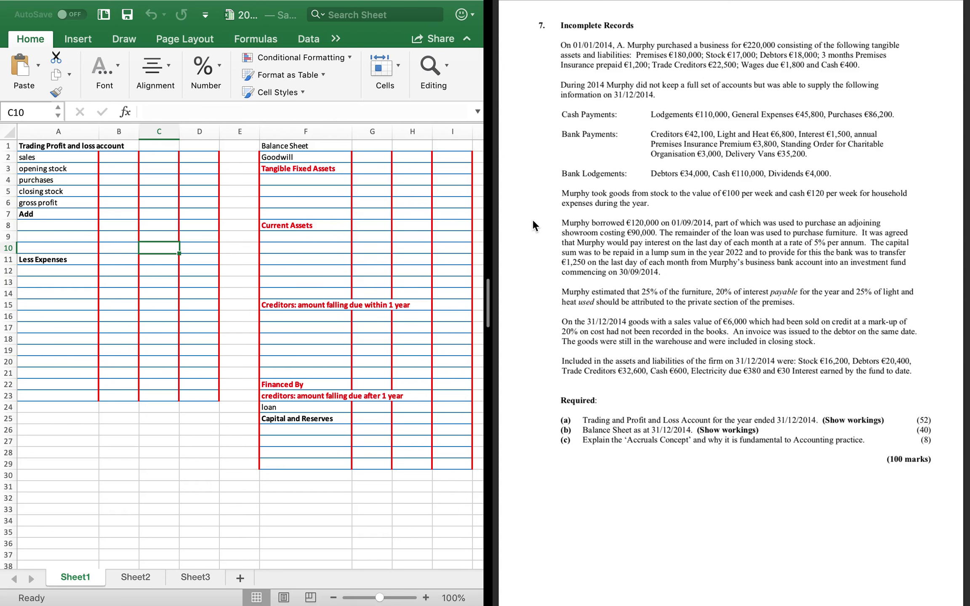
# Add a "capital" line in F26 under Capital and Reserves with 220000 in H26
pyautogui.click(293, 431)
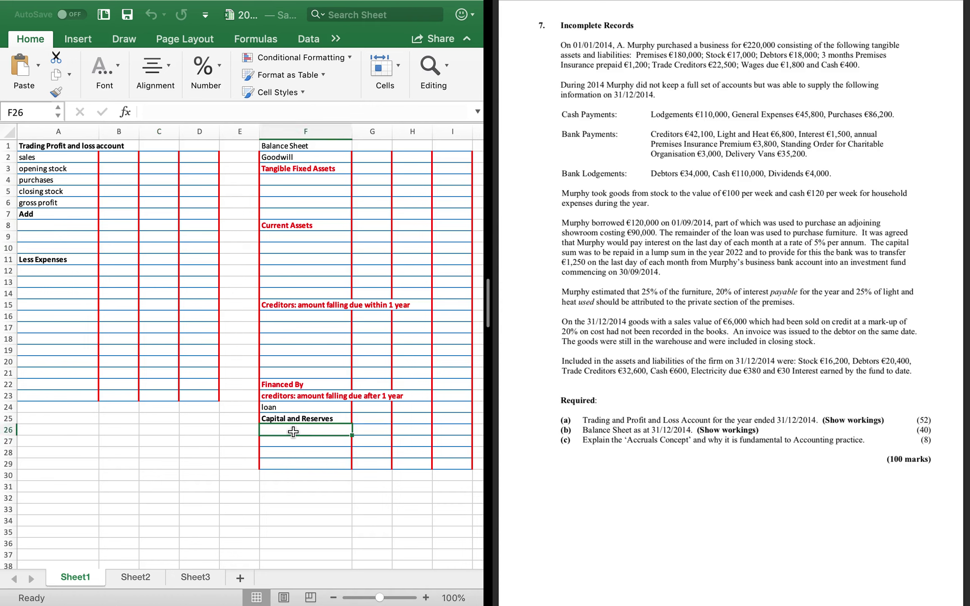
pyautogui.write('capital')
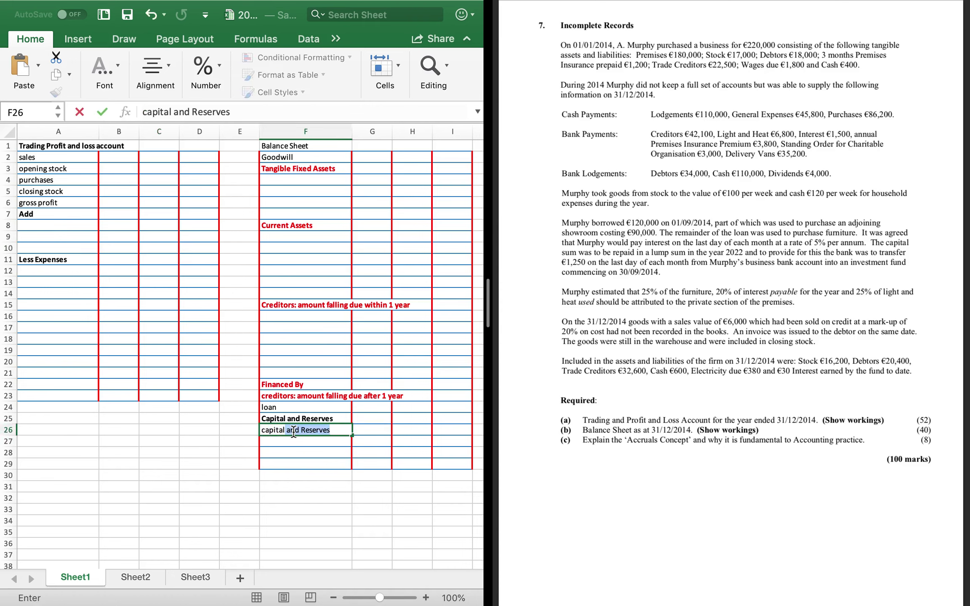
pyautogui.press('BackSpace')
pyautogui.press('Tab')
pyautogui.press('Tab')
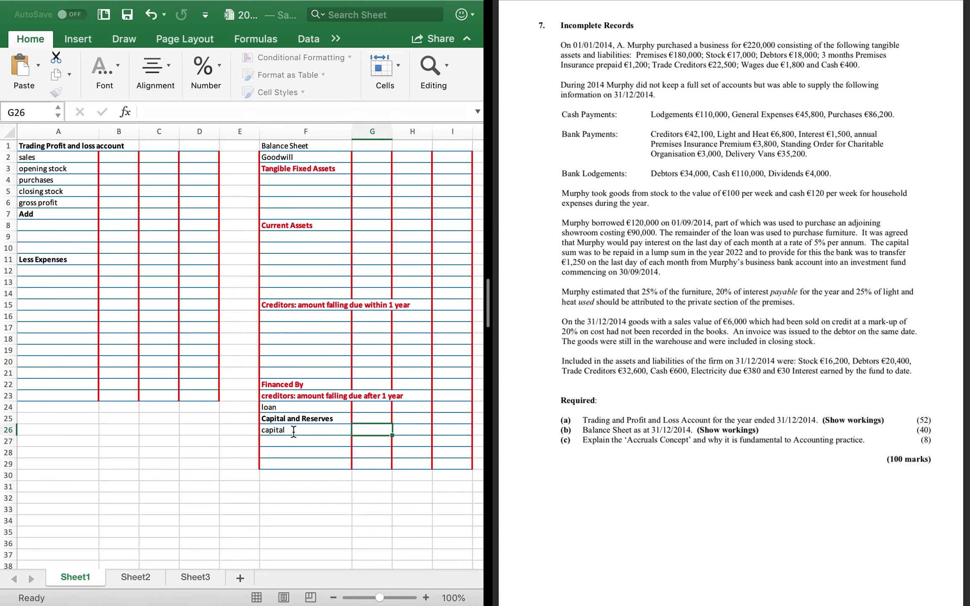
pyautogui.write('220')
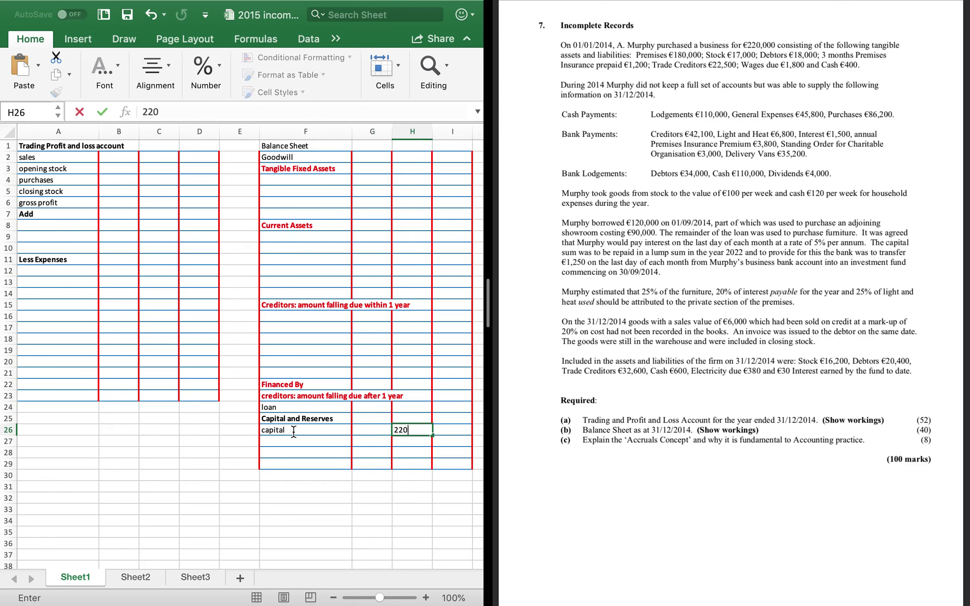
pyautogui.write('000')
pyautogui.press('Return')
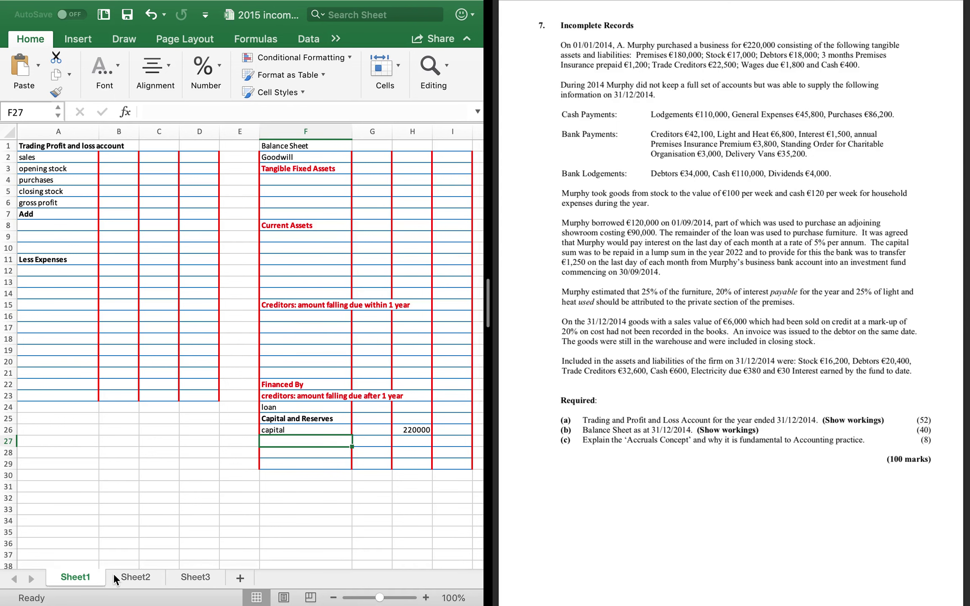
# Start a working on Sheet2 with the heading "goodwill:" in A1
pyautogui.click(125, 574)
pyautogui.write('goo')
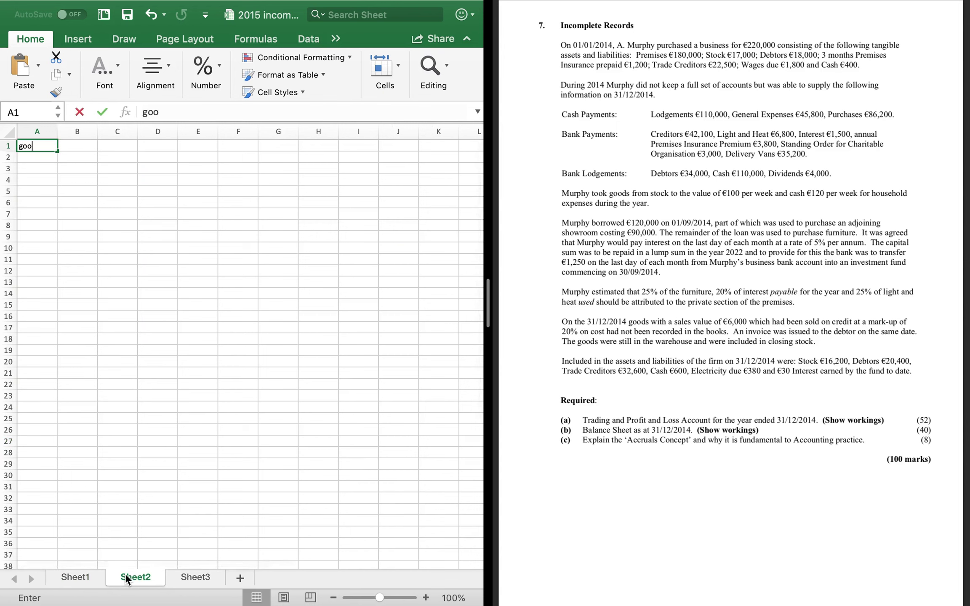
pyautogui.write('dwill')
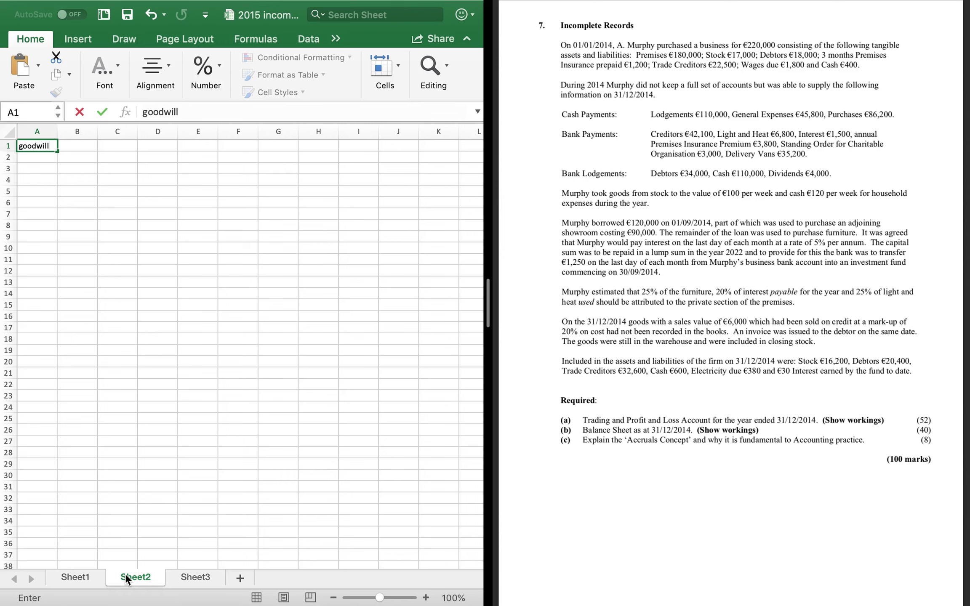
pyautogui.write(':')
pyautogui.press('Return')
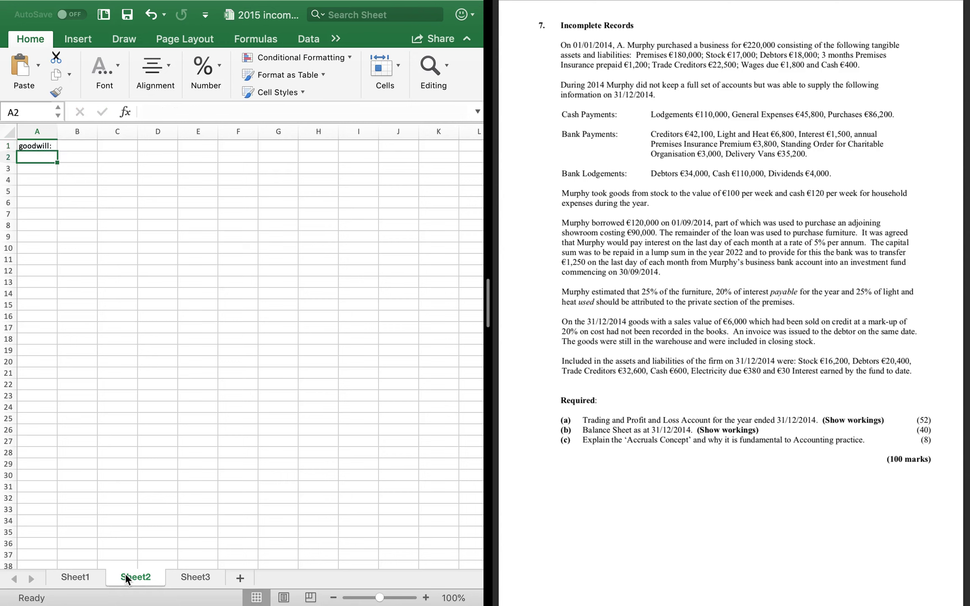
# Add the line "what we paid" in A2 with 220000 in B2, and widen column A to fit the text
pyautogui.write('what ')
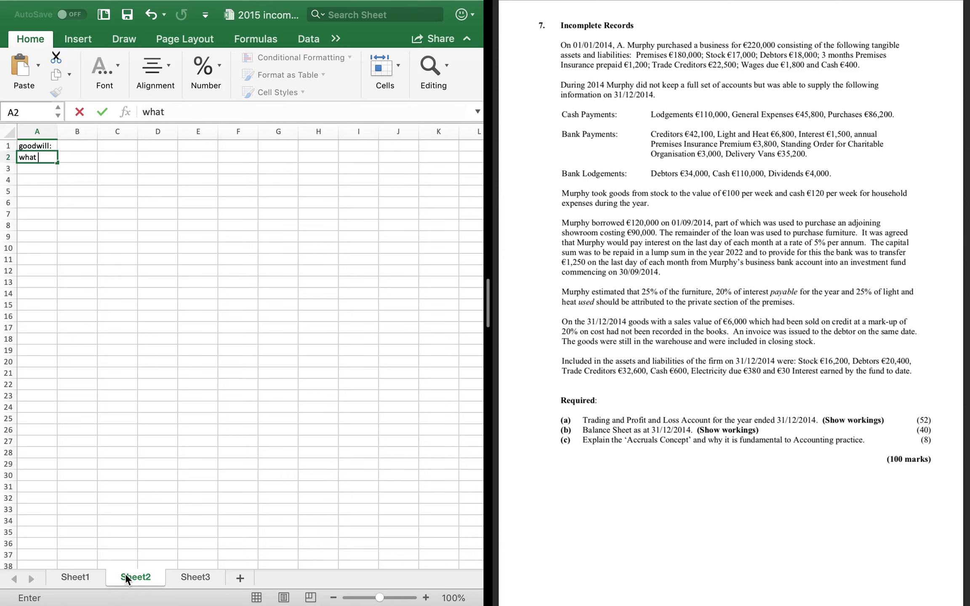
pyautogui.write('we paid')
pyautogui.press('Tab')
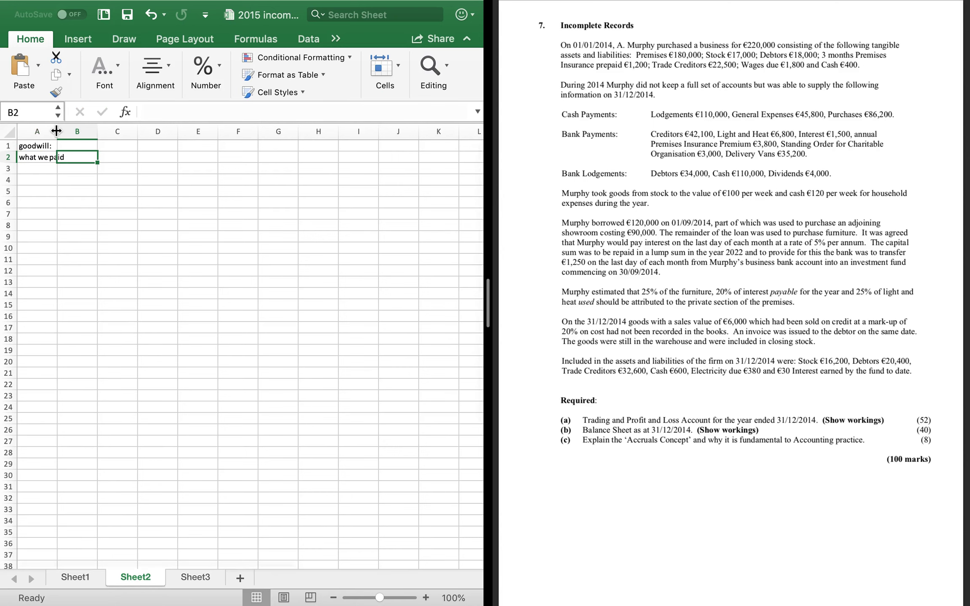
pyautogui.moveTo(57, 132); pyautogui.dragTo(115, 133)
pyautogui.write('220000')
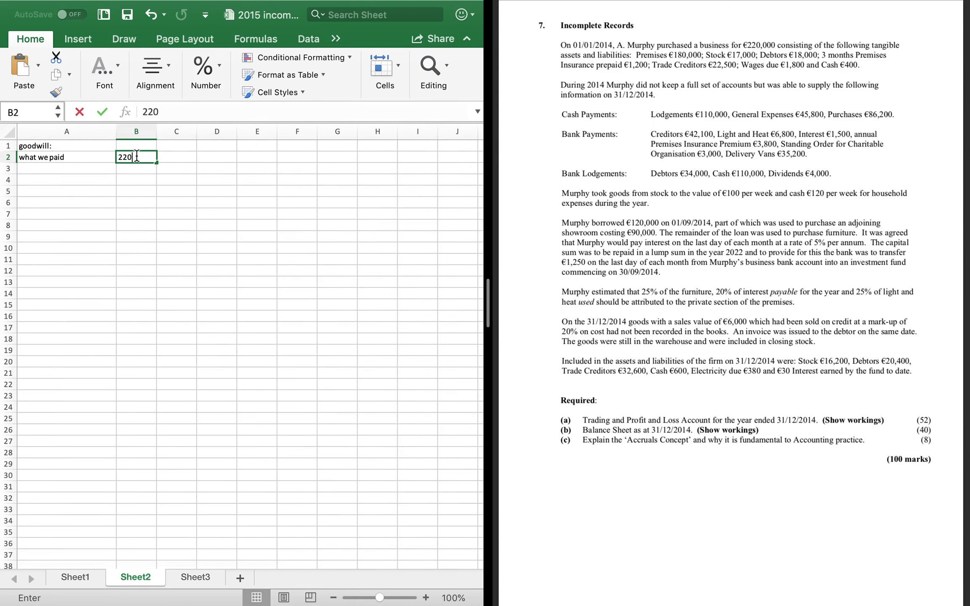
pyautogui.click(135, 211)
# Label cell A3 "less what it is worth"
pyautogui.scroll(10, 136, 210)
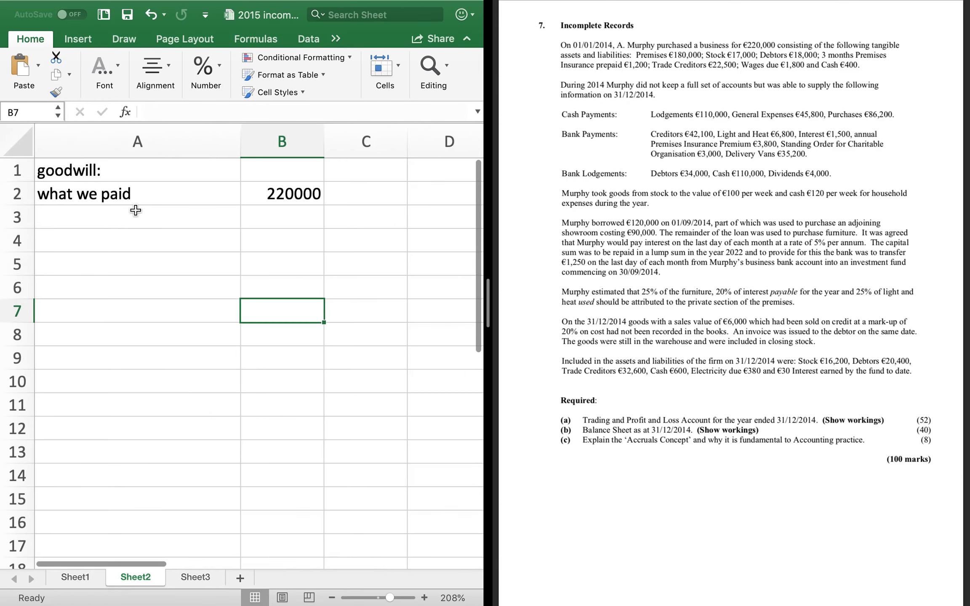
pyautogui.click(121, 221)
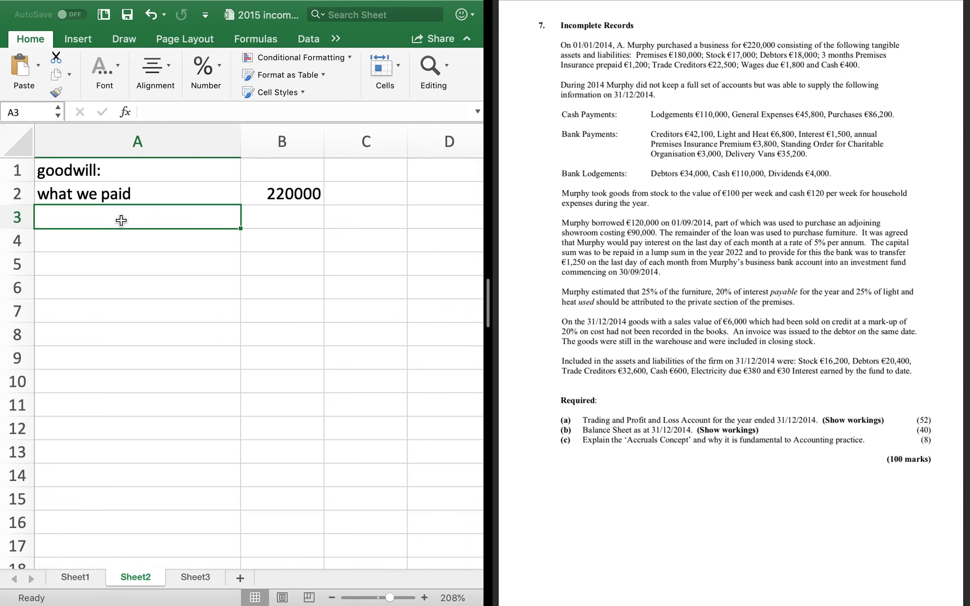
pyautogui.write('lwss')
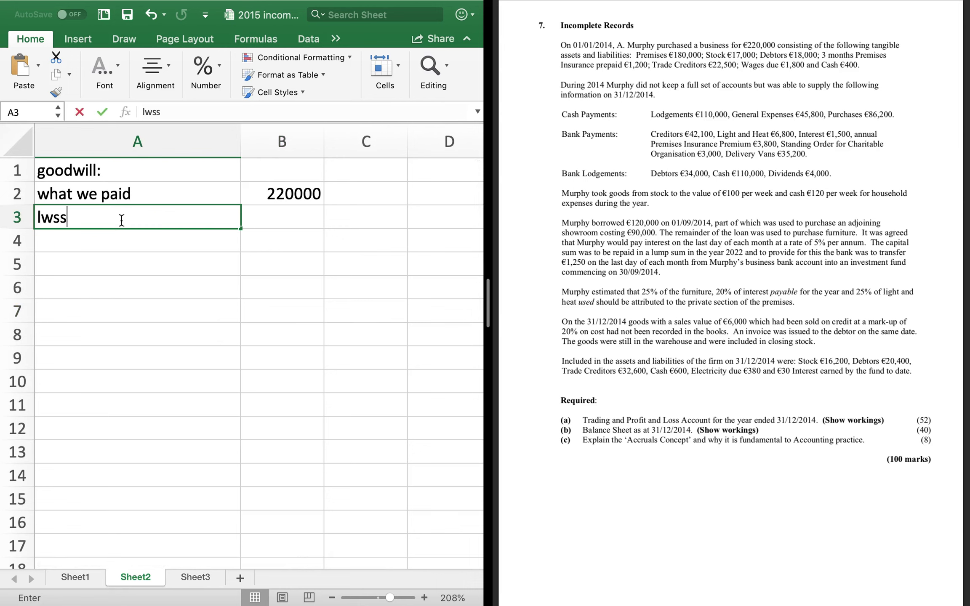
pyautogui.press('BackSpace')
pyautogui.press('BackSpace')
pyautogui.press('BackSpace')
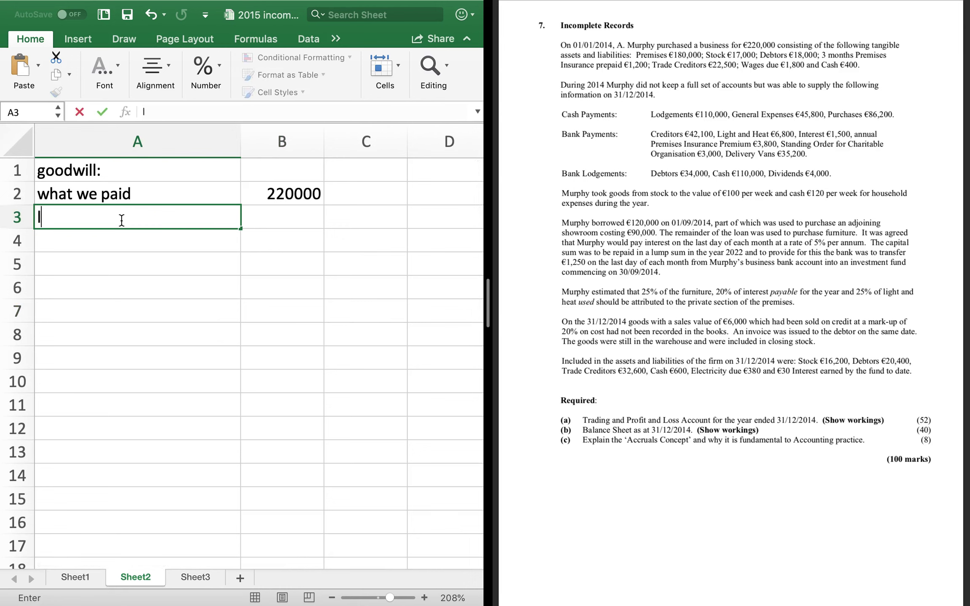
pyautogui.write('ess what it is worth')
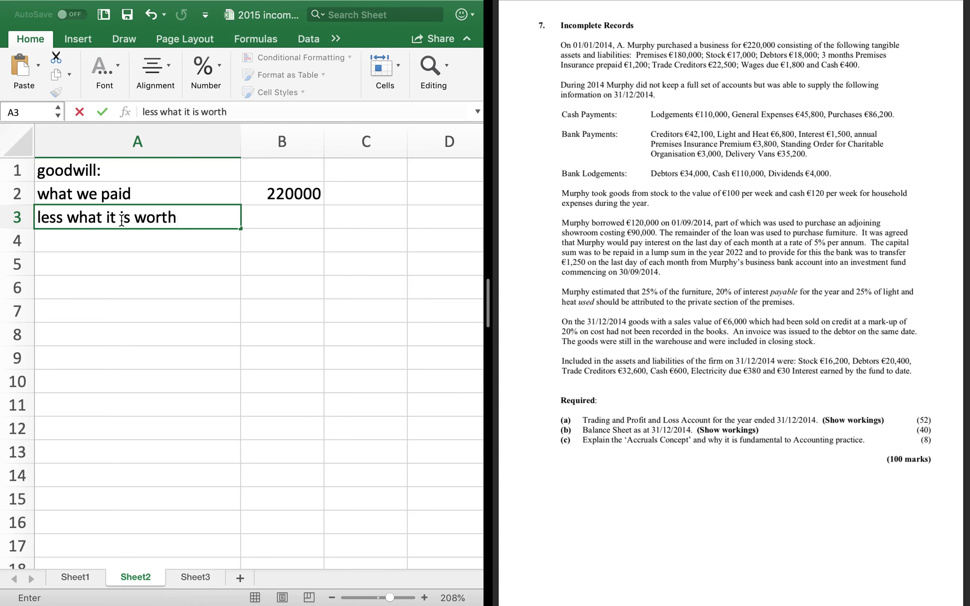
pyautogui.press('Tab')
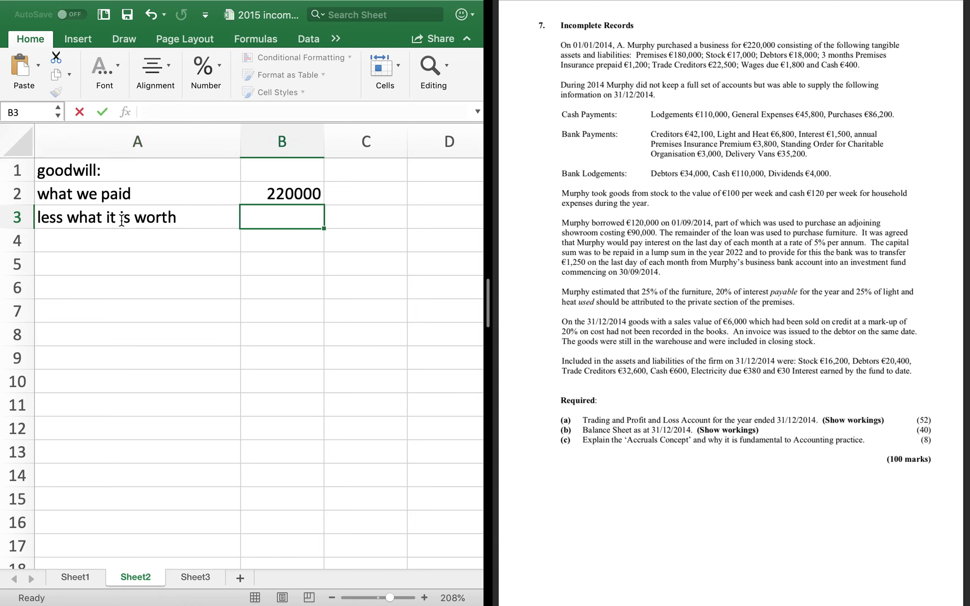
pyautogui.write('(')
pyautogui.press('BackSpace')
pyautogui.write('=')
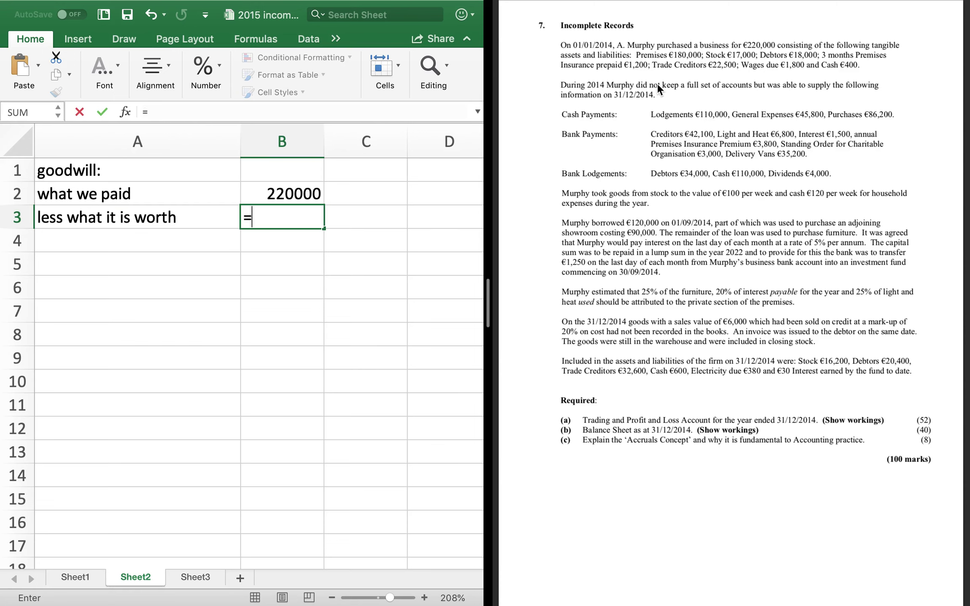
pyautogui.write('18000')
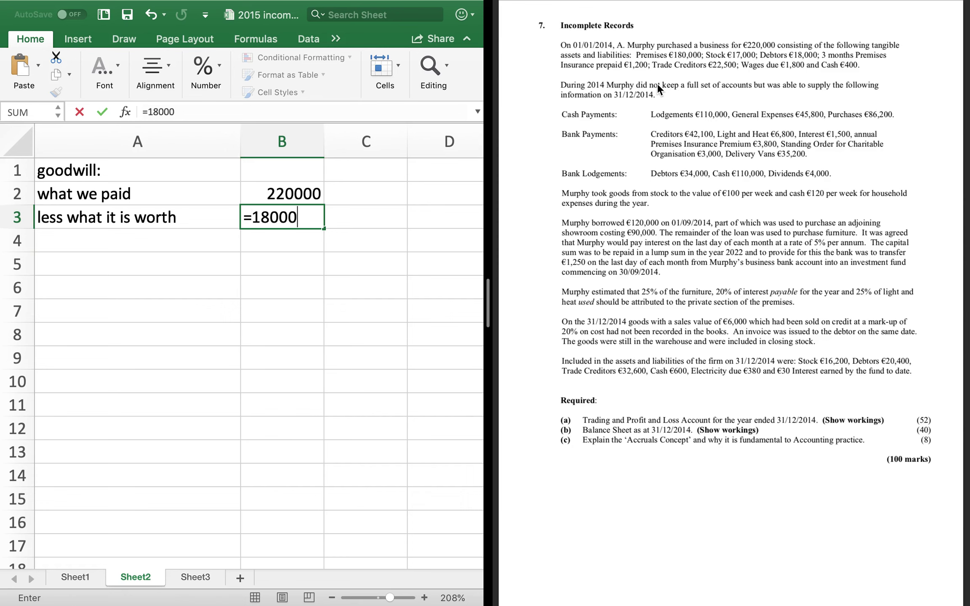
pyautogui.write('0+17000')
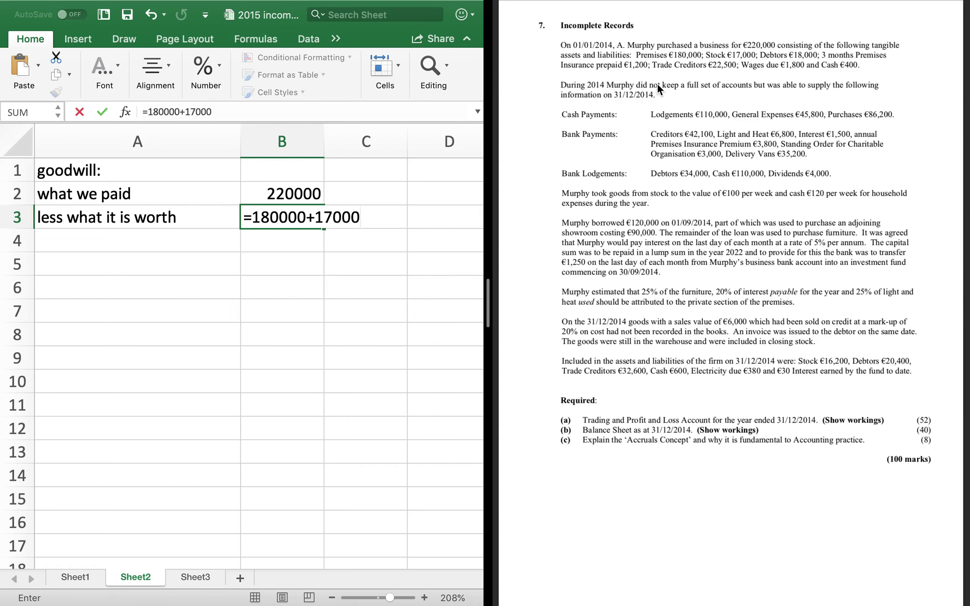
pyautogui.write('+18000')
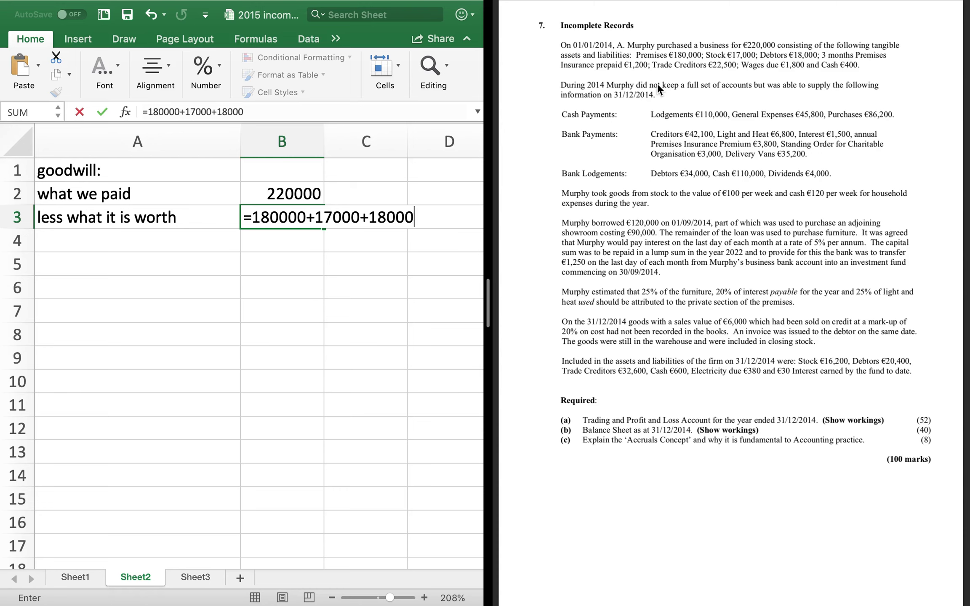
pyautogui.write('+1200-')
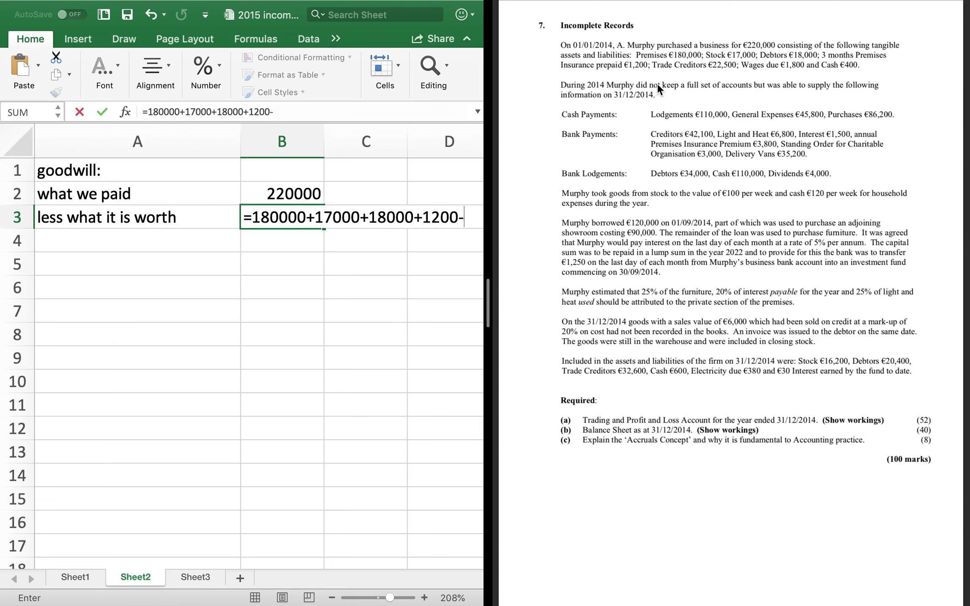
pyautogui.write('2250')
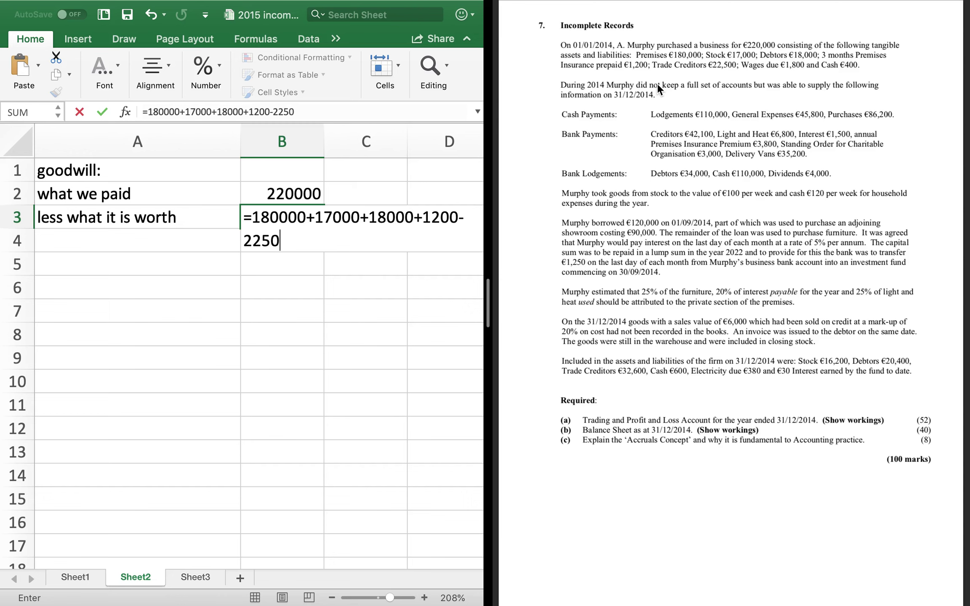
pyautogui.write('0-1800')
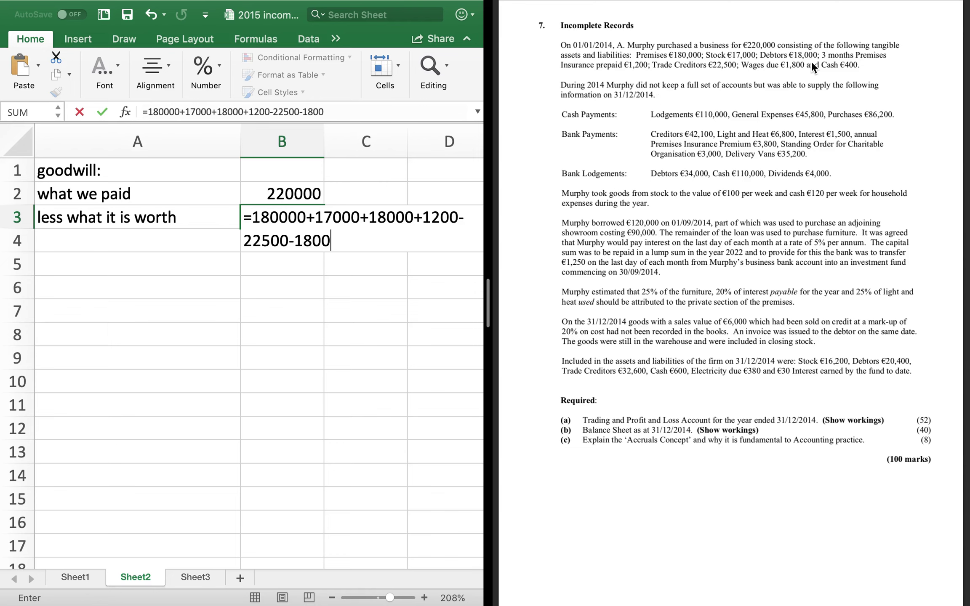
pyautogui.write('+4--')
pyautogui.press('BackSpace')
pyautogui.press('BackSpace')
pyautogui.write('00')
pyautogui.press('Return')
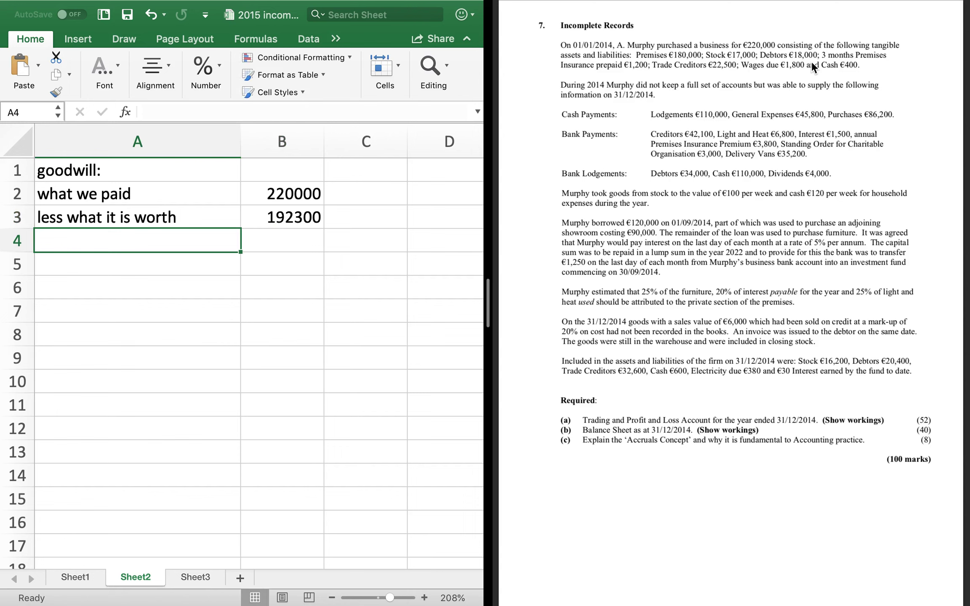
# Underline the net worth figure in B3
pyautogui.press('Right')
pyautogui.press('Up')
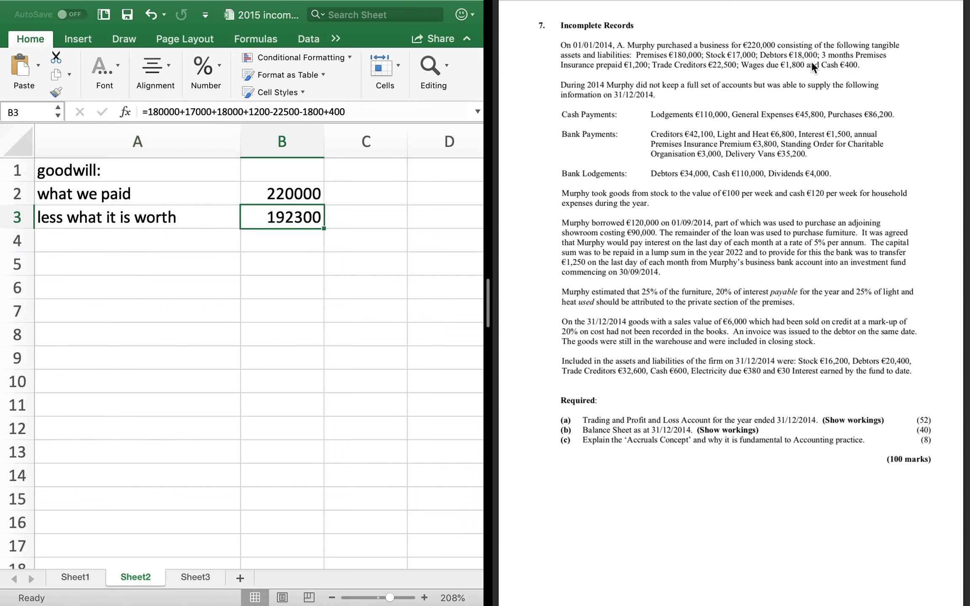
pyautogui.press('super+u')
# Calculate the goodwill in B4 with the formula =B2-B3
pyautogui.press('Down')
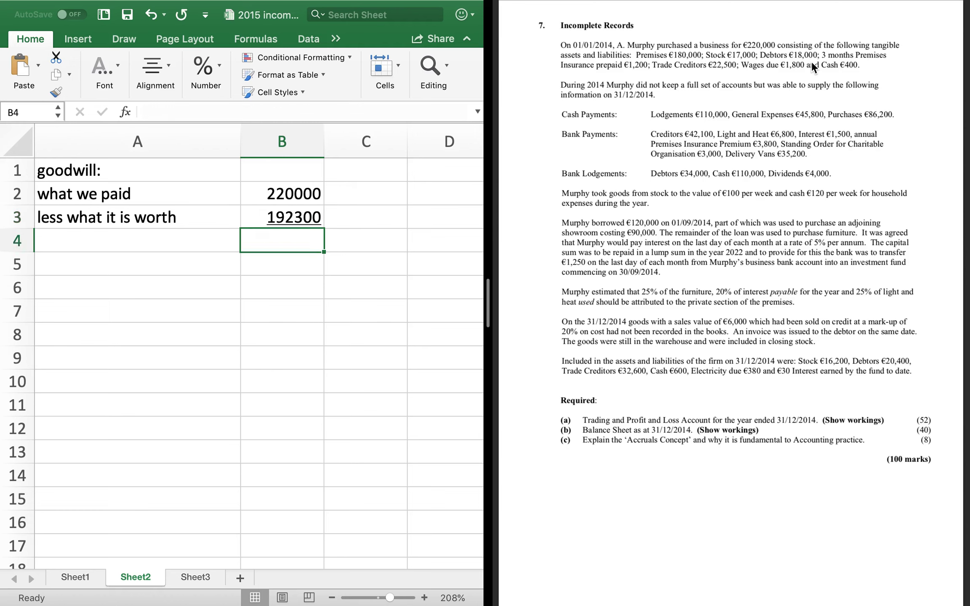
pyautogui.write('=')
pyautogui.click(287, 199)
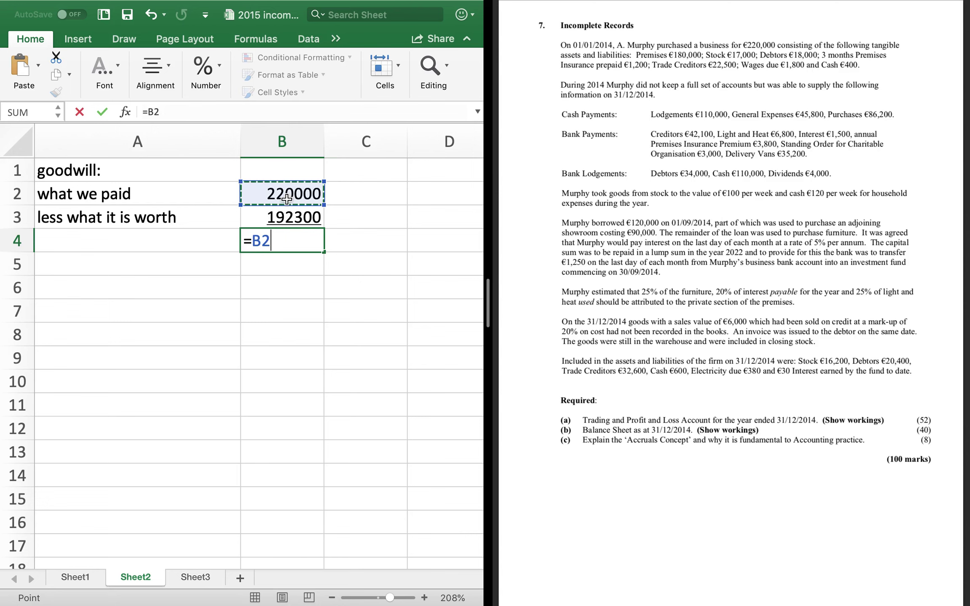
pyautogui.write('-')
pyautogui.click(286, 220)
pyautogui.press('Return')
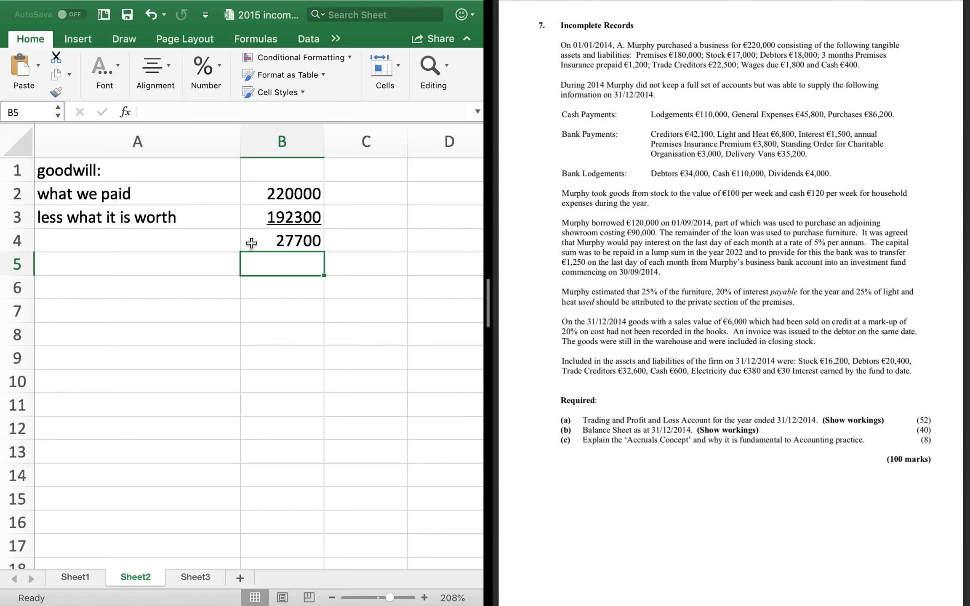
# Enter 27700 for Goodwill in I2 of the balance sheet on Sheet1
pyautogui.click(75, 578)
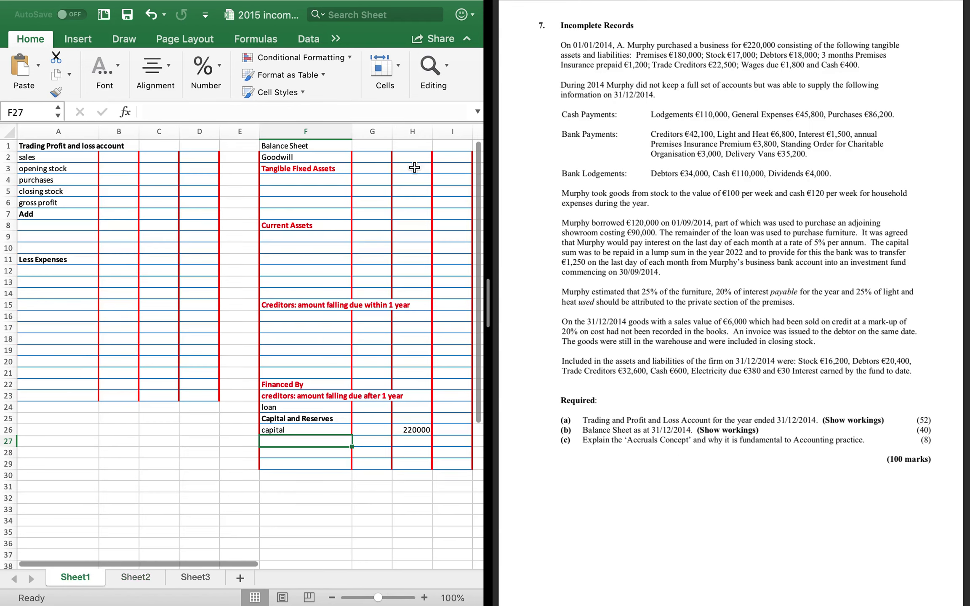
pyautogui.write('27700')
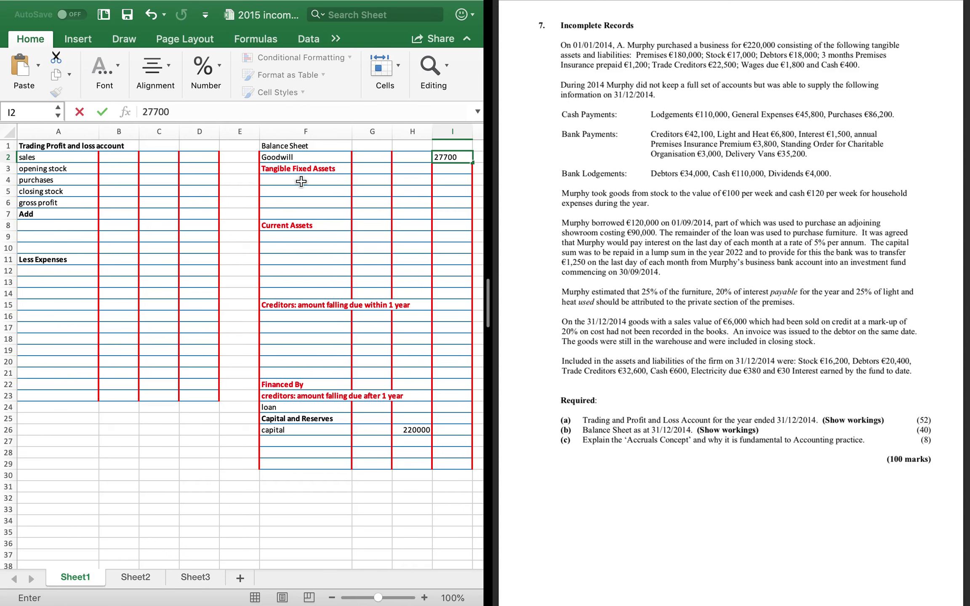
# Add the label "premises" in F4 under Tangible Fixed Assets
pyautogui.click(301, 181)
pyautogui.write('prmis')
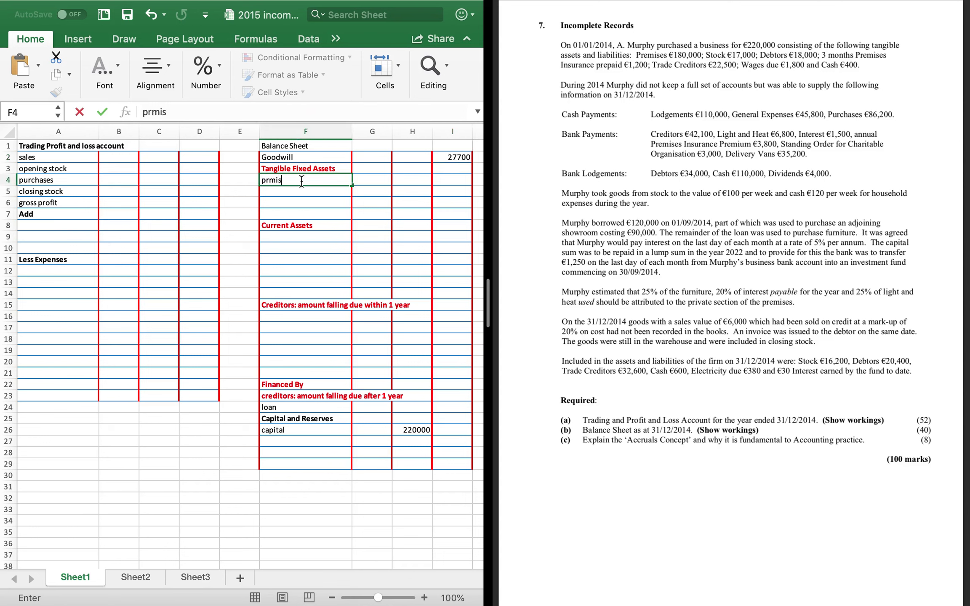
pyautogui.press('BackSpace')
pyautogui.press('BackSpace')
pyautogui.write('emi')
pyautogui.press('BackSpace')
pyautogui.press('BackSpace')
pyautogui.press('BackSpace')
pyautogui.press('BackSpace')
pyautogui.write('emises')
pyautogui.press('Return')
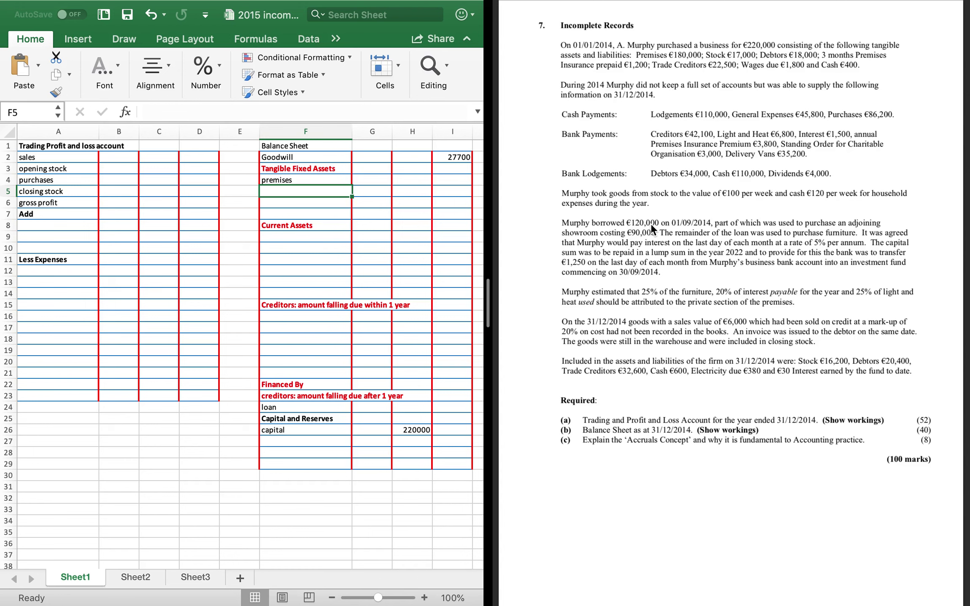
pyautogui.click(632, 234)
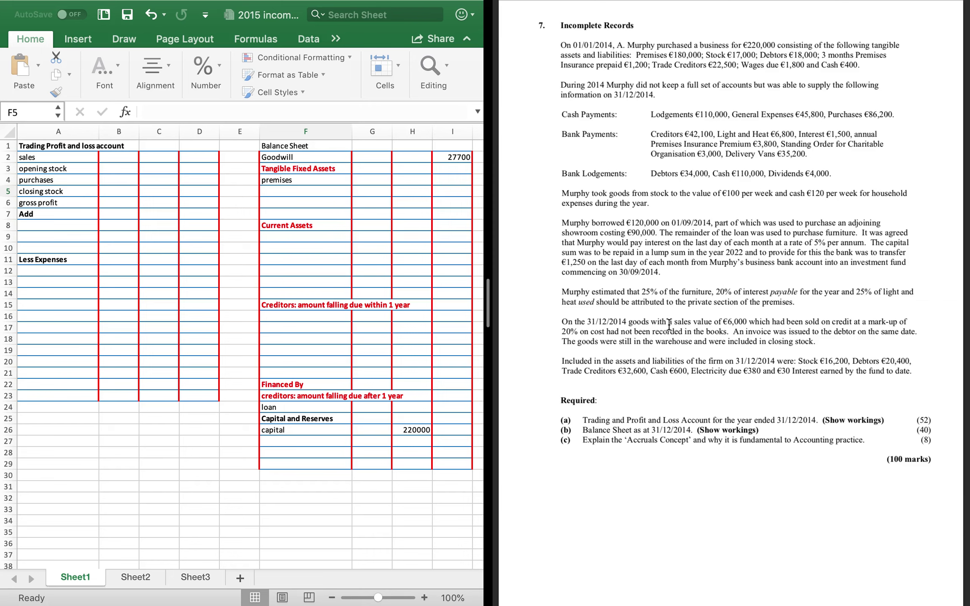
pyautogui.click(372, 182)
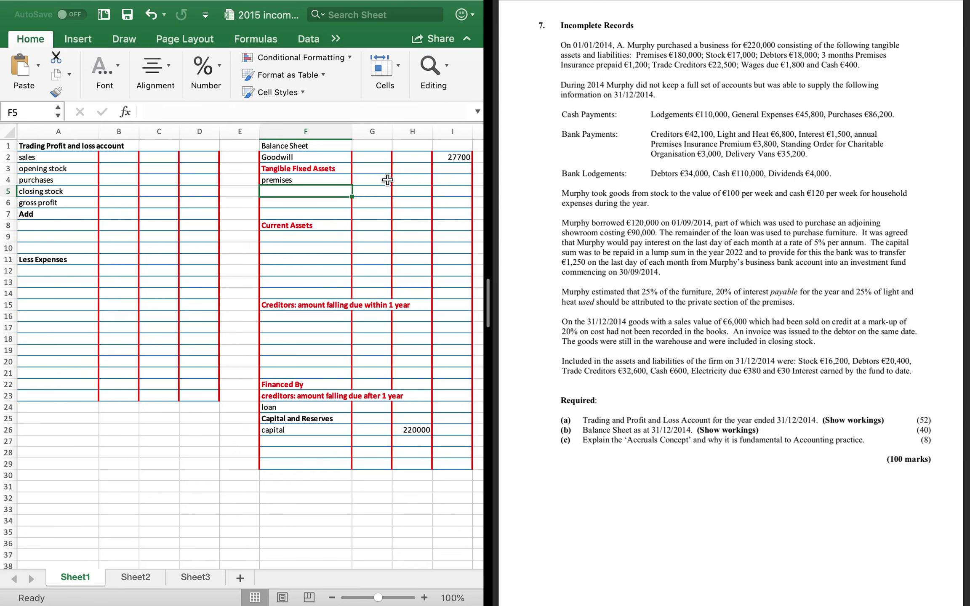
# Enter the premises value in I4 of the balance sheet with the formula =180000+90000
pyautogui.doubleClick(451, 179)
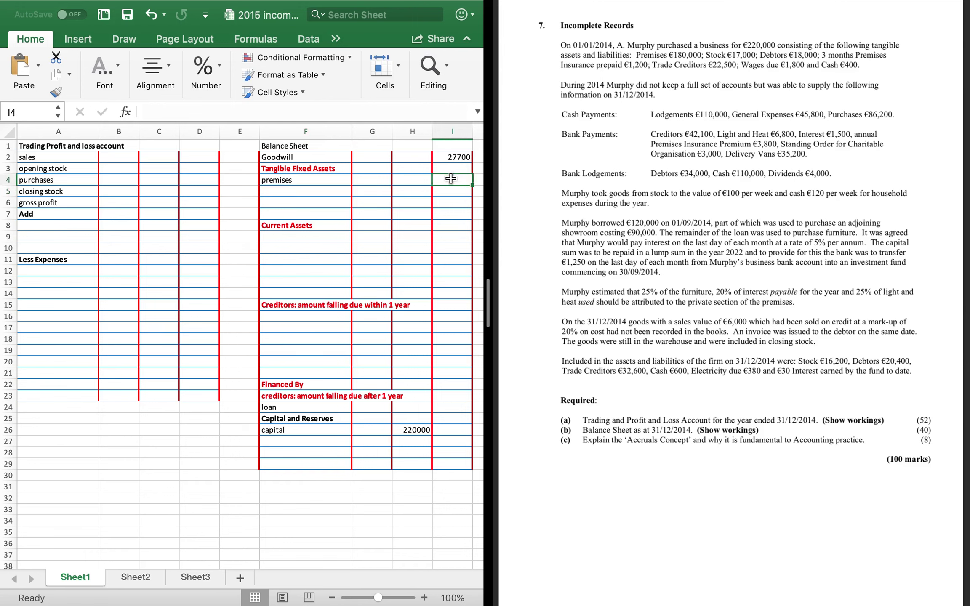
pyautogui.write('=180000')
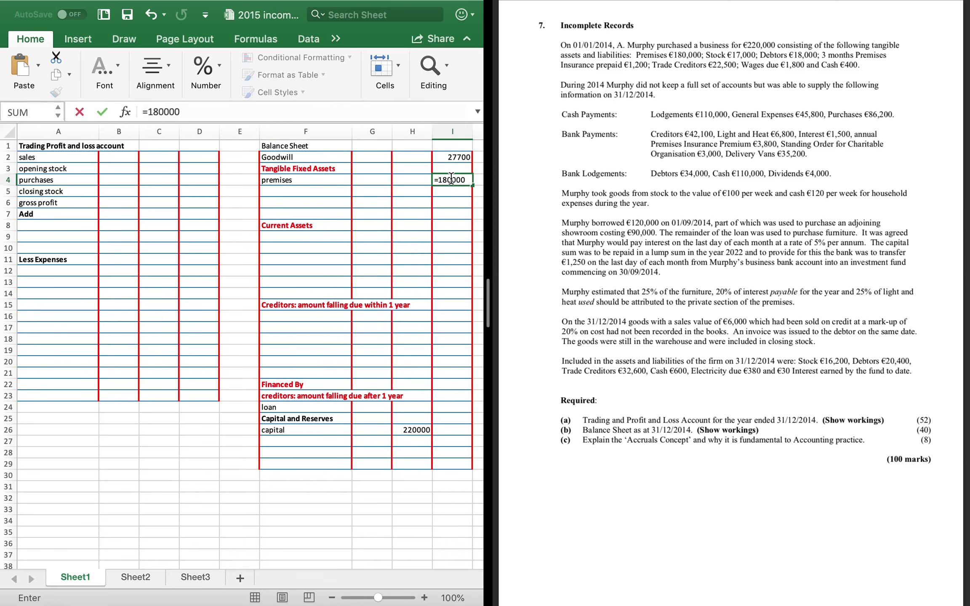
pyautogui.write('+90000')
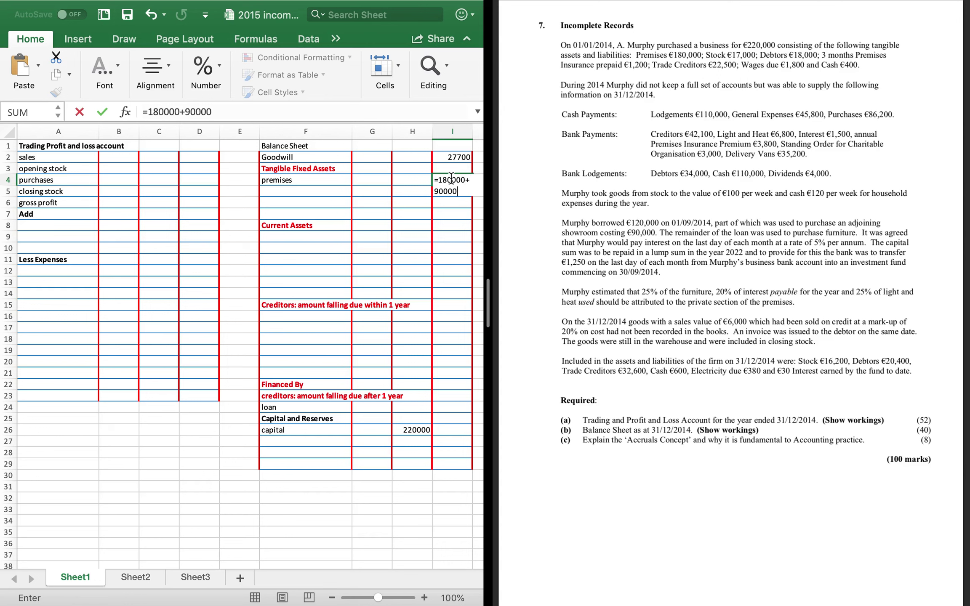
pyautogui.press('Return')
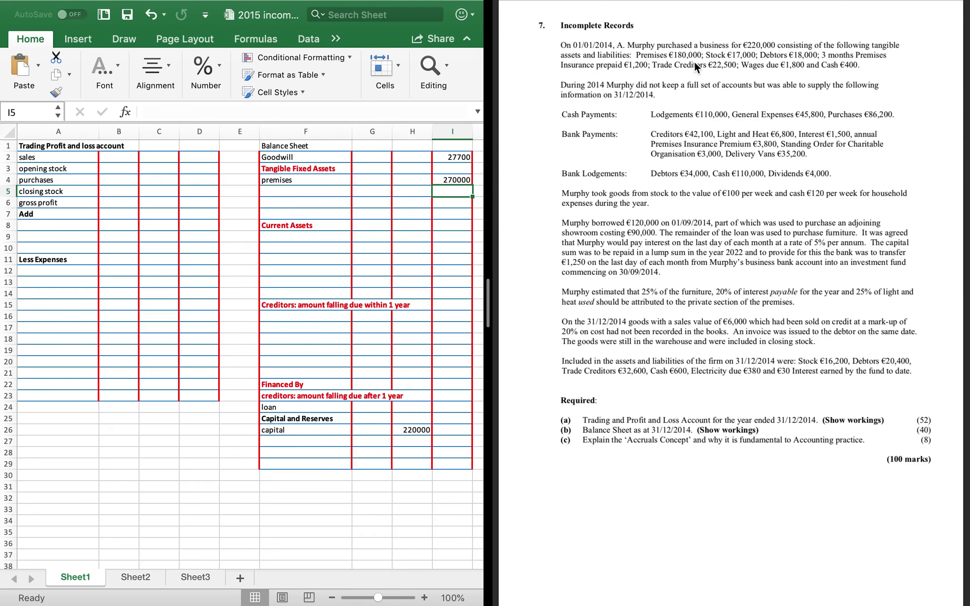
# Enter 17000 for opening stock in C3 of the trading profit and loss account
pyautogui.click(719, 58)
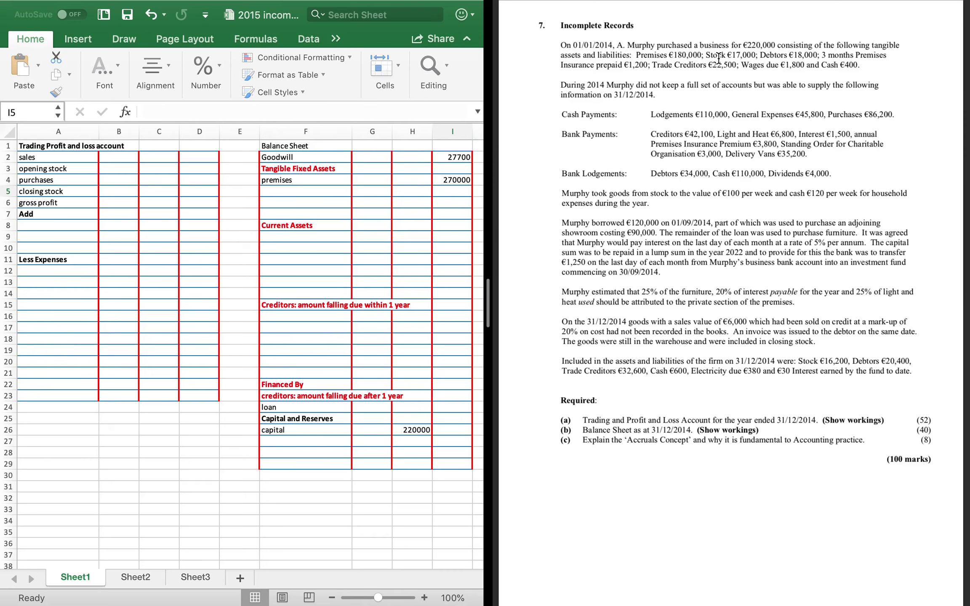
pyautogui.click(161, 168)
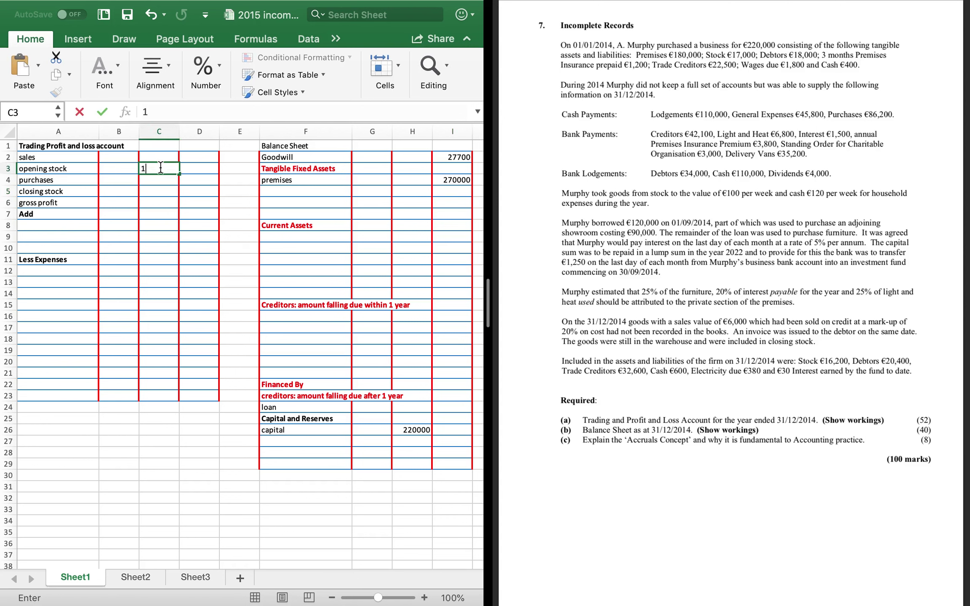
pyautogui.write('17000')
pyautogui.press('Return')
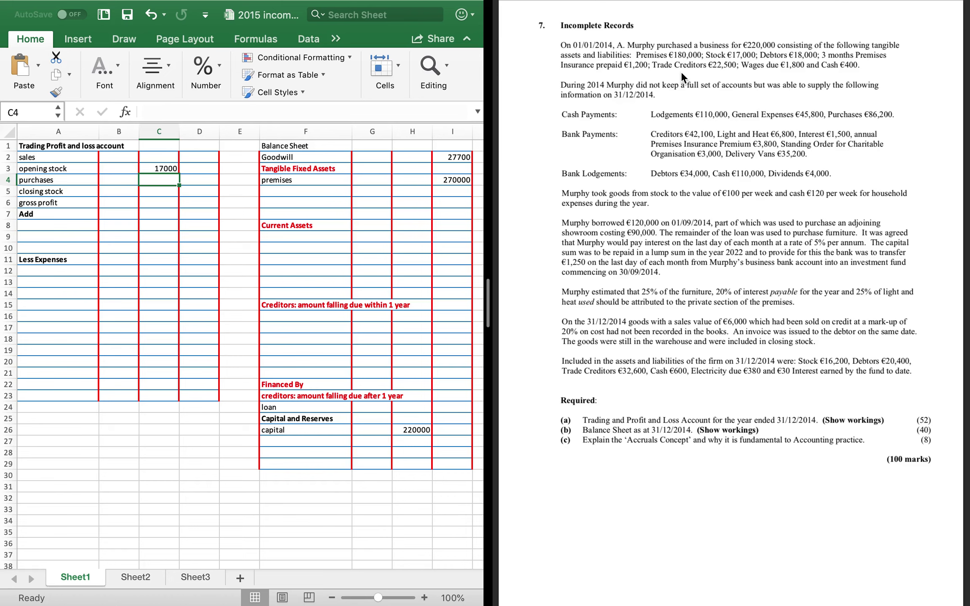
# Add a sales working on Sheet2 with the labels "sales" in A6, "credit sales" in A7 and "cash sales" in A8
pyautogui.click(767, 57)
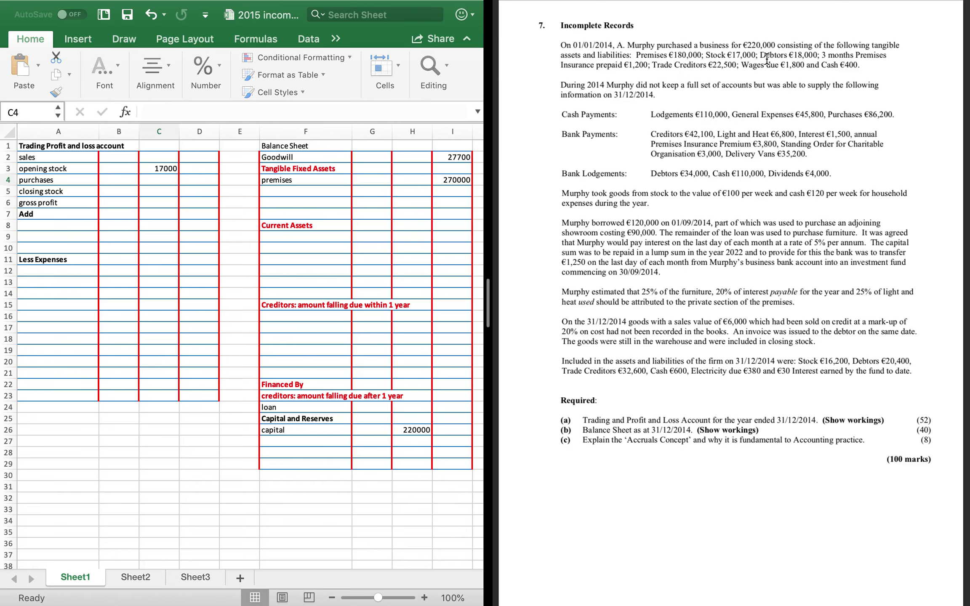
pyautogui.moveTo(153, 534)
pyautogui.click(138, 572)
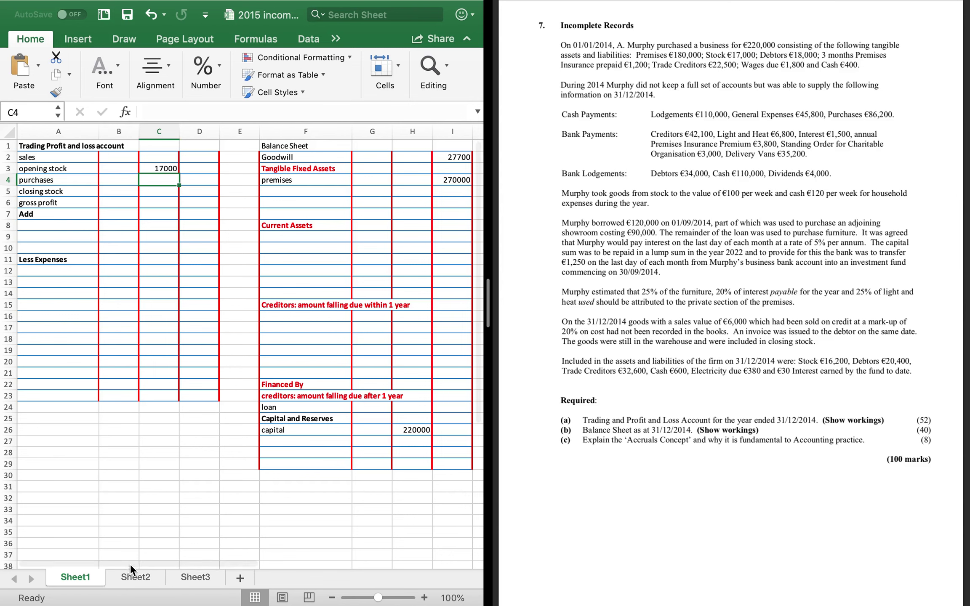
pyautogui.click(135, 577)
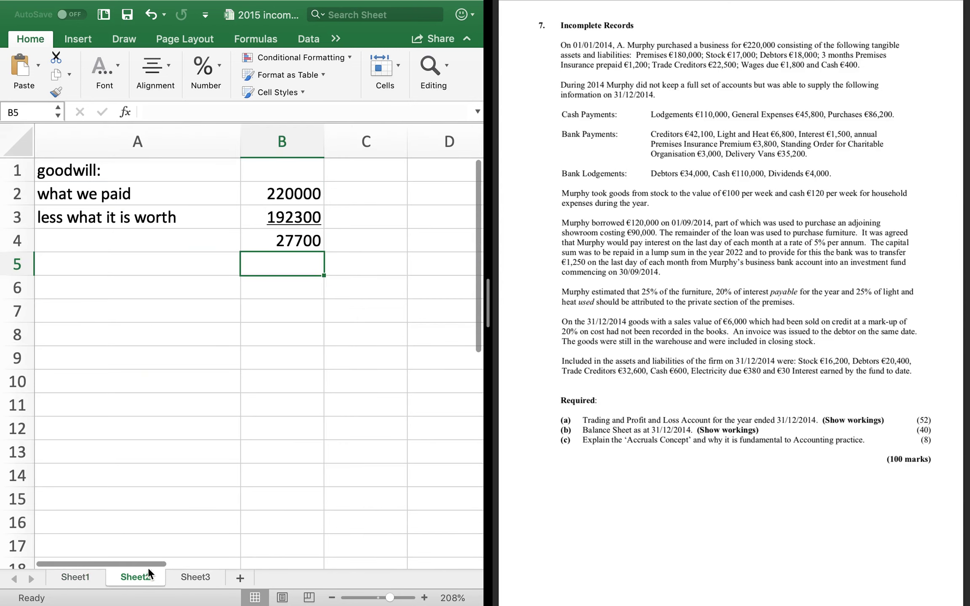
pyautogui.press('Up')
pyautogui.press('Down')
pyautogui.press('Down')
pyautogui.press('Left')
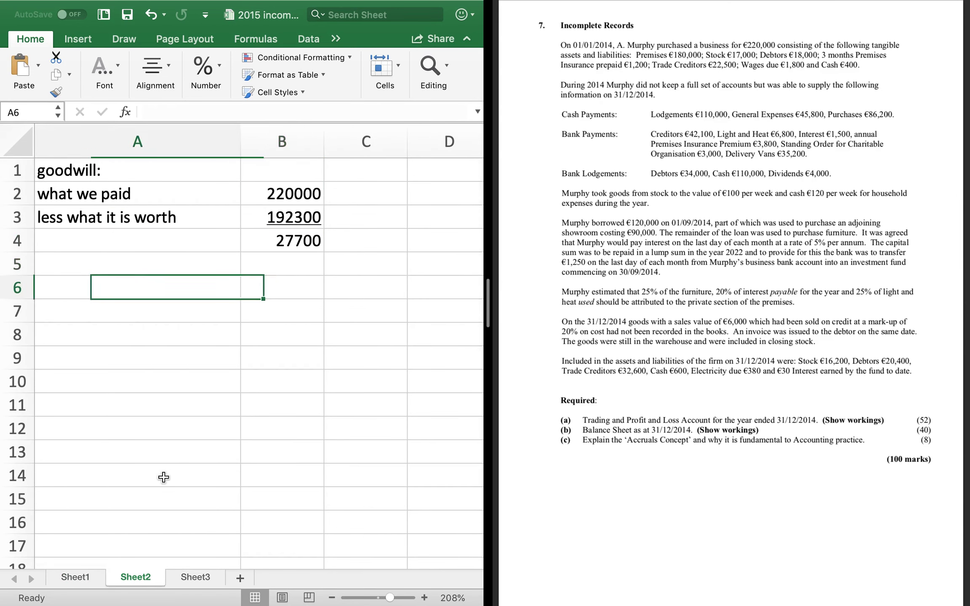
pyautogui.write('sales')
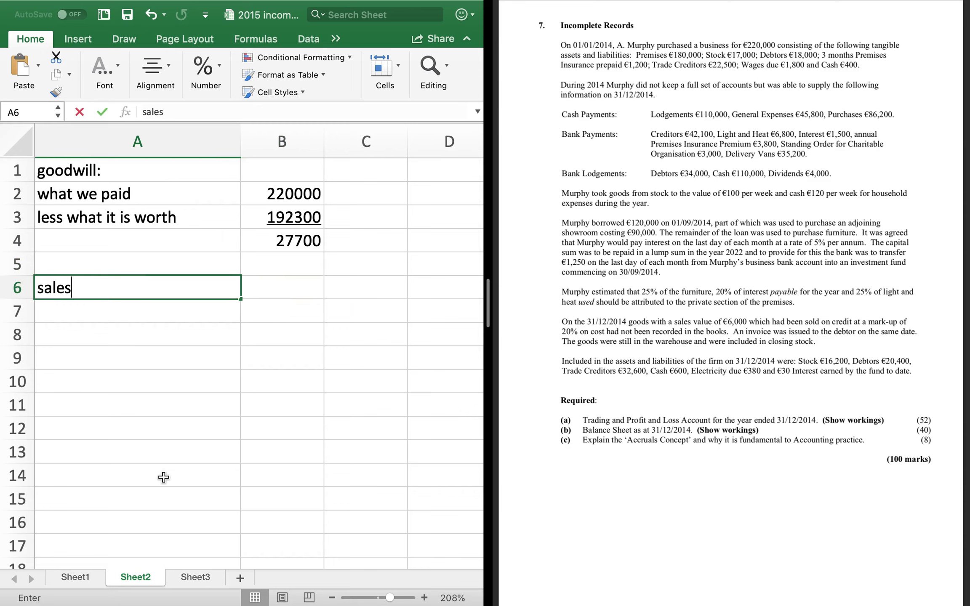
pyautogui.press('Return')
pyautogui.write('credit sales')
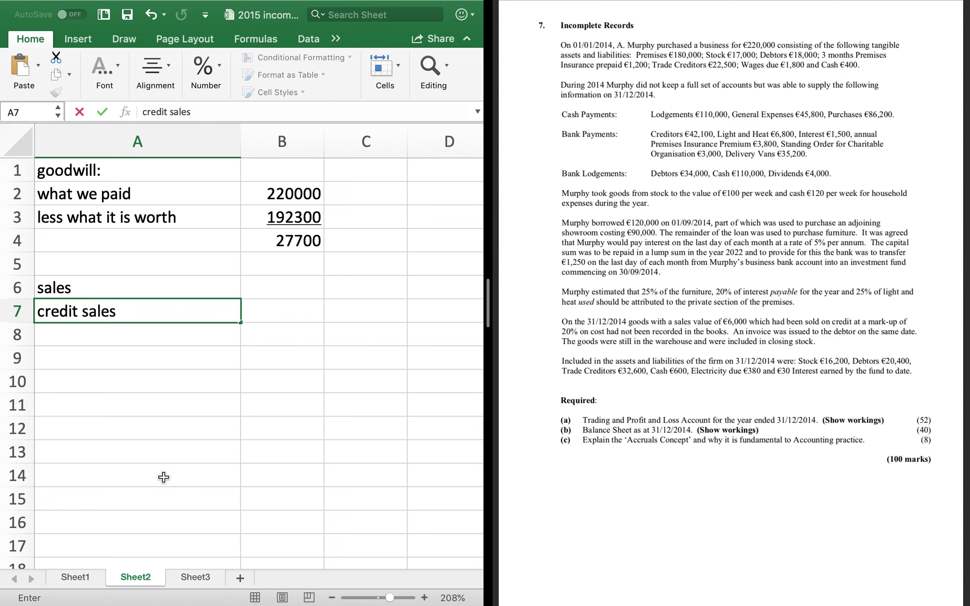
pyautogui.press('Return')
pyautogui.write('cash sales')
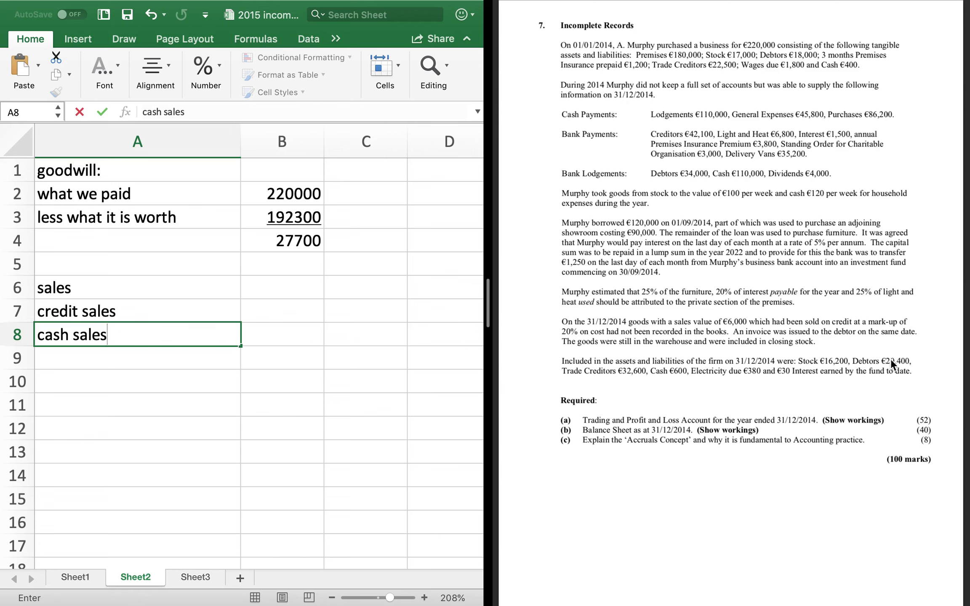
pyautogui.click(250, 310)
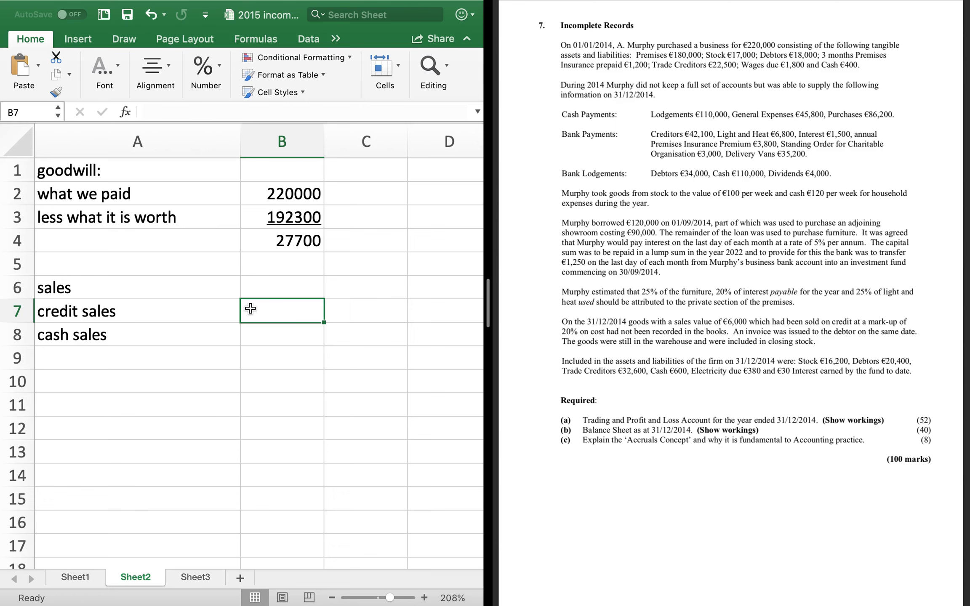
pyautogui.write('34000-')
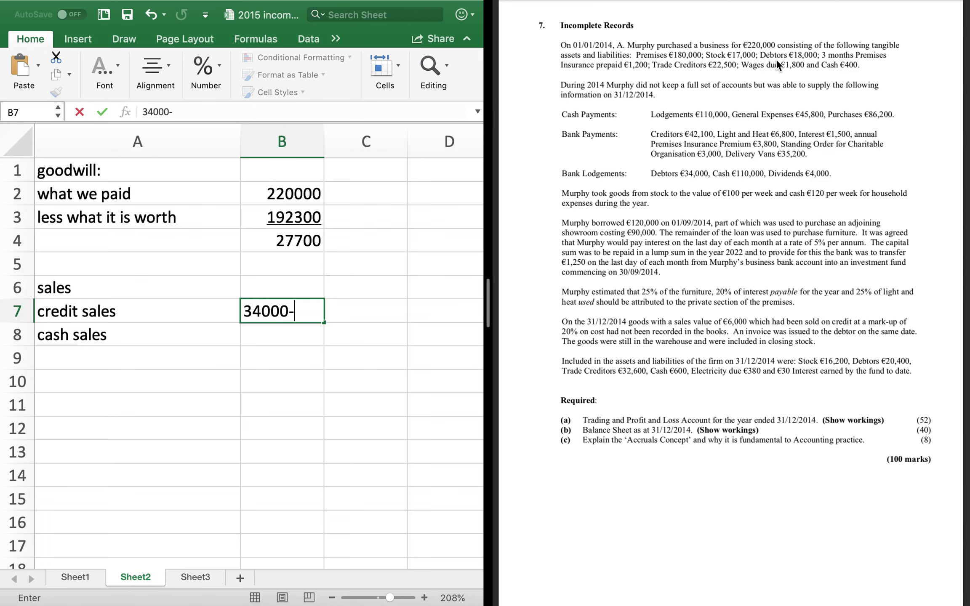
pyautogui.write('18000')
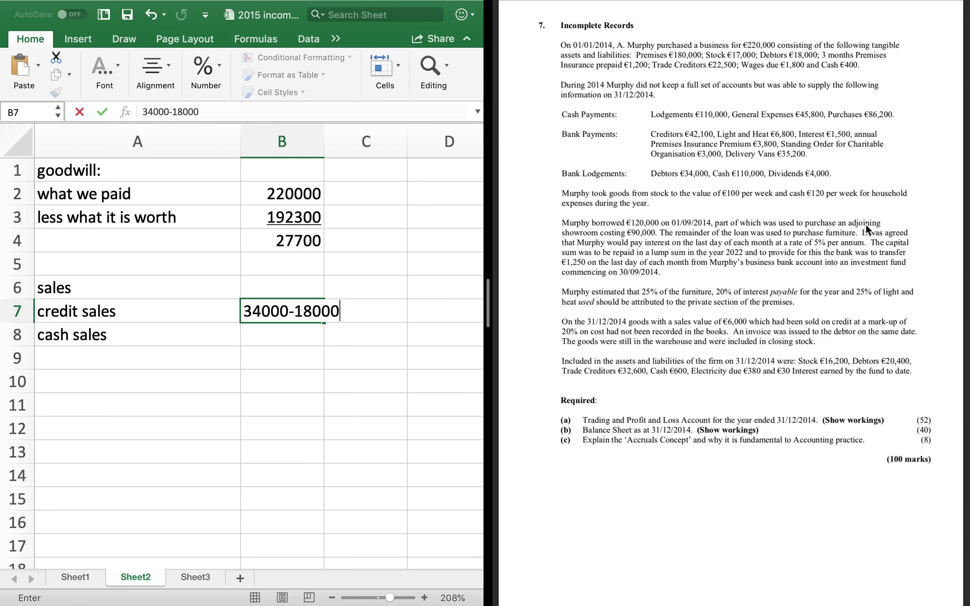
pyautogui.write('+20400')
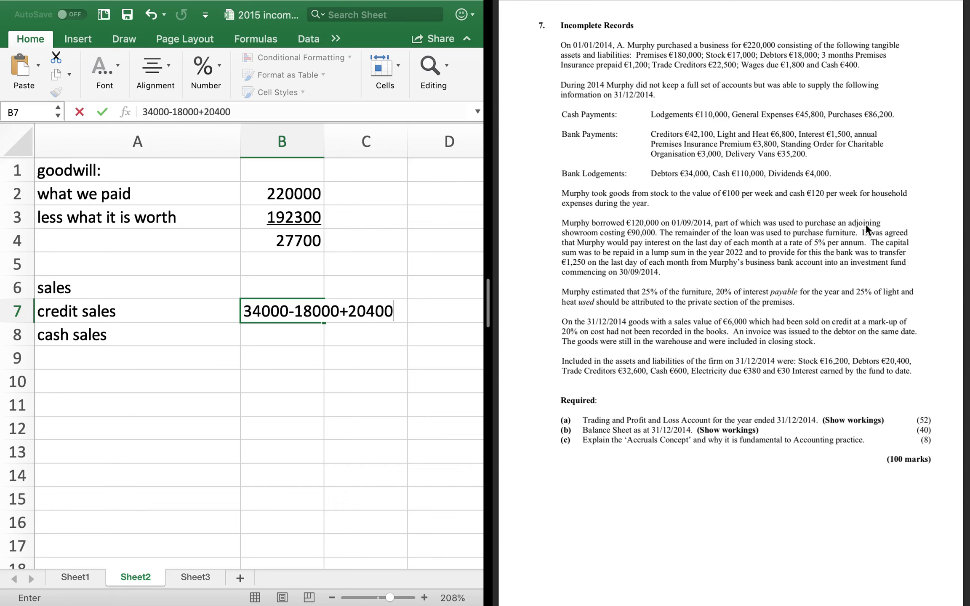
pyautogui.press('Return')
pyautogui.press('Up')
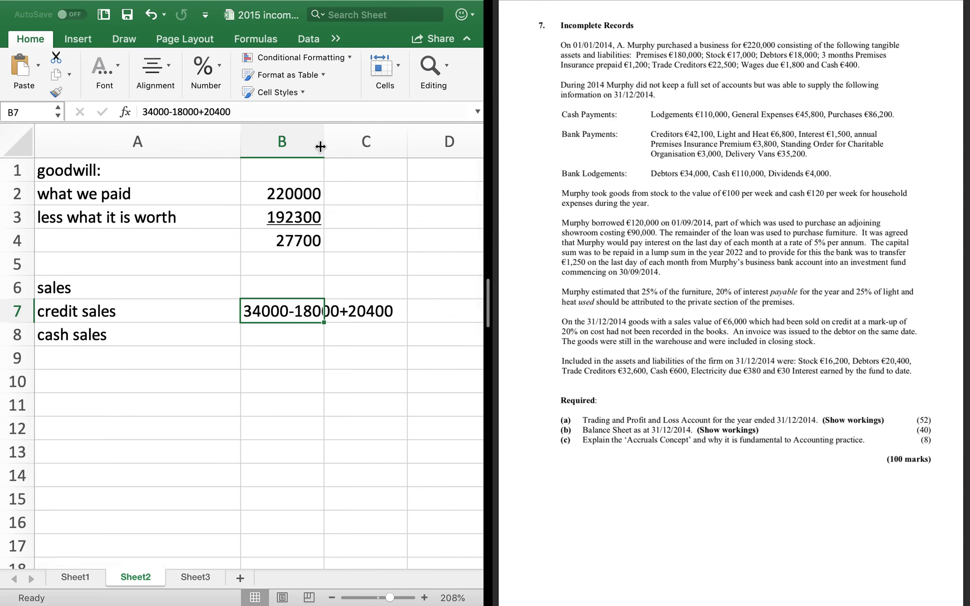
pyautogui.click(143, 112)
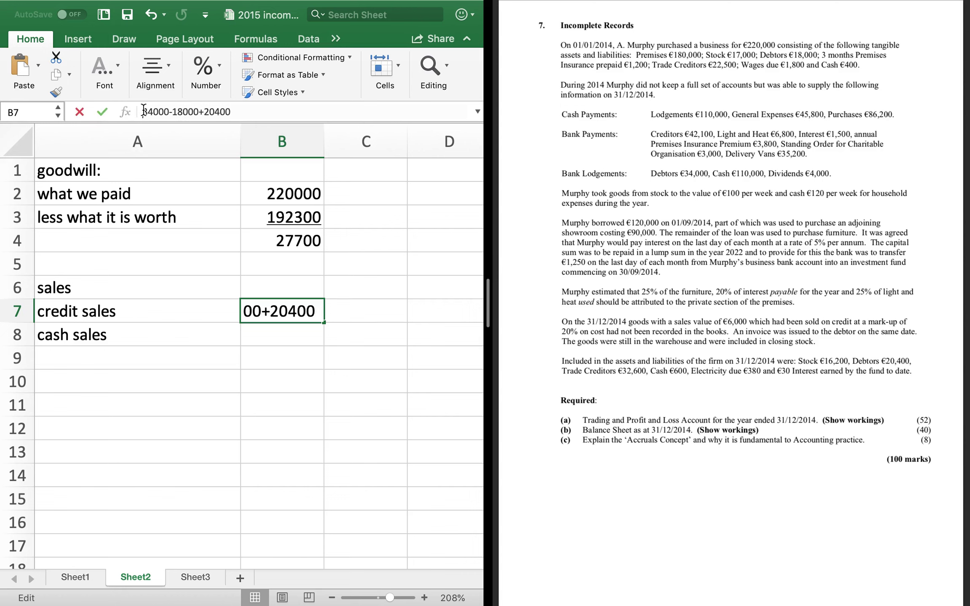
pyautogui.click(354, 314)
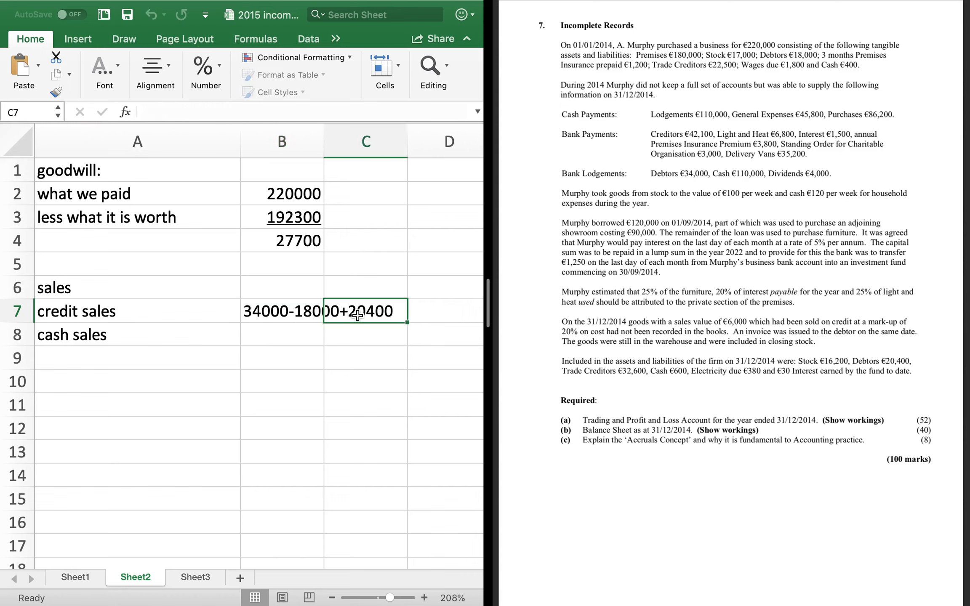
pyautogui.click(428, 317)
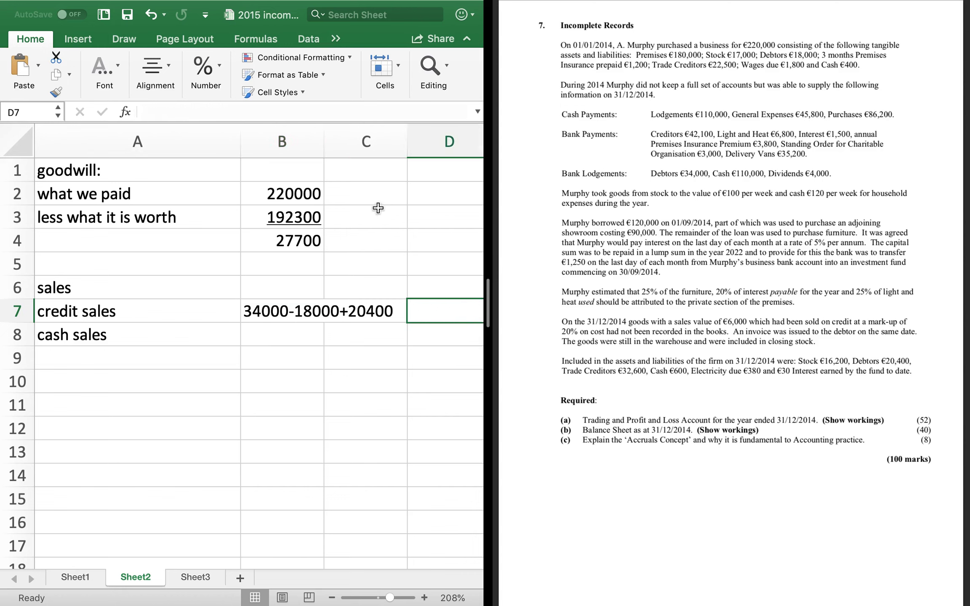
pyautogui.moveTo(241, 143); pyautogui.dragTo(198, 144)
pyautogui.write('=')
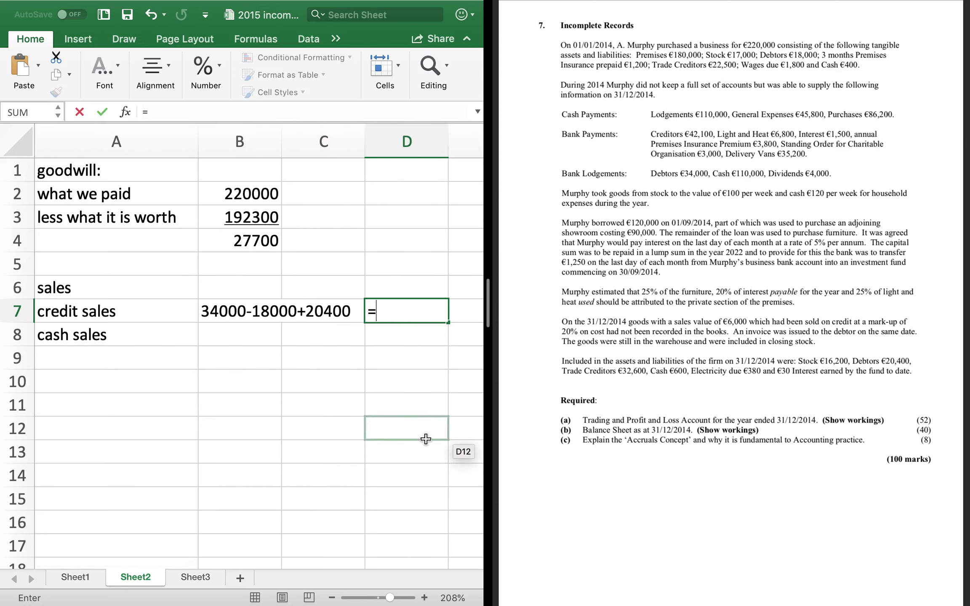
pyautogui.write('34000')
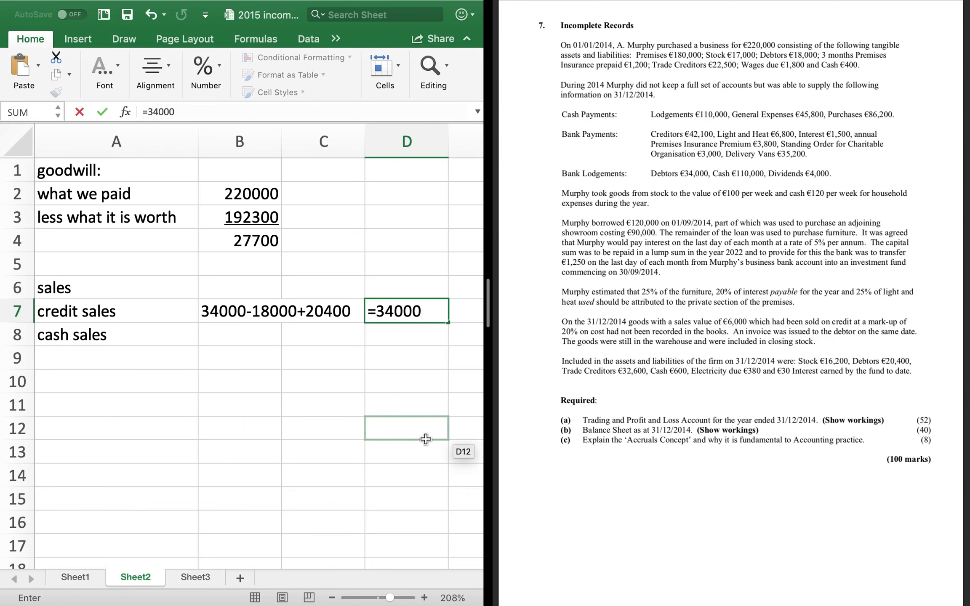
pyautogui.write('-18000')
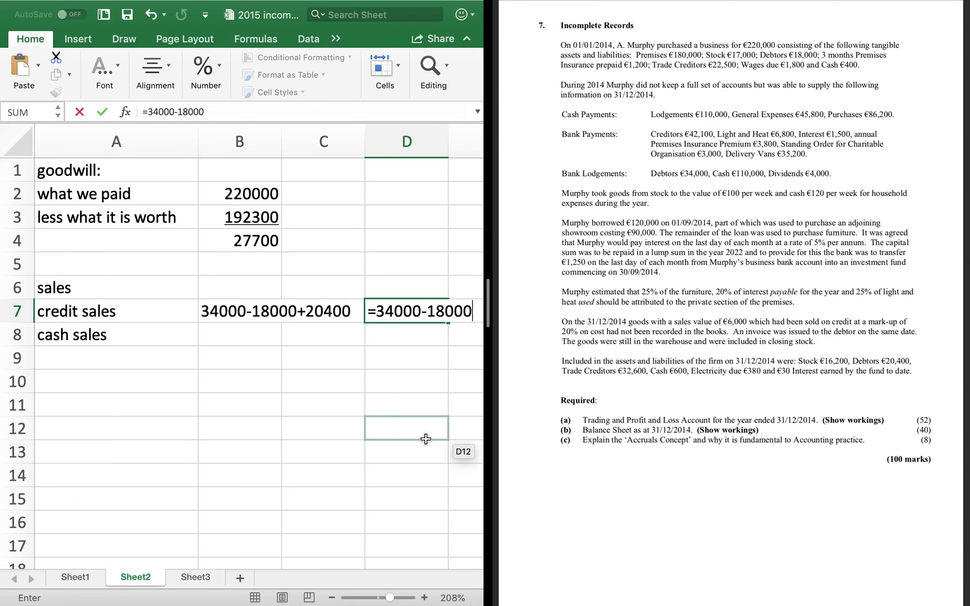
pyautogui.write('+20400')
pyautogui.press('Return')
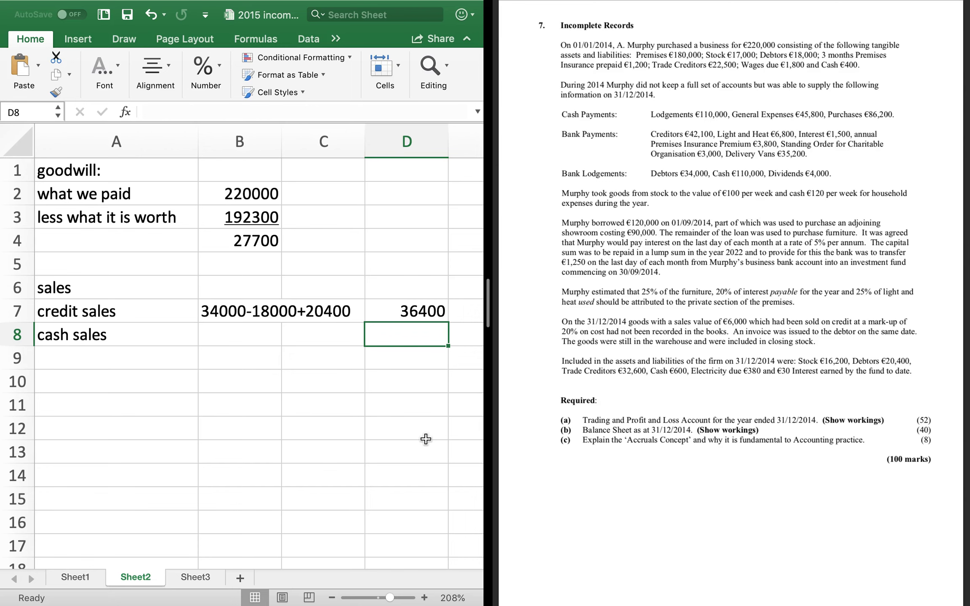
pyautogui.press('Up')
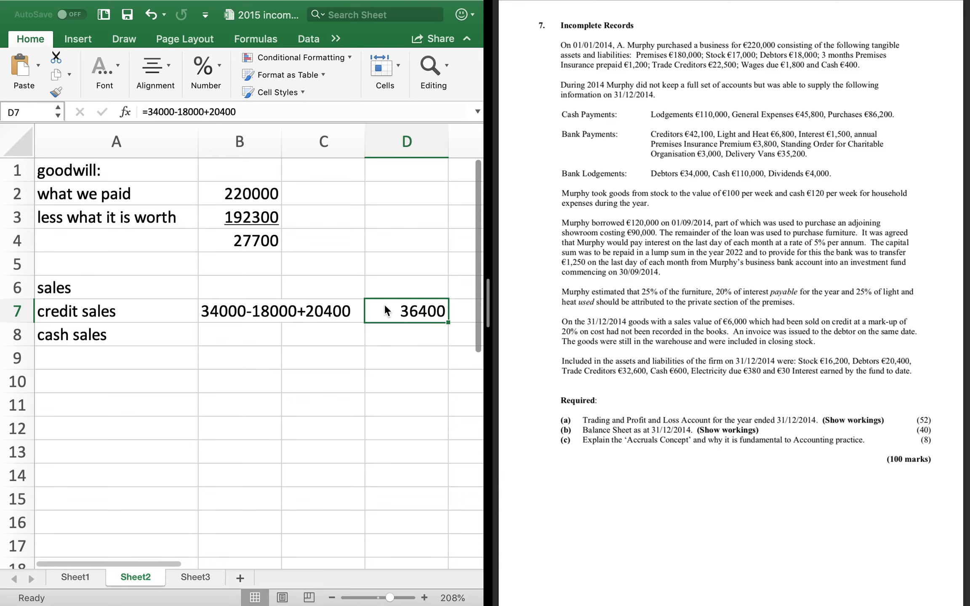
# Write the cash sales working "110000+45800+86200+600-400+120*52) 6240" as text in B8 and narrow column A to fit it in view
pyautogui.click(221, 334)
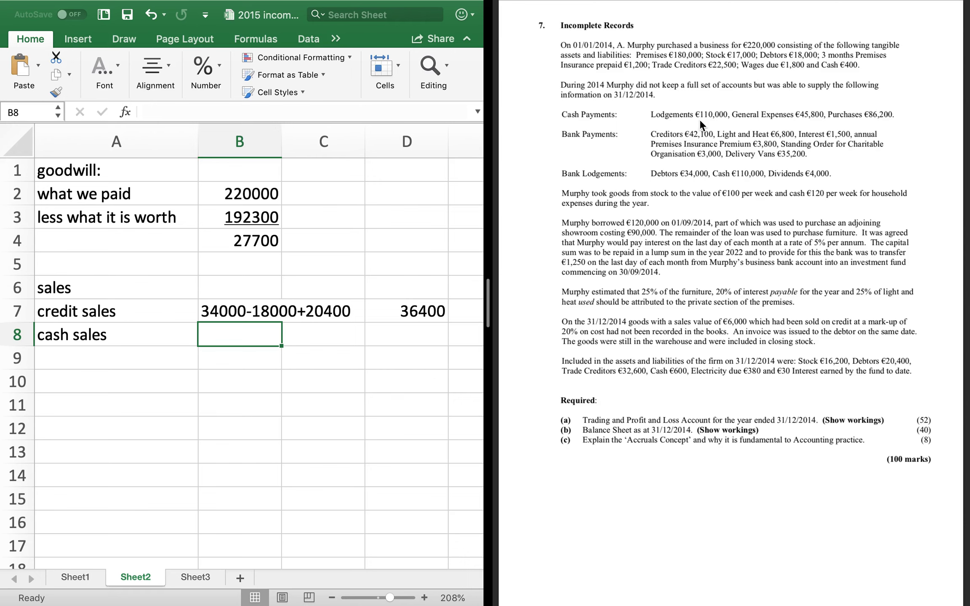
pyautogui.write('11000')
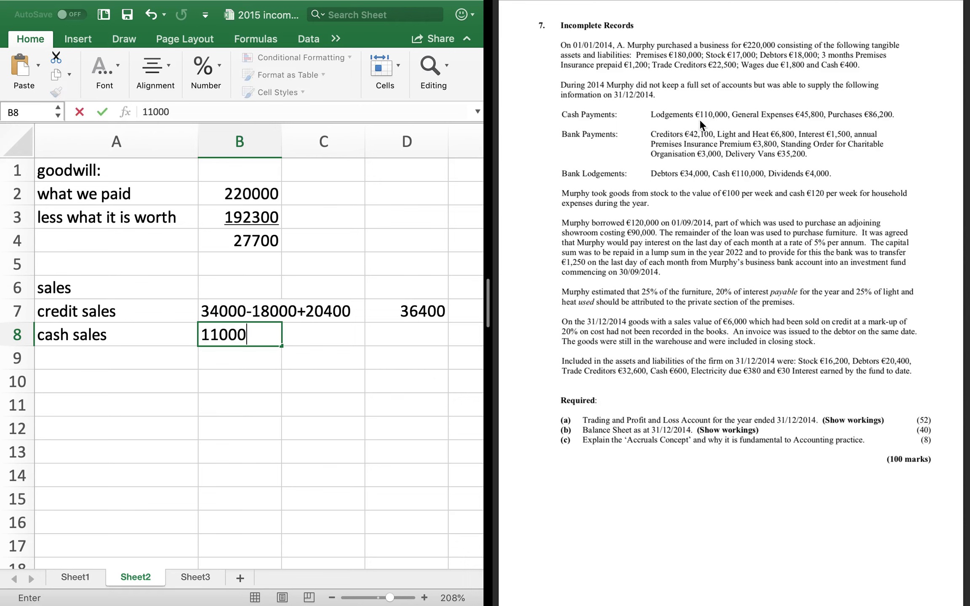
pyautogui.write('0+')
pyautogui.write('+45')
pyautogui.write('800')
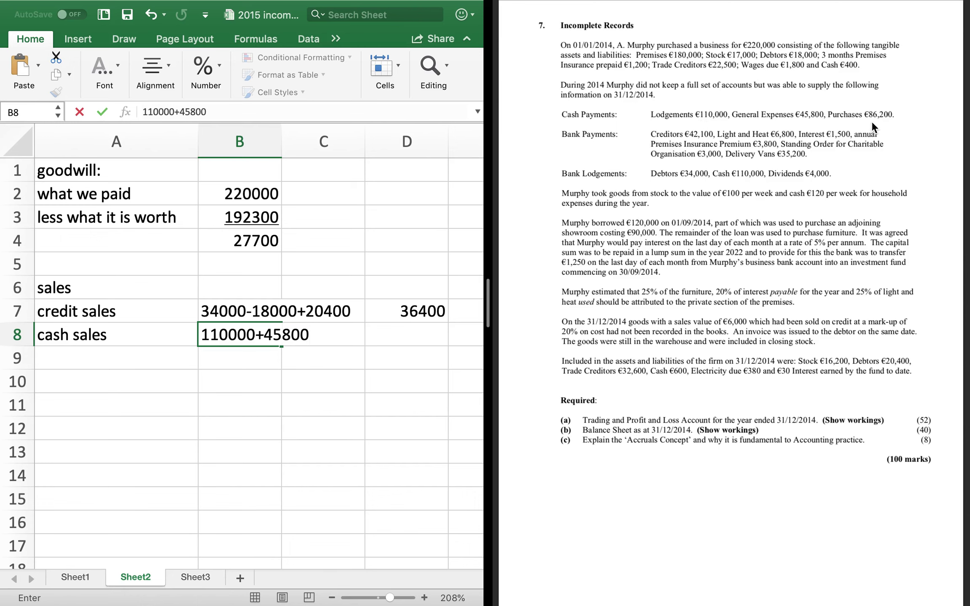
pyautogui.write('+86200')
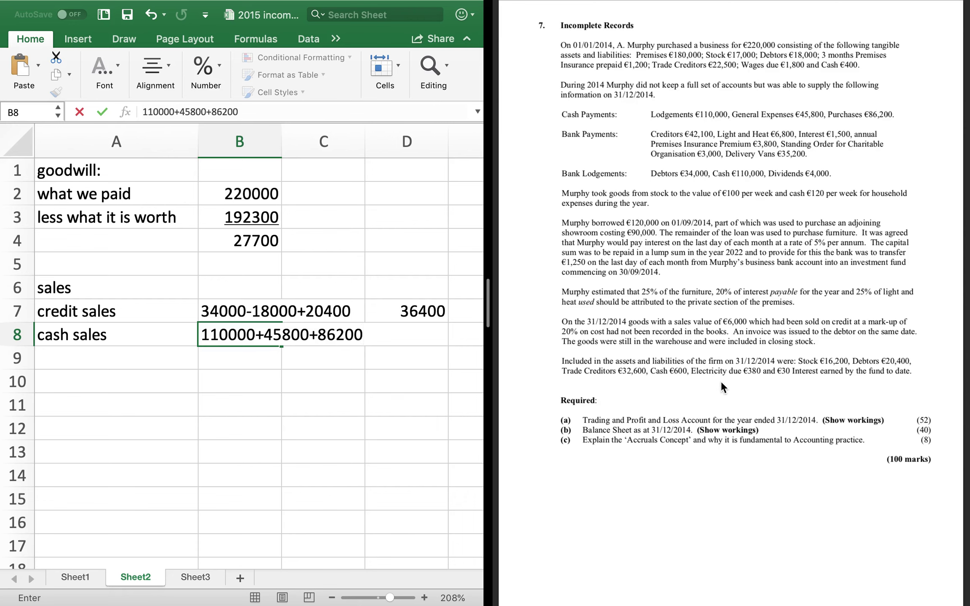
pyautogui.write('+600-400')
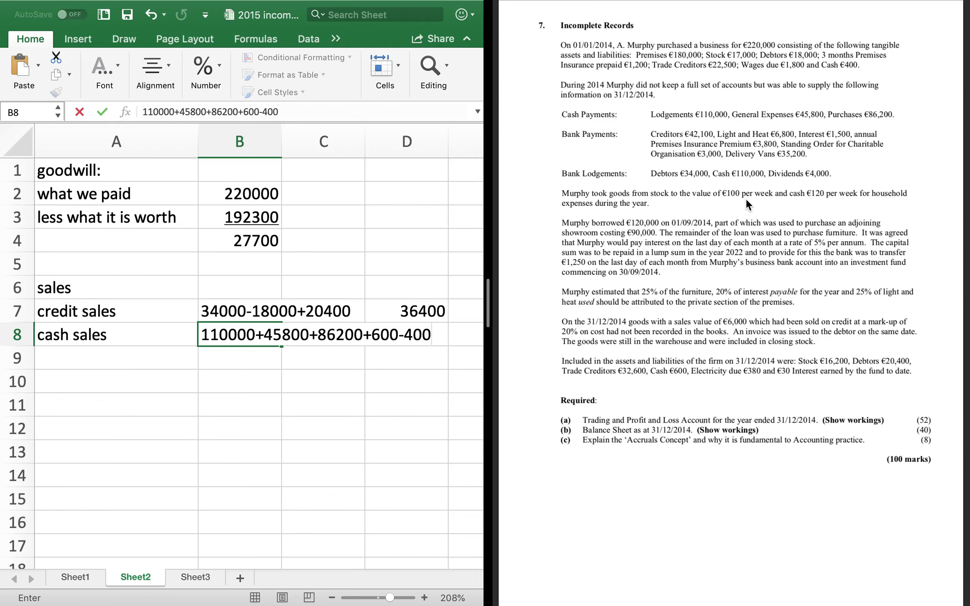
pyautogui.write('+120*52)')
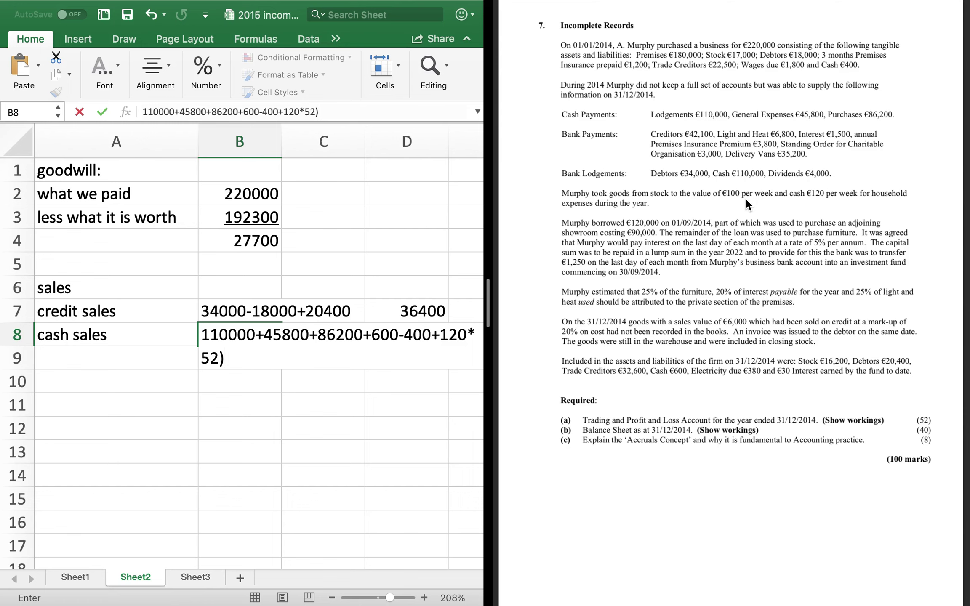
pyautogui.write(' 6240')
pyautogui.press('Return')
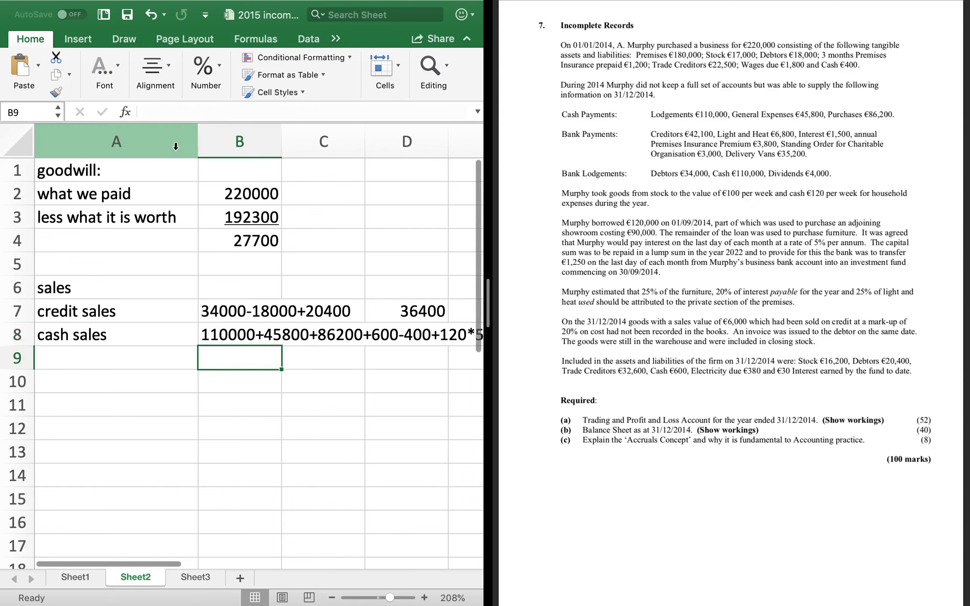
pyautogui.moveTo(198, 139); pyautogui.dragTo(127, 145)
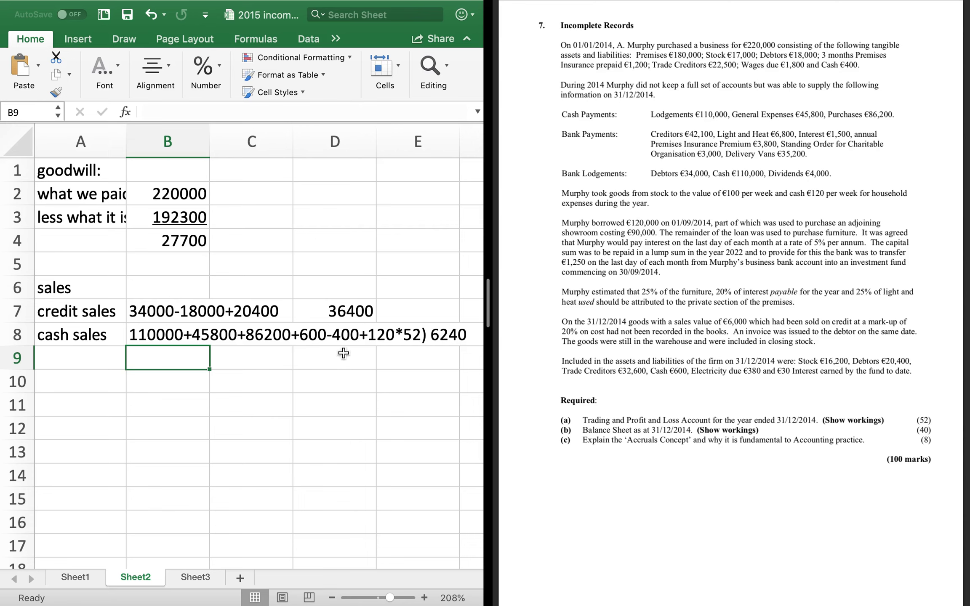
# Calculate the cash sales in D9 with the formula =110000+45800+86200+600-400+6240
pyautogui.click(344, 354)
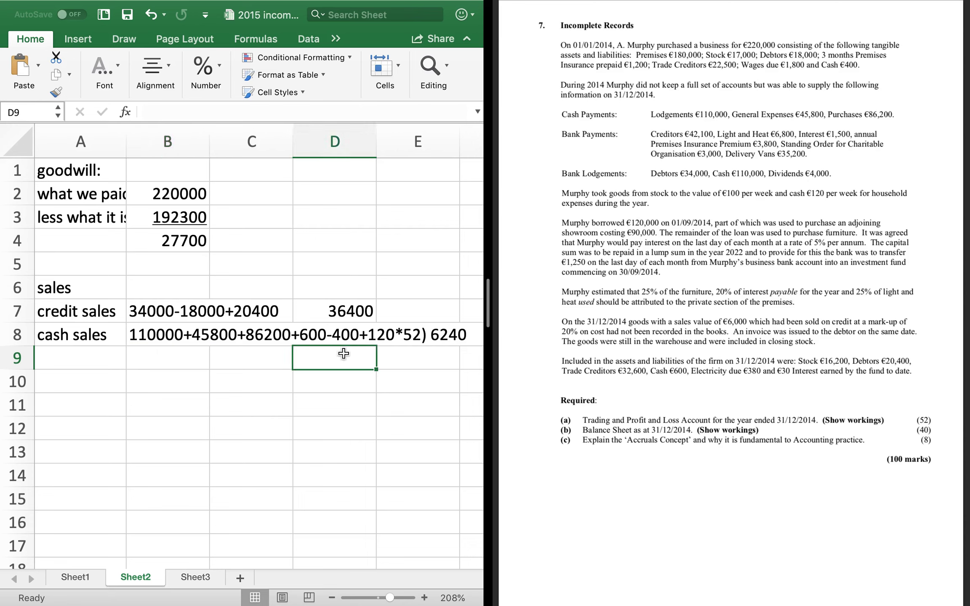
pyautogui.write('=110')
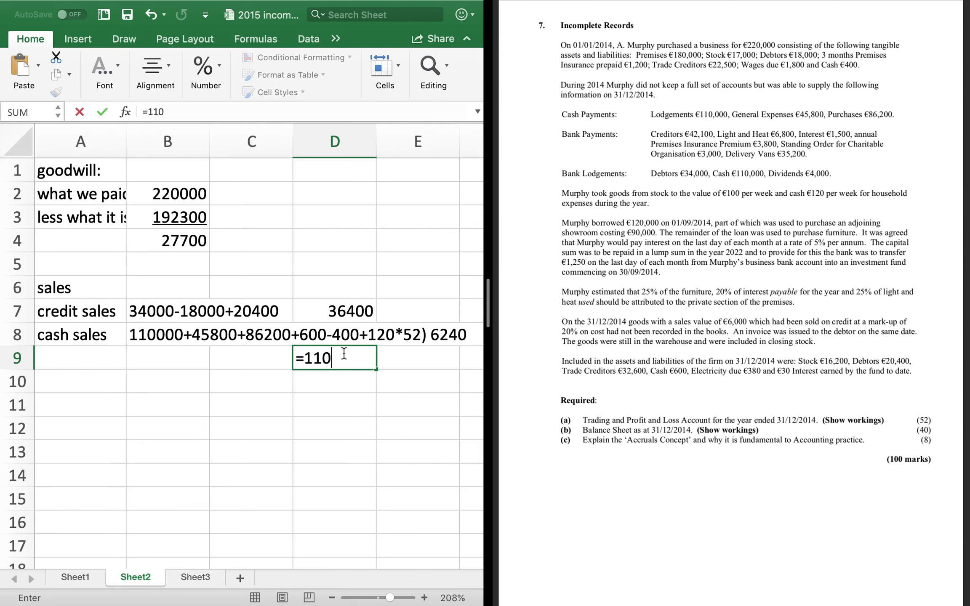
pyautogui.write('000+45800')
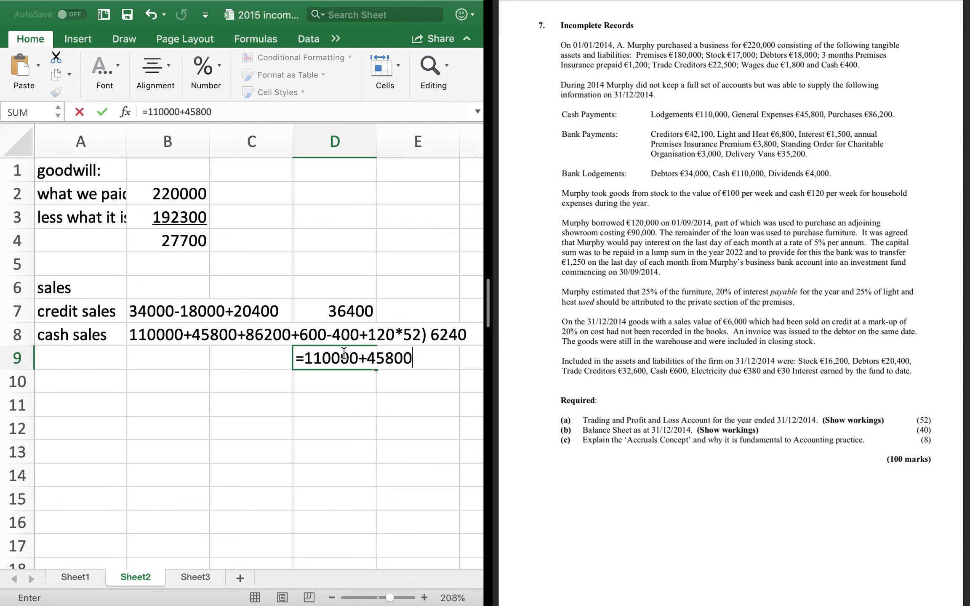
pyautogui.write('+86200')
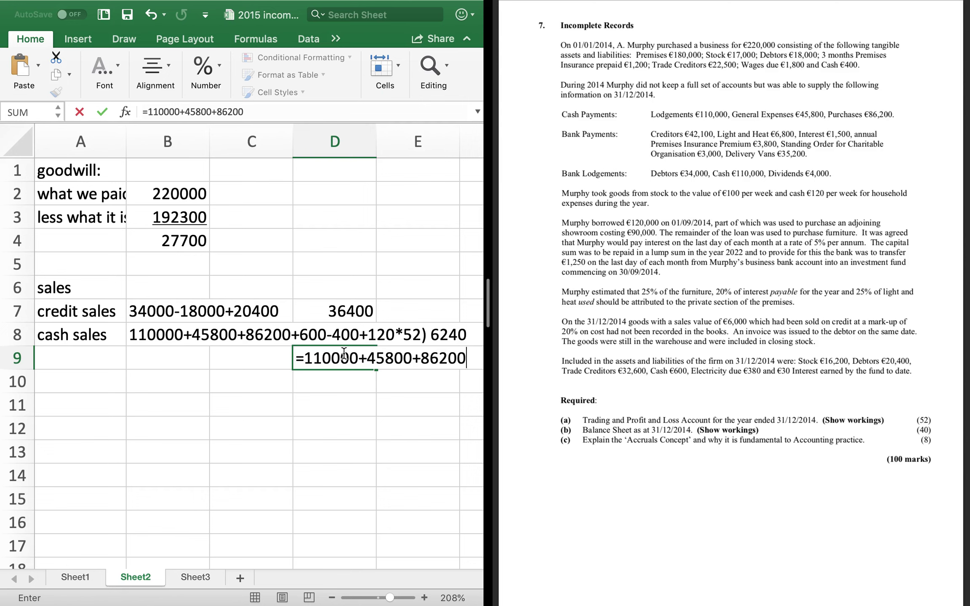
pyautogui.write('+600')
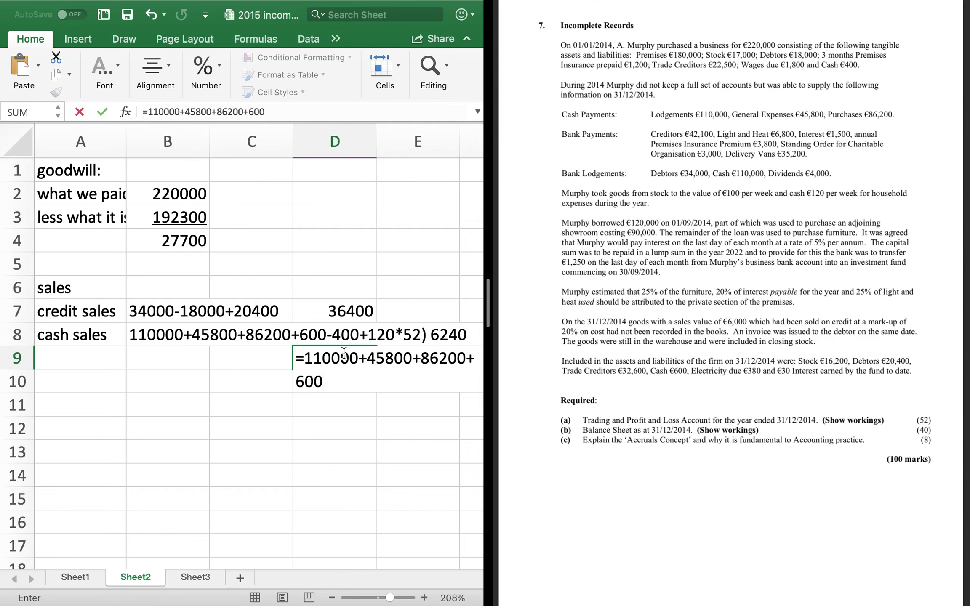
pyautogui.write('-400+6')
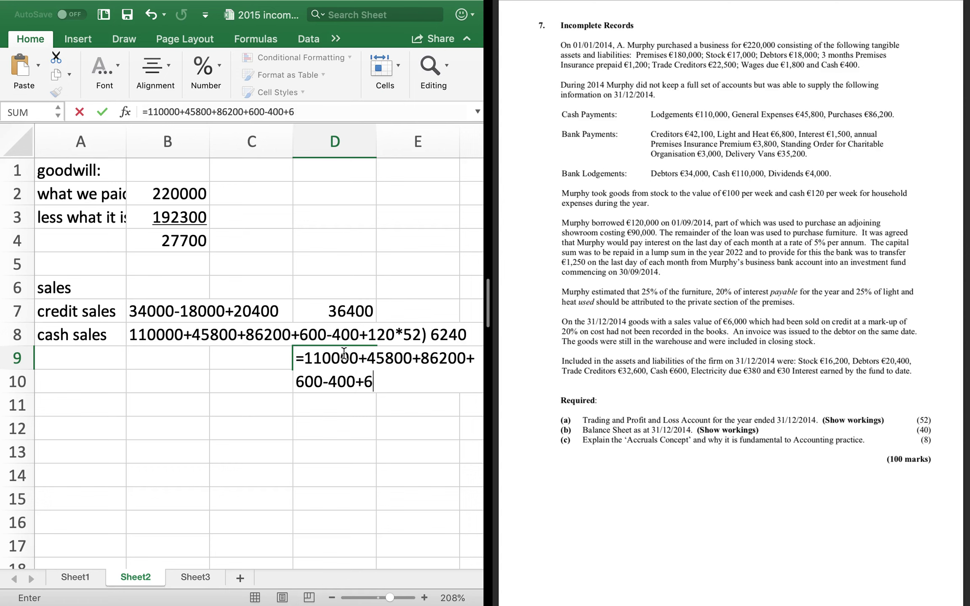
pyautogui.write('240')
pyautogui.press('Return')
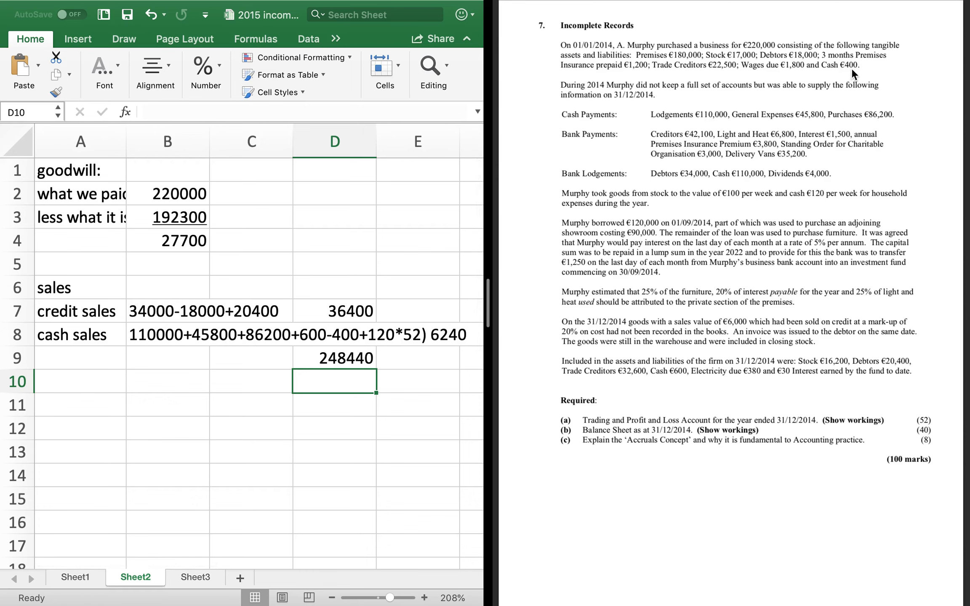
# Label A10 "Total sales" and add the credit and cash sales in D10 with the formula =D7+D9
pyautogui.press('Left')
pyautogui.press('Left')
pyautogui.press('Left')
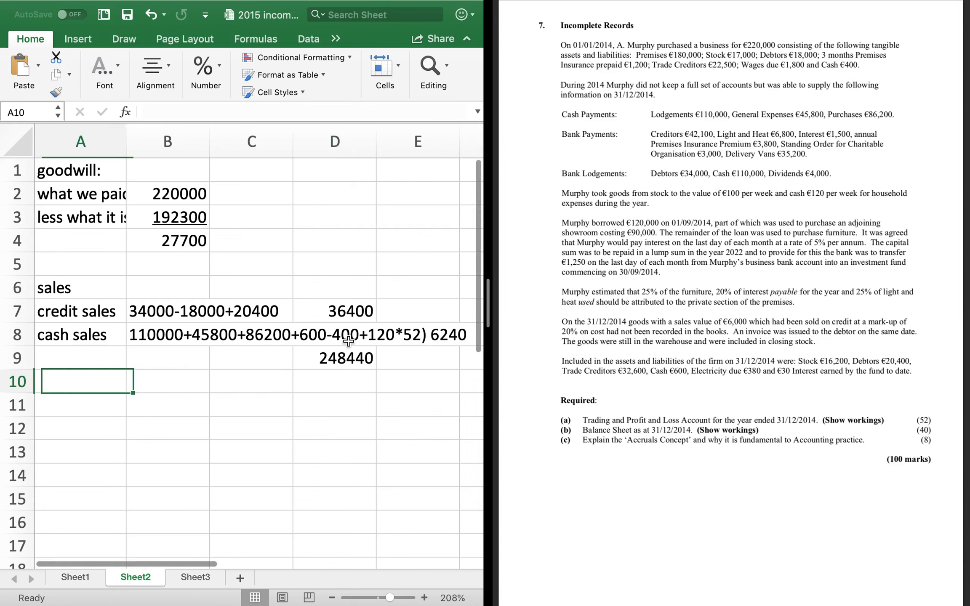
pyautogui.write('Total sal')
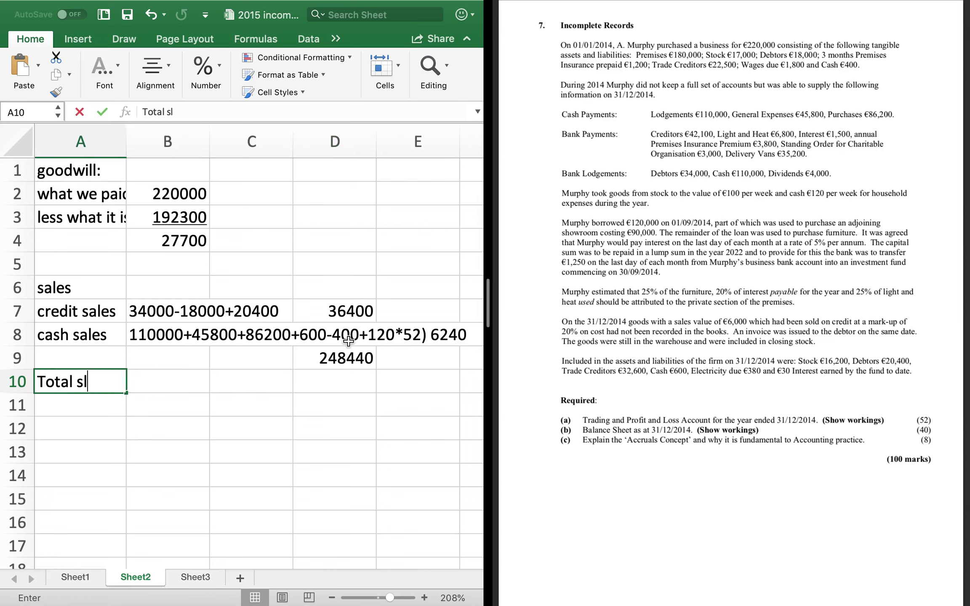
pyautogui.press('BackSpace')
pyautogui.write('ales')
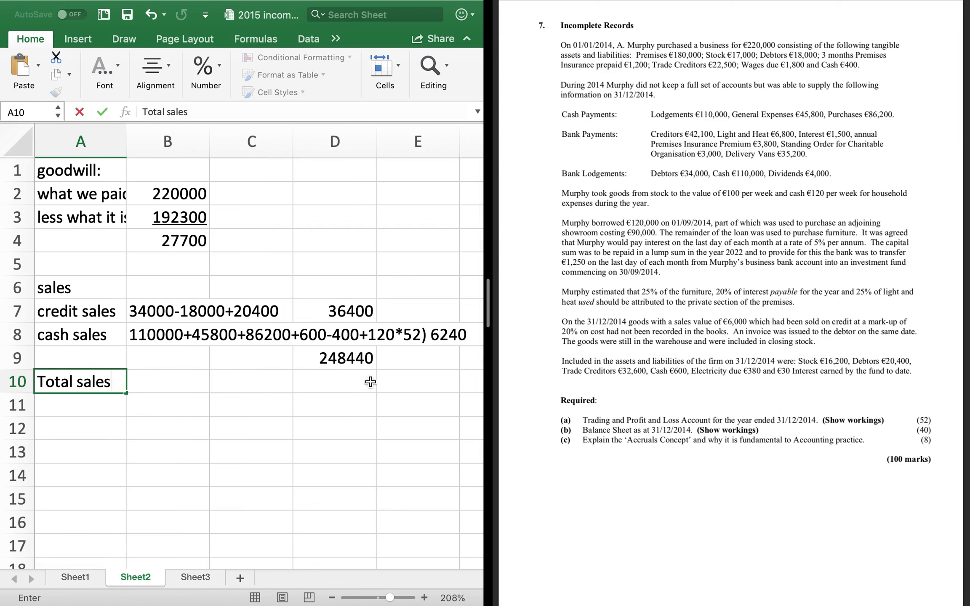
pyautogui.click(365, 382)
pyautogui.write('=')
pyautogui.click(354, 315)
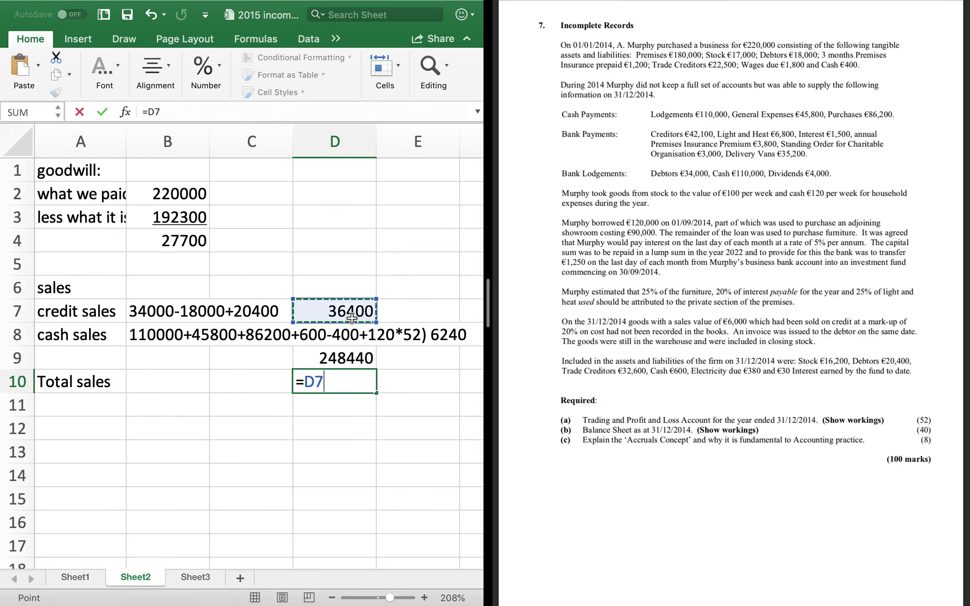
pyautogui.write('+')
pyautogui.click(357, 360)
pyautogui.press('Return')
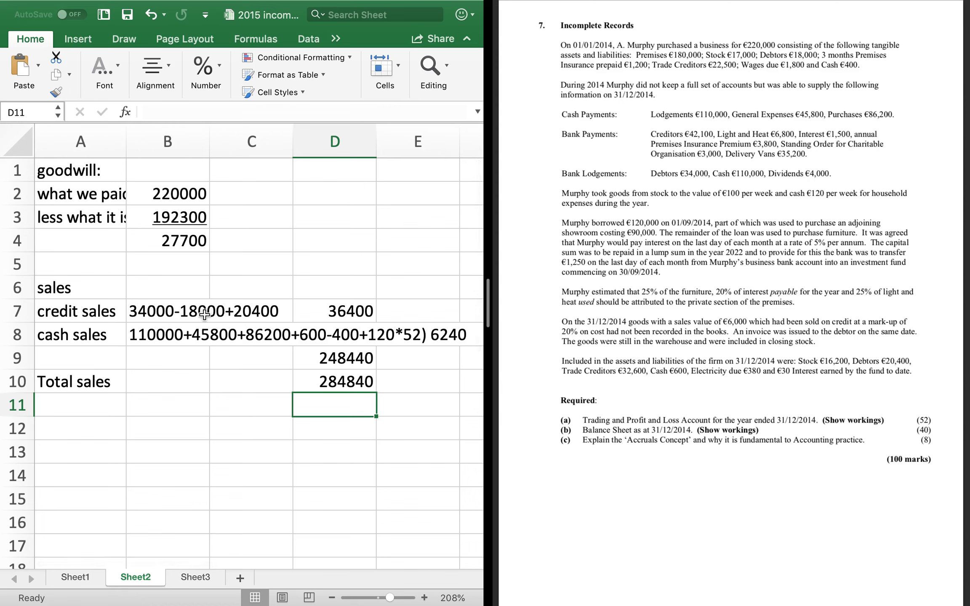
pyautogui.click(246, 312)
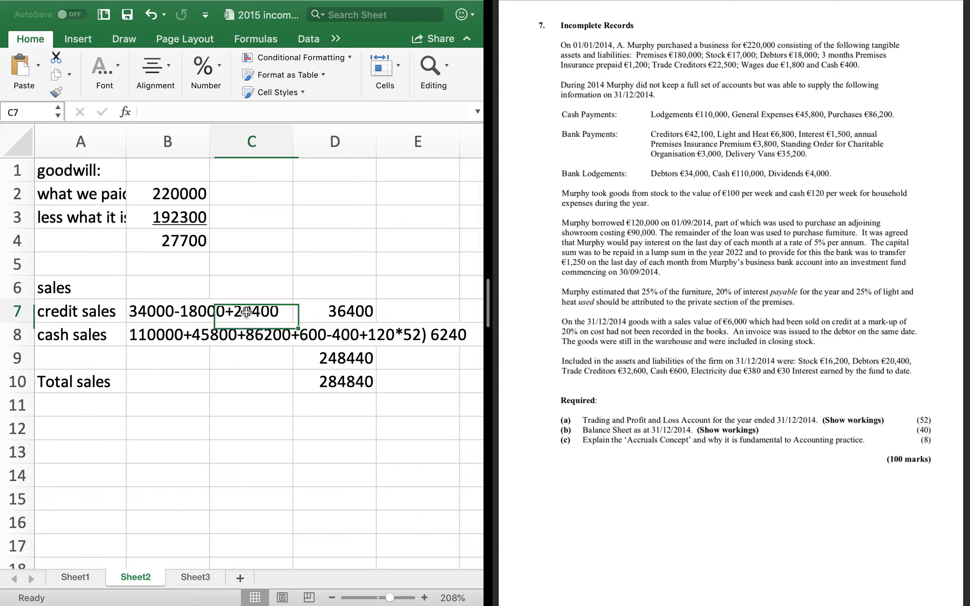
pyautogui.click(151, 302)
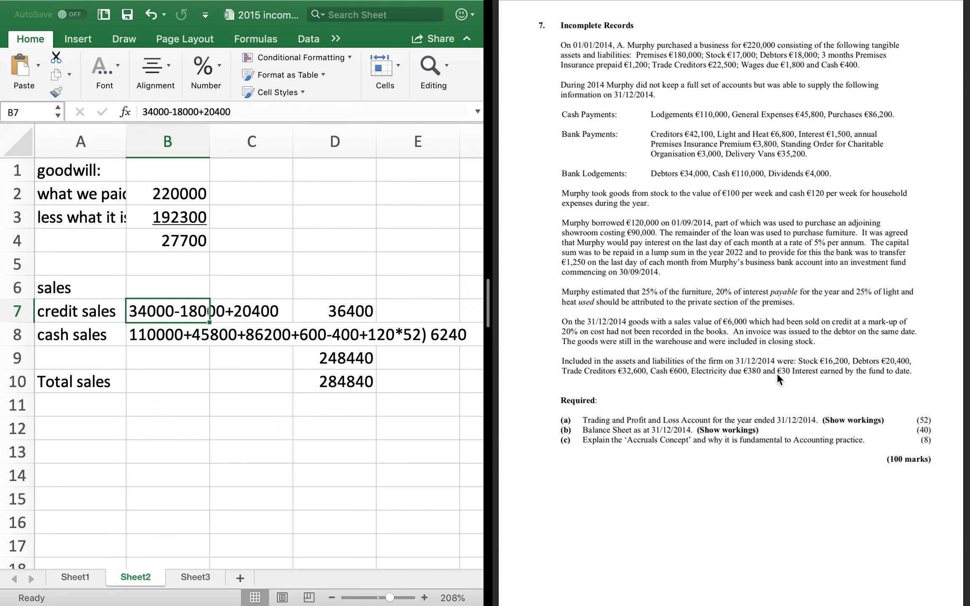
pyautogui.click(216, 112)
pyautogui.press('BackSpace')
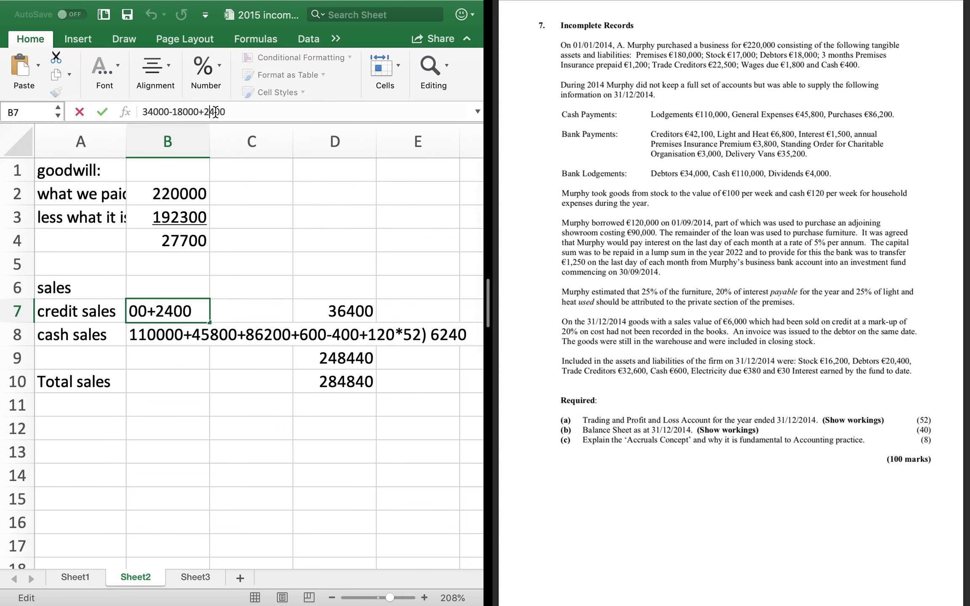
pyautogui.write('6')
pyautogui.press('Return')
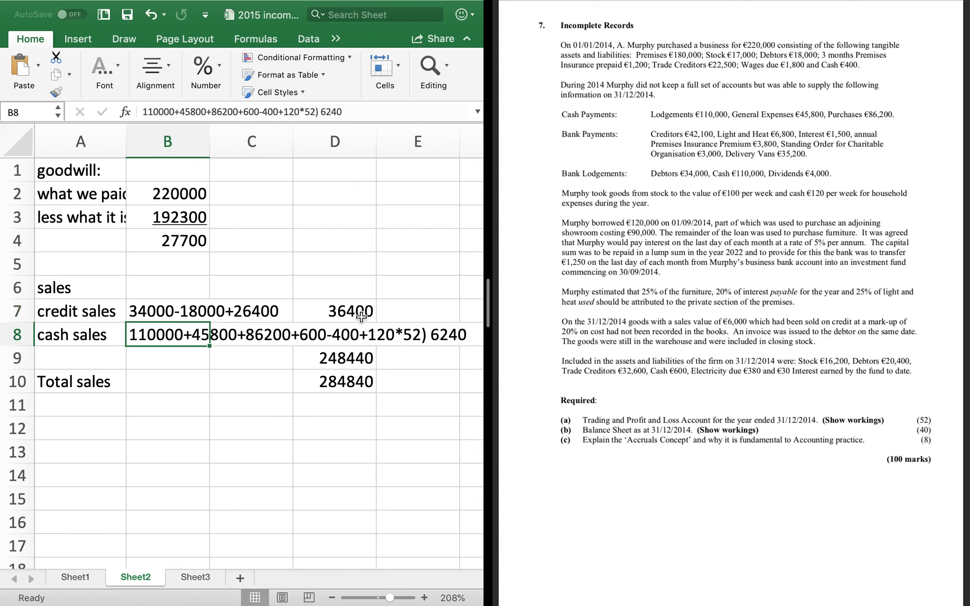
pyautogui.click(359, 312)
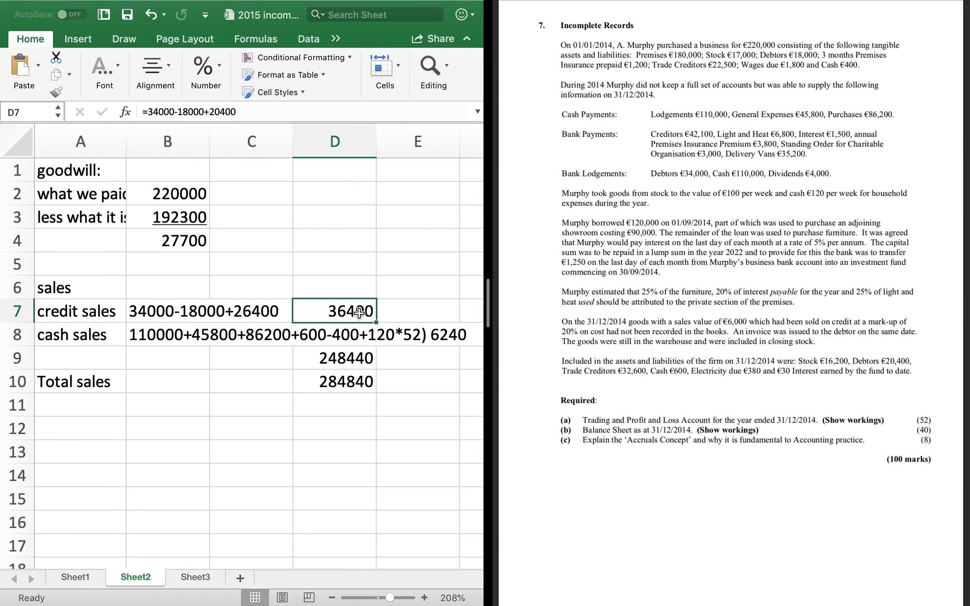
pyautogui.click(221, 112)
pyautogui.press('BackSpace')
pyautogui.write('6')
pyautogui.press('Return')
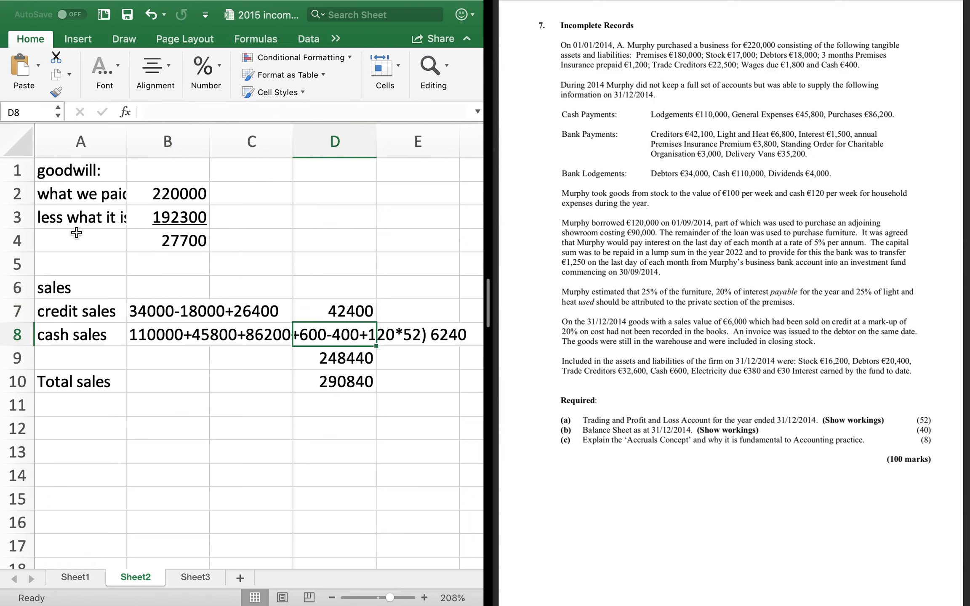
# Start a closing stock working below the sales total with the label "closing stock" in A12
pyautogui.press('Down')
pyautogui.press('Down')
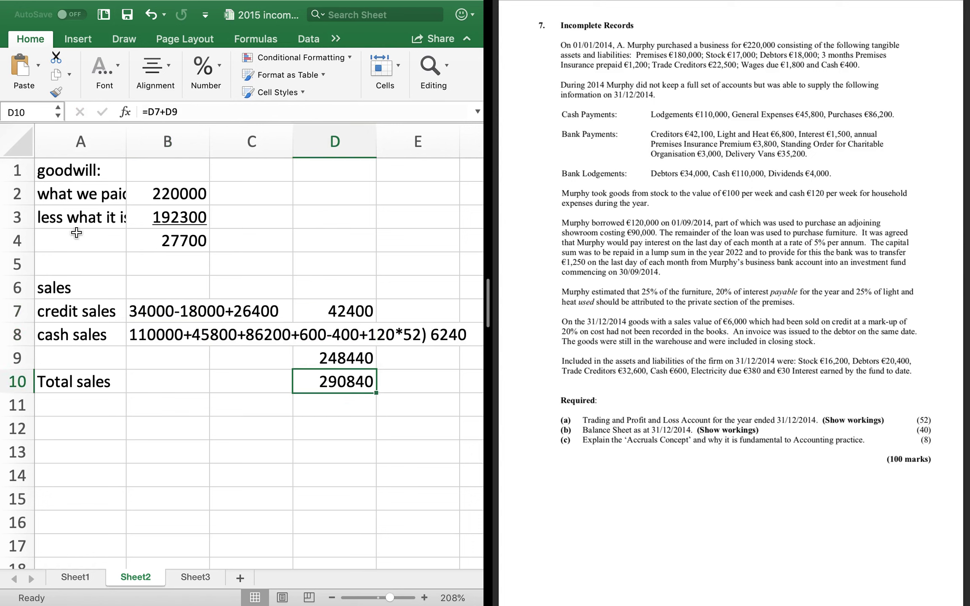
pyautogui.press('Down')
pyautogui.press('Down')
pyautogui.press('Up')
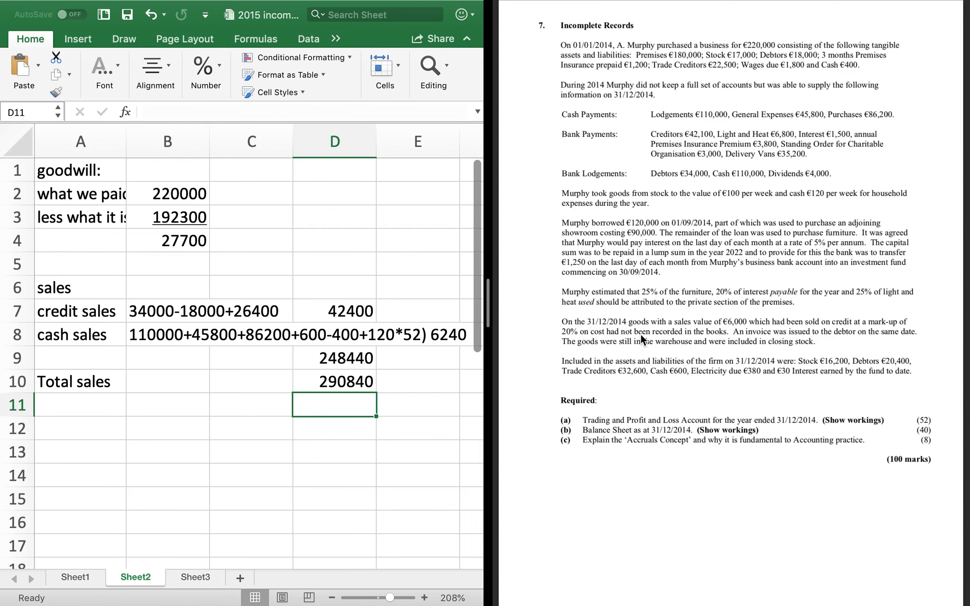
pyautogui.press('Down')
pyautogui.press('Left')
pyautogui.press('Left')
pyautogui.press('Left')
pyautogui.write('clo')
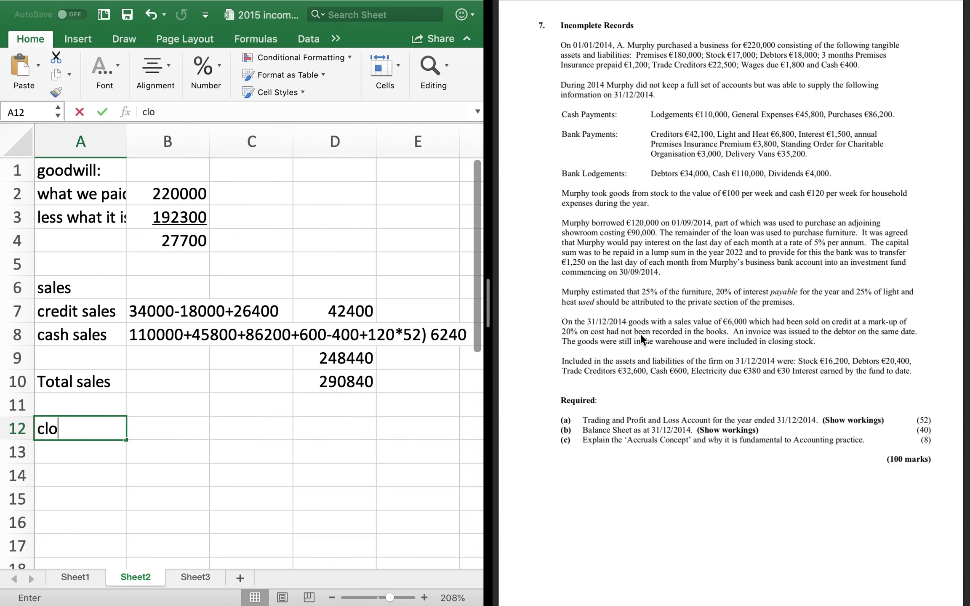
pyautogui.write('sing stock')
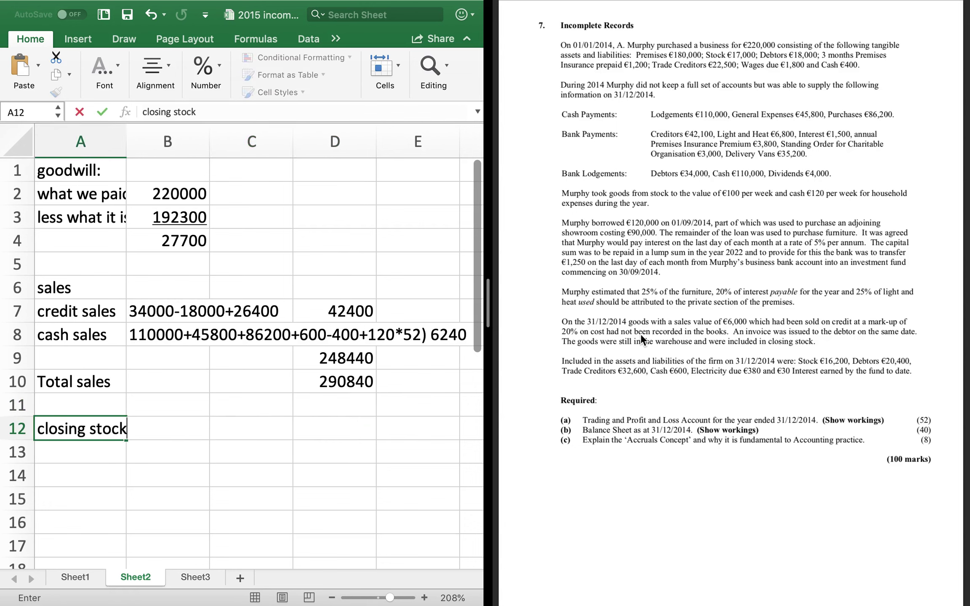
# Write the closing stock working 16200-(6000/120*100) as text in B12
pyautogui.press('Right')
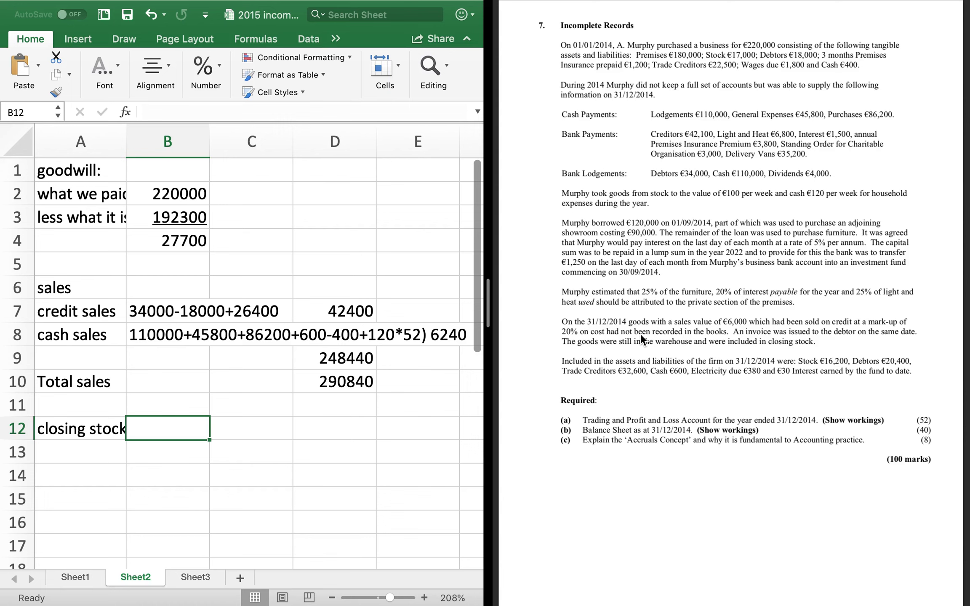
pyautogui.write('1')
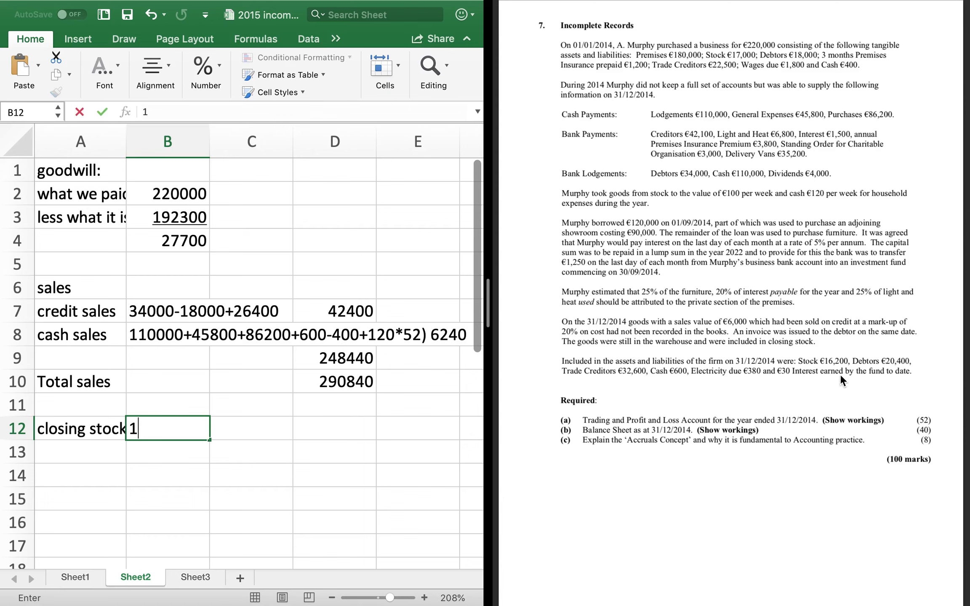
pyautogui.write('6200-(')
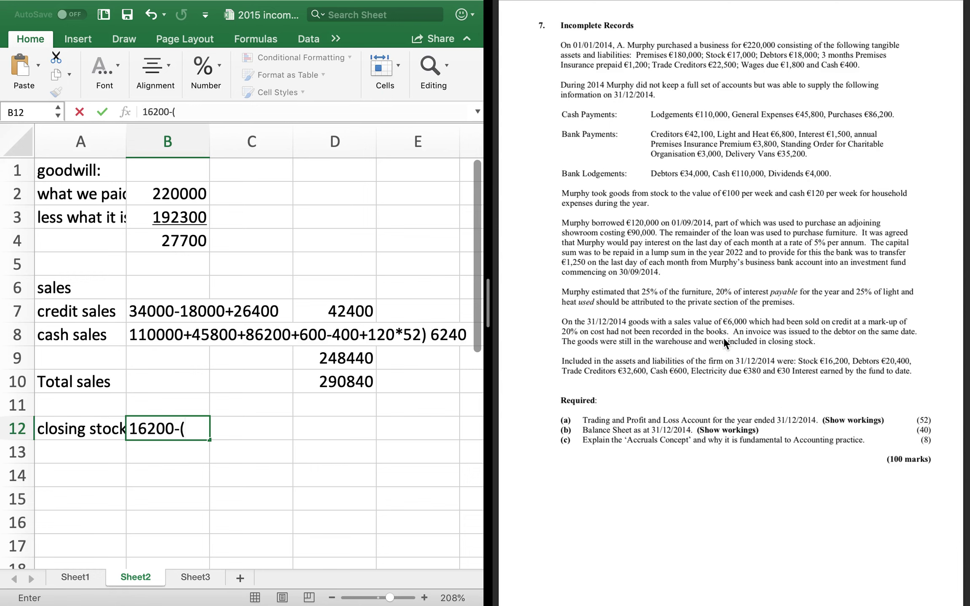
pyautogui.write('6000/120')
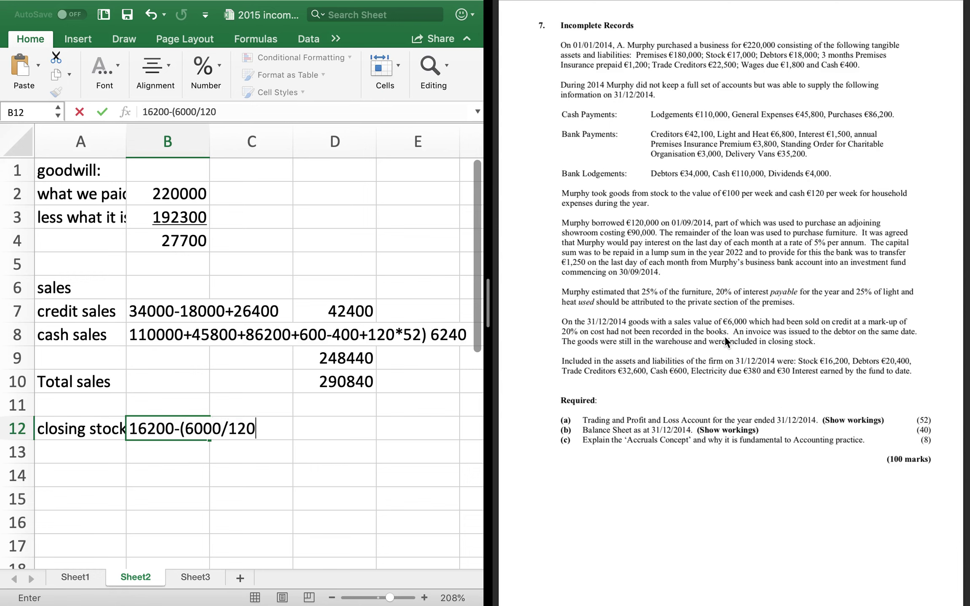
pyautogui.write('*100)')
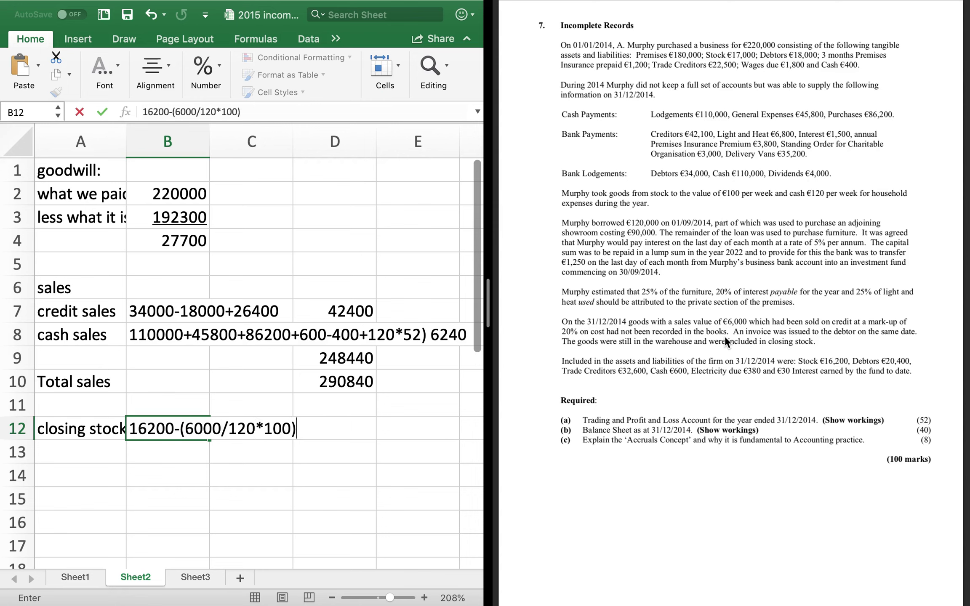
pyautogui.press('Return')
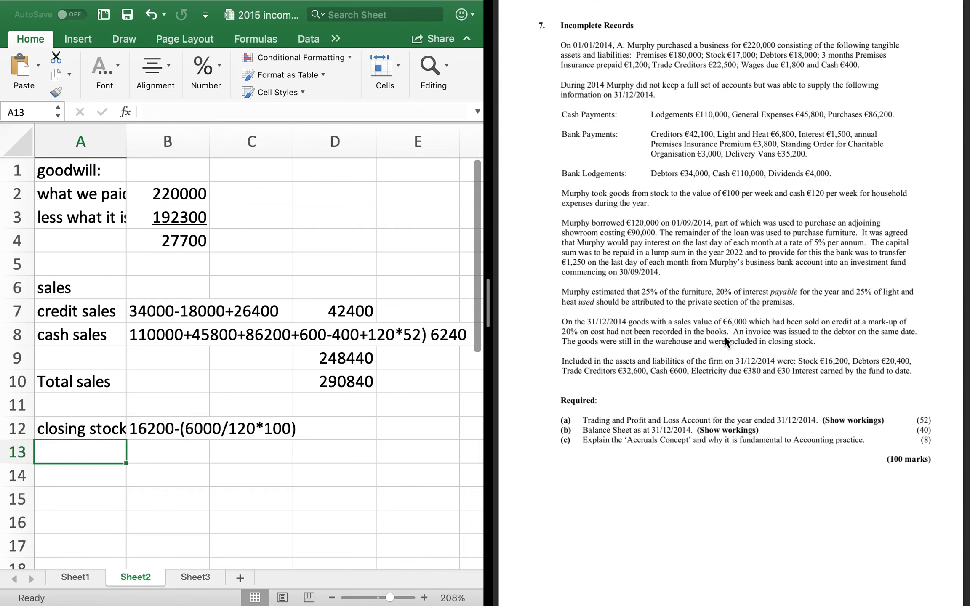
# Calculate the cost of the unrecorded goods in B13 with =6000/120*100 and enter the closing stock 11200 in B14
pyautogui.press('Right')
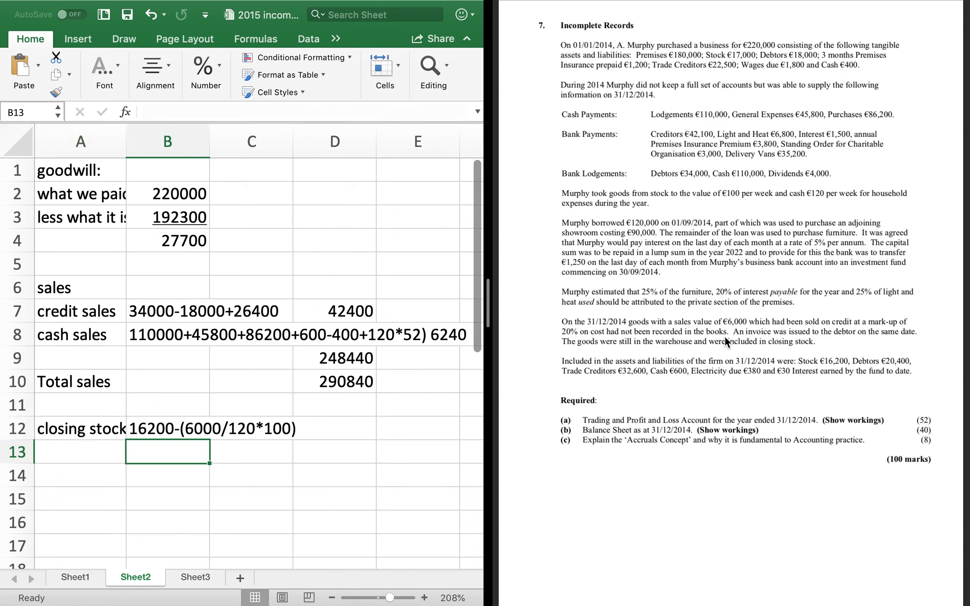
pyautogui.write('=6000')
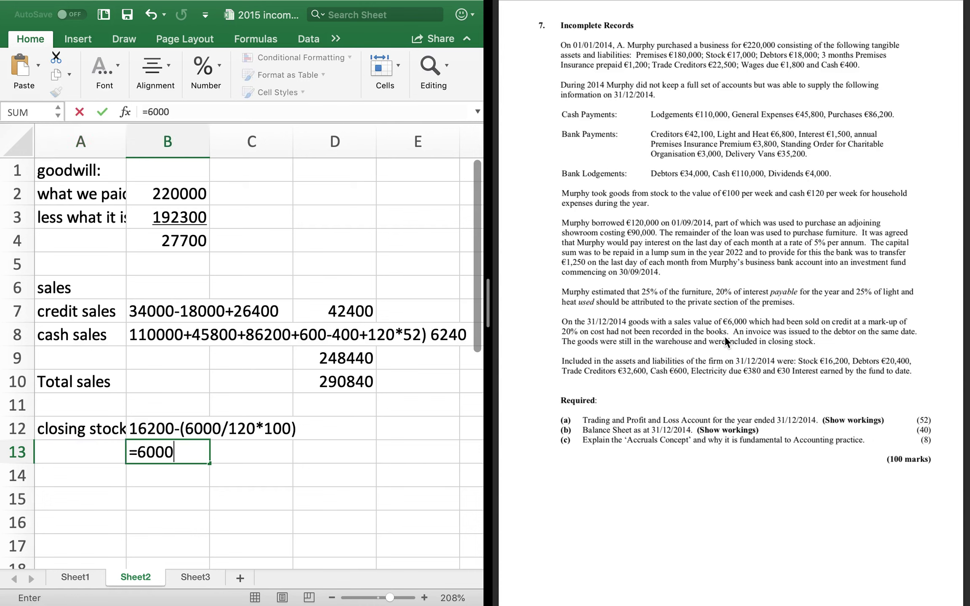
pyautogui.write('/120*100')
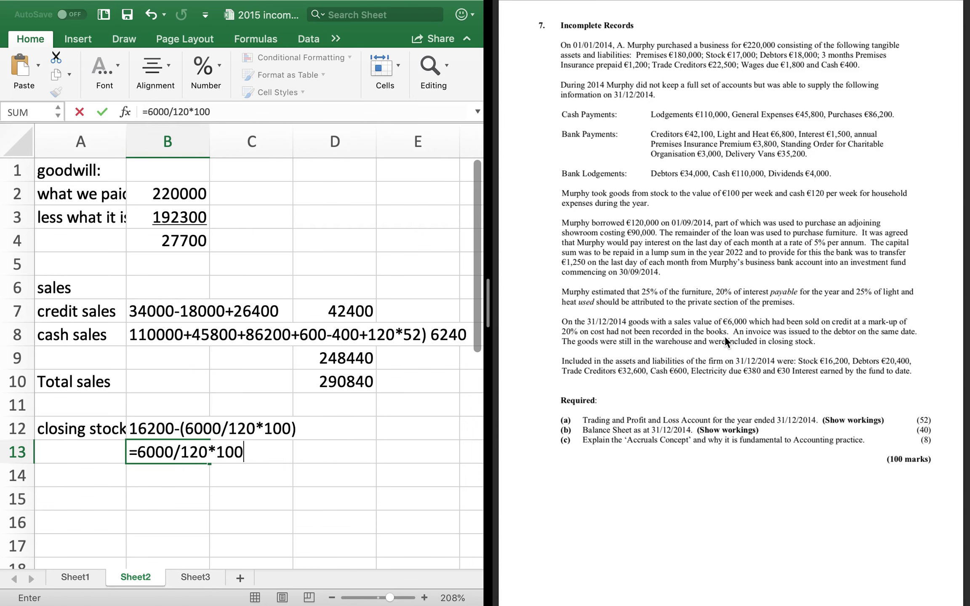
pyautogui.press('Return')
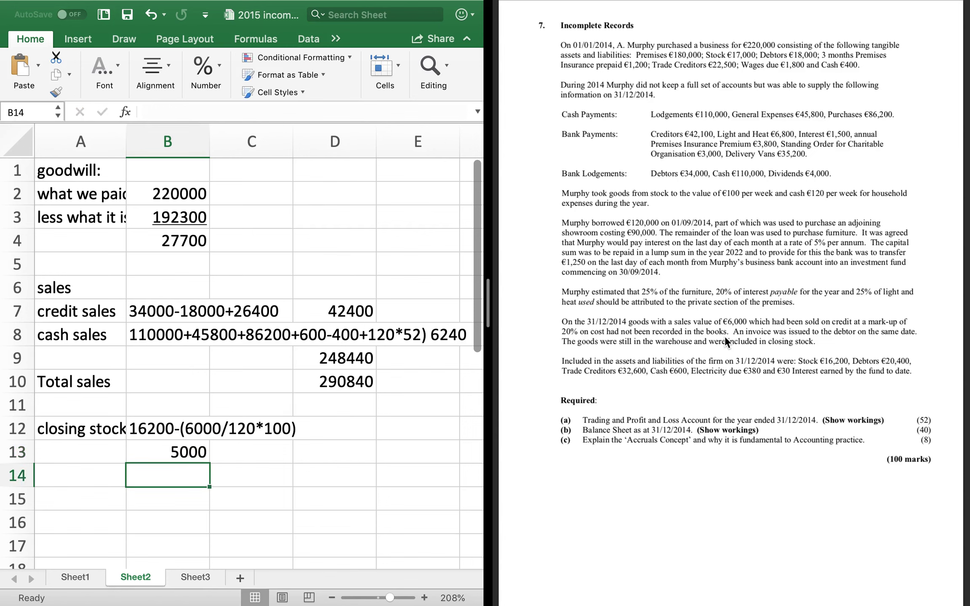
pyautogui.write('11200')
pyautogui.press('Return')
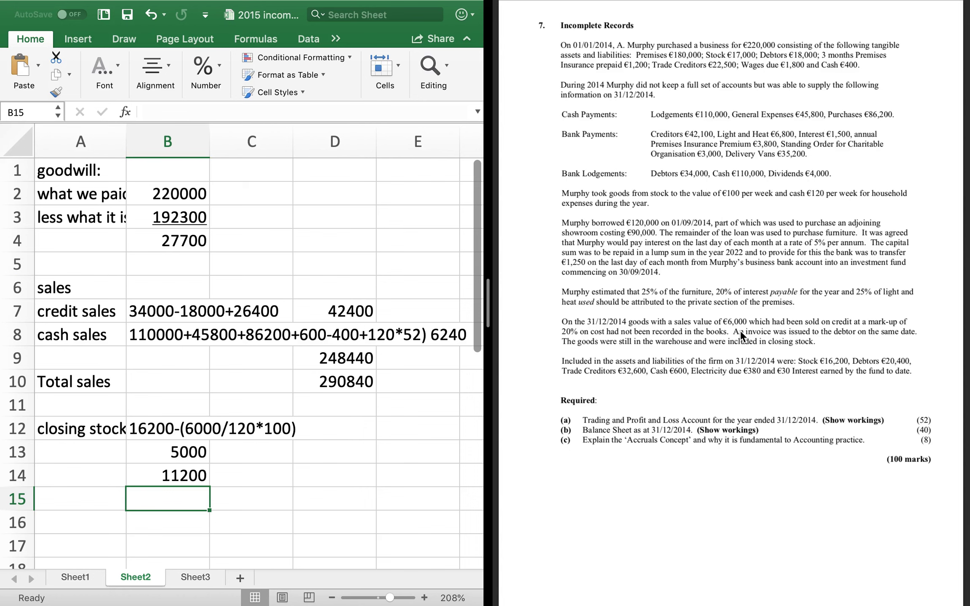
# Record closing stock of 11200 under Current Assets on Sheet1, with the label "closing stock" in F9 and the amount in G9
pyautogui.click(185, 476)
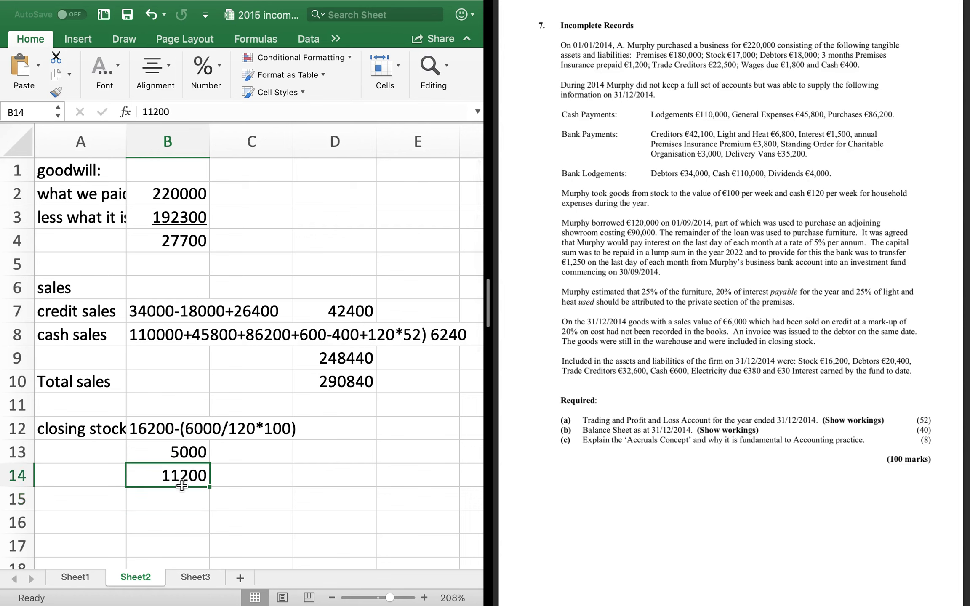
pyautogui.click(80, 577)
pyautogui.click(288, 233)
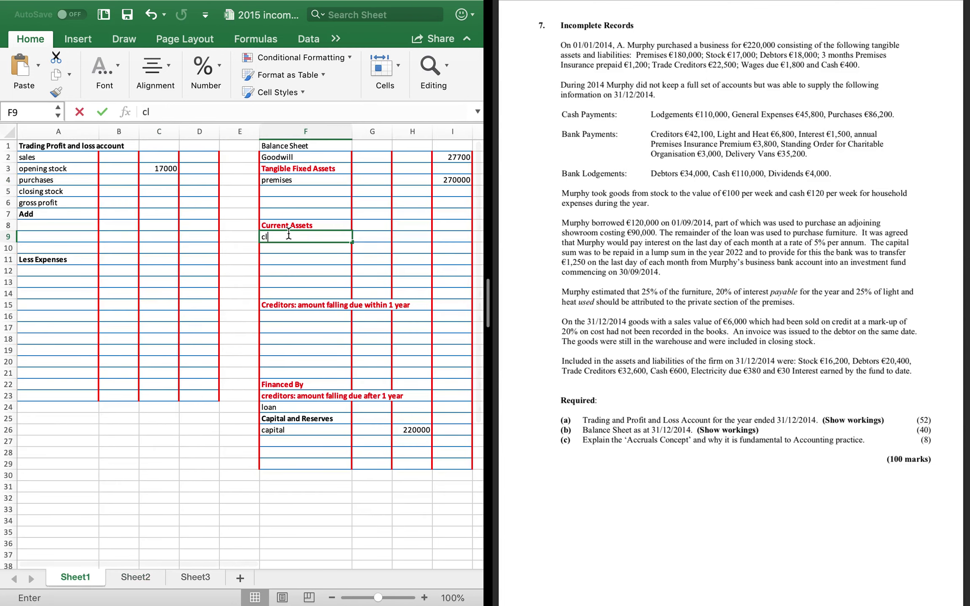
pyautogui.write('closing stock')
pyautogui.press('Tab')
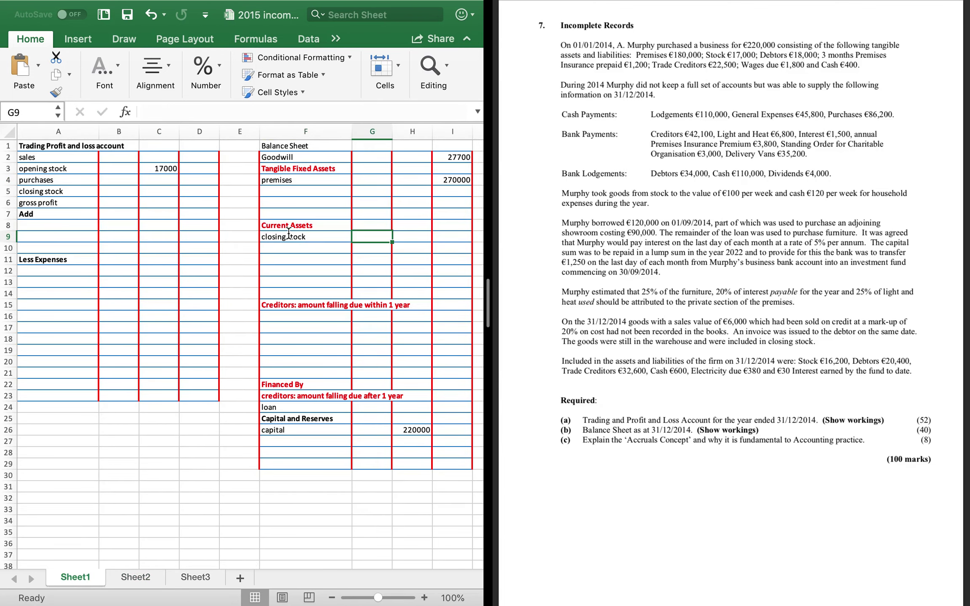
pyautogui.write('1122')
pyautogui.press('BackSpace')
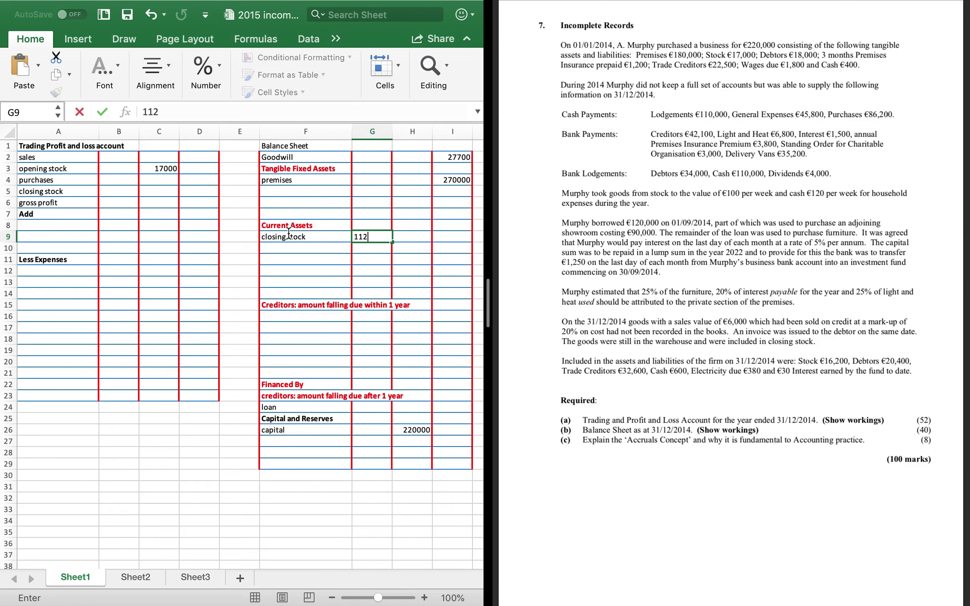
pyautogui.write('00')
pyautogui.press('Return')
# Record debtors under Current Assets with the label "debtors" in F10 and 26400 in G10
pyautogui.write('debtors')
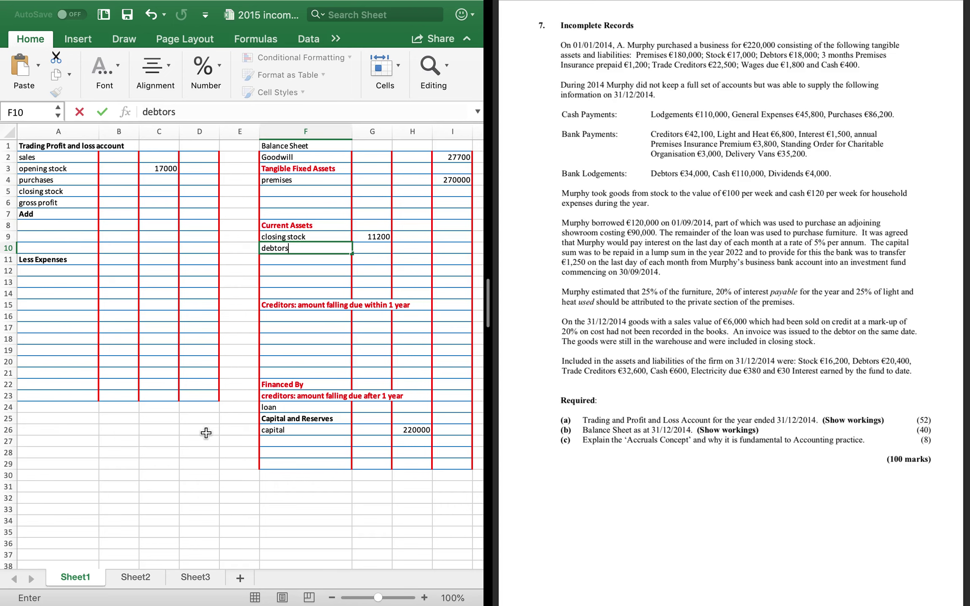
pyautogui.click(140, 579)
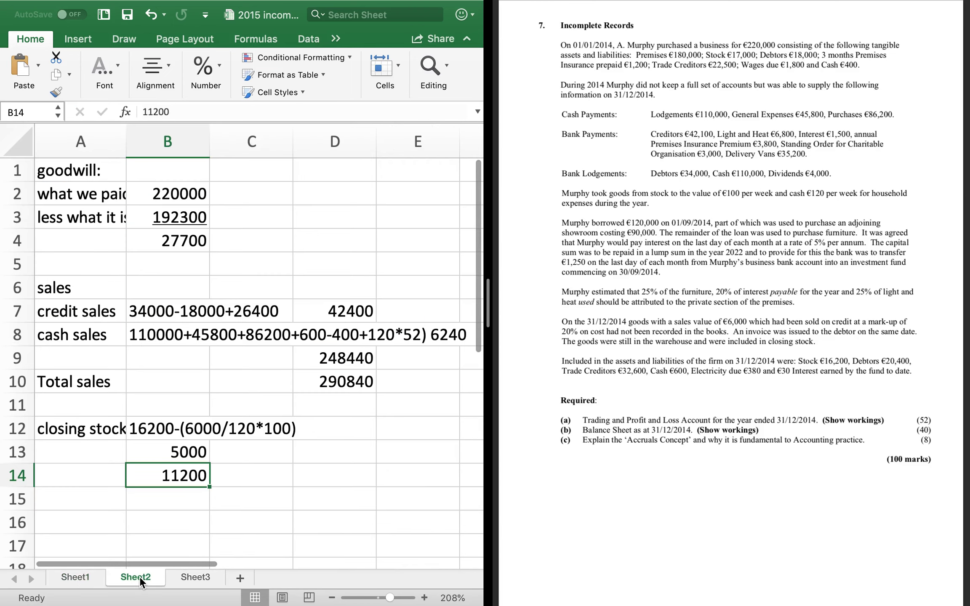
pyautogui.click(80, 583)
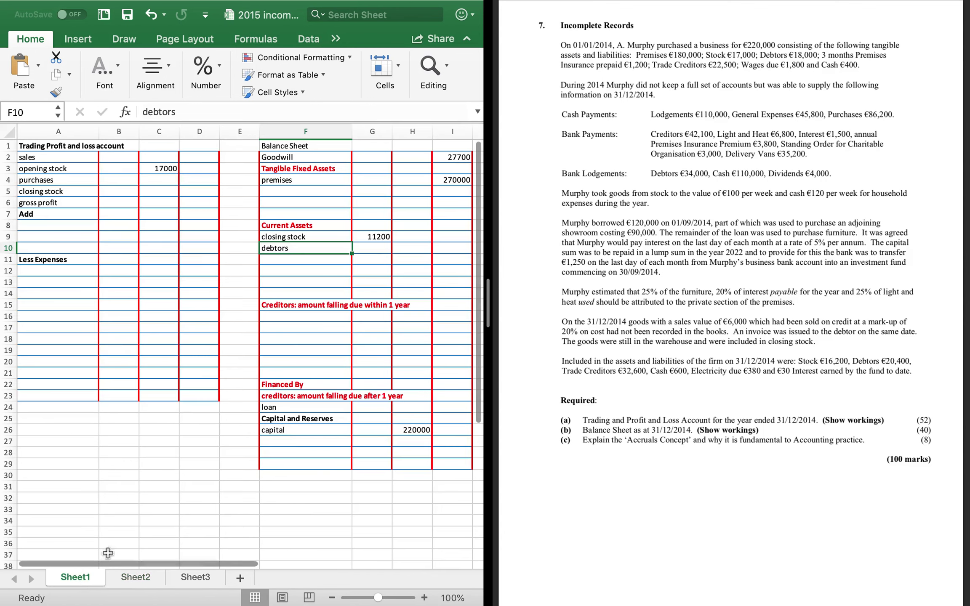
pyautogui.press('Right')
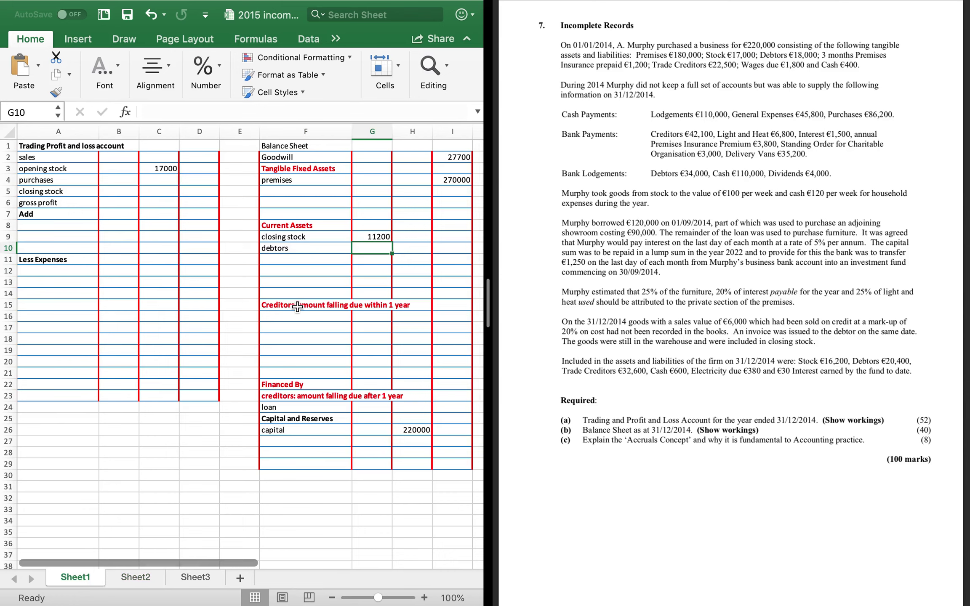
pyautogui.write('26400')
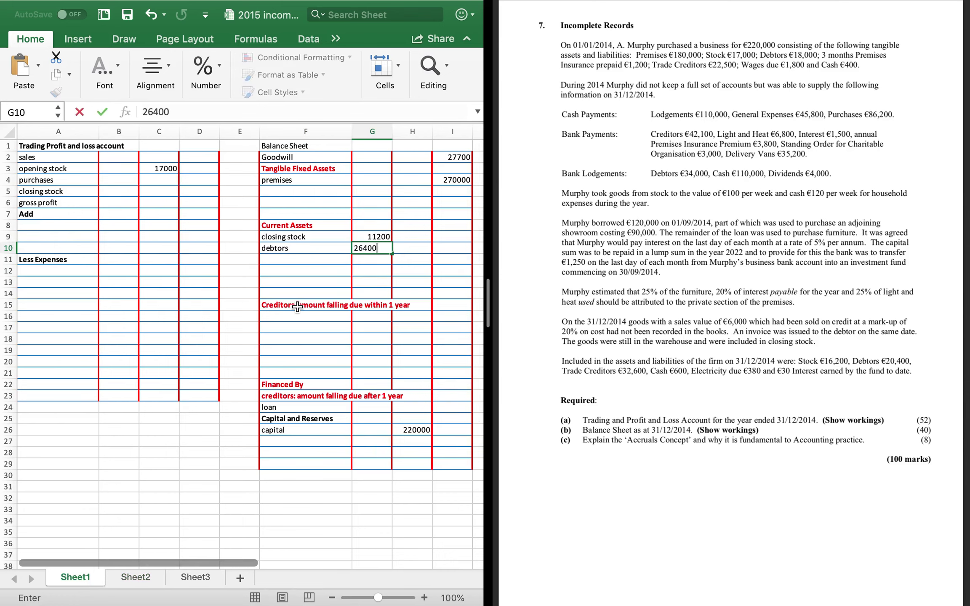
pyautogui.press('Return')
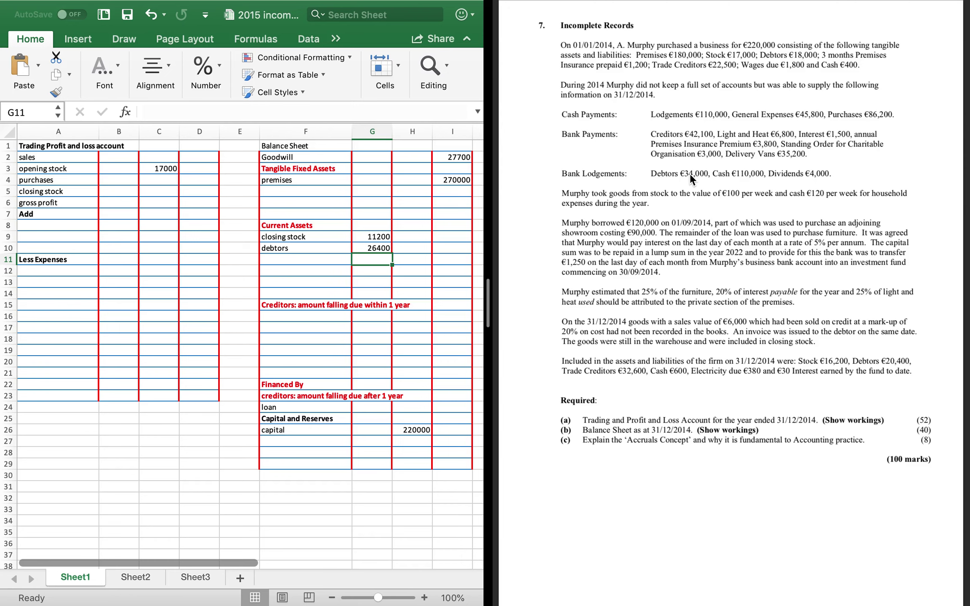
pyautogui.press('Up')
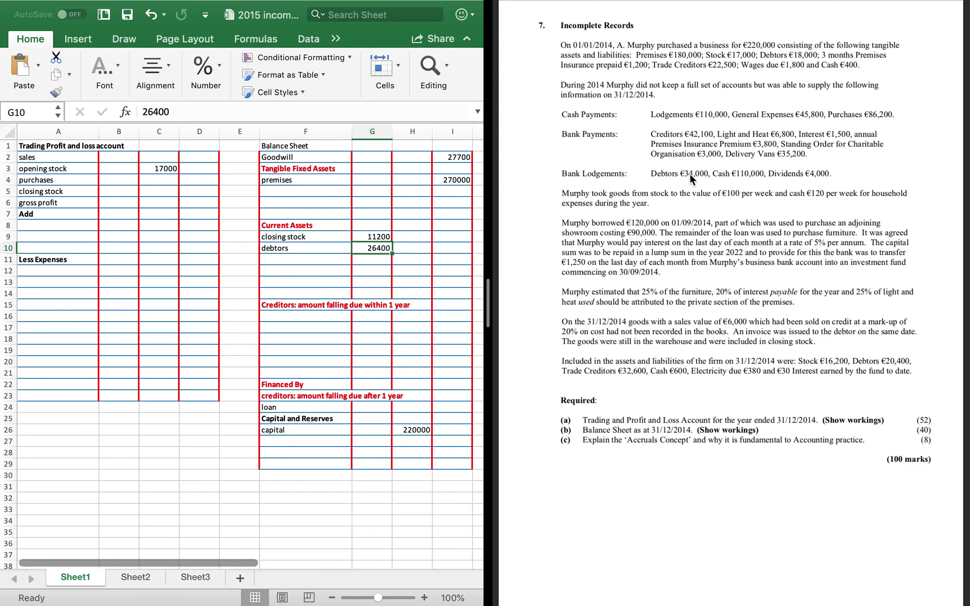
# Enter the sales figure 290840 in D2 of the trading profit and loss account
pyautogui.click(209, 153)
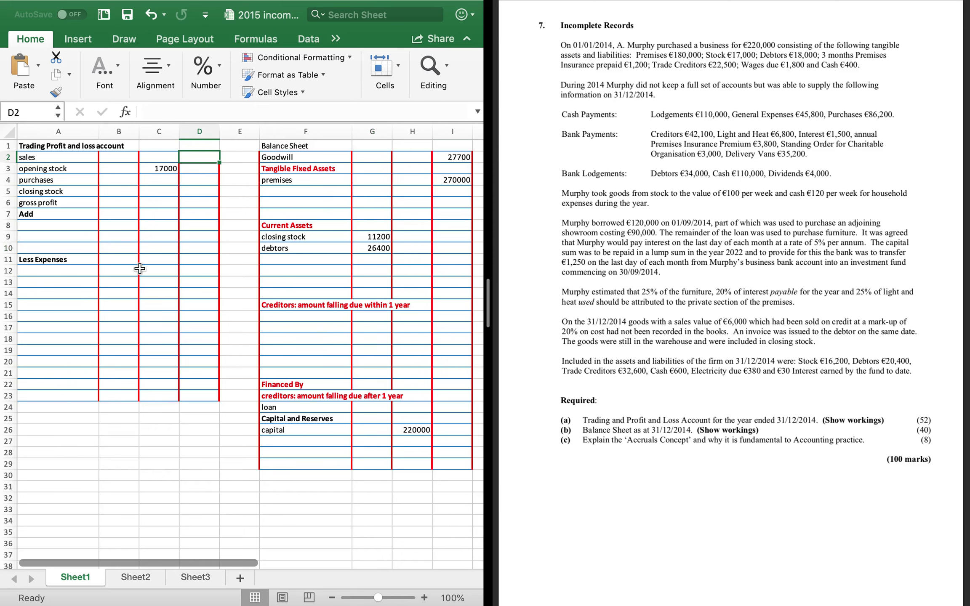
pyautogui.write('290840')
pyautogui.press('Return')
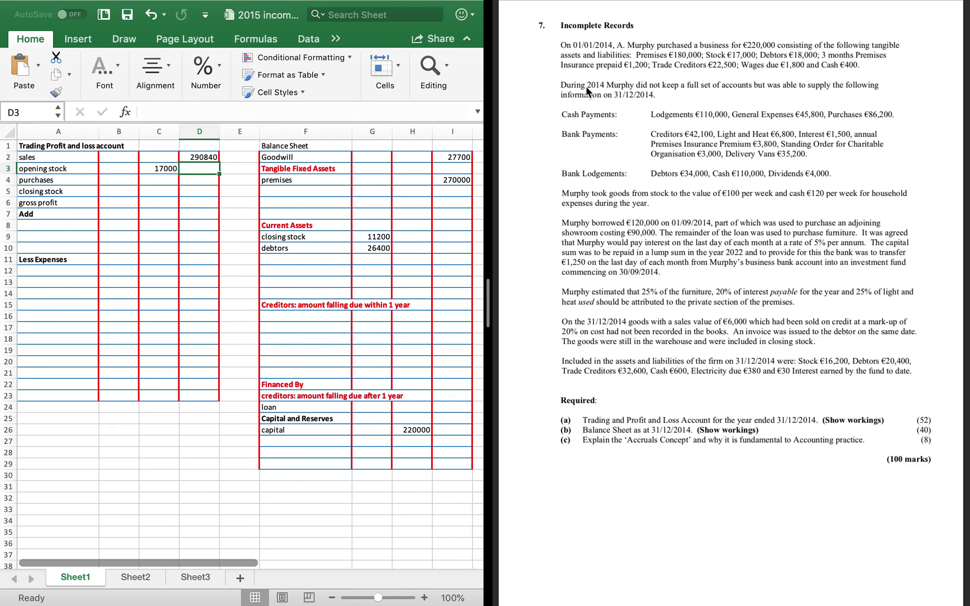
# Start an insurance working below the closing stock working on Sheet2 with the label "Insurance" in A16
pyautogui.doubleClick(611, 67)
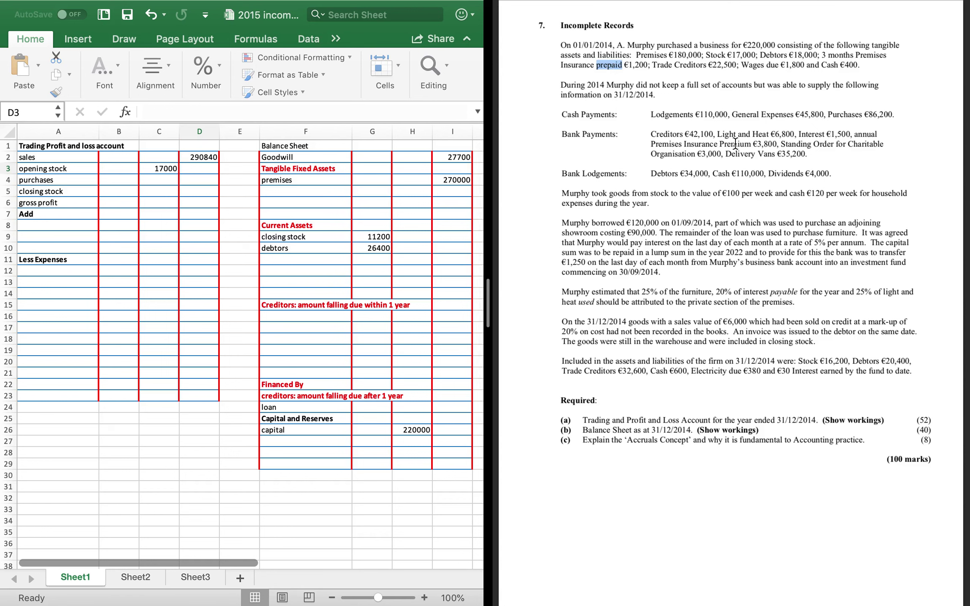
pyautogui.doubleClick(765, 151)
pyautogui.doubleClick(764, 144)
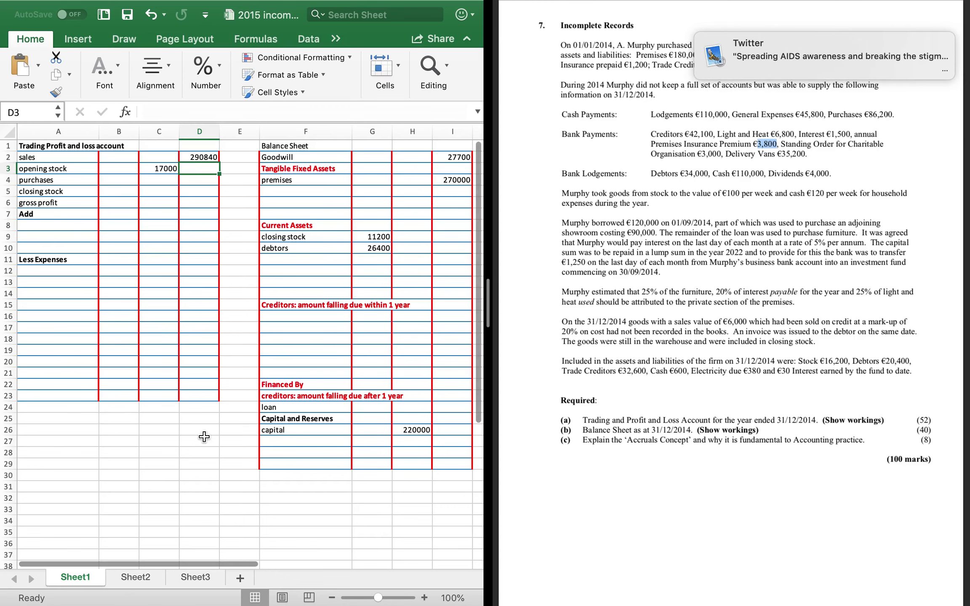
pyautogui.click(135, 578)
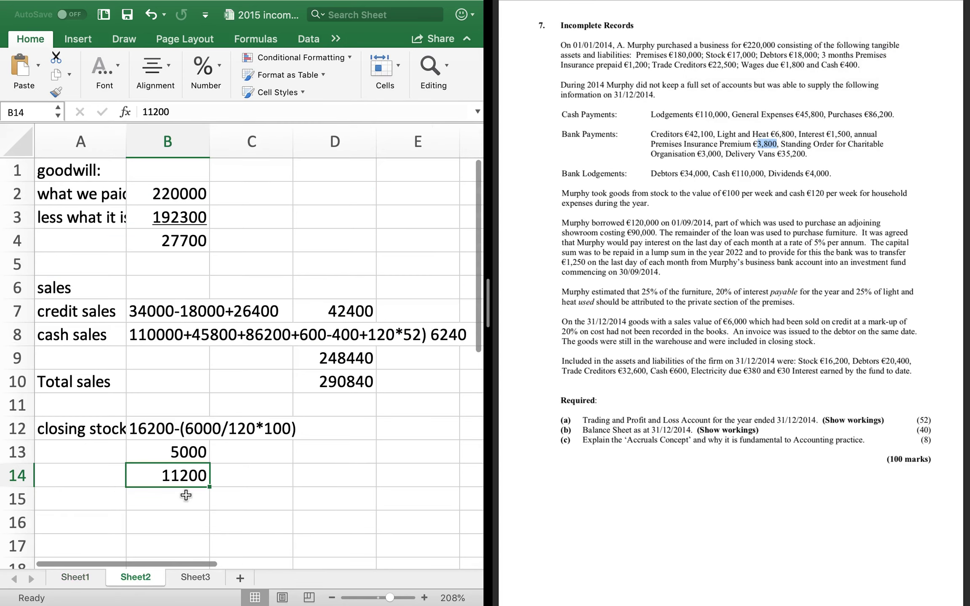
pyautogui.press('Down')
pyautogui.press('Down')
pyautogui.press('Down')
pyautogui.press('Down')
pyautogui.press('Down')
pyautogui.press('Down')
pyautogui.press('Down')
pyautogui.press('Up')
pyautogui.press('Up')
pyautogui.press('Up')
pyautogui.press('Up')
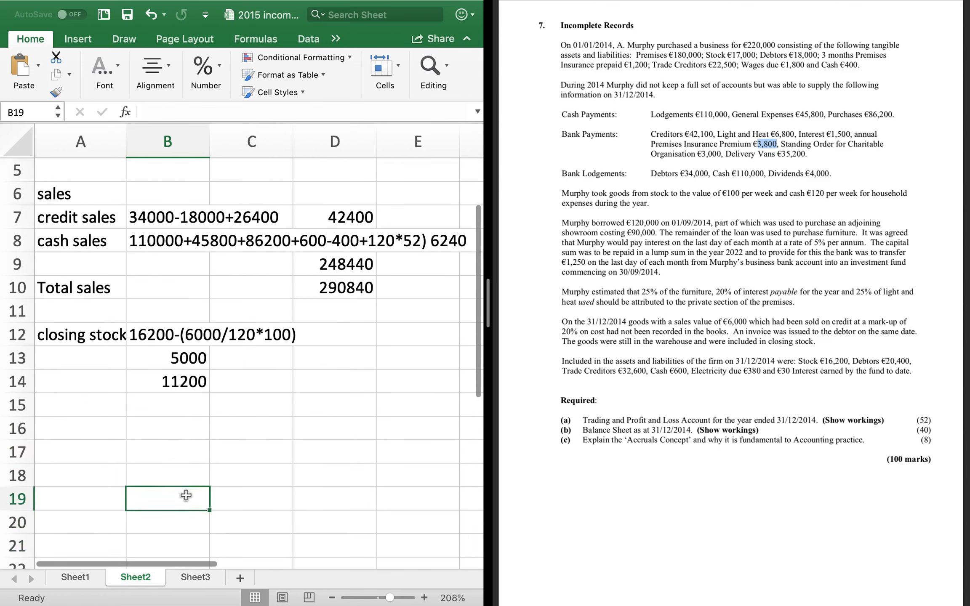
pyautogui.press('Left')
pyautogui.press('Up')
pyautogui.write('Insutran')
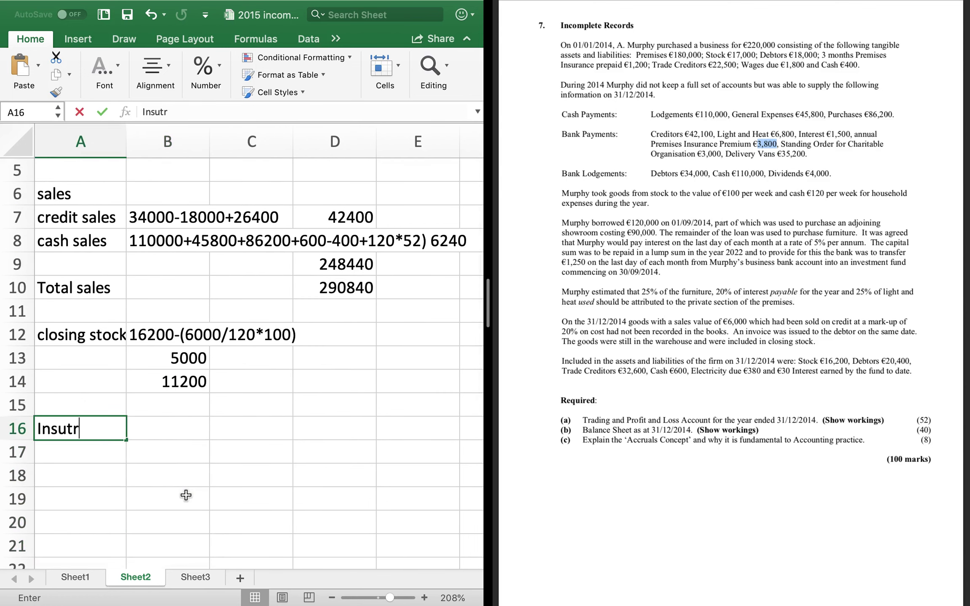
pyautogui.press('BackSpace')
pyautogui.press('BackSpace')
pyautogui.press('BackSpace')
pyautogui.press('BackSpace')
pyautogui.write('rance')
pyautogui.press('Tab')
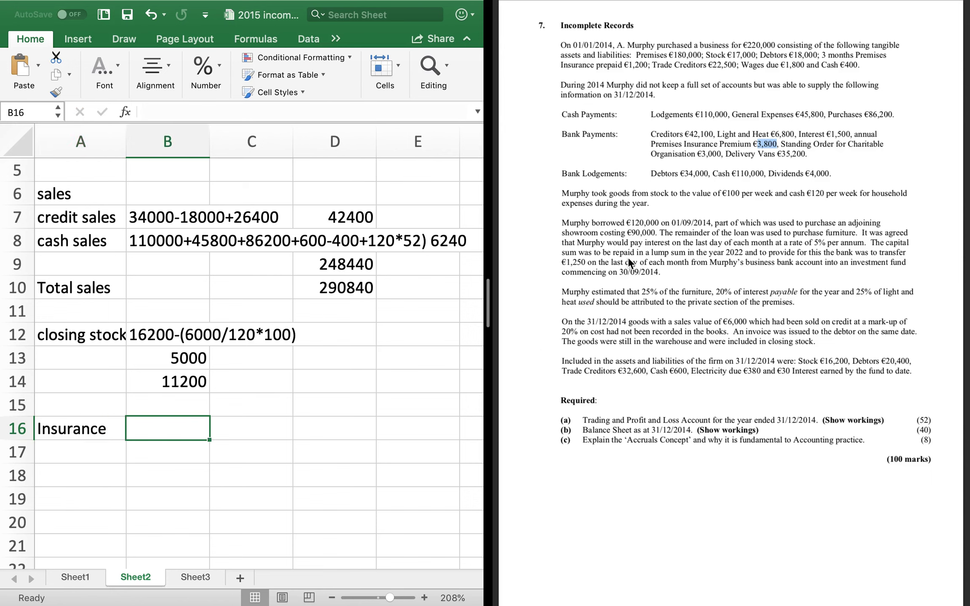
# Enter the insurance premium 3800 in B16 and note its period as "12 months" in C16
pyautogui.write('3800')
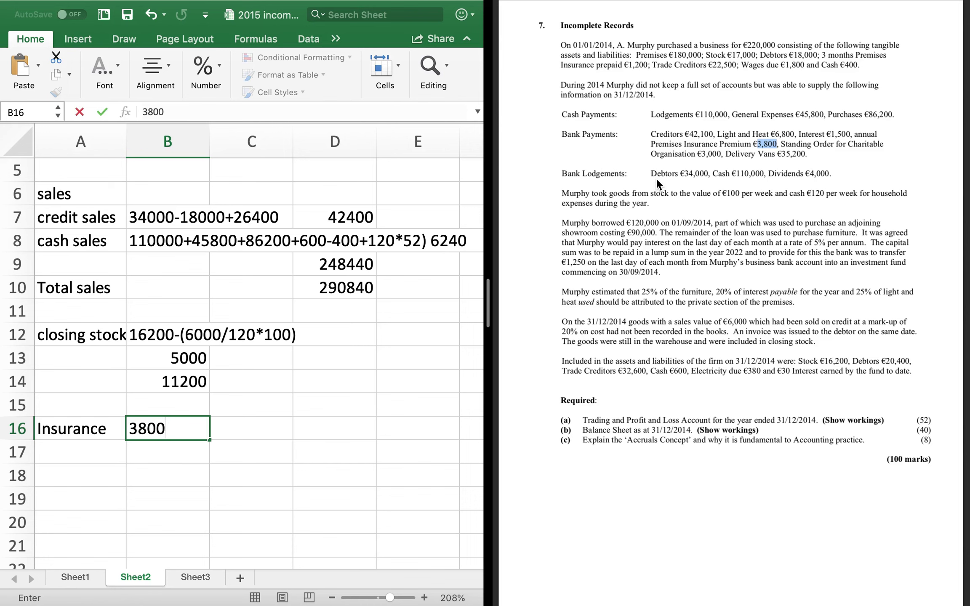
pyautogui.press('Tab')
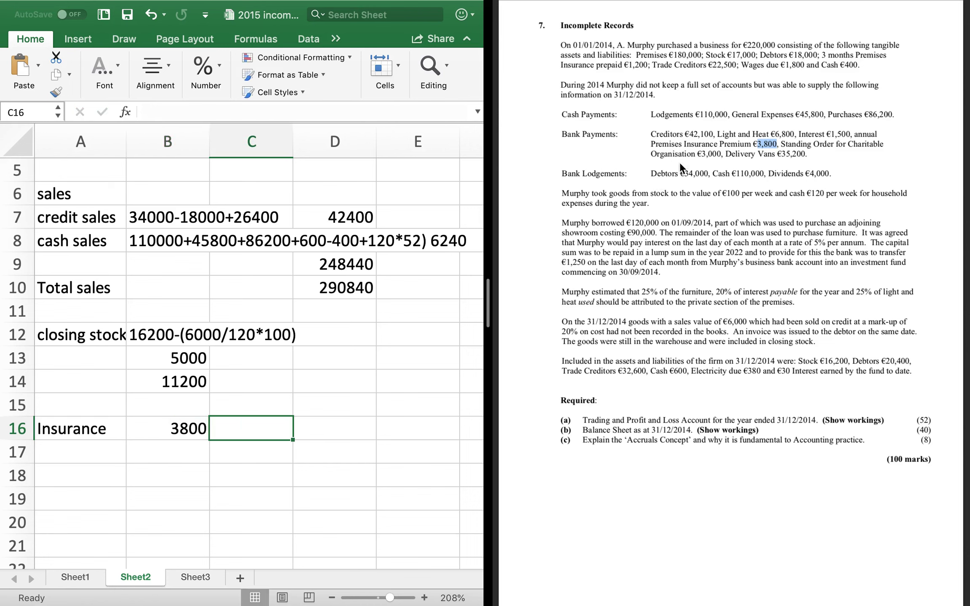
pyautogui.write('12 months')
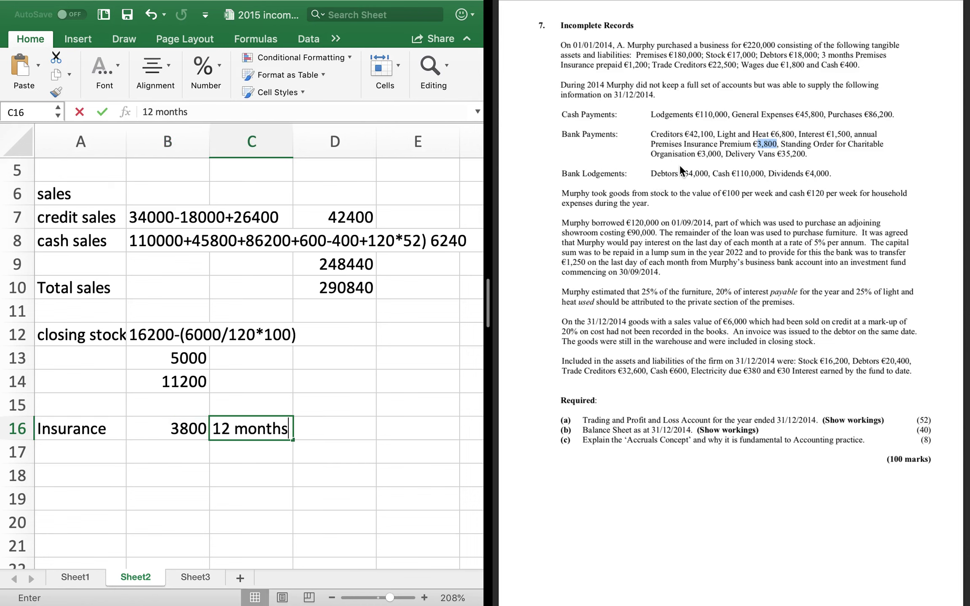
pyautogui.press('Return')
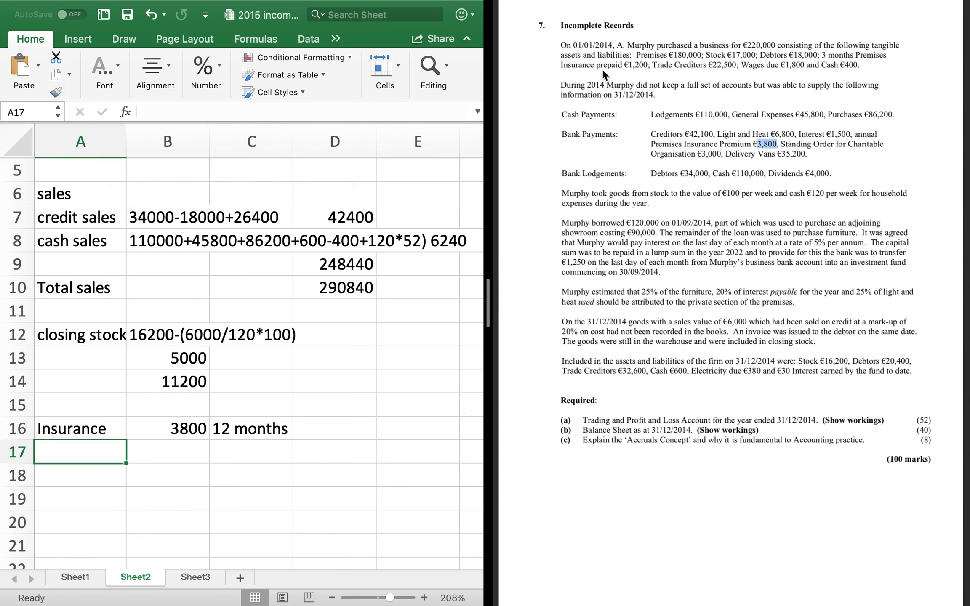
# Label A17 "add prepaid1/1" and widen column A so the text fits
pyautogui.write('add ')
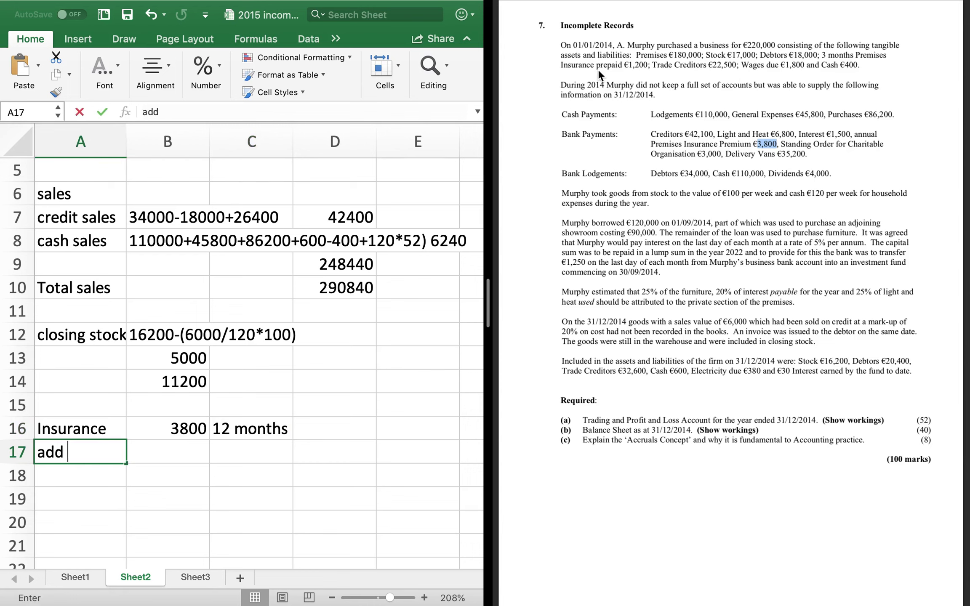
pyautogui.write('prepau')
pyautogui.press('BackSpace')
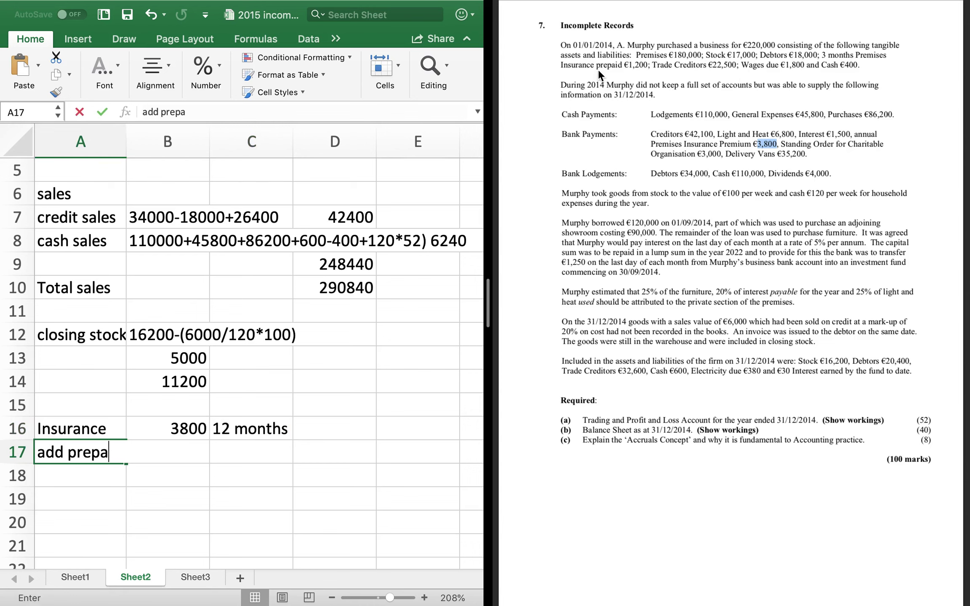
pyautogui.write('id1/1')
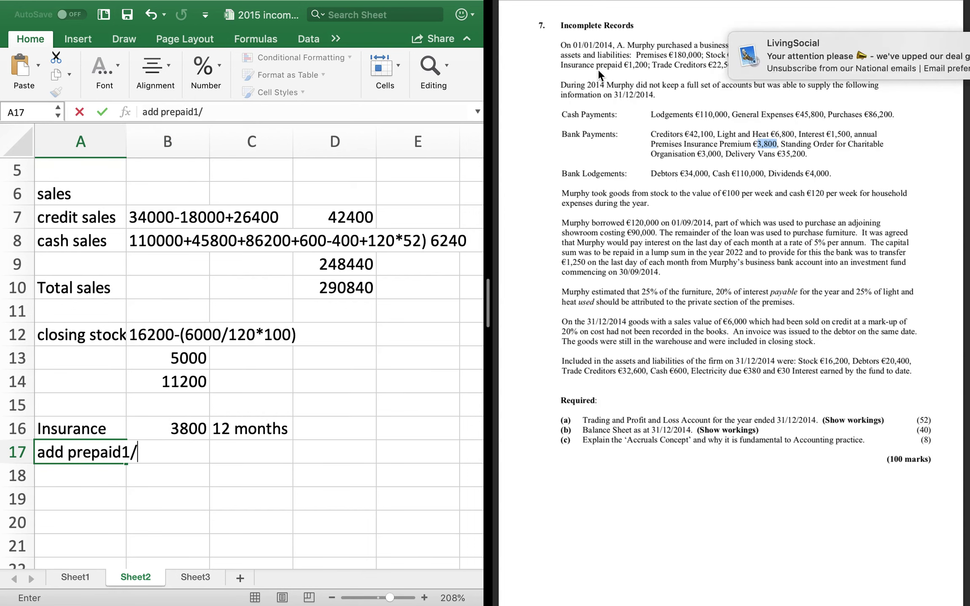
pyautogui.click(124, 140)
pyautogui.moveTo(126, 140); pyautogui.dragTo(162, 139)
# Enter the opening prepaid amount 1200 in B17 and its period "3 months" in C17
pyautogui.click(216, 453)
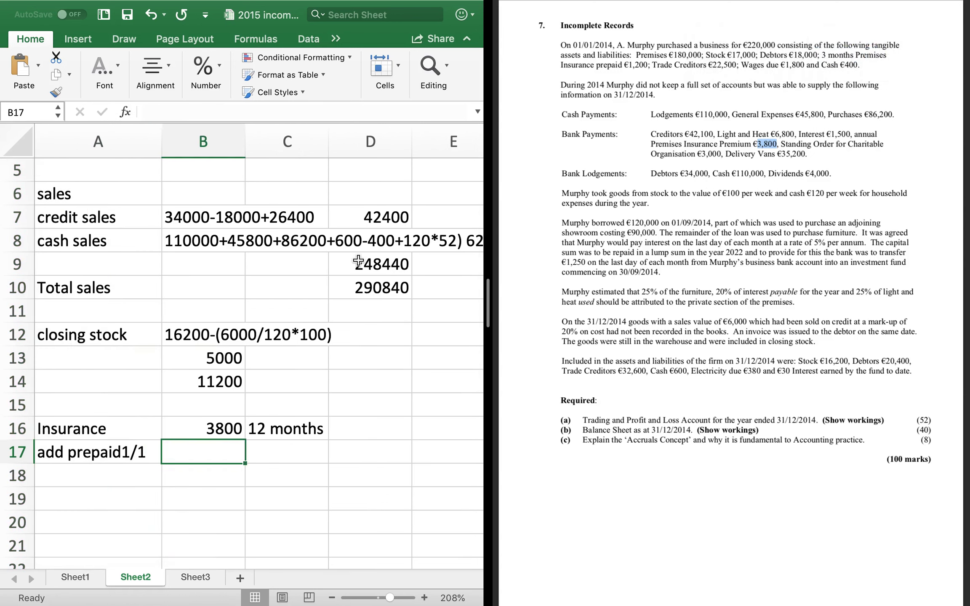
pyautogui.write('2')
pyautogui.press('BackSpace')
pyautogui.write('1200')
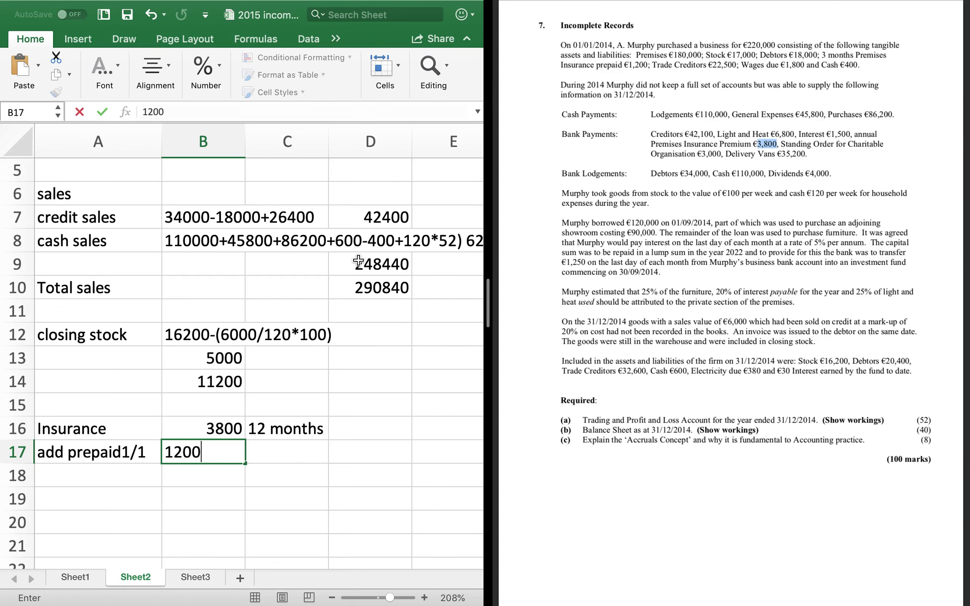
pyautogui.press('Tab')
pyautogui.write('3 ')
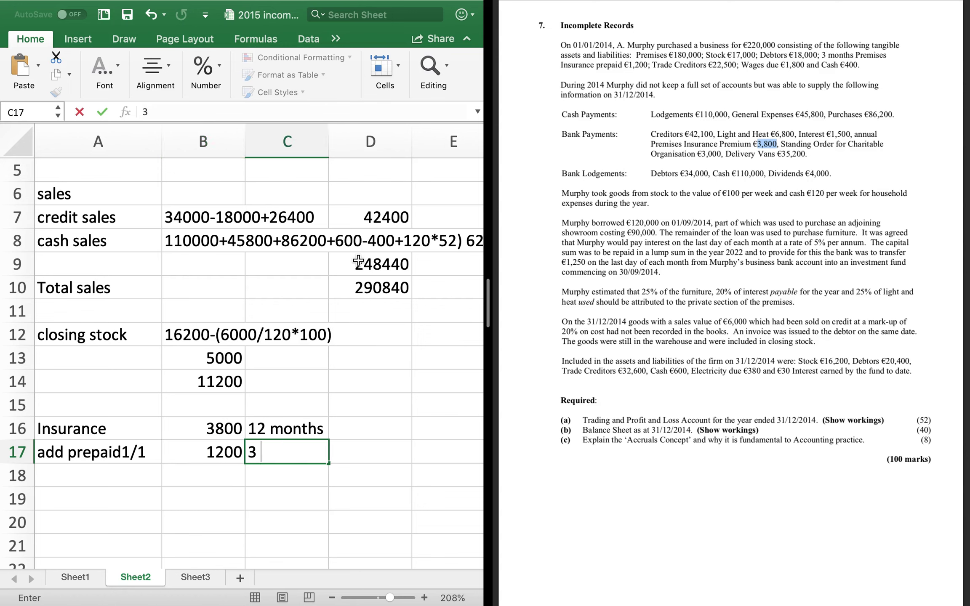
pyautogui.write('months')
pyautogui.press('Return')
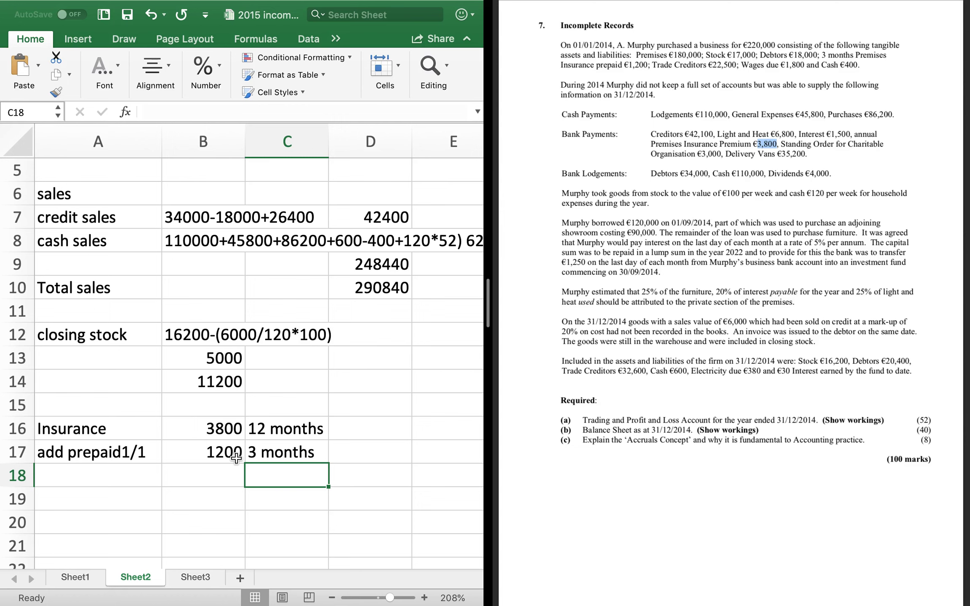
# Add the closing prepayment line with "less prepaid 31.12" in A18 and "3 months" in C18
pyautogui.press('Left')
pyautogui.press('Left')
pyautogui.write('less')
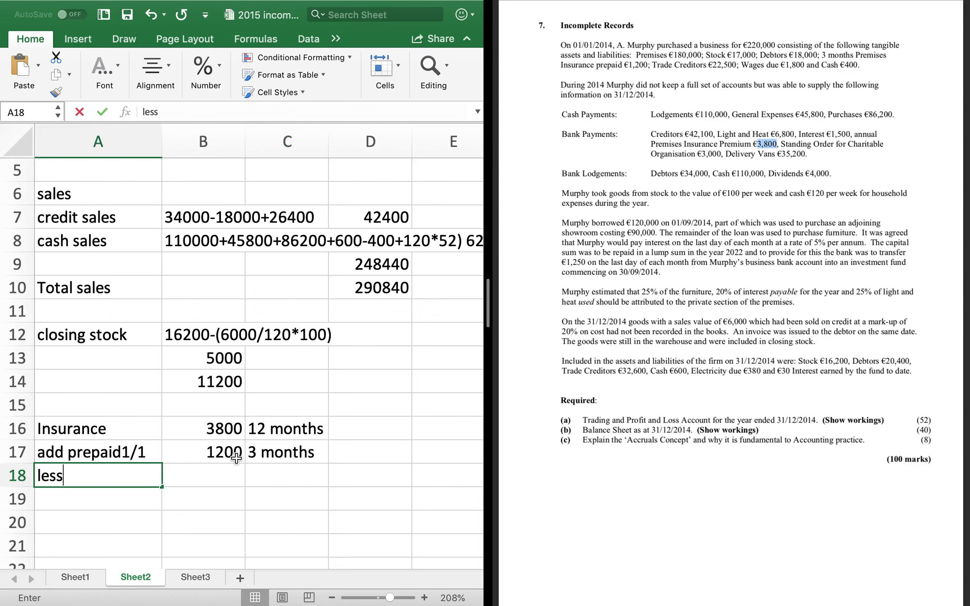
pyautogui.write(' prepaid 31.12')
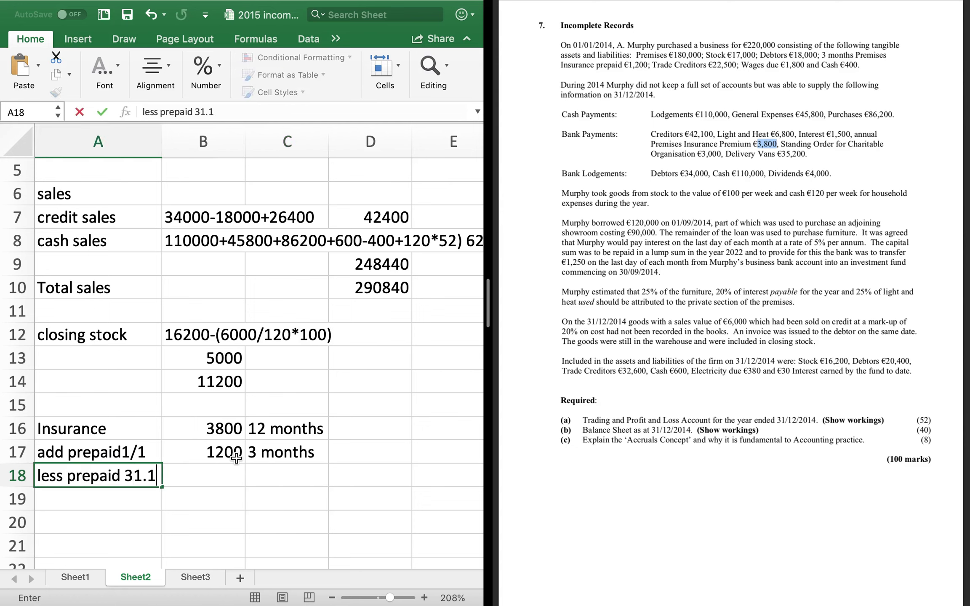
pyautogui.click(298, 475)
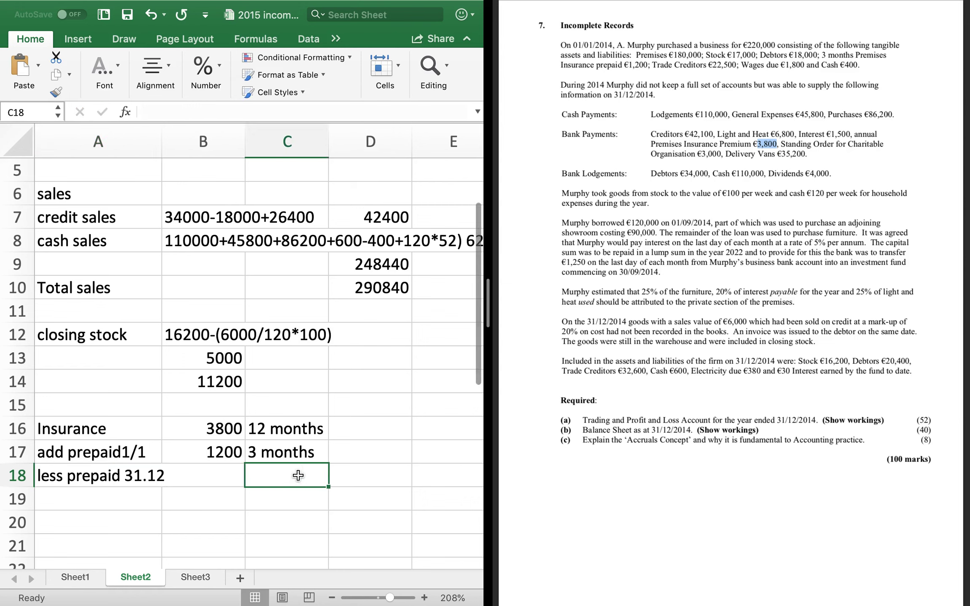
pyautogui.write('3 months')
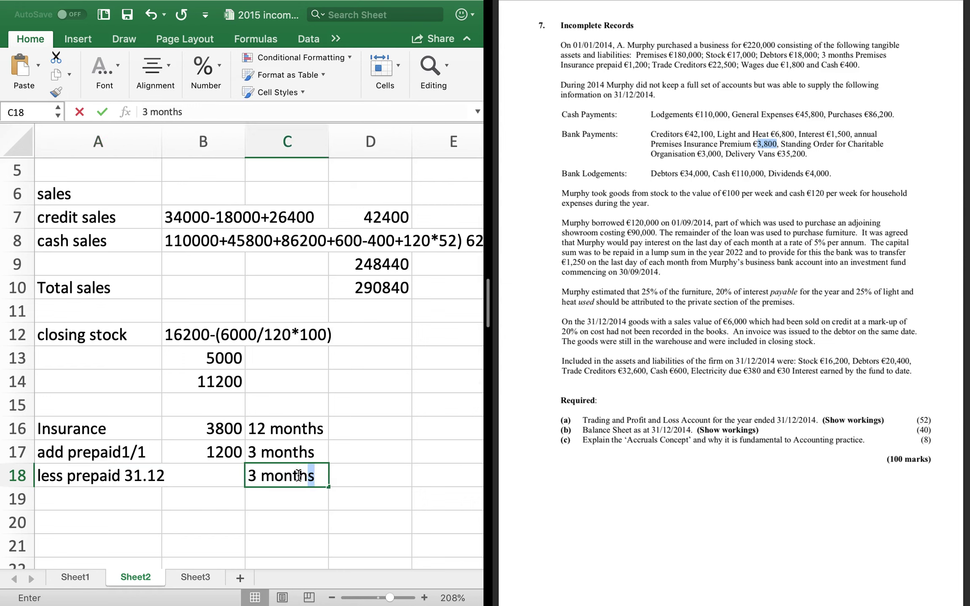
pyautogui.press('Tab')
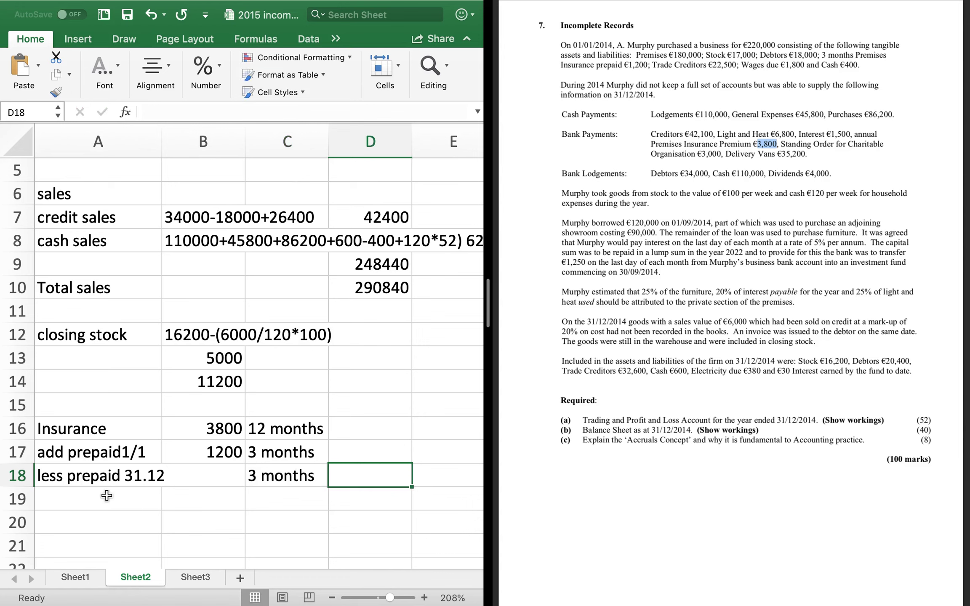
# Write the closing insurance prepayment working 3800*3/12 as plain text in D18
pyautogui.write('=')
pyautogui.press('Escape')
pyautogui.write('3800*3')
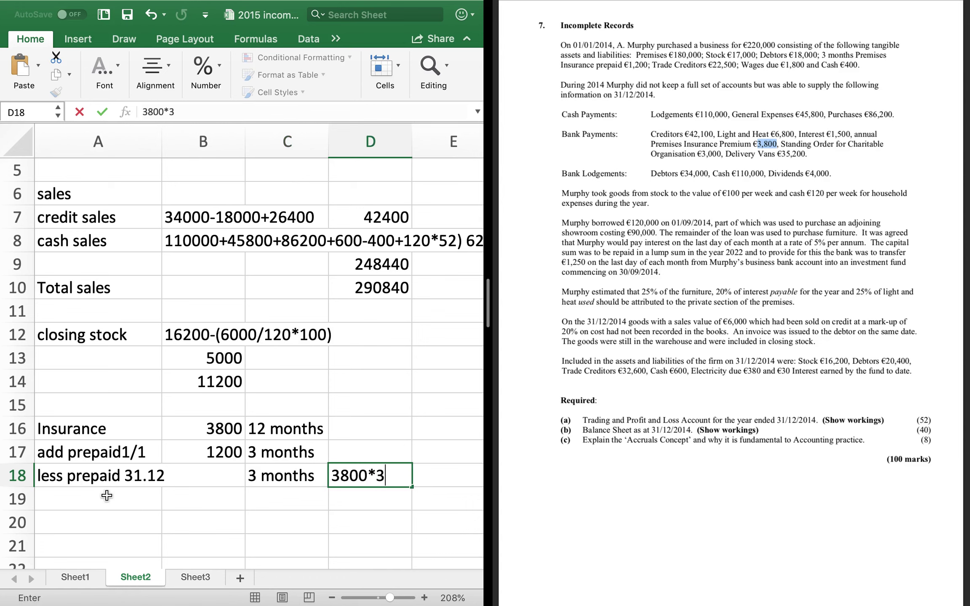
pyautogui.write('/12')
pyautogui.press('Return')
pyautogui.press('Return')
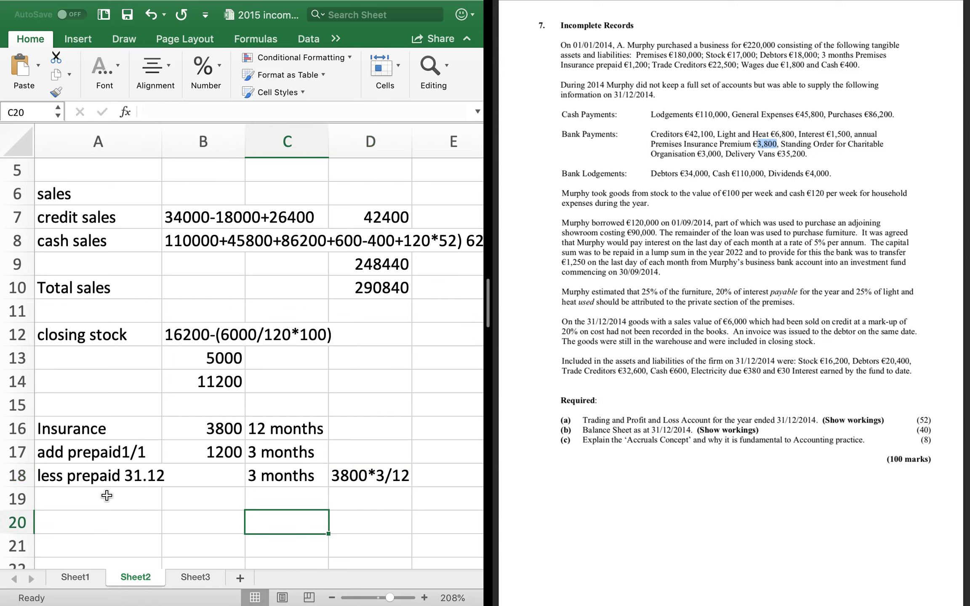
# Calculate the closing insurance prepayment in B18 with the formula =3800*3/12
pyautogui.press('Up')
pyautogui.press('Up')
pyautogui.press('Left')
pyautogui.write('=3')
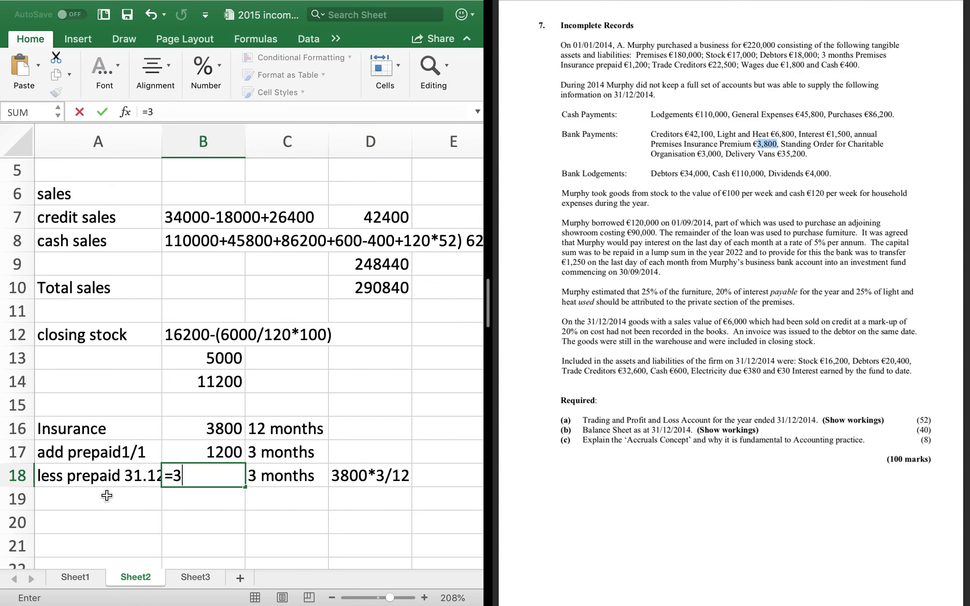
pyautogui.write('800*3/12')
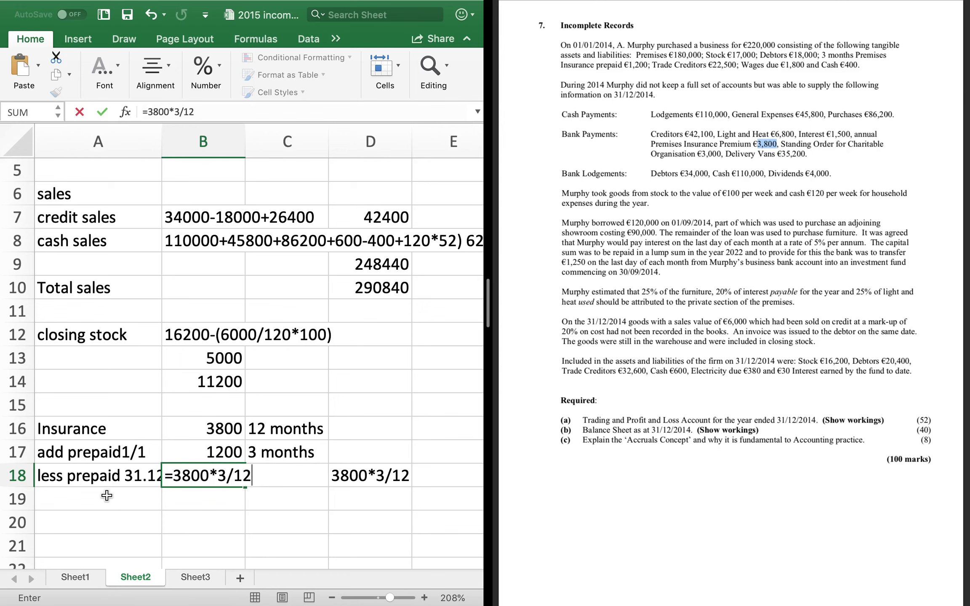
pyautogui.press('Return')
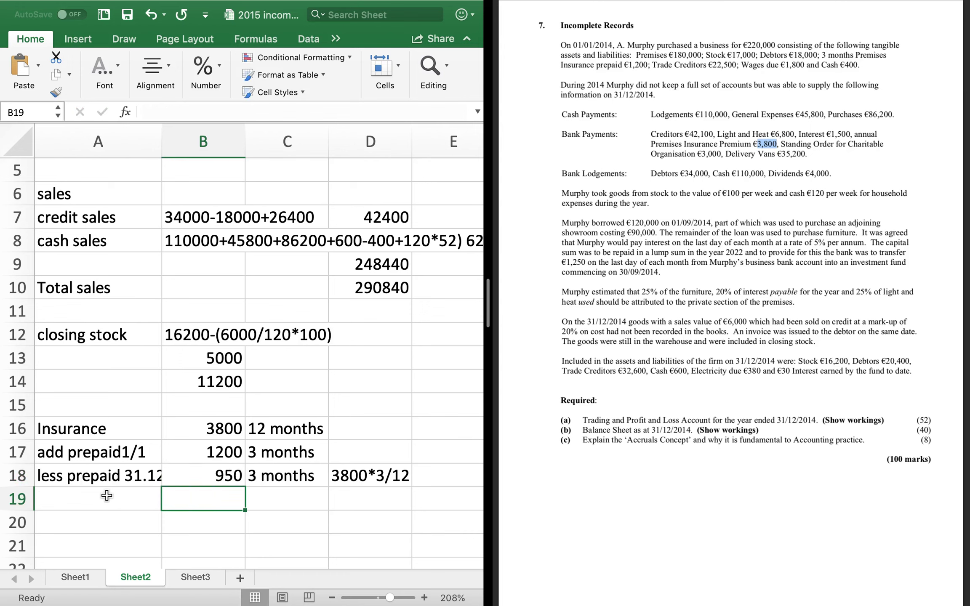
# Set the closing prepayment in B18 to -950 and underline it
pyautogui.press('Up')
pyautogui.write('-950')
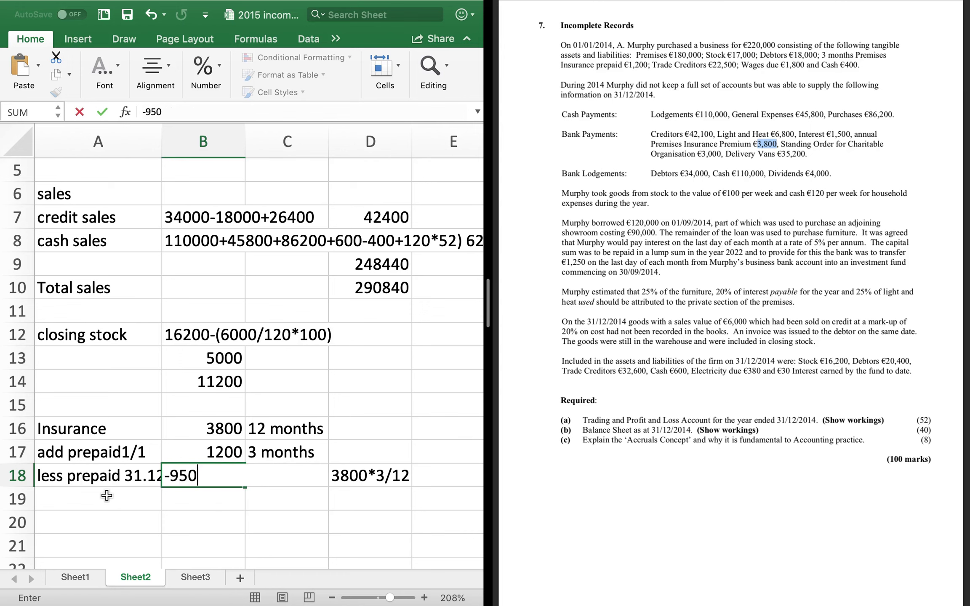
pyautogui.press('Return')
pyautogui.press('Up')
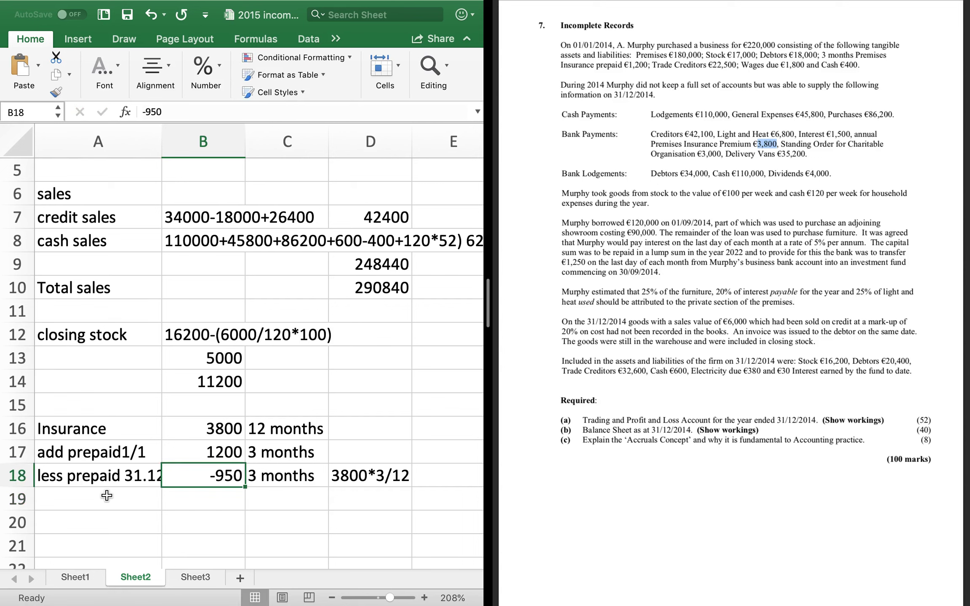
pyautogui.press('super+u')
# Total the insurance working in B19 with a SUM of B16 to B18
pyautogui.press('Down')
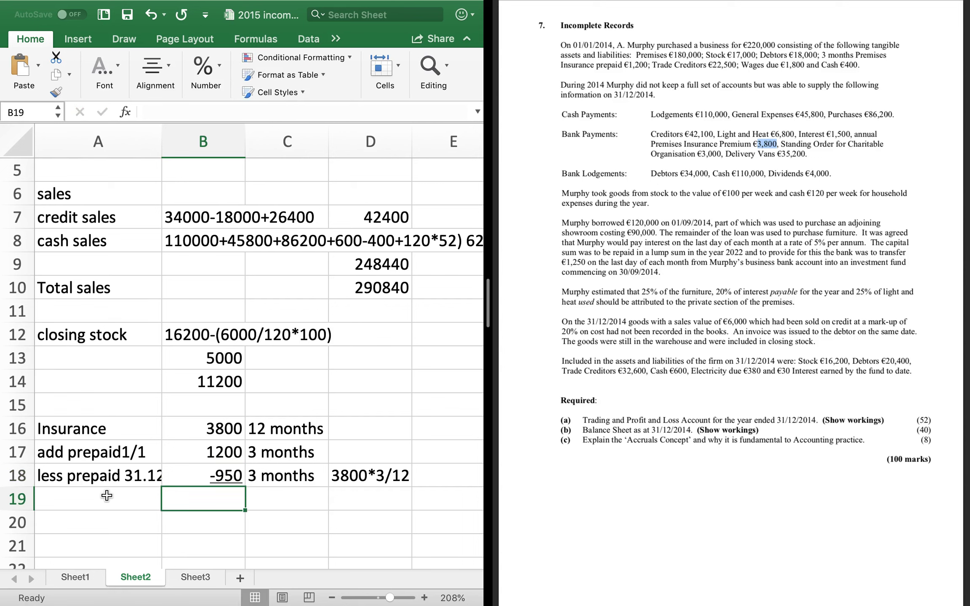
pyautogui.write('=sum(')
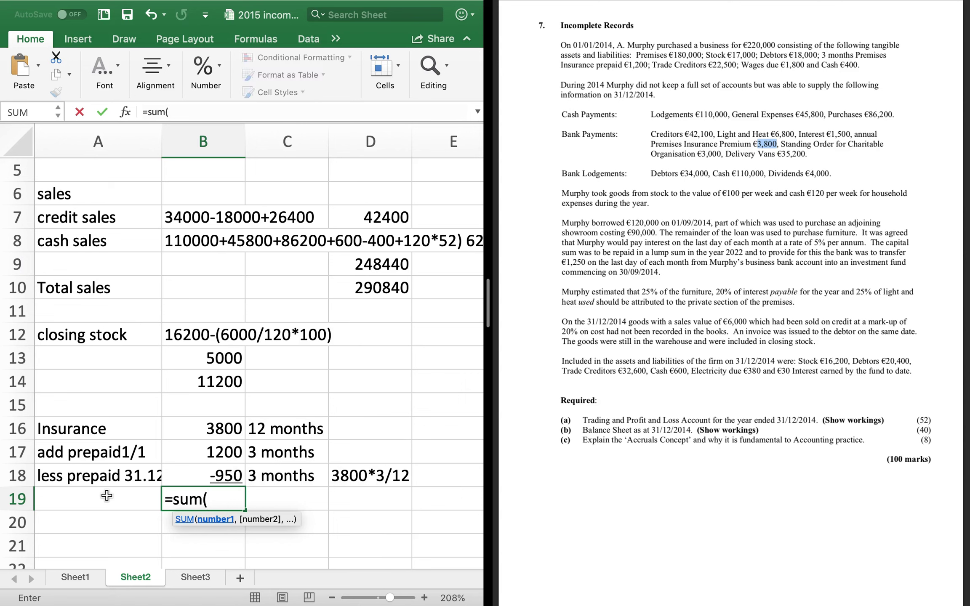
pyautogui.press('Up')
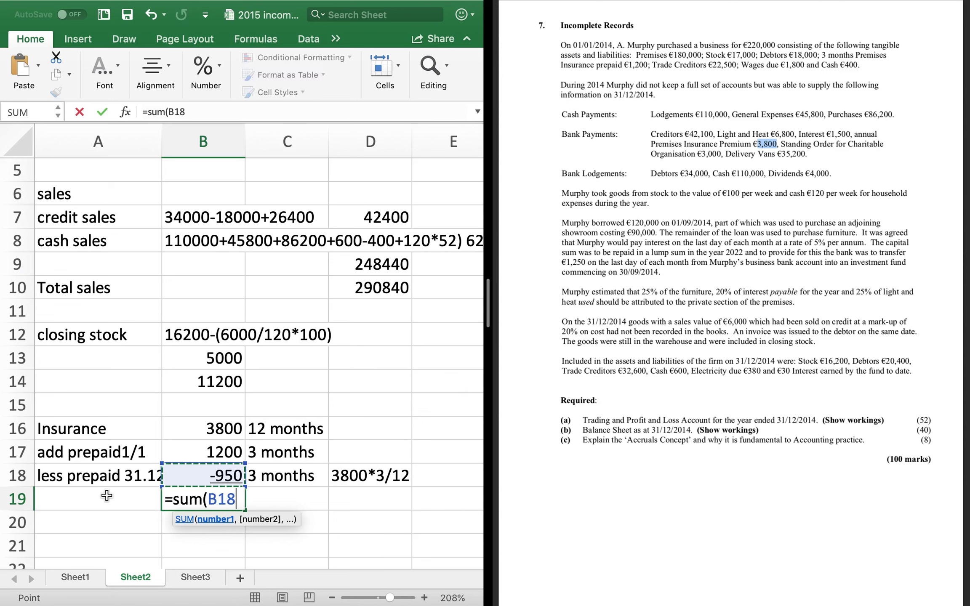
pyautogui.hotkey('shift', 'Up')
pyautogui.hotkey('shift', 'Up')
pyautogui.press('Return')
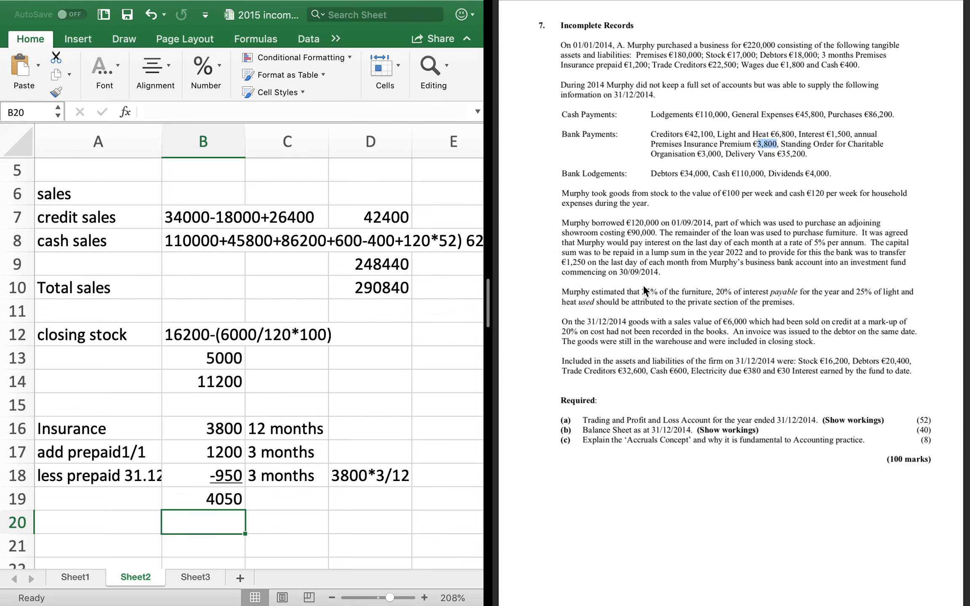
# On Sheet1, add the expense "insurance" in A12 under Less Expenses with the amount 4050 in C12
pyautogui.click(82, 577)
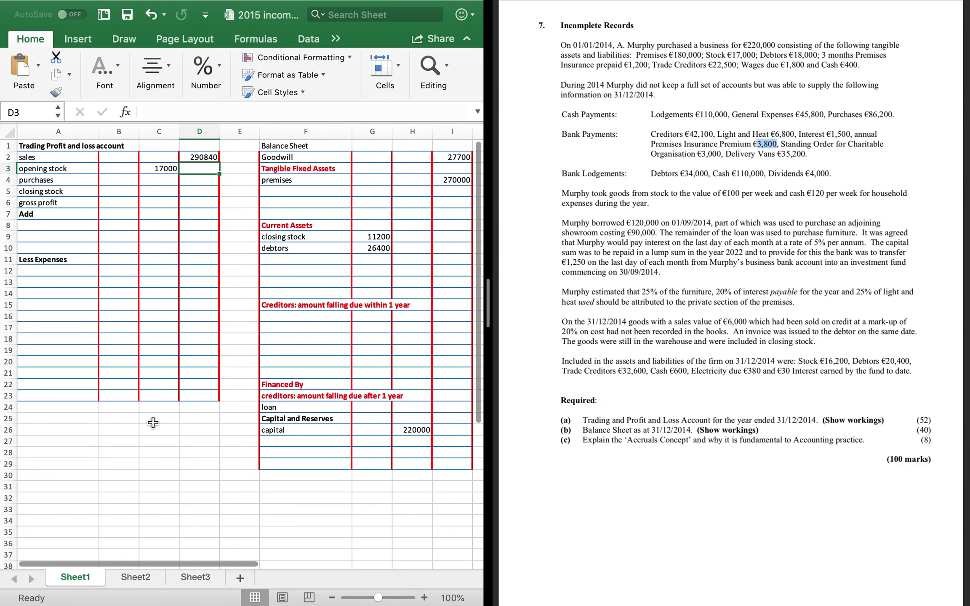
pyautogui.click(61, 272)
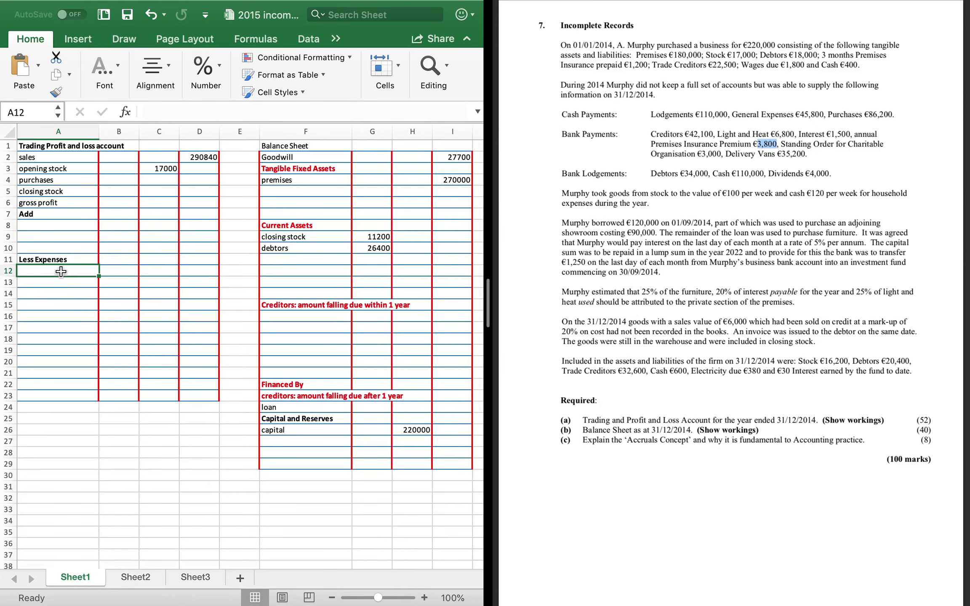
pyautogui.write('insurance')
pyautogui.press('Tab')
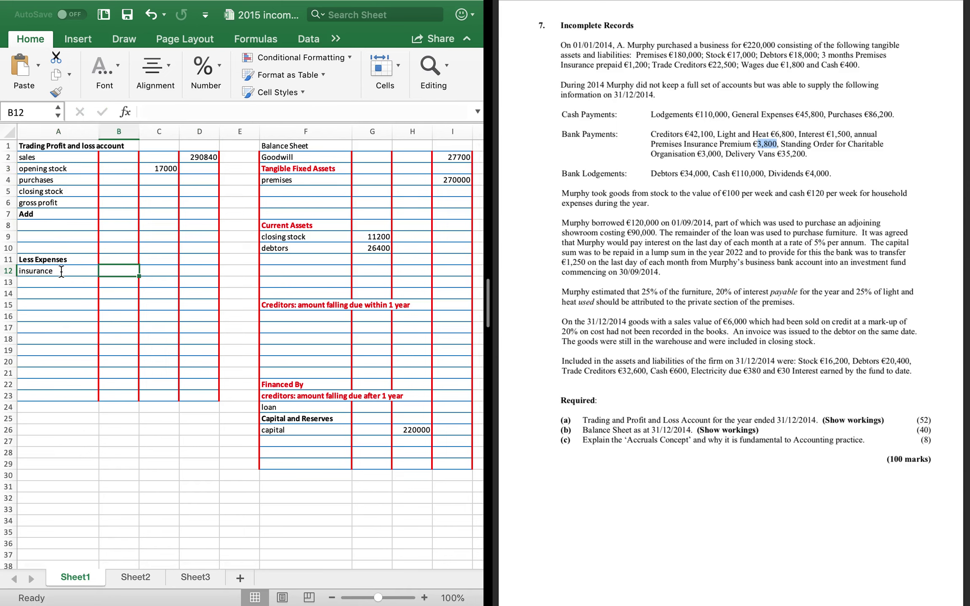
pyautogui.press('Tab')
pyautogui.write('4050')
pyautogui.press('Return')
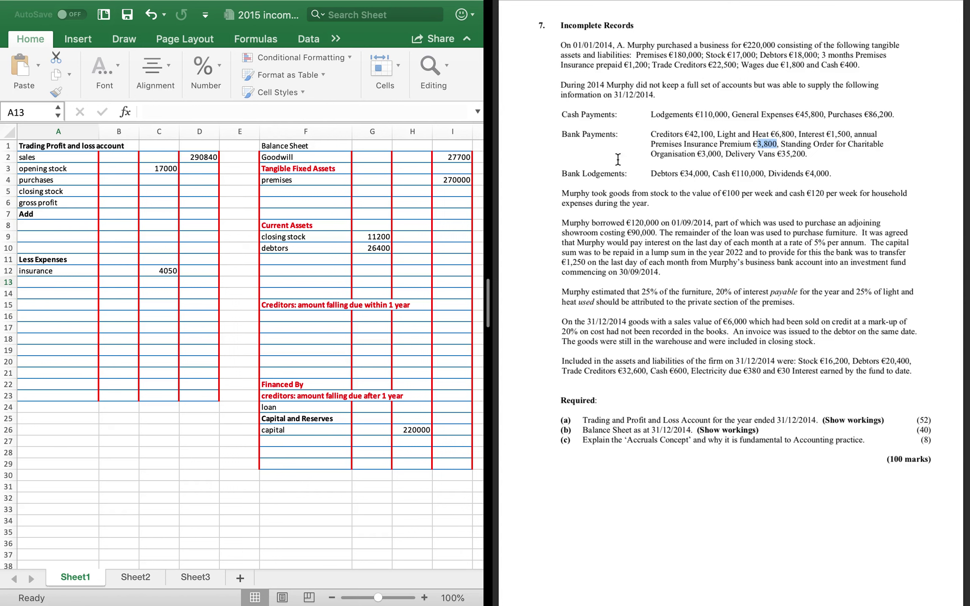
# On Sheet2, start the purchases working with the labels "purchases", "credit" and "cash" in A22 to A24
pyautogui.click(131, 588)
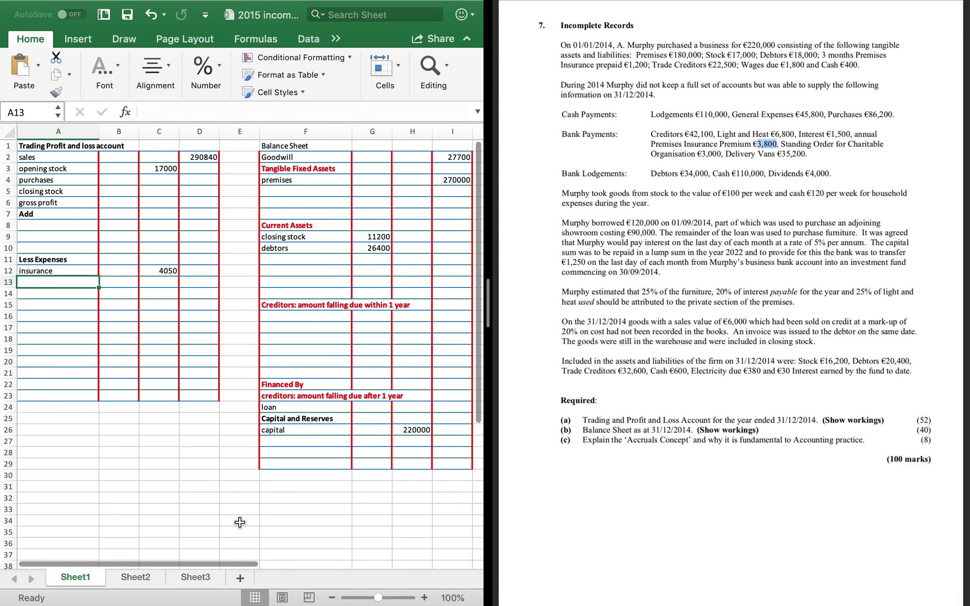
pyautogui.click(149, 577)
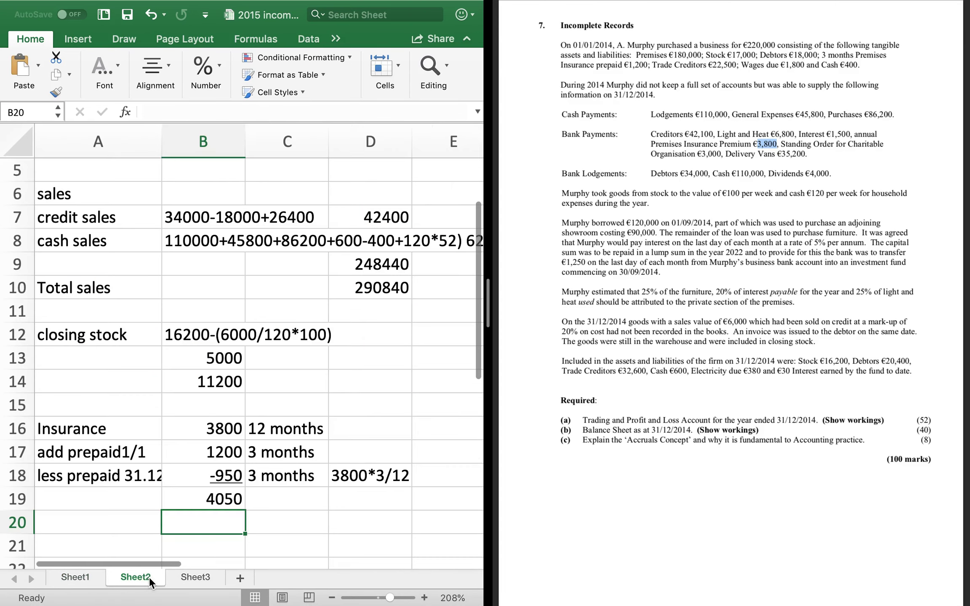
pyautogui.press('Down')
pyautogui.press('Down')
pyautogui.press('Down')
pyautogui.press('Down')
pyautogui.press('Down')
pyautogui.press('Down')
pyautogui.press('Down')
pyautogui.press('Down')
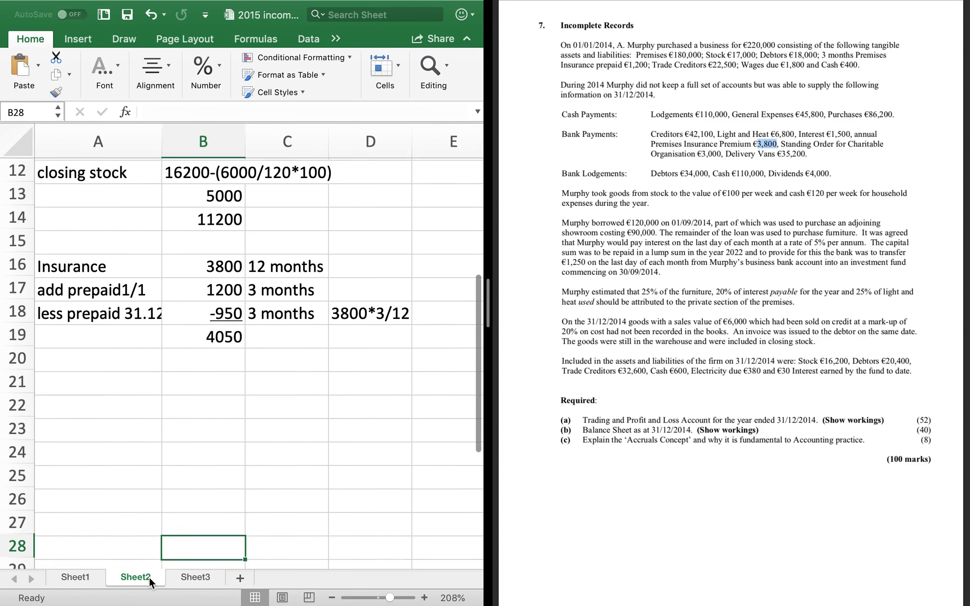
pyautogui.press('Left')
pyautogui.press('Up')
pyautogui.press('Up')
pyautogui.press('Up')
pyautogui.press('Up')
pyautogui.press('Up')
pyautogui.press('Up')
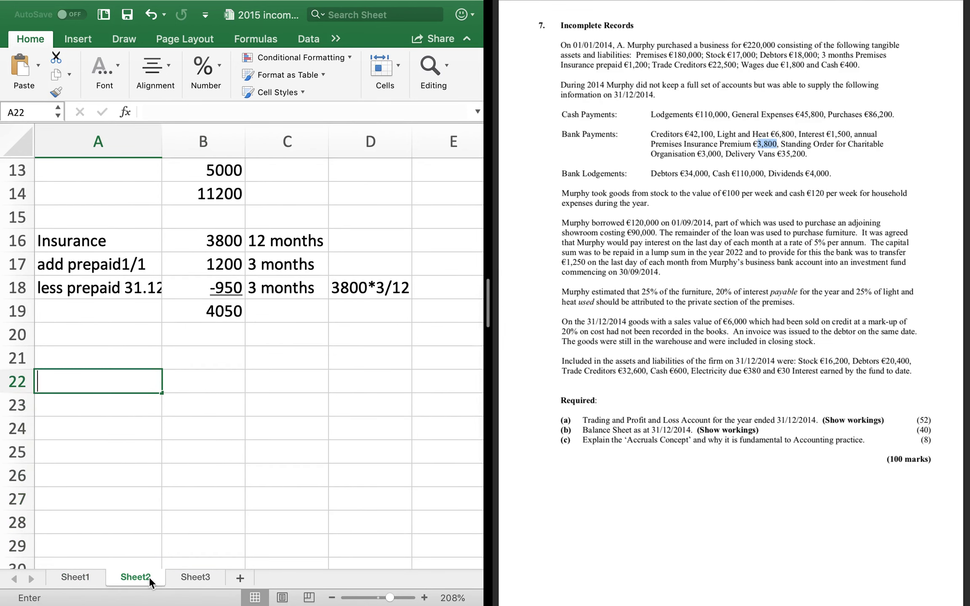
pyautogui.write('purchases')
pyautogui.press('Return')
pyautogui.write('c')
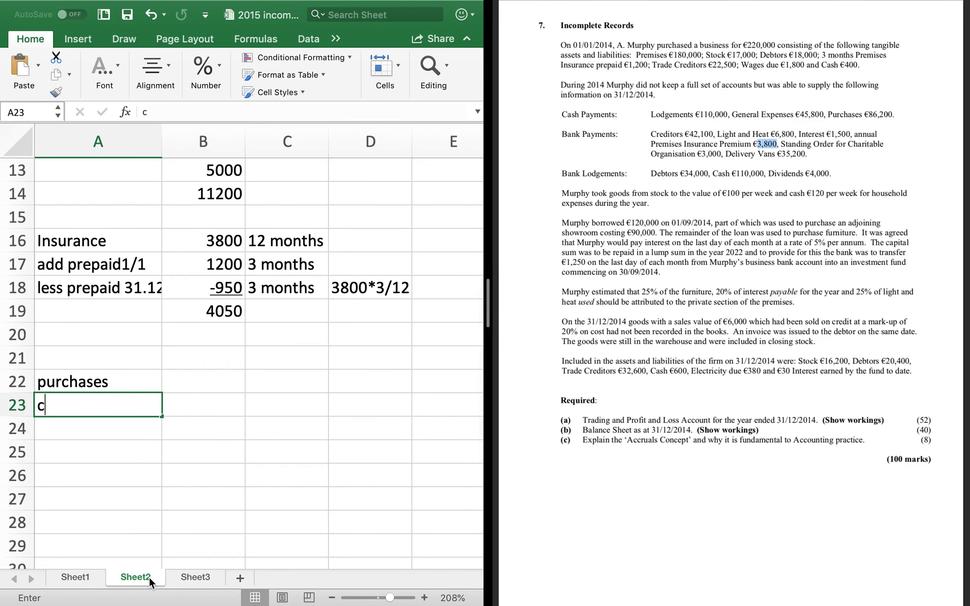
pyautogui.write('redit')
pyautogui.press('Return')
pyautogui.write('cash')
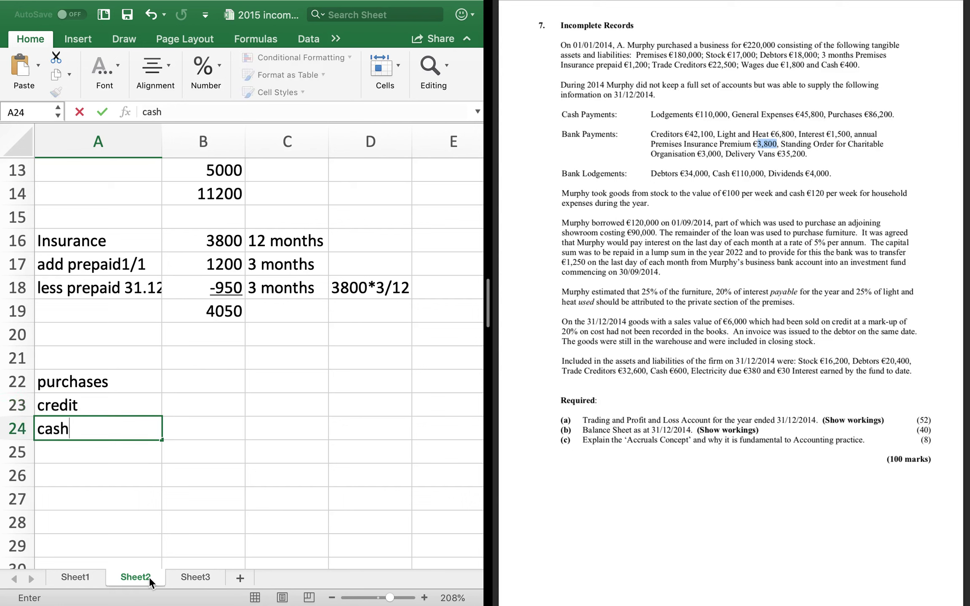
pyautogui.press('Up')
pyautogui.press('Right')
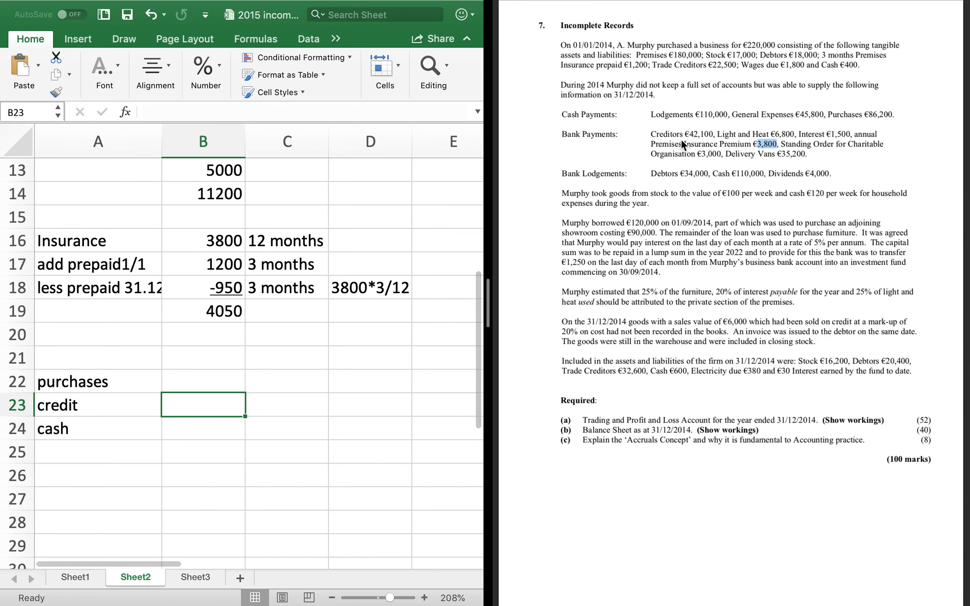
pyautogui.write('42100')
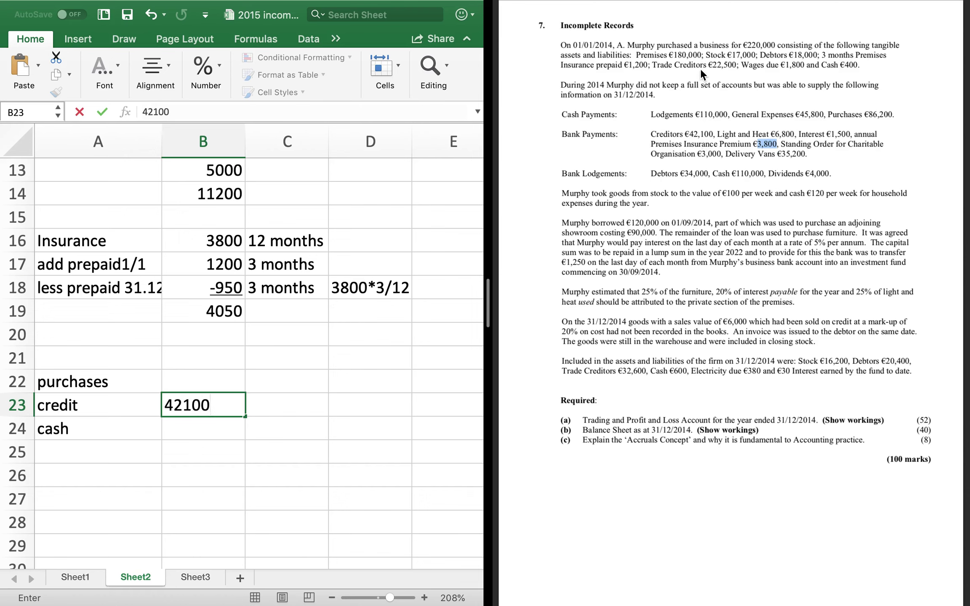
pyautogui.write('-22500')
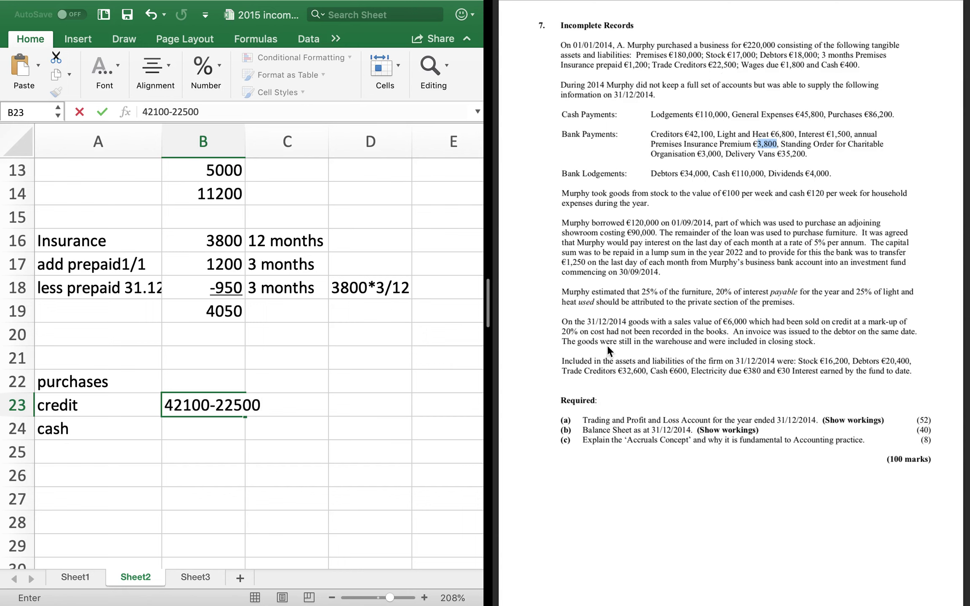
pyautogui.write('+32600')
pyautogui.press('Return')
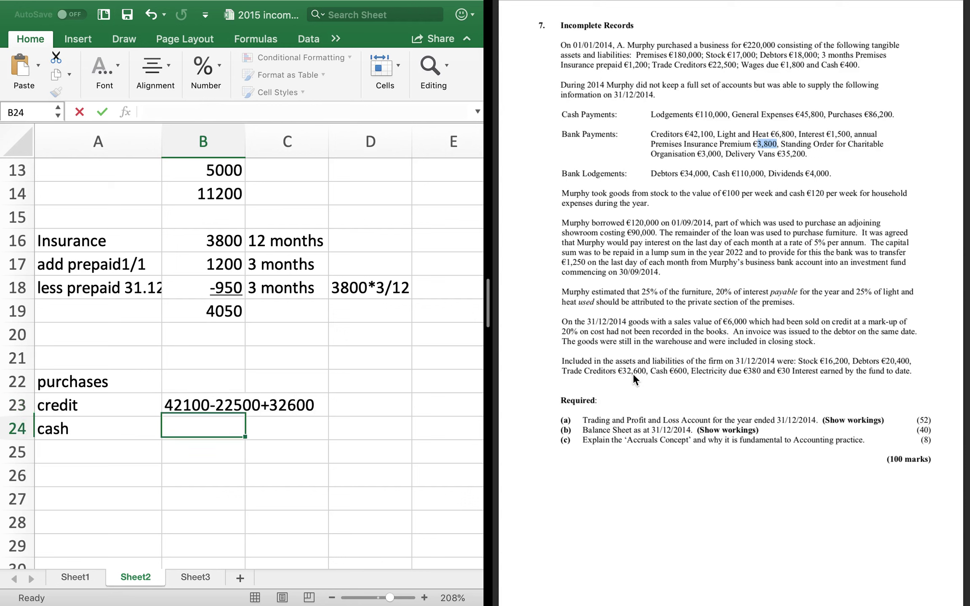
pyautogui.click(359, 404)
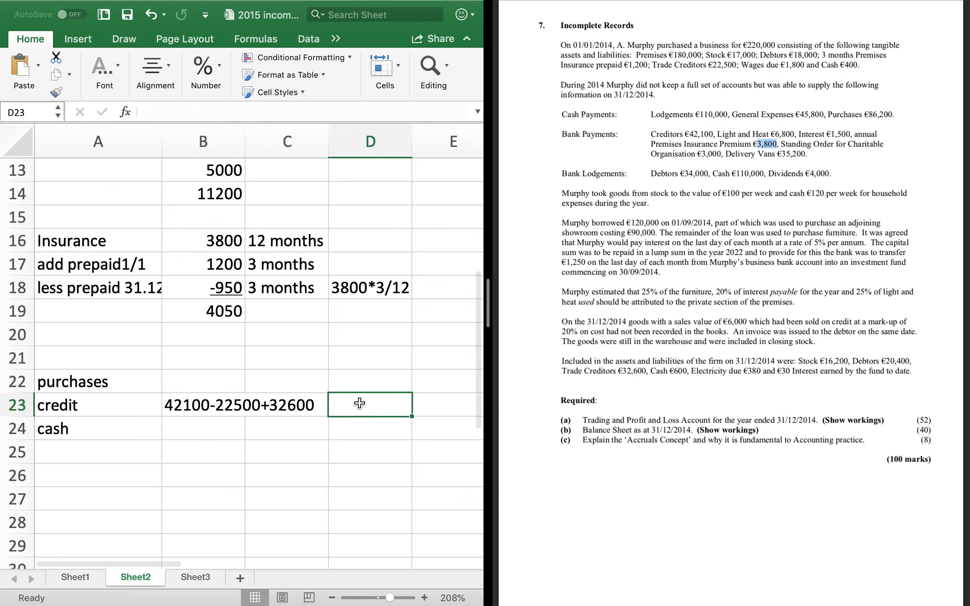
pyautogui.write('=42')
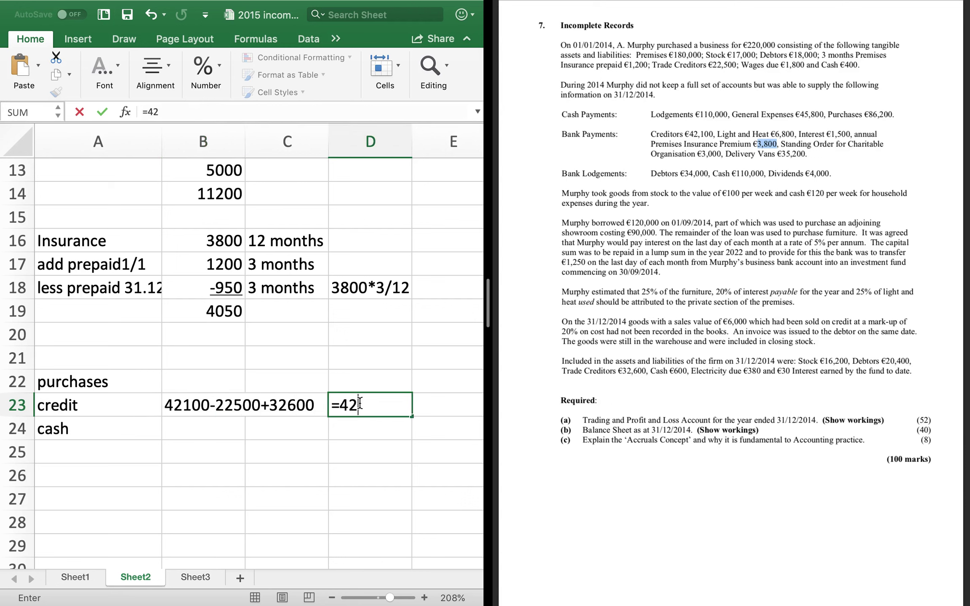
pyautogui.write('100-22500+')
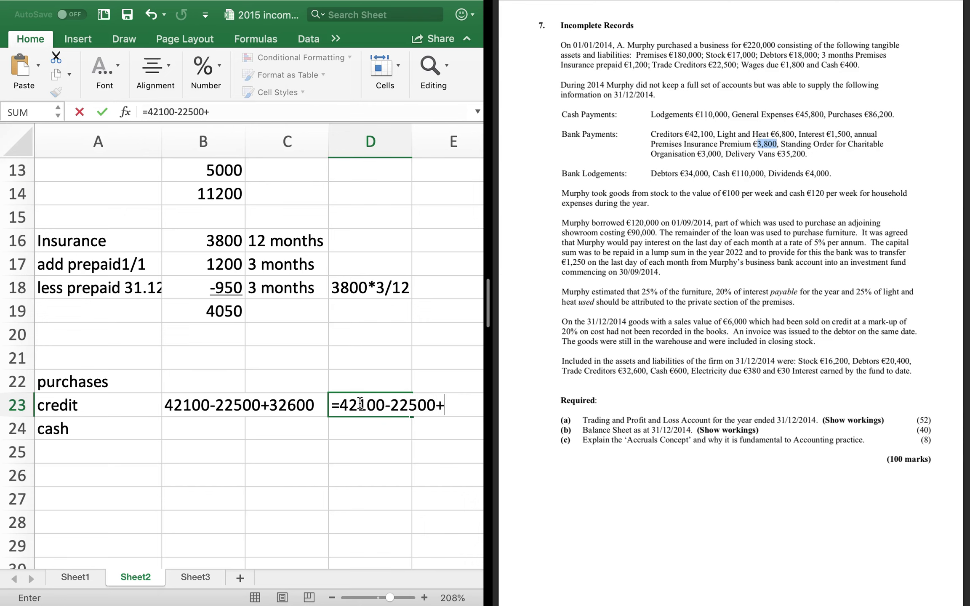
pyautogui.write('32600')
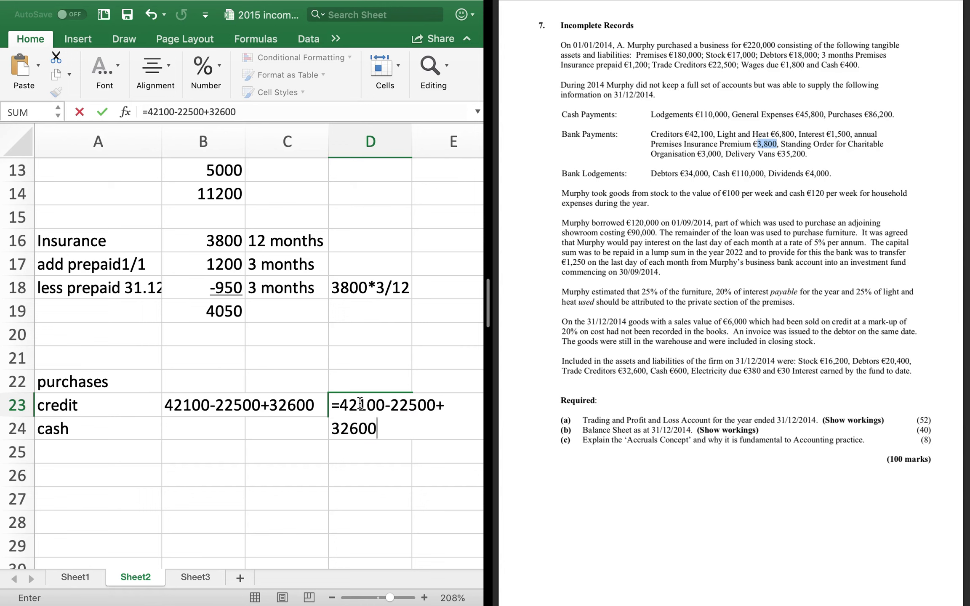
pyautogui.press('Return')
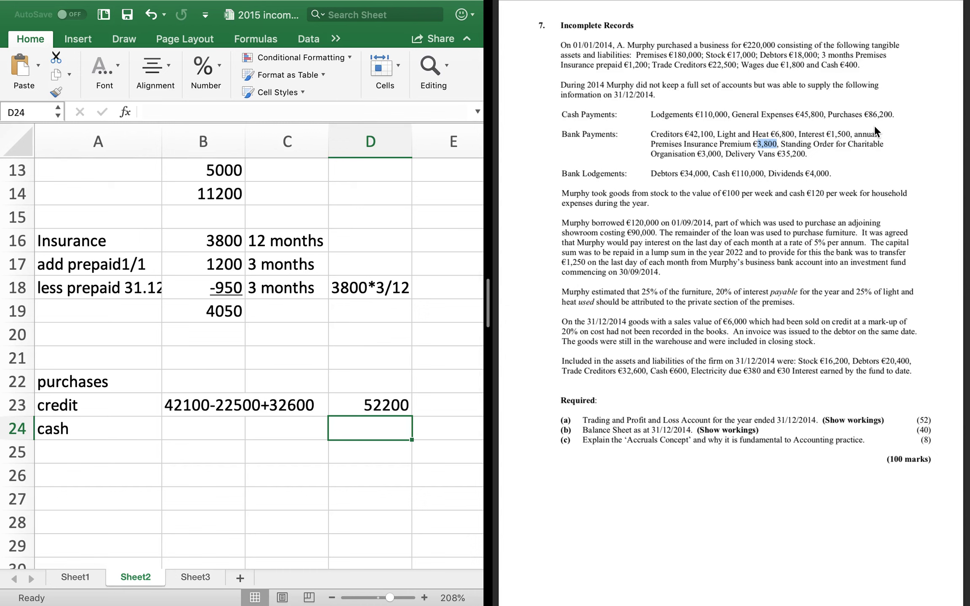
# Enter the cash purchases of 86200 in D24 and underline the figure
pyautogui.write('86200')
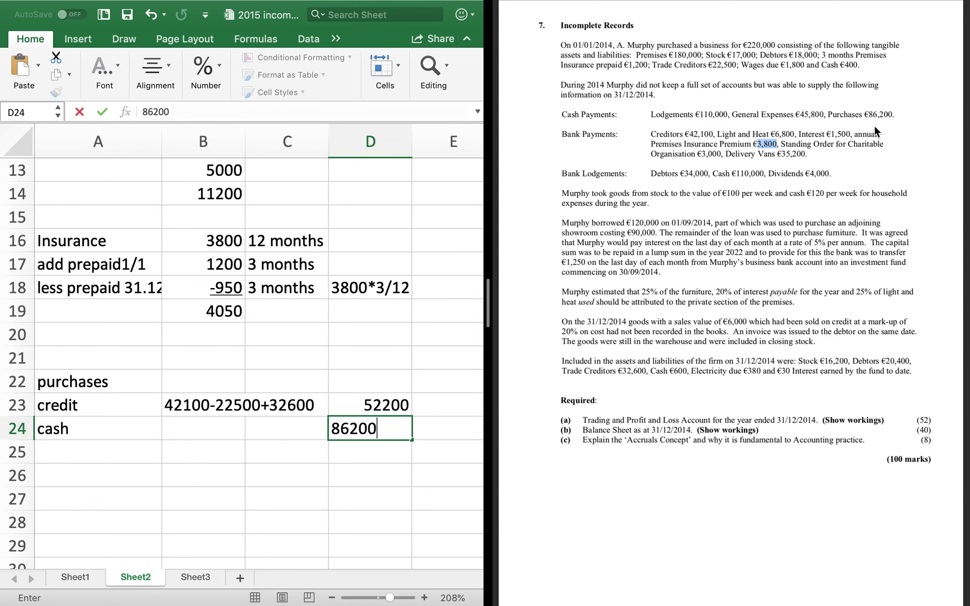
pyautogui.press('Return')
pyautogui.press('Up')
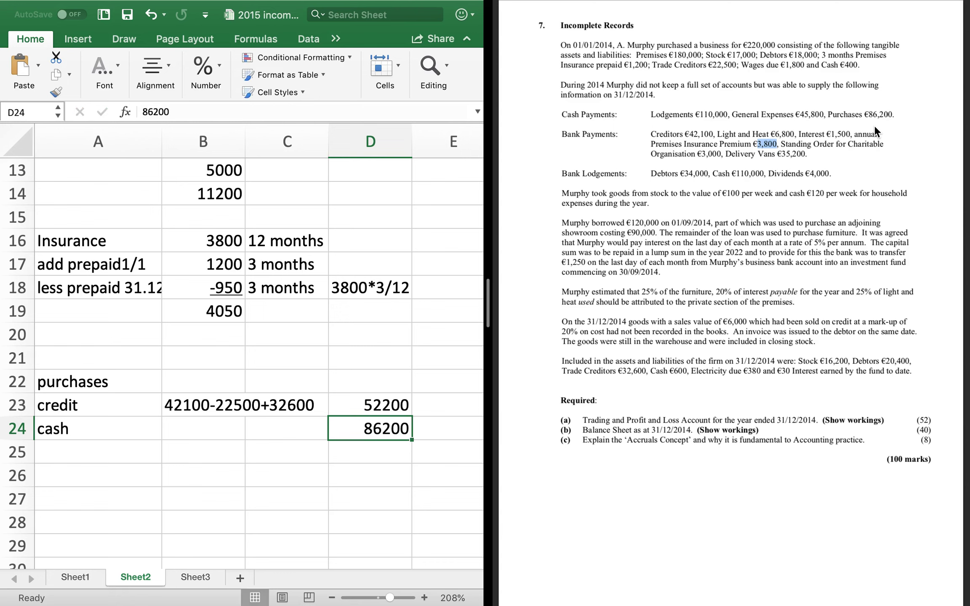
pyautogui.press('super+u')
# Total the credit and cash purchases in D25 with the formula =D23+D24
pyautogui.press('Down')
pyautogui.write('=')
pyautogui.press('Up')
pyautogui.press('Up')
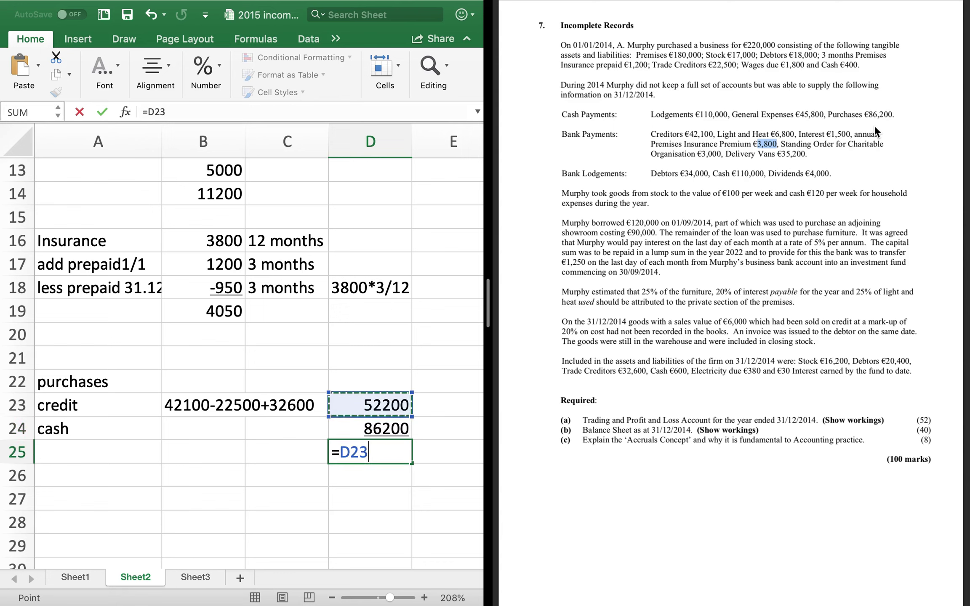
pyautogui.write('+')
pyautogui.press('Up')
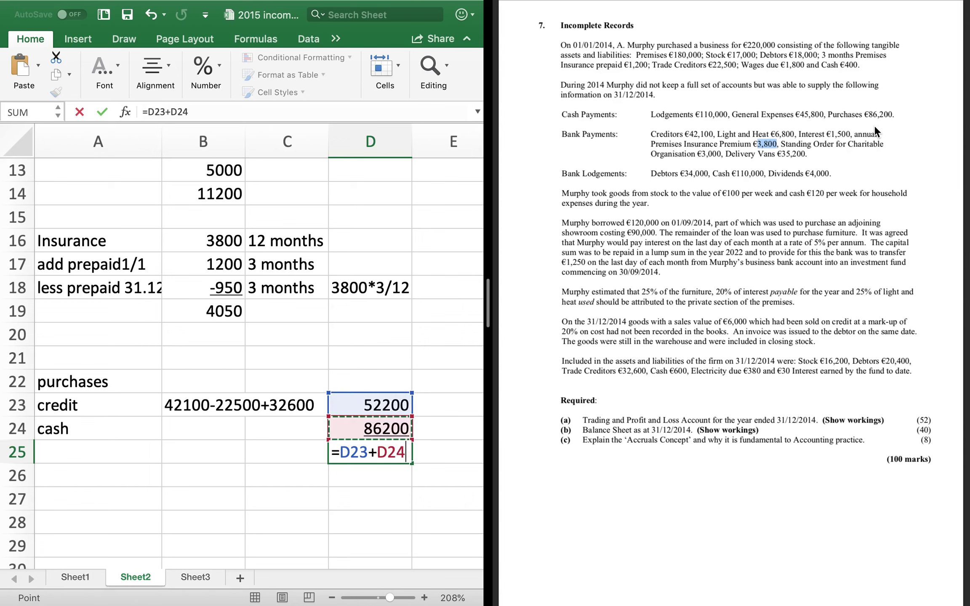
pyautogui.press('Return')
pyautogui.press('Left')
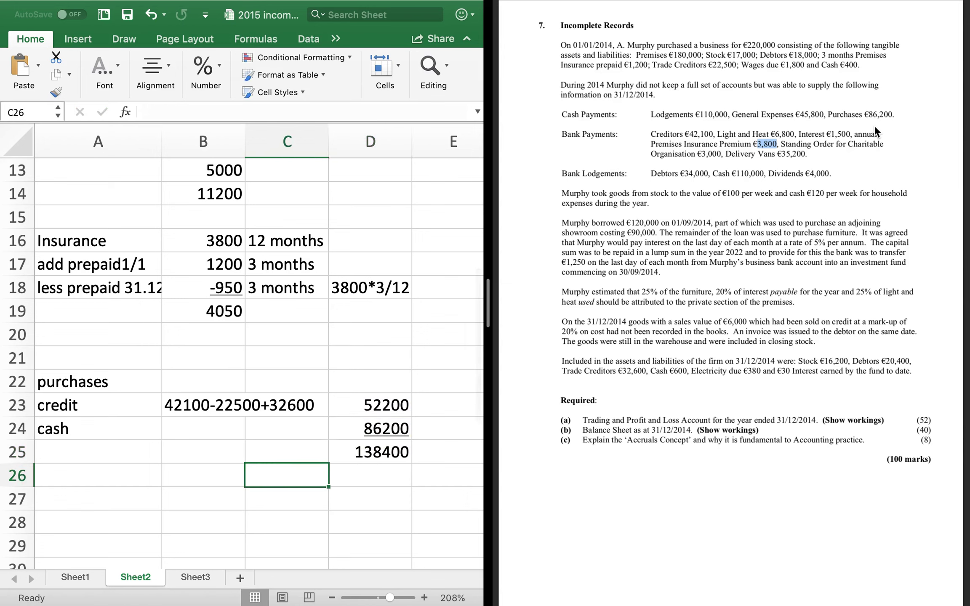
# Label A26 below the purchases working as less drawings
pyautogui.press('Up')
pyautogui.press('Left')
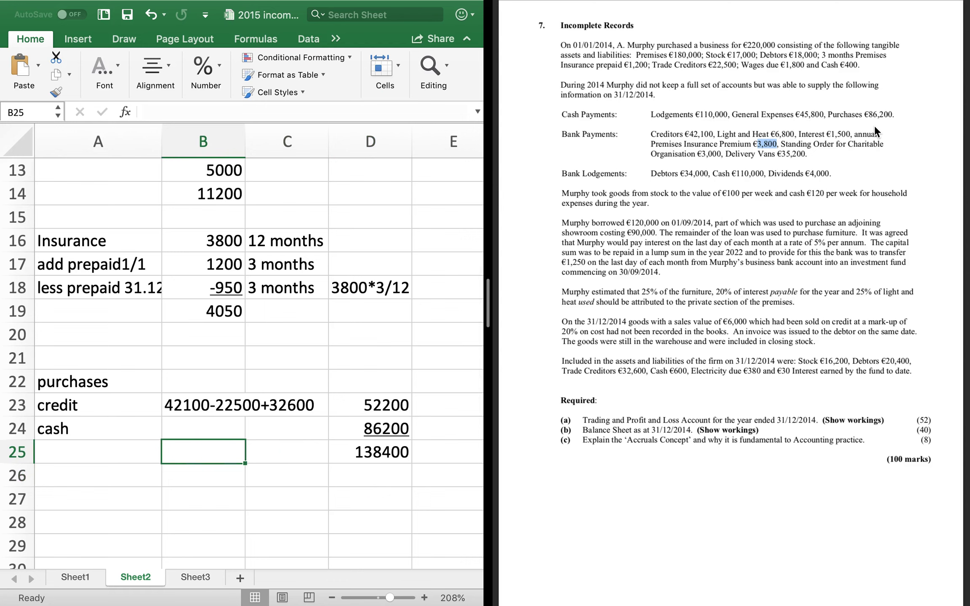
pyautogui.press('Left')
pyautogui.press('Down')
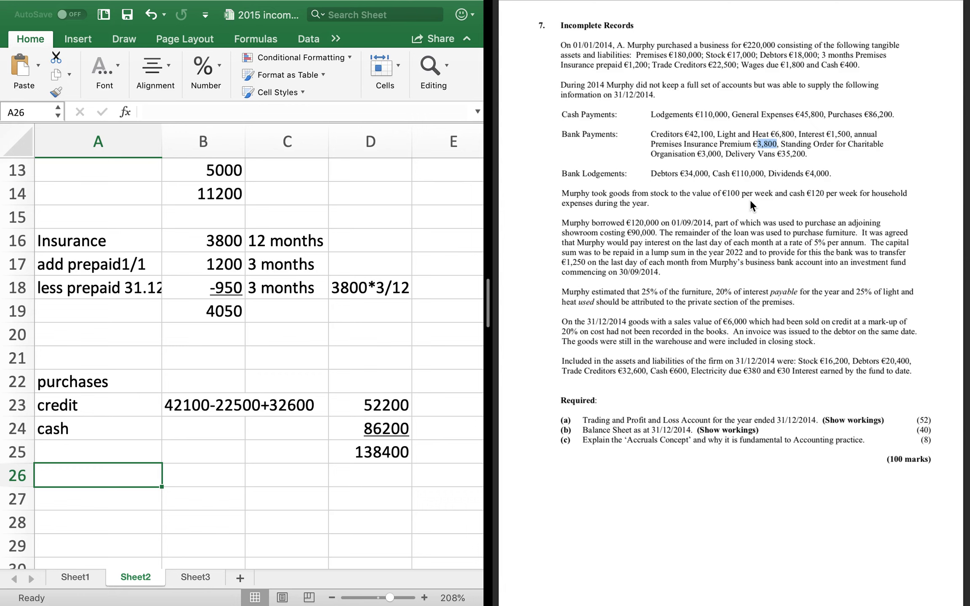
pyautogui.write('less d')
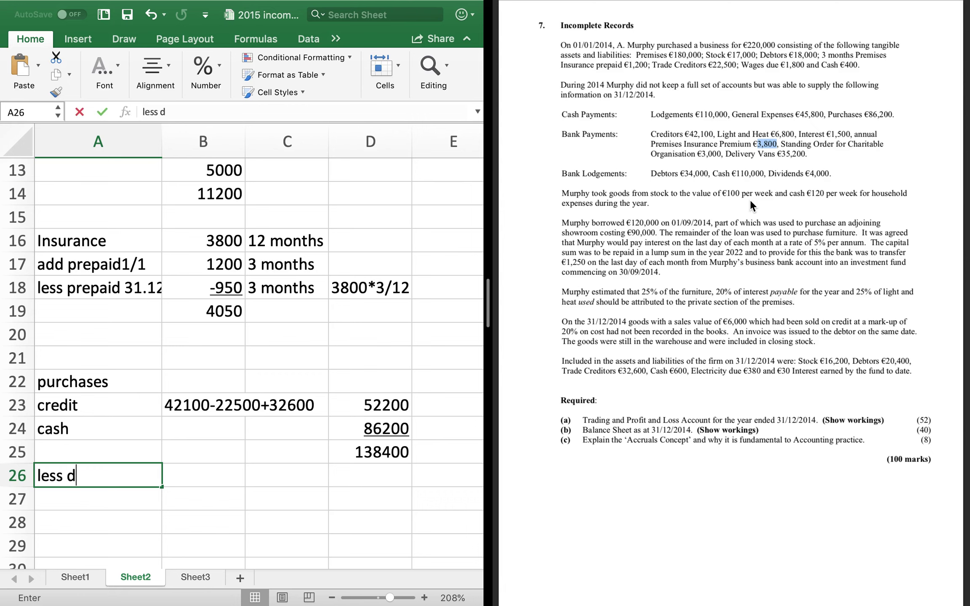
pyautogui.write('rawings')
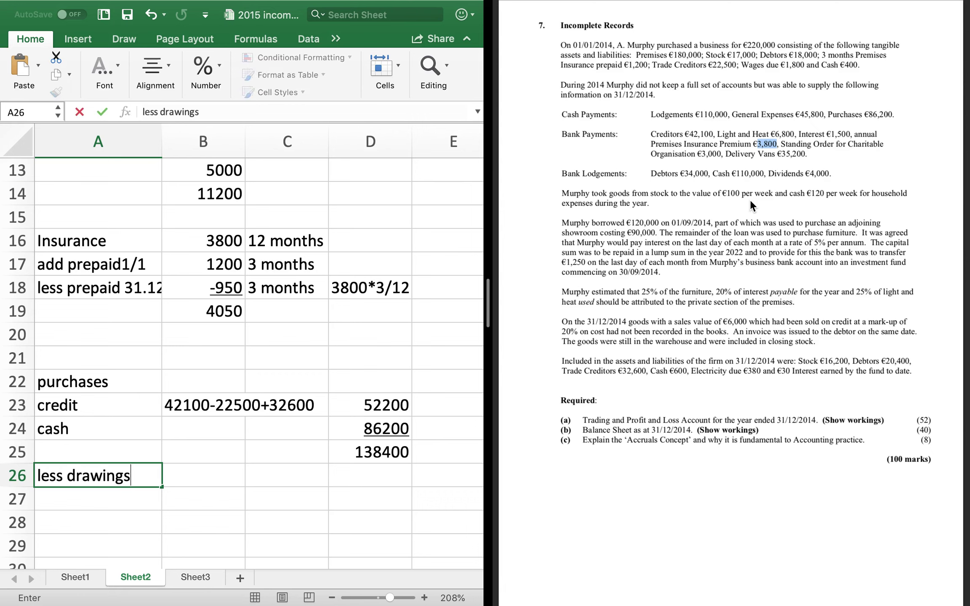
# Enter the stock drawings deduction of -5200 in D26 and underline the figure
pyautogui.press('Tab')
pyautogui.press('Tab')
pyautogui.press('Tab')
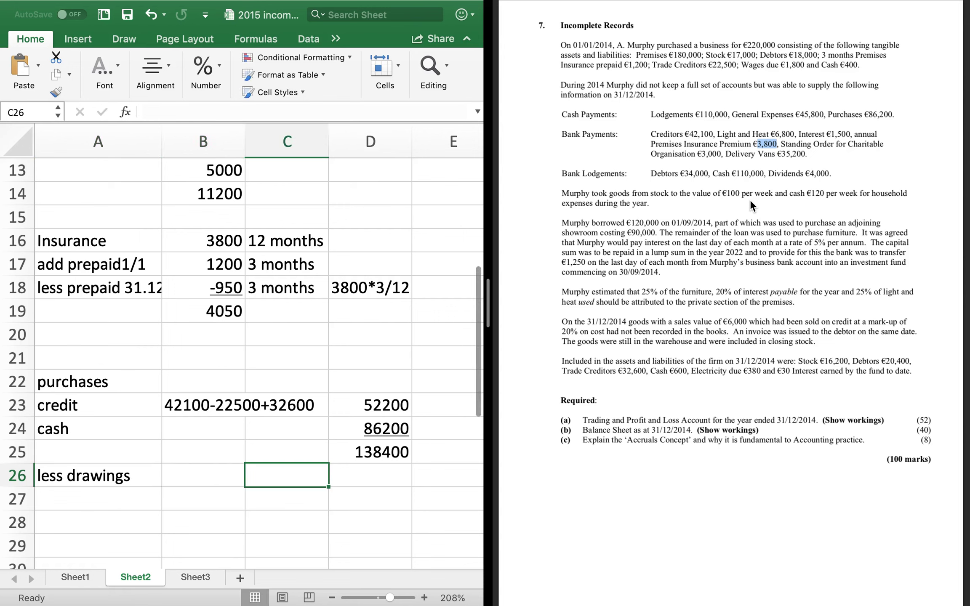
pyautogui.write('-5200')
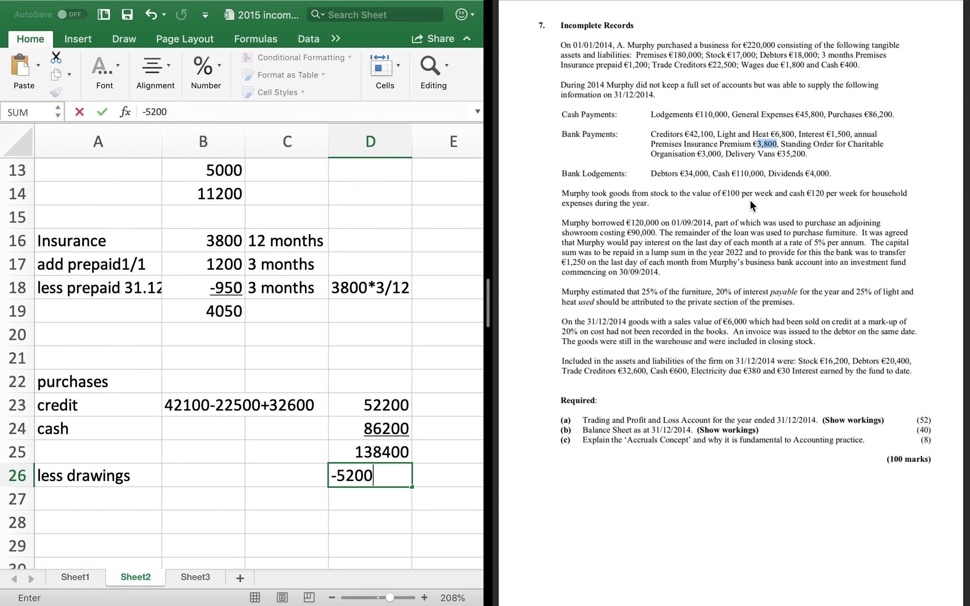
pyautogui.press('Return')
pyautogui.press('Right')
pyautogui.press('Up')
pyautogui.press('Right')
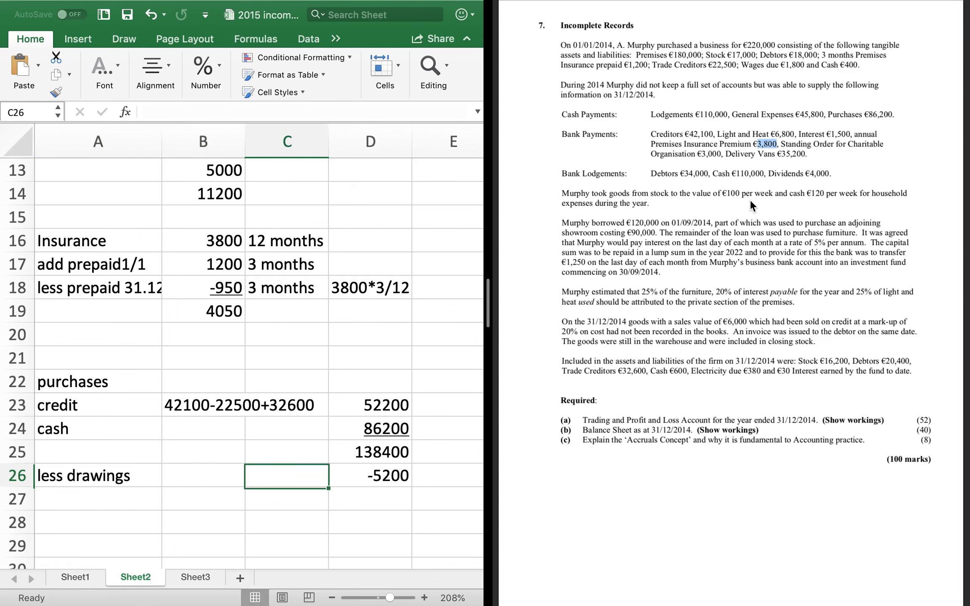
pyautogui.press('Right')
pyautogui.press('super+u')
# Calculate the purchases after drawings in D27 with the formula =D25+D26
pyautogui.press('Return')
pyautogui.write('=')
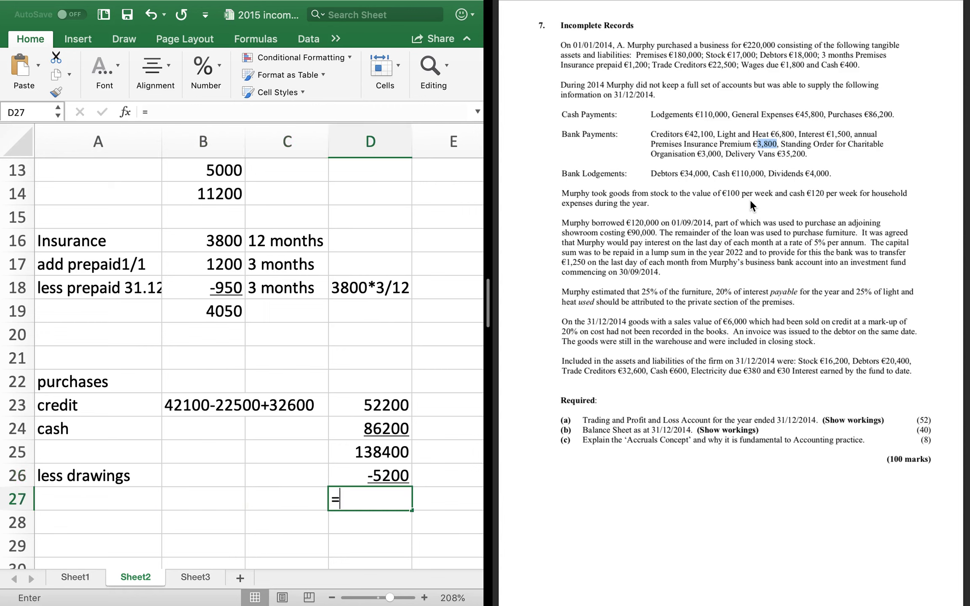
pyautogui.click(400, 455)
pyautogui.write('+')
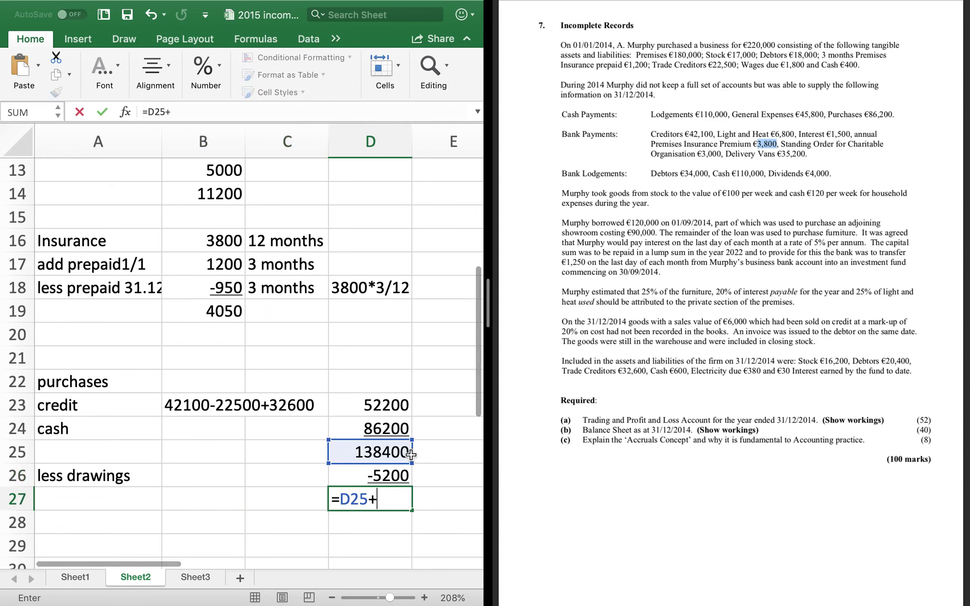
pyautogui.click(394, 478)
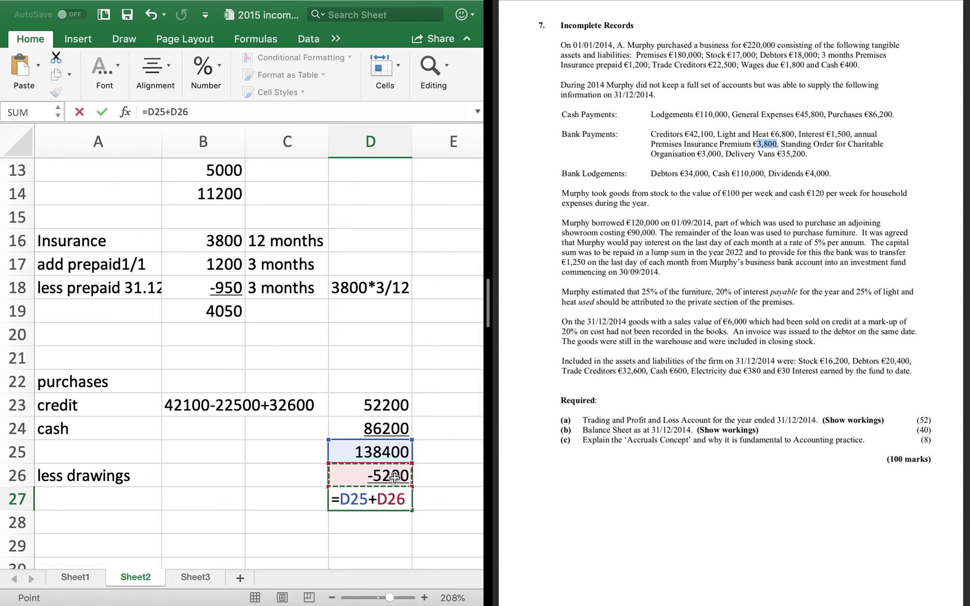
pyautogui.press('Return')
pyautogui.press('Up')
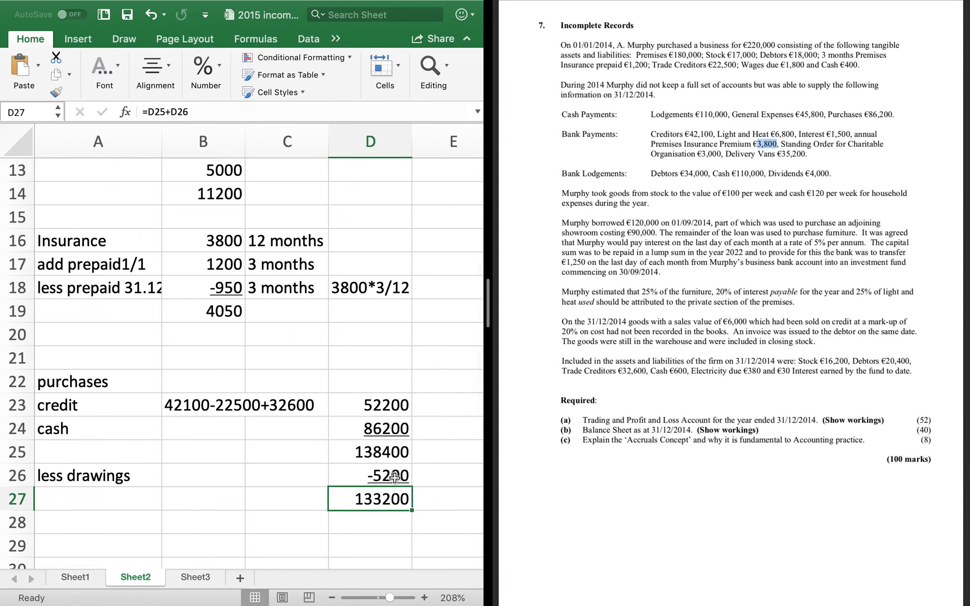
pyautogui.press('Up')
pyautogui.press('Down')
pyautogui.press('Down')
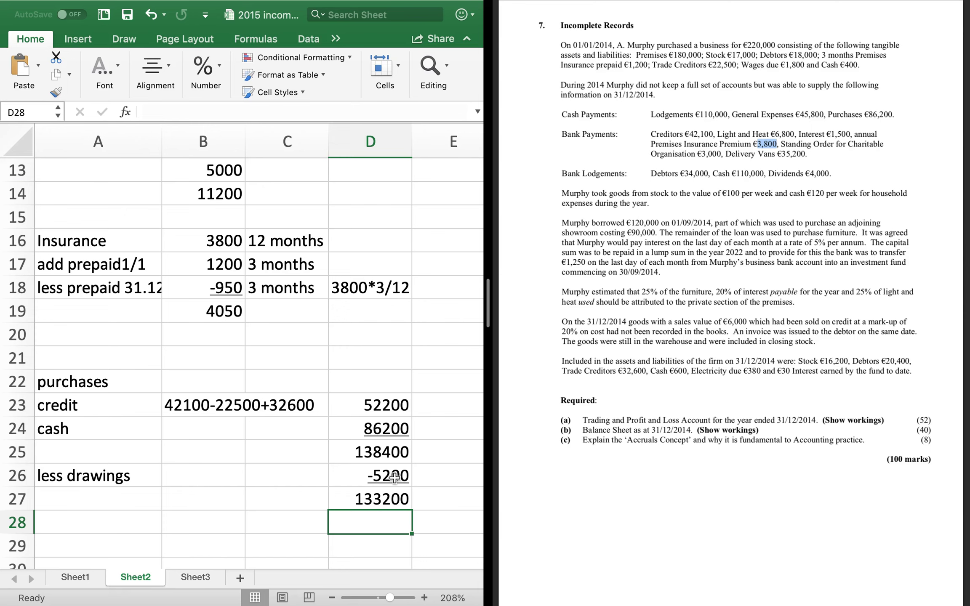
pyautogui.press('Up')
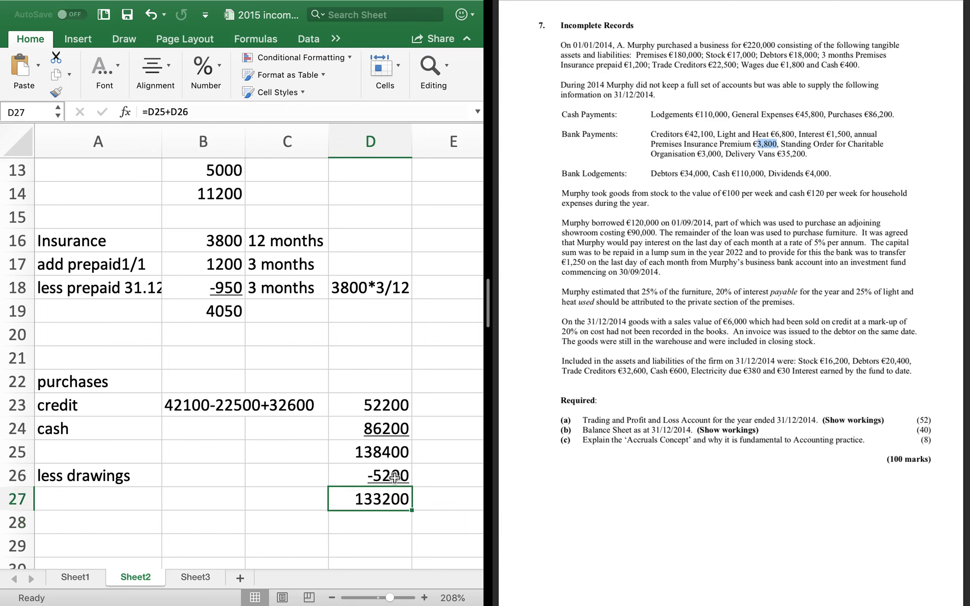
pyautogui.press('Up')
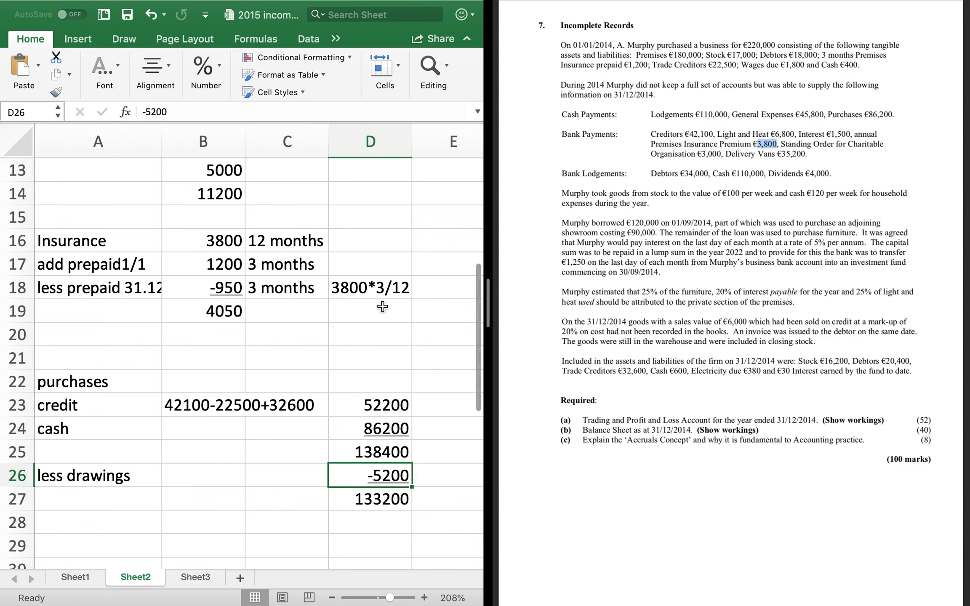
# Label A27 as total purchases
pyautogui.click(124, 499)
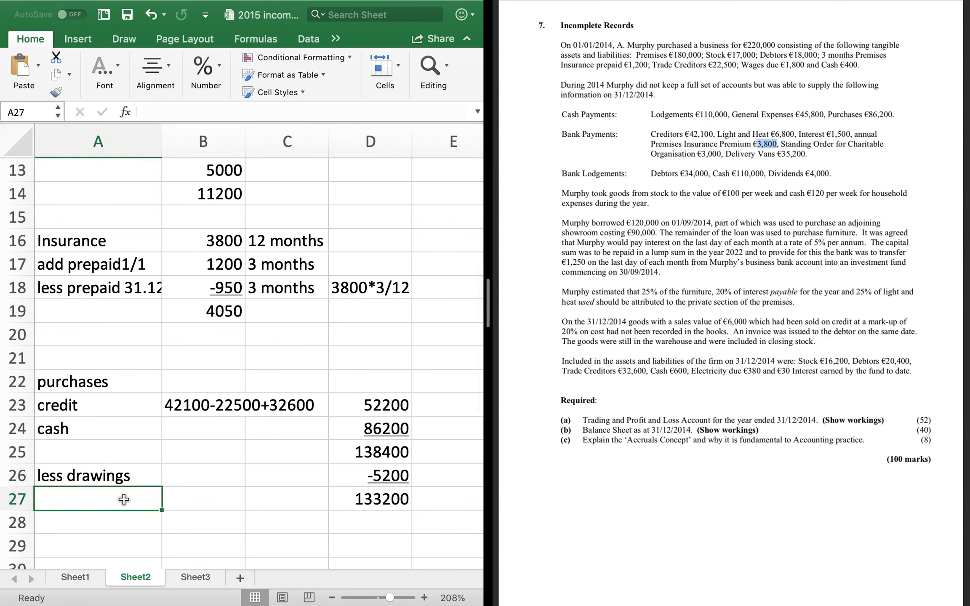
pyautogui.write('total purc')
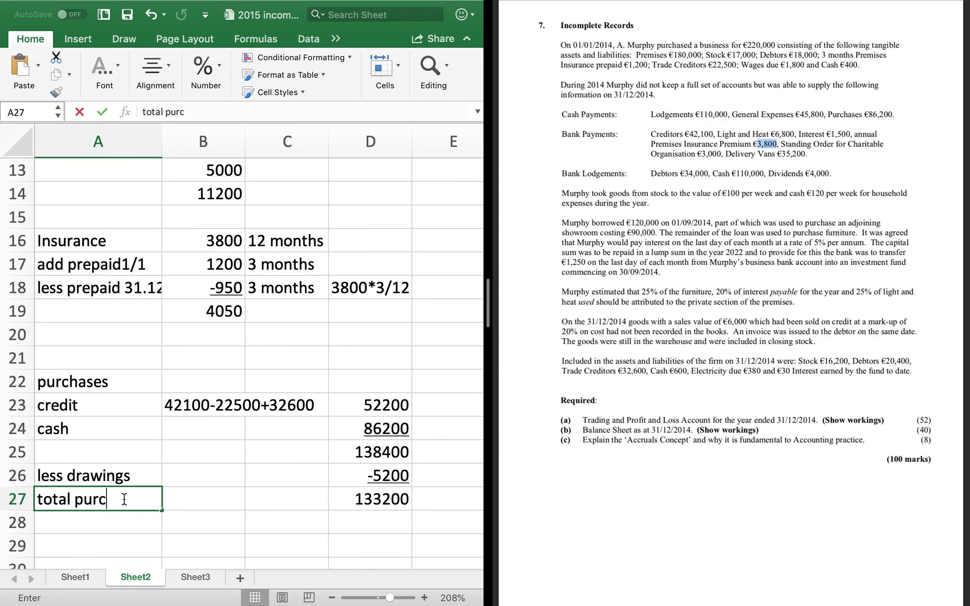
pyautogui.write('hases')
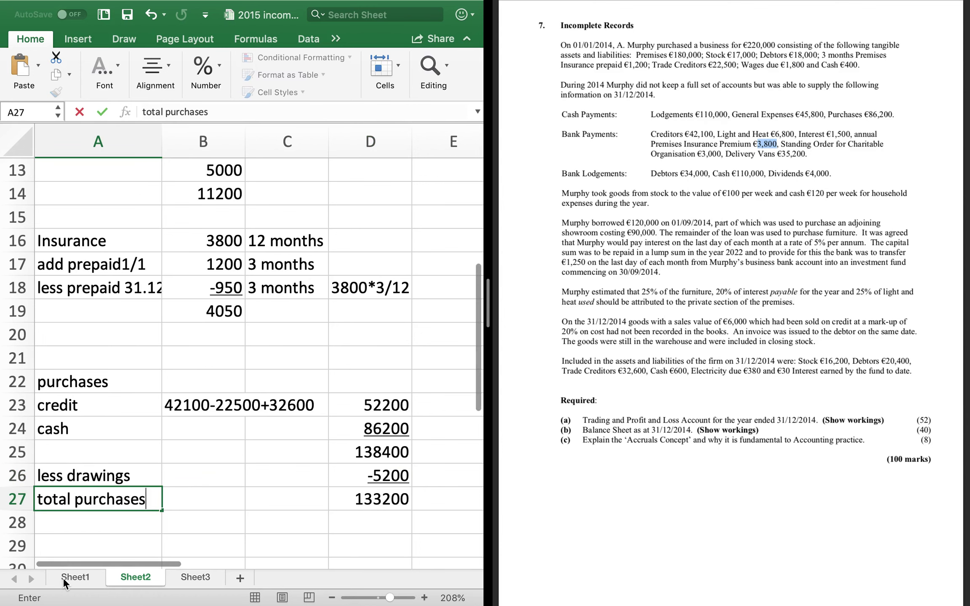
# Enter purchases of 133200 in C4 of the trading account on Sheet1
pyautogui.click(75, 577)
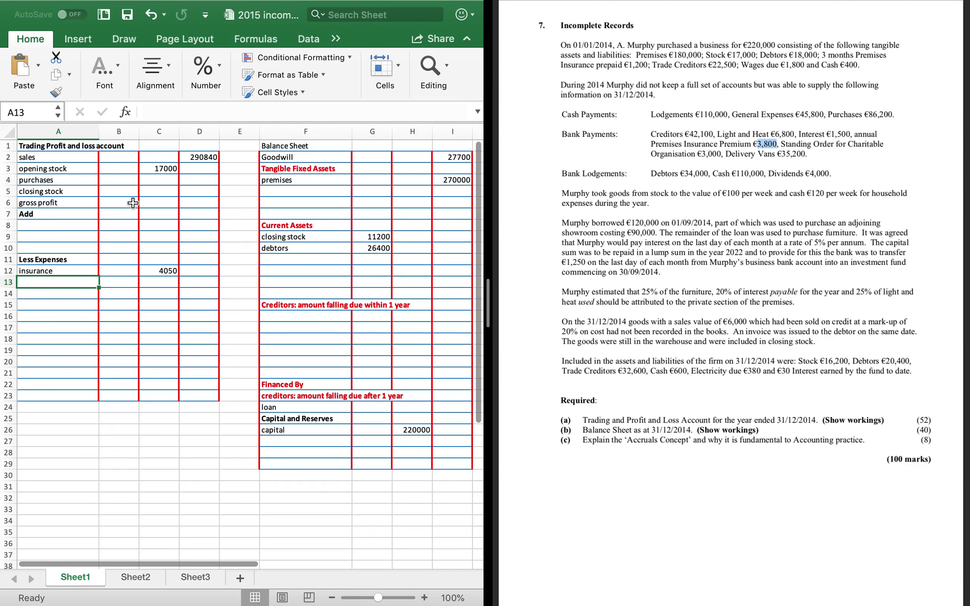
pyautogui.click(159, 182)
pyautogui.write('133200')
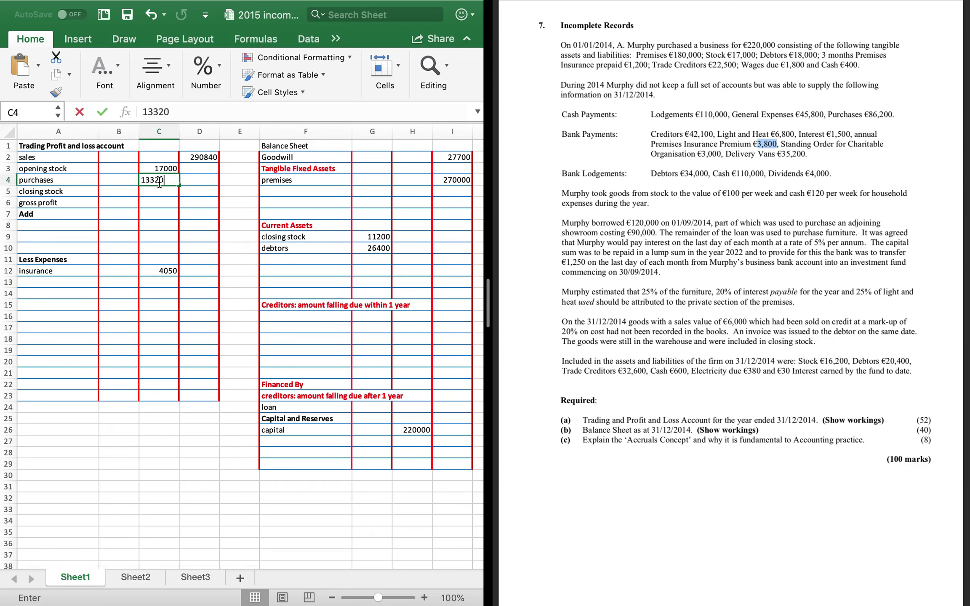
pyautogui.press('Return')
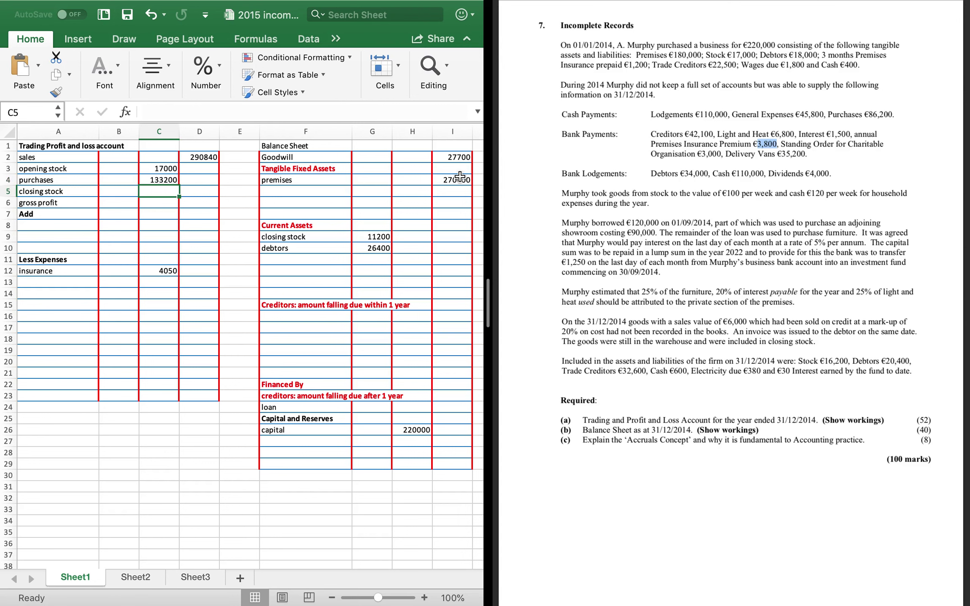
# Enter closing stock as -11200 in C5 of the trading account and underline the figure
pyautogui.write('-11200')
pyautogui.press('Return')
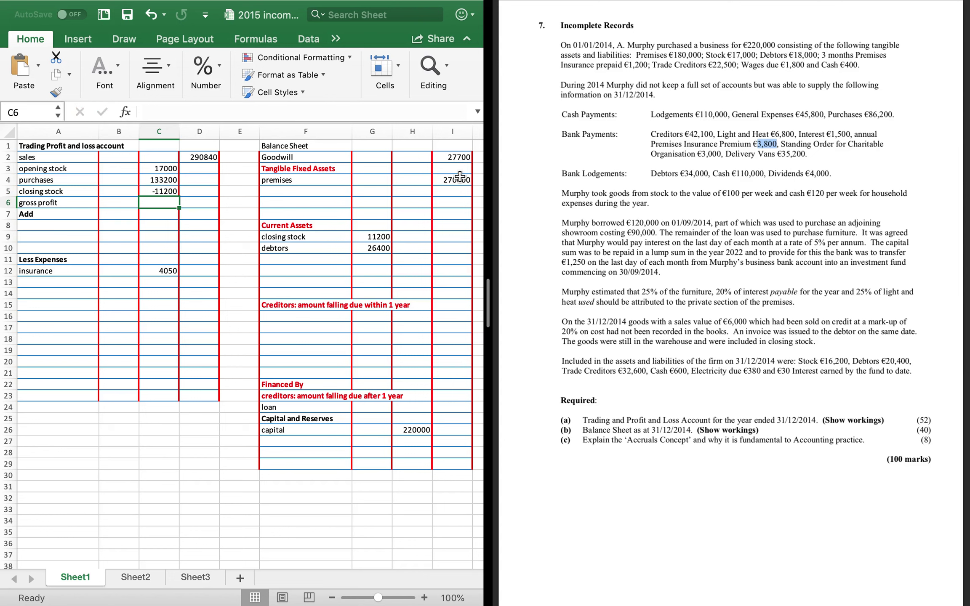
pyautogui.press('Up')
# Calculate the cost of sales in D5 by summing opening stock, purchases and closing stock in C3:C5
pyautogui.press('Right')
pyautogui.write('=')
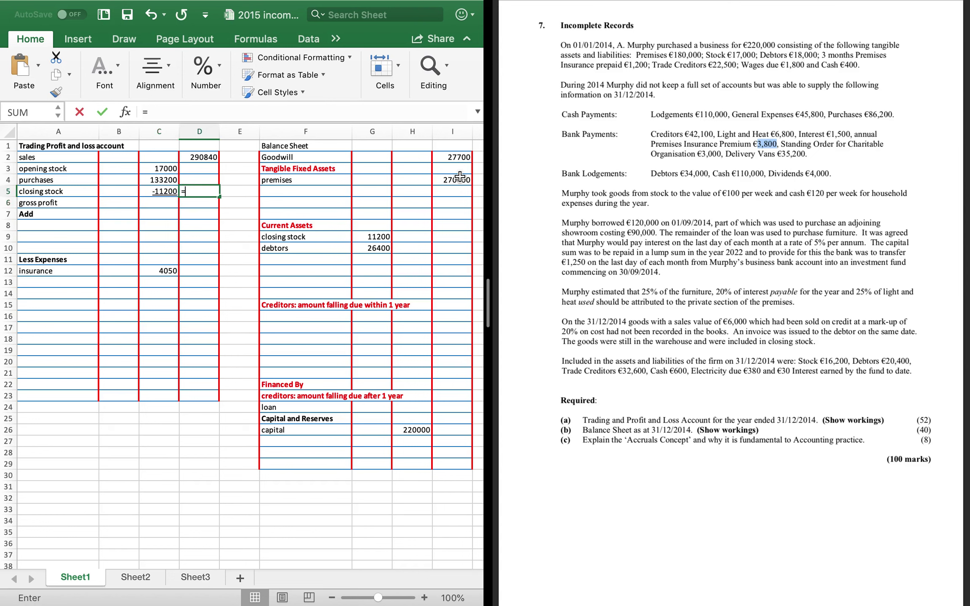
pyautogui.write('sum(')
pyautogui.press('Left')
pyautogui.hotkey('shift', 'Up')
pyautogui.hotkey('shift', 'Up')
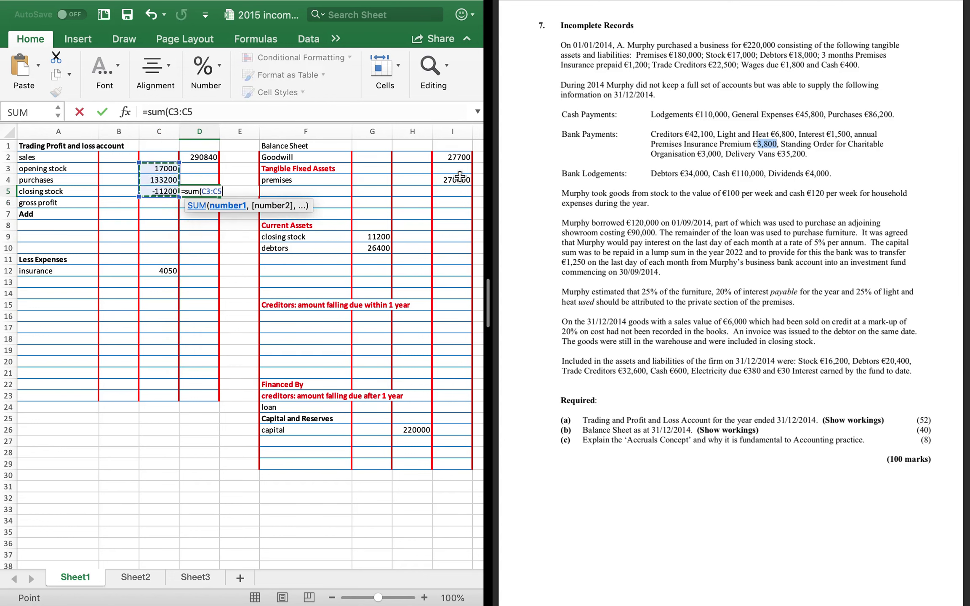
pyautogui.press('Return')
# Calculate the gross profit in D6 as sales minus cost of sales with =D2-D5
pyautogui.write('=')
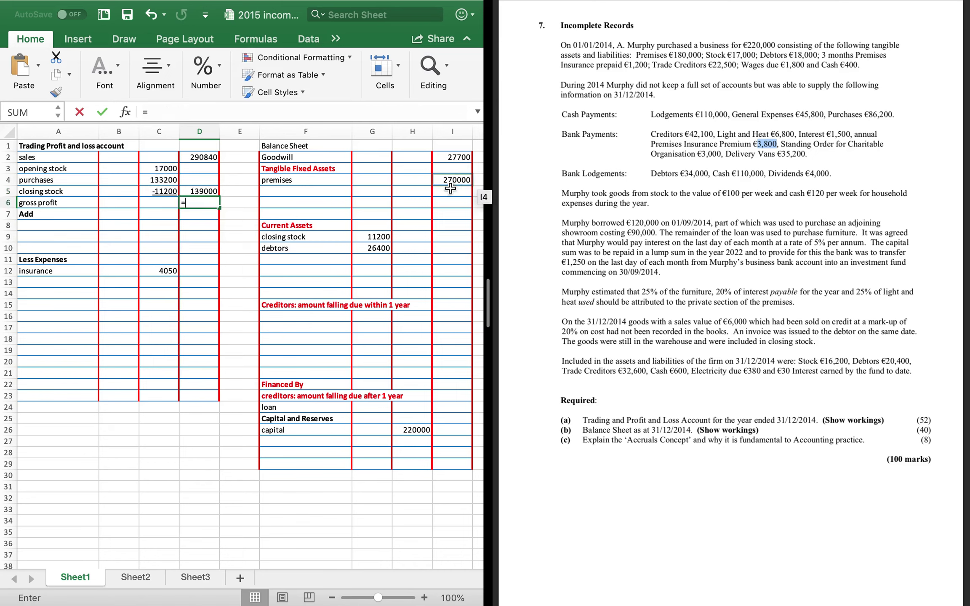
pyautogui.click(215, 157)
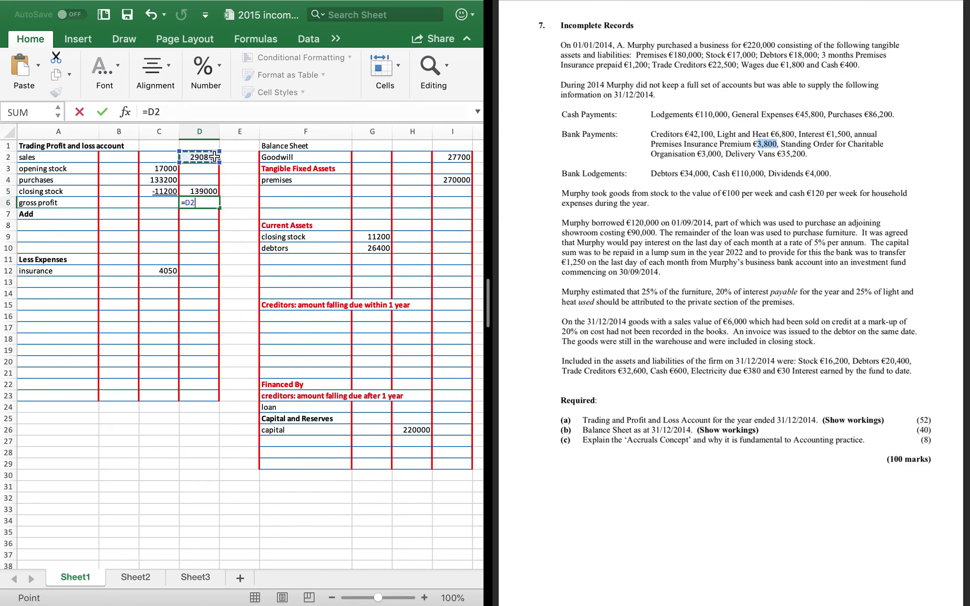
pyautogui.write('-')
pyautogui.click(209, 194)
pyautogui.press('Return')
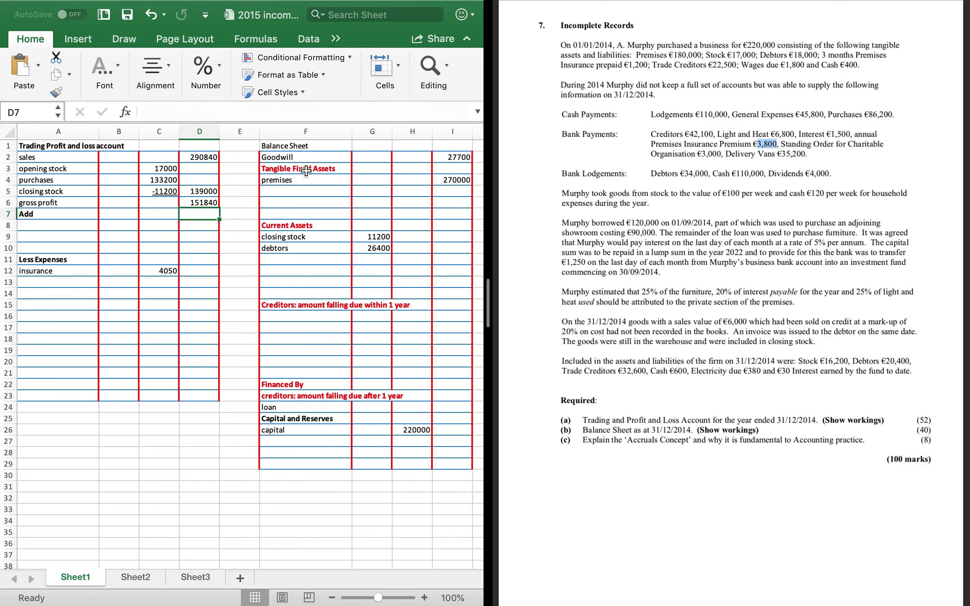
# Check the wages due and general expenses in the question, and label A13 under Less Expenses as general expenses (-1800)
pyautogui.click(775, 67)
pyautogui.doubleClick(775, 66)
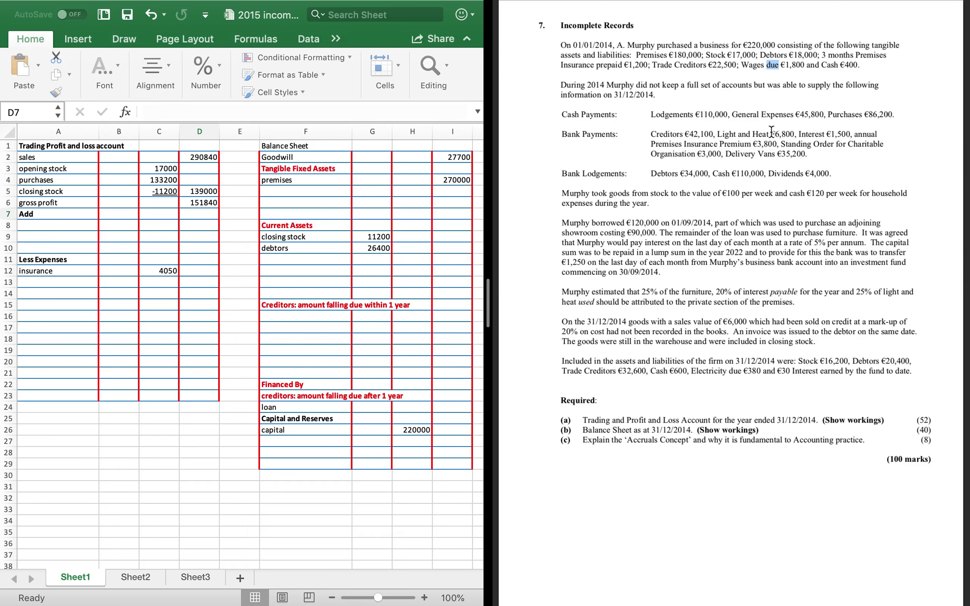
pyautogui.moveTo(732, 114); pyautogui.dragTo(759, 114)
pyautogui.click(50, 282)
pyautogui.click(49, 284)
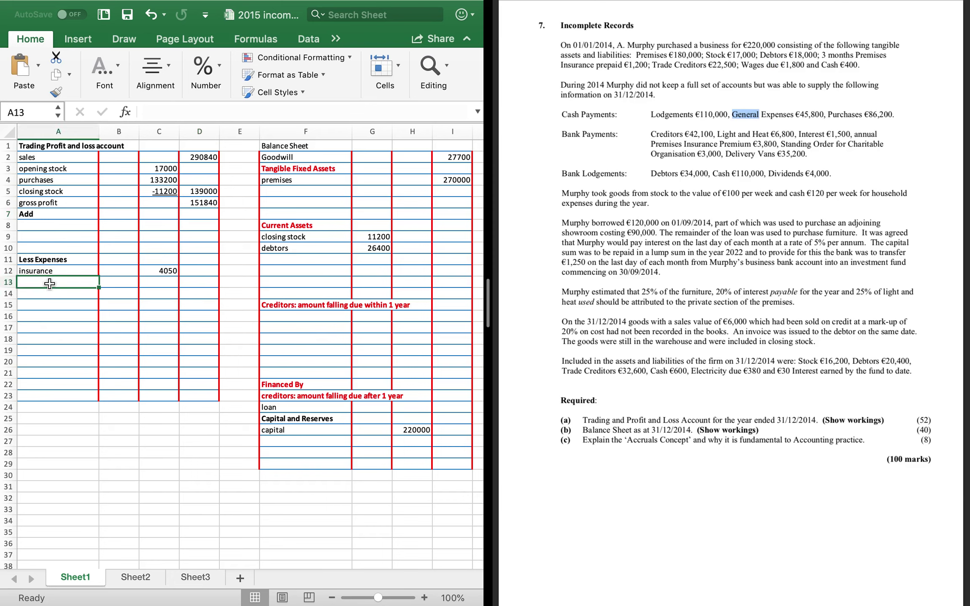
pyautogui.write('gener')
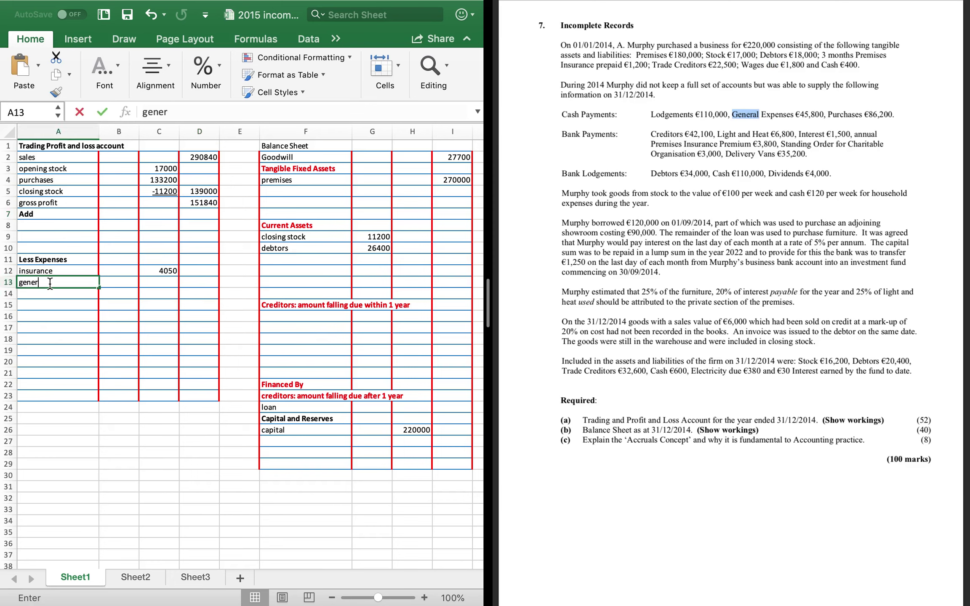
pyautogui.write('al expenses (')
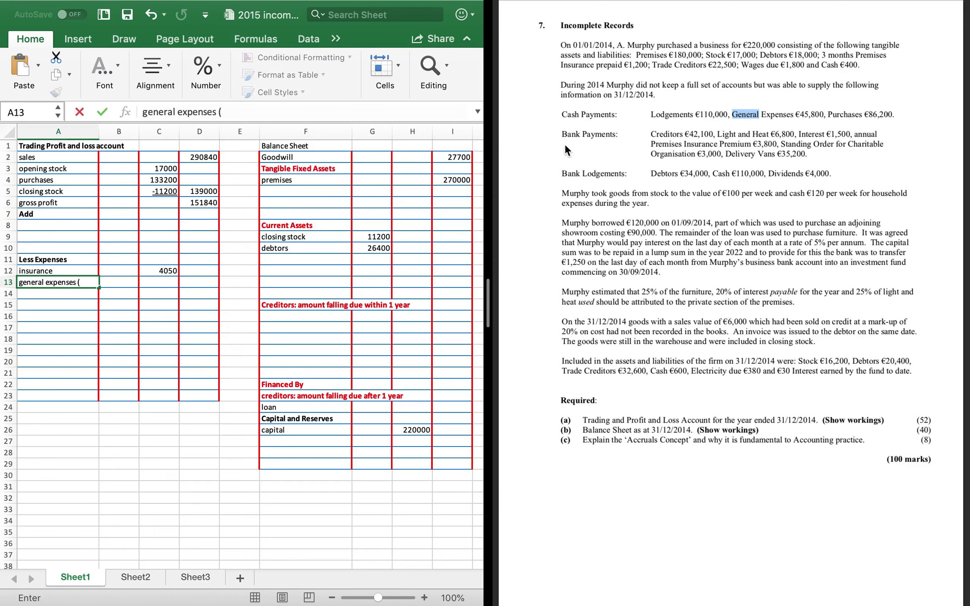
pyautogui.write('-1800)')
# Enter general expenses of 44000 in C13
pyautogui.click(158, 281)
pyautogui.write('44000')
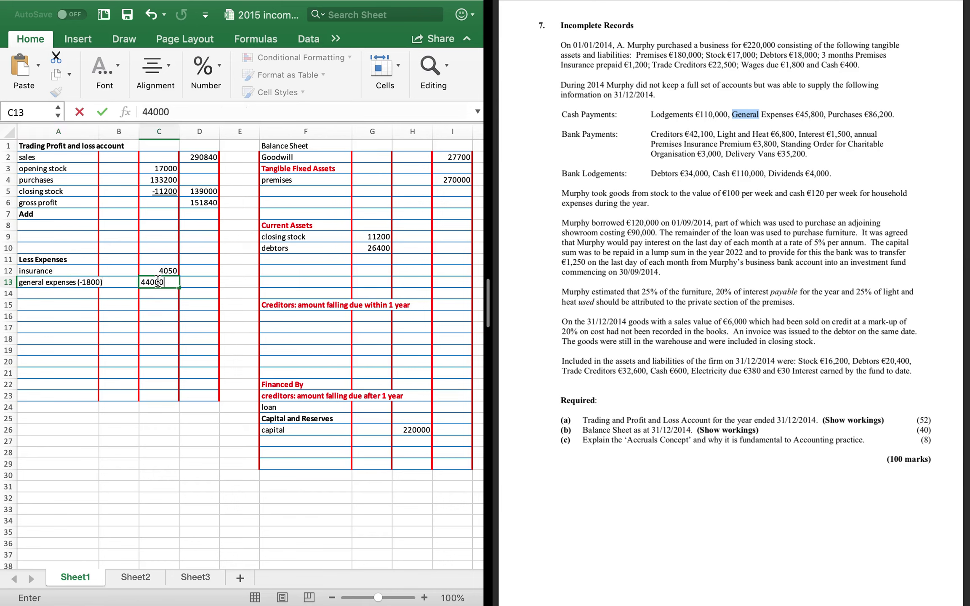
pyautogui.press('Return')
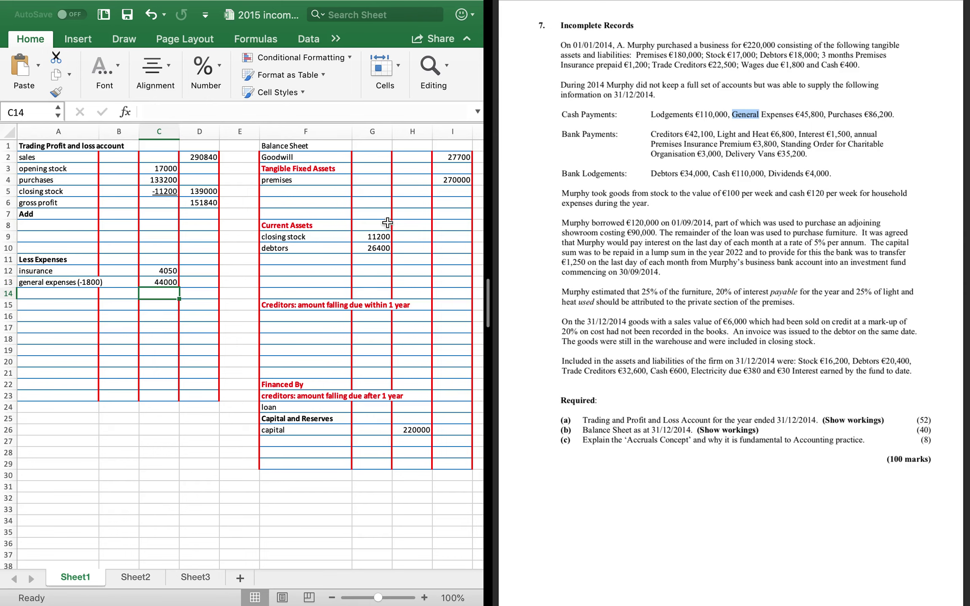
# Highlight the €110,000 lodgement under cash payments and the matching cash entry under bank lodgements in the question
pyautogui.click(859, 70)
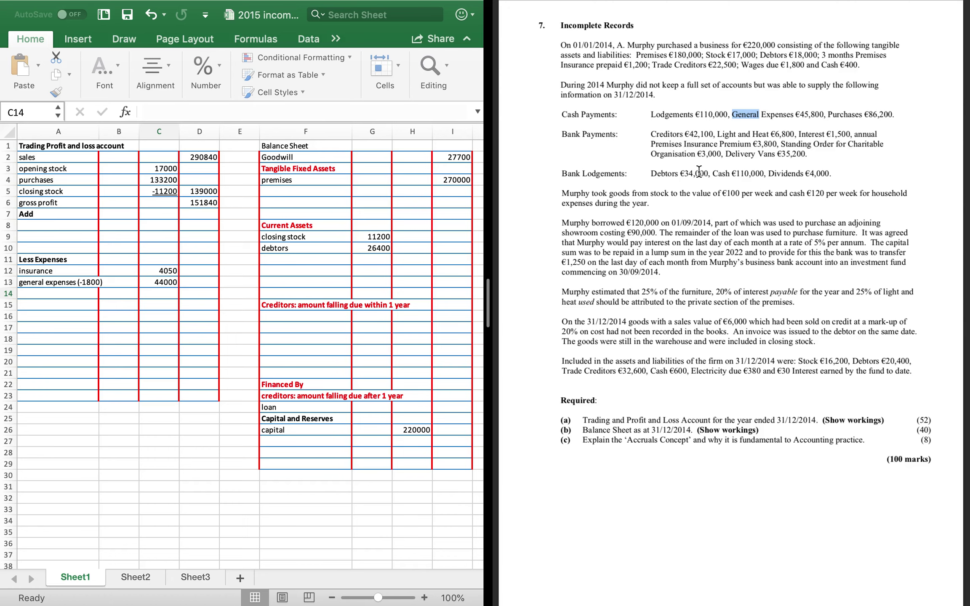
pyautogui.moveTo(668, 114); pyautogui.dragTo(642, 117)
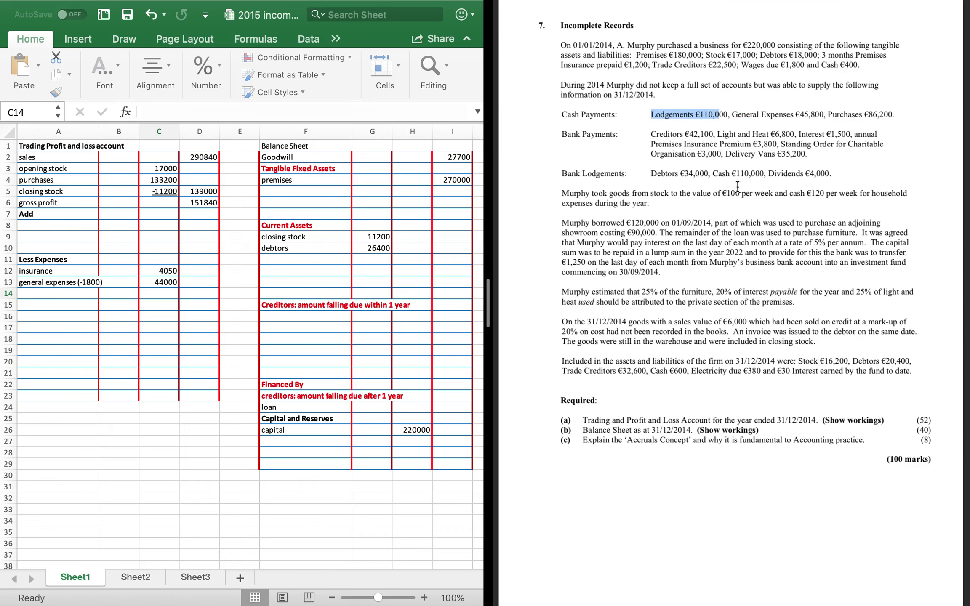
pyautogui.moveTo(716, 177); pyautogui.dragTo(756, 179)
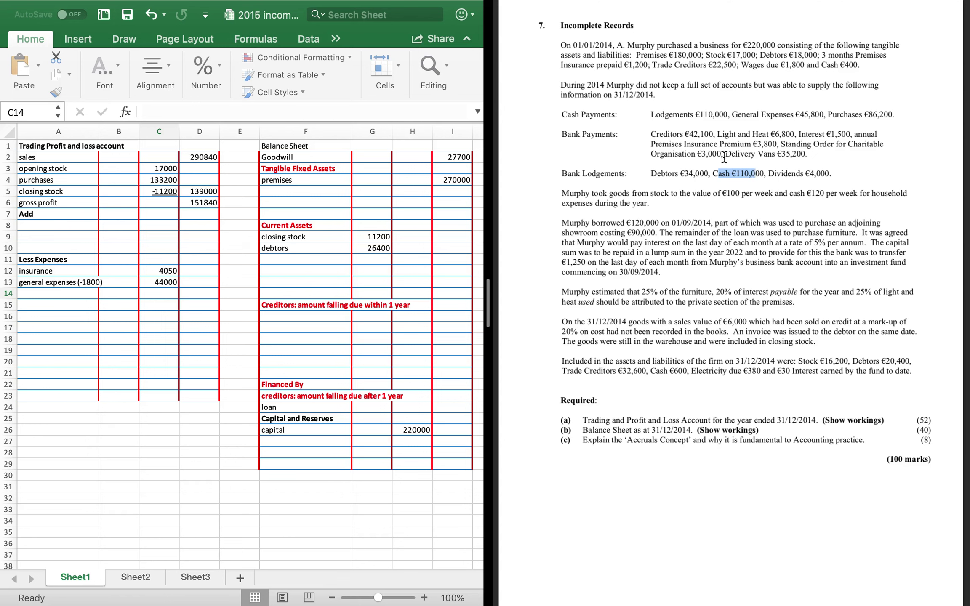
# Start a light and heat working on Sheet2 with the label light and heat in A30 and 6800 in B30
pyautogui.click(760, 120)
pyautogui.click(142, 573)
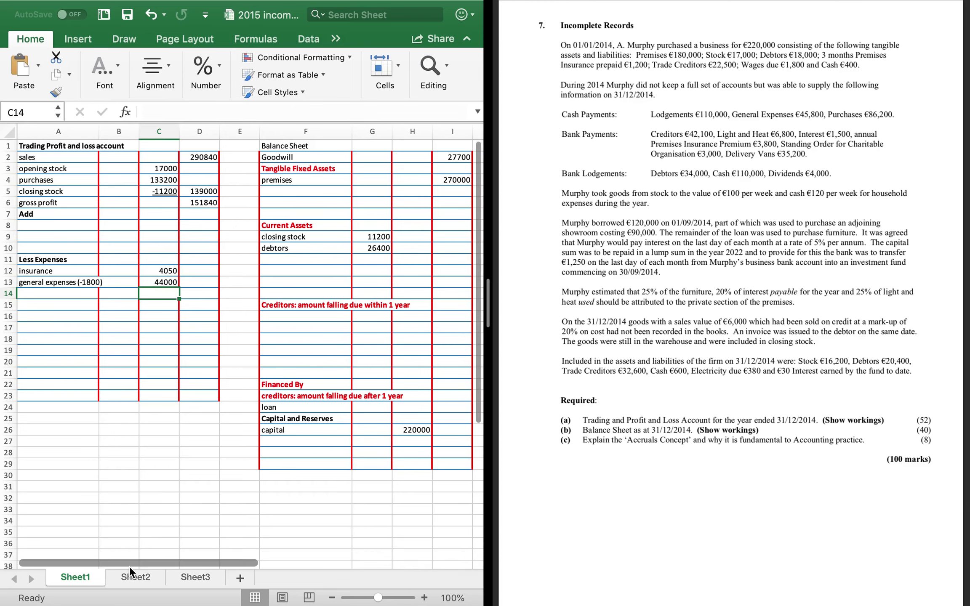
pyautogui.click(136, 576)
pyautogui.press('Down')
pyautogui.press('Down')
pyautogui.press('Down')
pyautogui.press('Down')
pyautogui.press('Down')
pyautogui.press('Down')
pyautogui.press('Down')
pyautogui.press('Down')
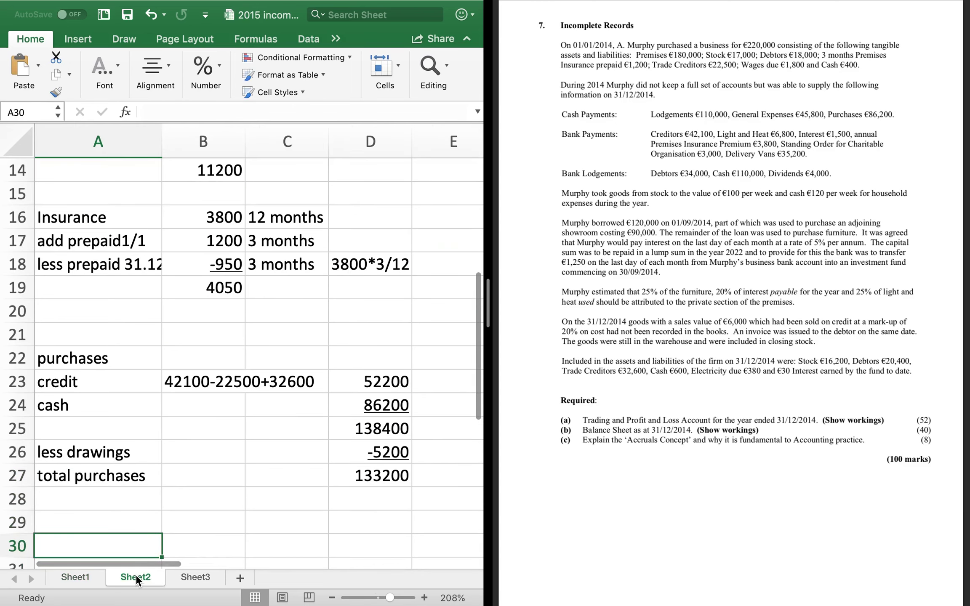
pyautogui.press('Up')
pyautogui.press('Up')
pyautogui.press('Up')
pyautogui.press('Up')
pyautogui.press('Up')
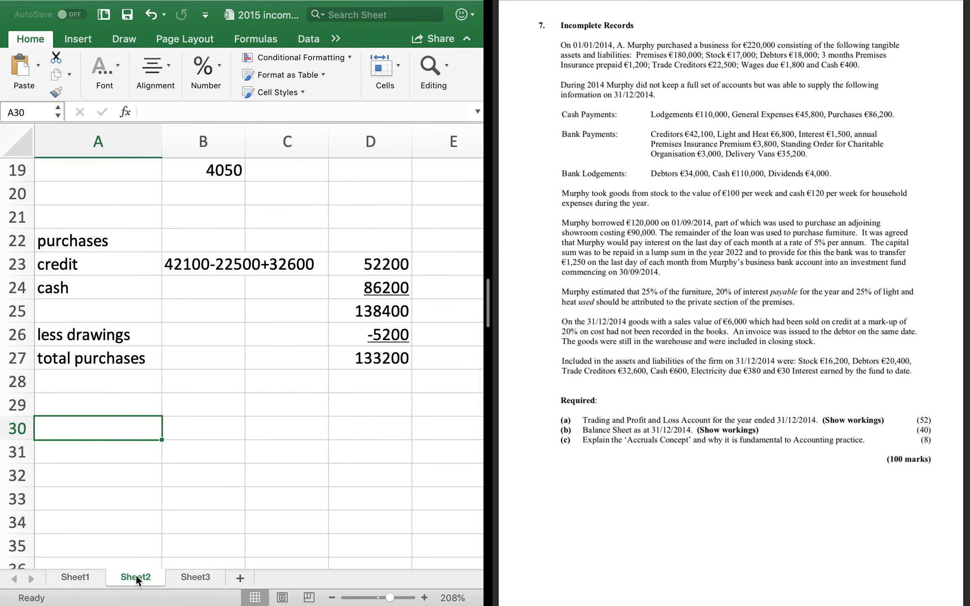
pyautogui.write('light and heat')
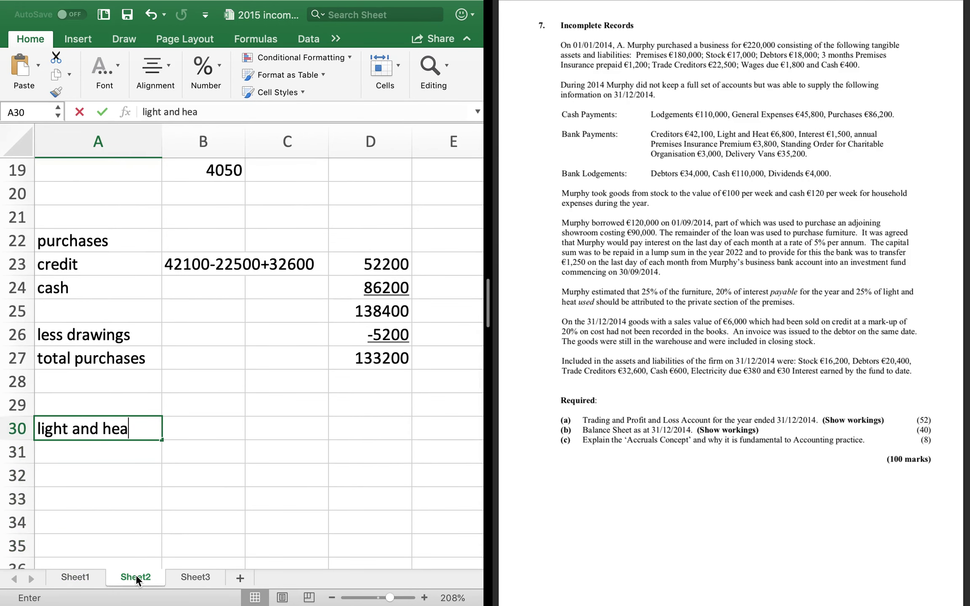
pyautogui.press('Tab')
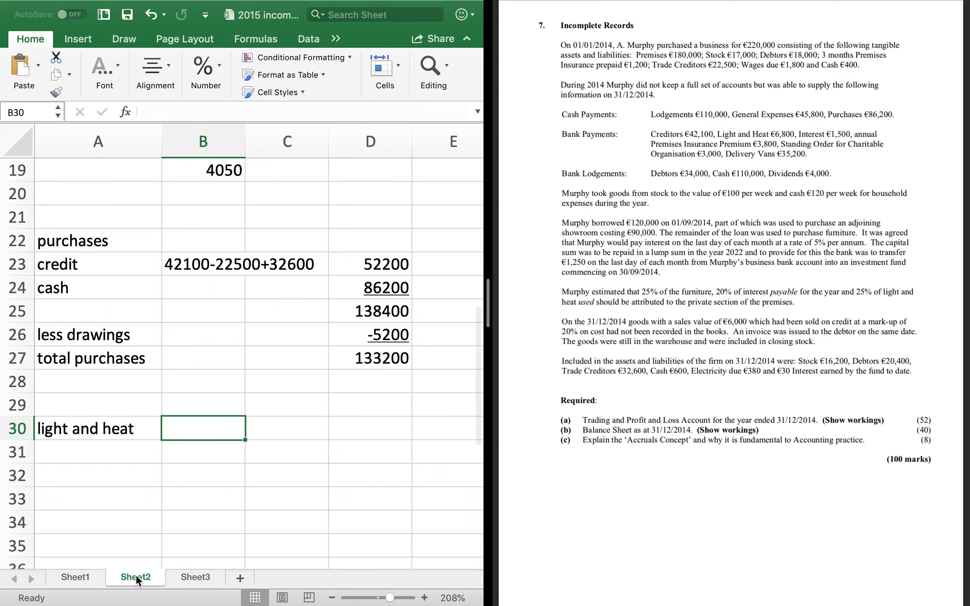
pyautogui.write('6800')
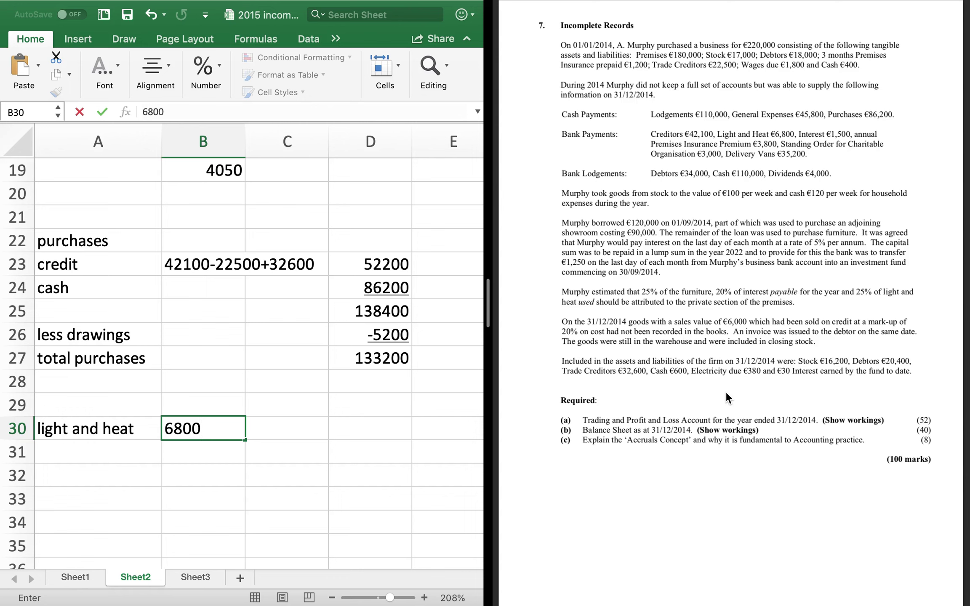
pyautogui.press('Return')
# Add the electricity owing to the light and heat working, with add due in A31 and 380 in B31
pyautogui.write('add due')
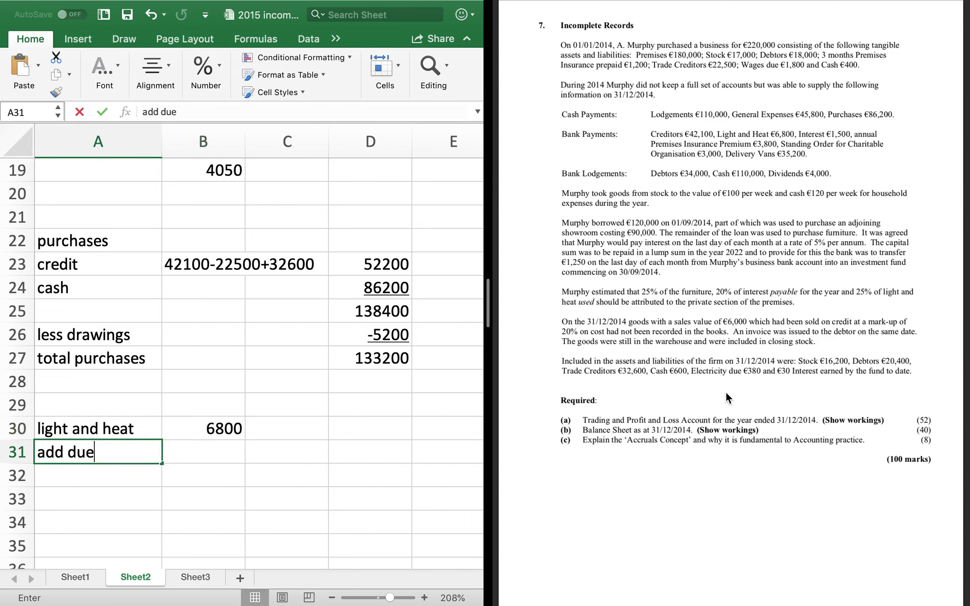
pyautogui.press('Tab')
pyautogui.write('380')
pyautogui.press('Return')
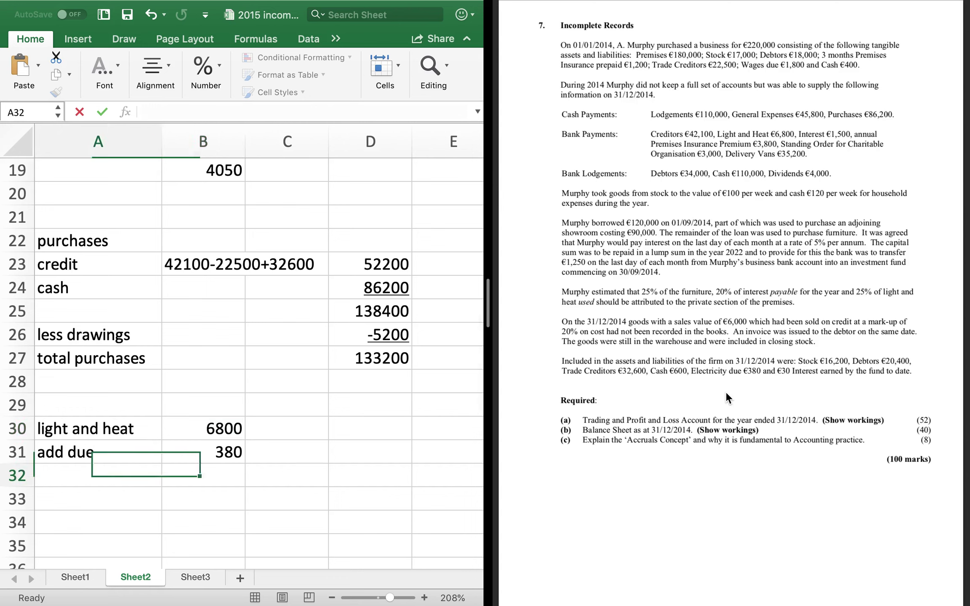
# Total the light and heat paid and due in B32 with =B30+B31
pyautogui.press('Right')
pyautogui.write('=')
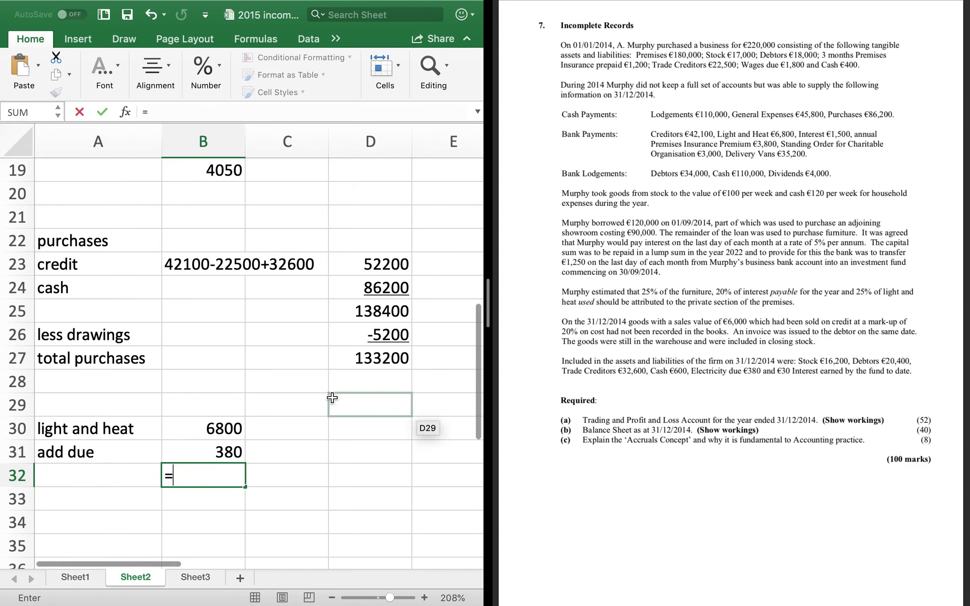
pyautogui.click(240, 428)
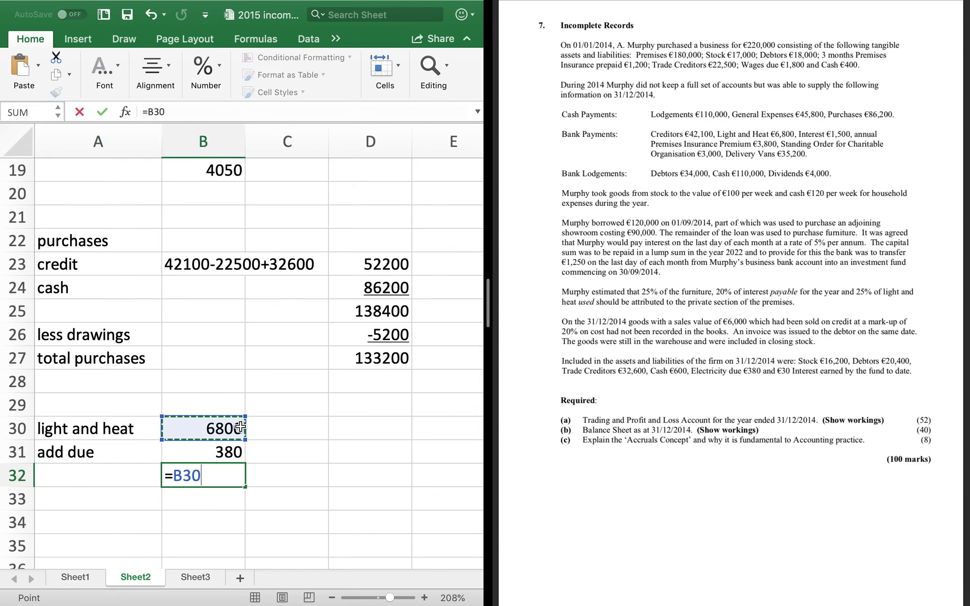
pyautogui.write('+')
pyautogui.click(216, 451)
pyautogui.press('Return')
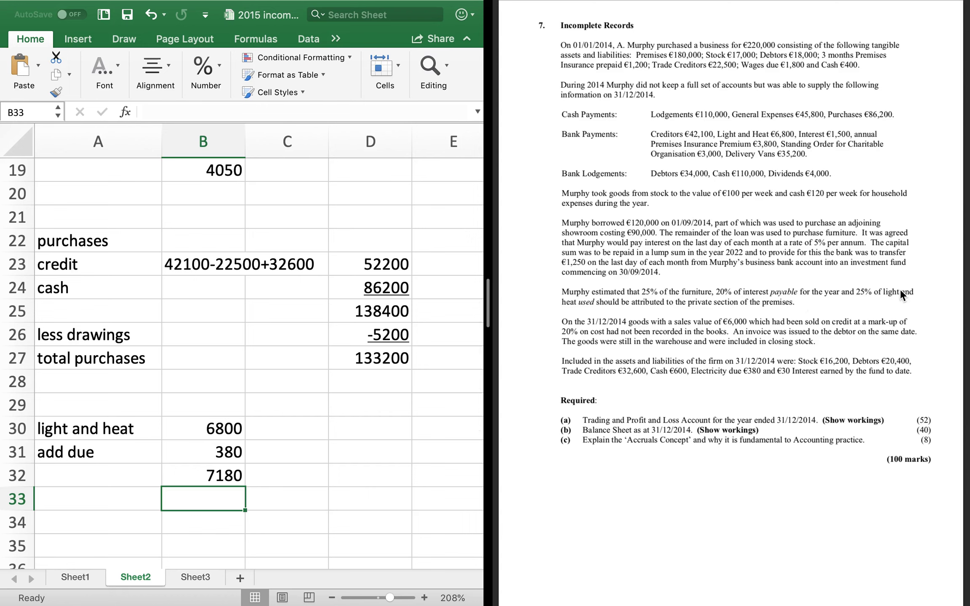
# Label A33 as less drawings in the light and heat working and underline the 380 in B31
pyautogui.press('Left')
pyautogui.write('less d')
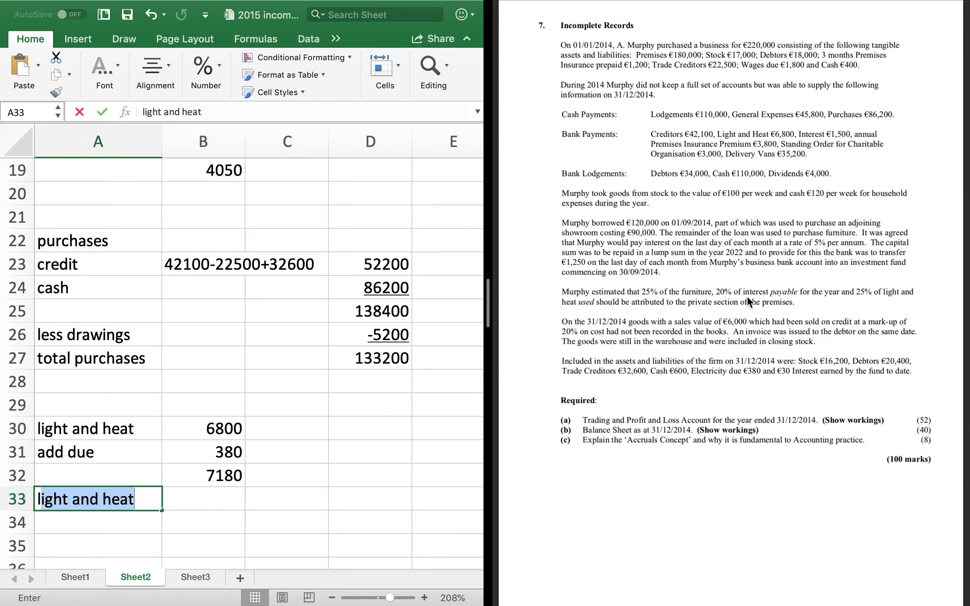
pyautogui.write('rawings')
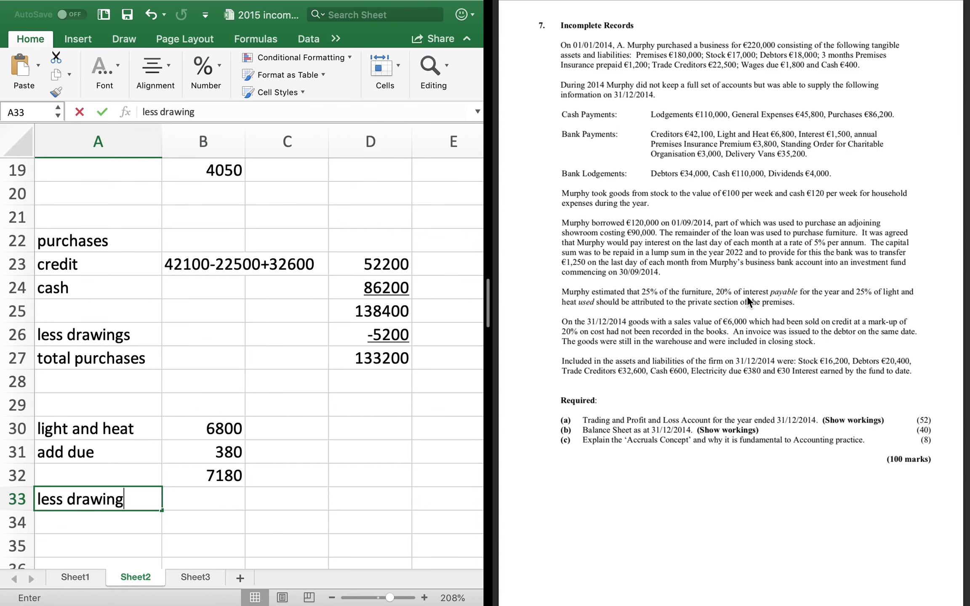
pyautogui.click(234, 455)
# Calculate the private share of light and heat in B33 with =-7180/4 and underline it
pyautogui.press('Down')
pyautogui.press('Down')
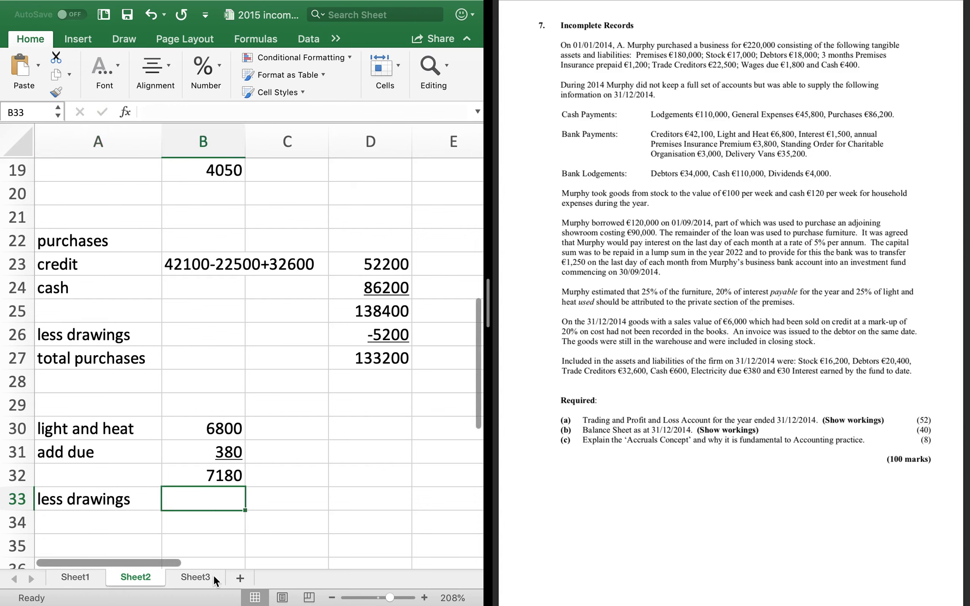
pyautogui.write('=')
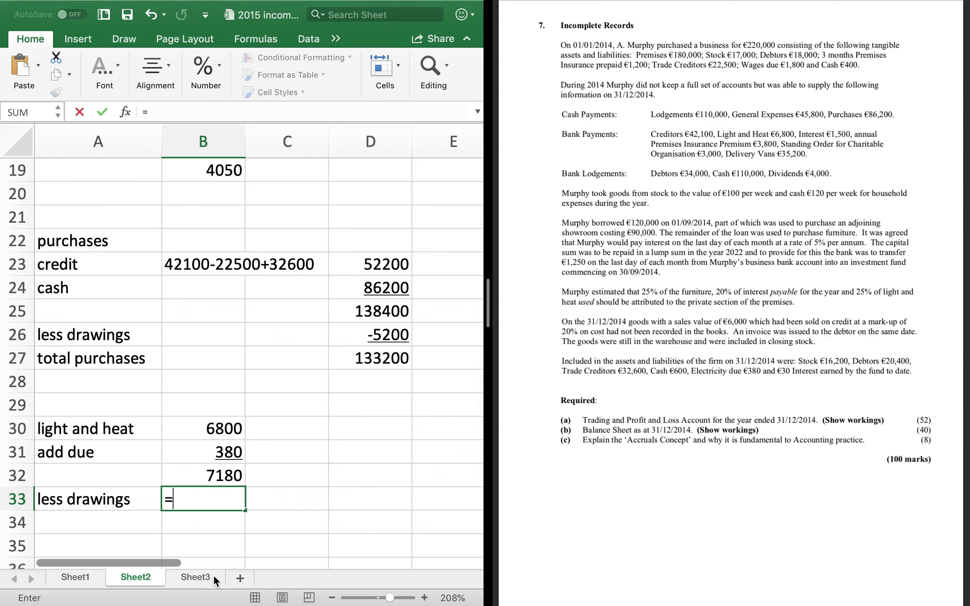
pyautogui.write('-7180/4')
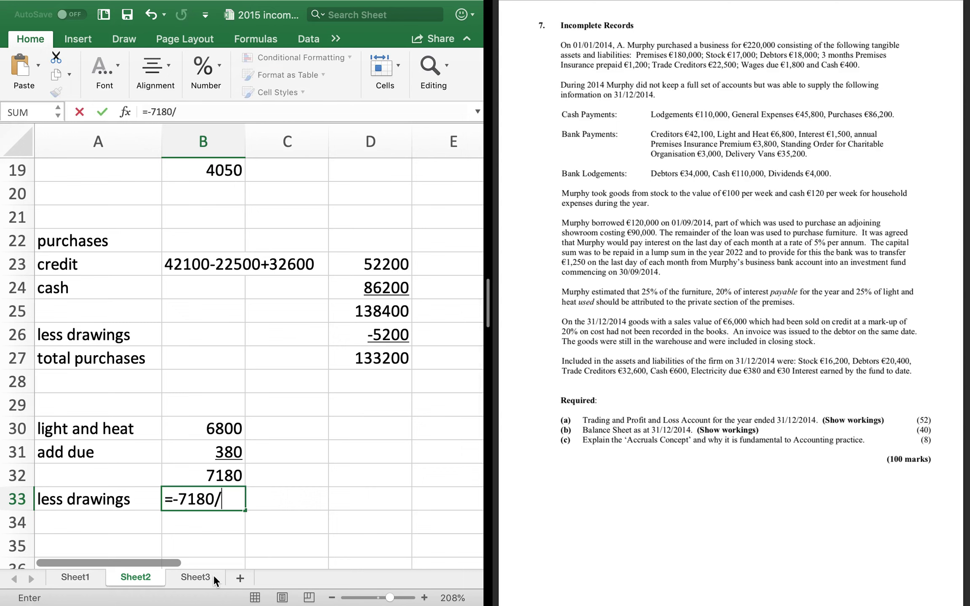
pyautogui.press('Return')
pyautogui.press('Up')
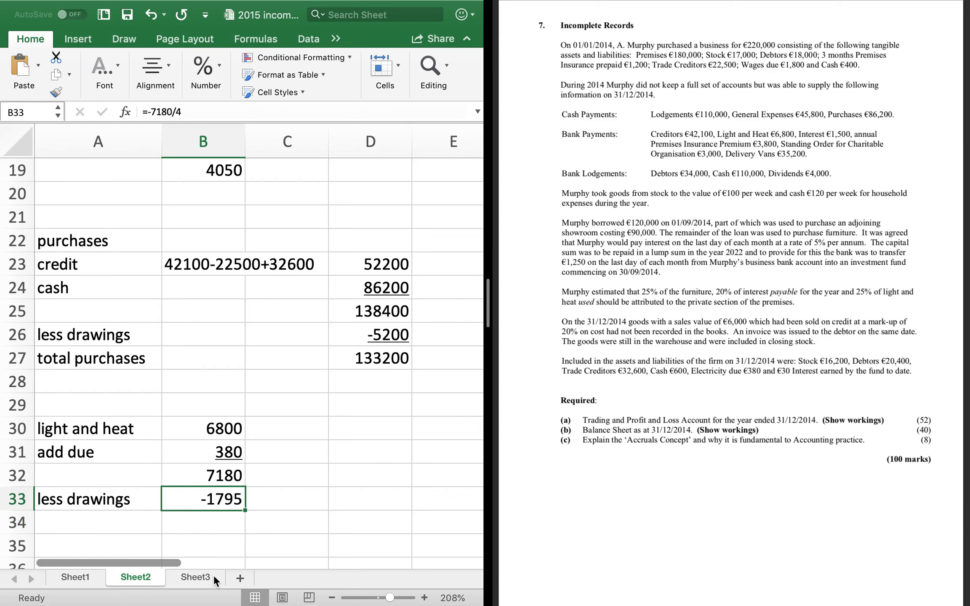
pyautogui.press('super+u')
# Calculate the light and heat expense after drawings in B34 with =B32+B33
pyautogui.press('Down')
pyautogui.write('=')
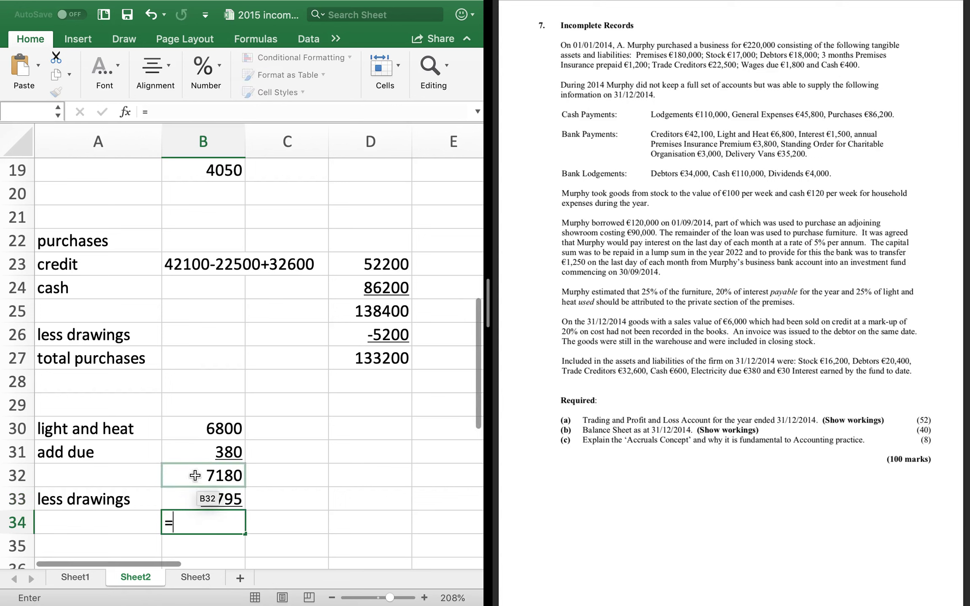
pyautogui.click(204, 476)
pyautogui.write('+B33')
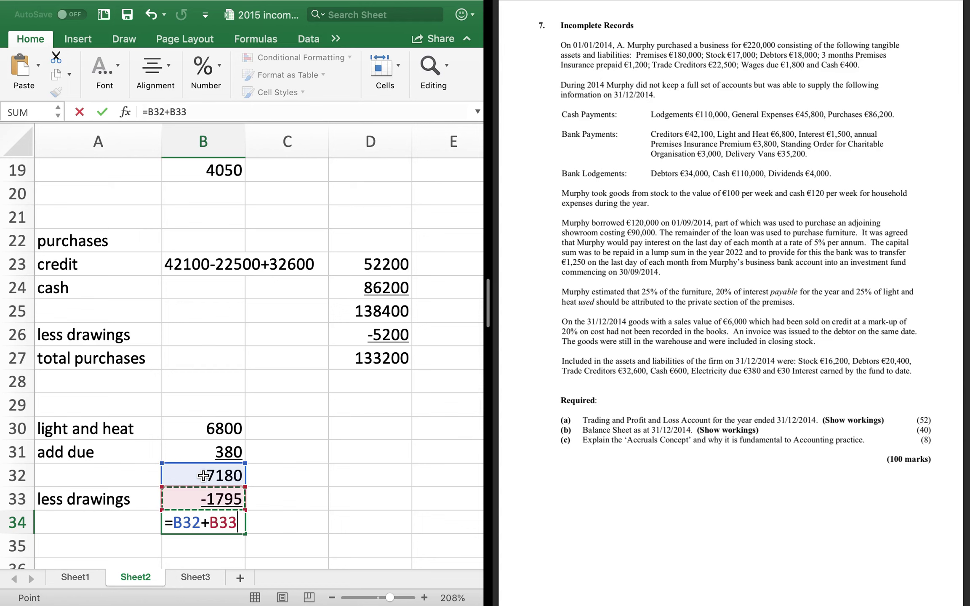
pyautogui.press('Return')
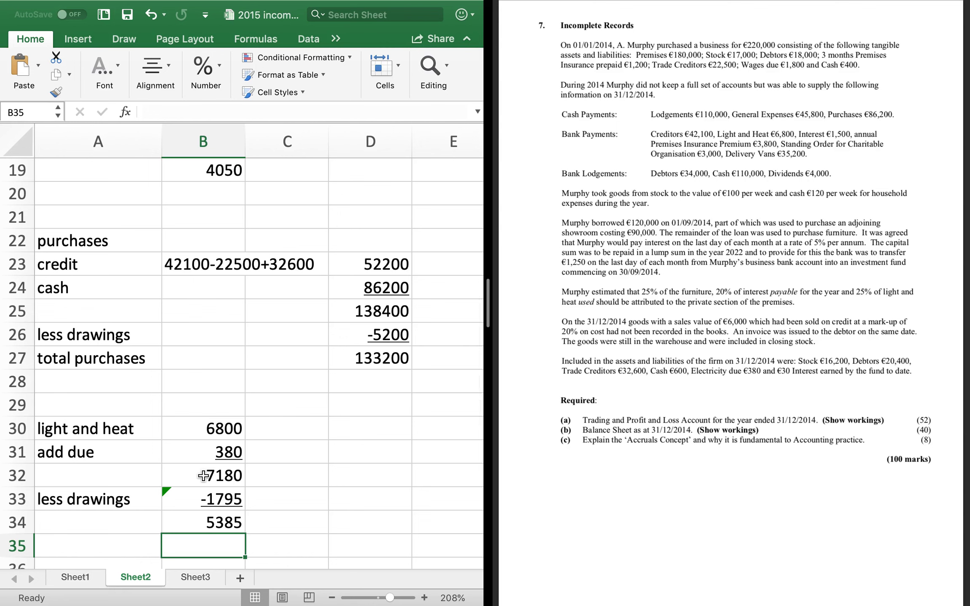
# On Sheet1, label A14 under Less Expenses as light and heat and enter 5385 in C14
pyautogui.click(68, 579)
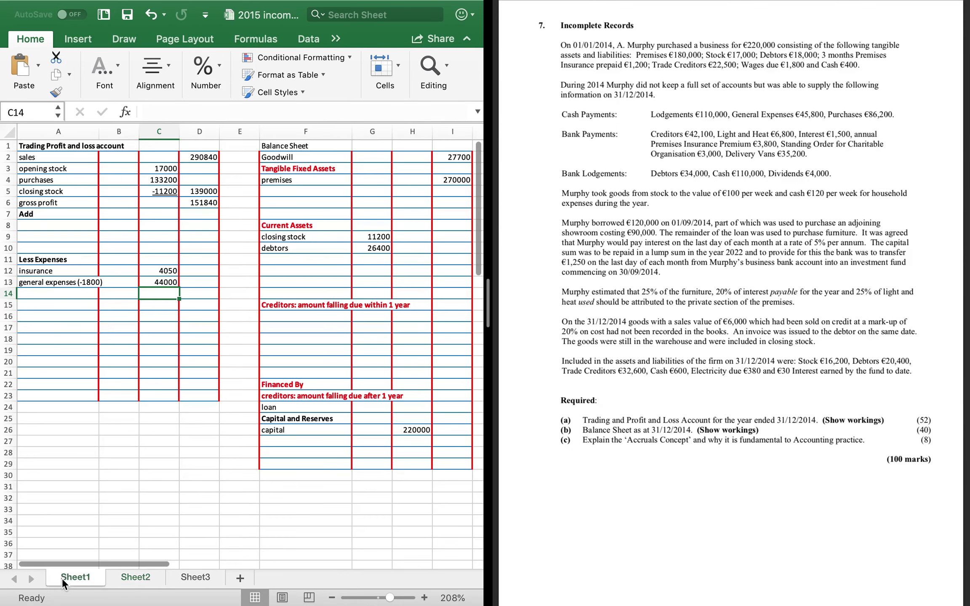
pyautogui.click(35, 299)
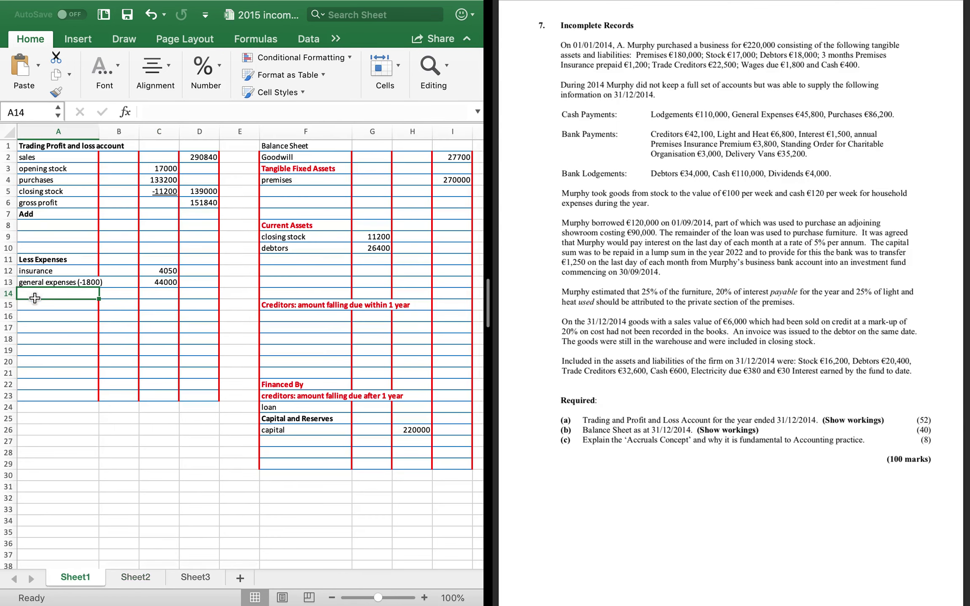
pyautogui.write('light and h')
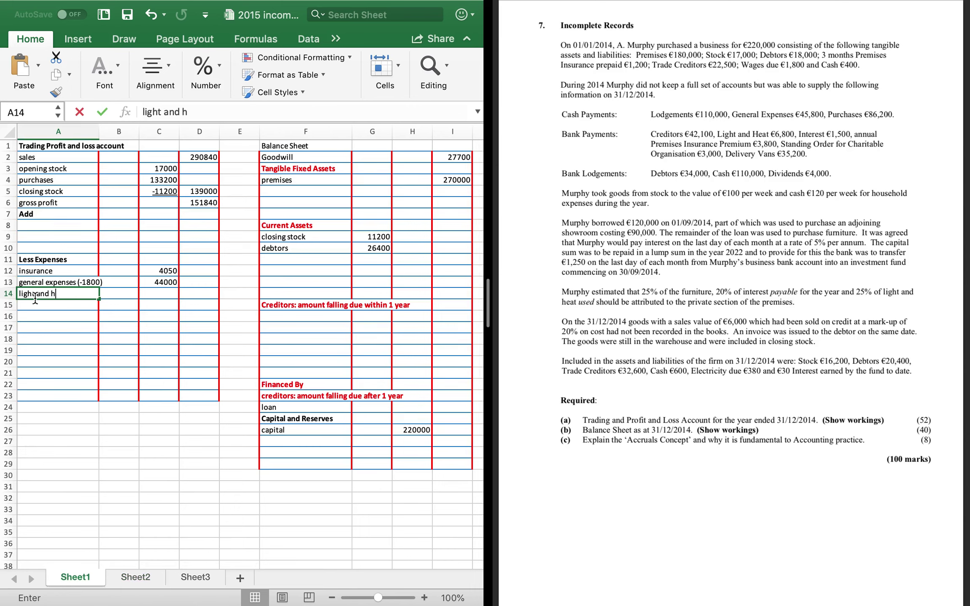
pyautogui.write('eat')
pyautogui.press('Tab')
pyautogui.press('Tab')
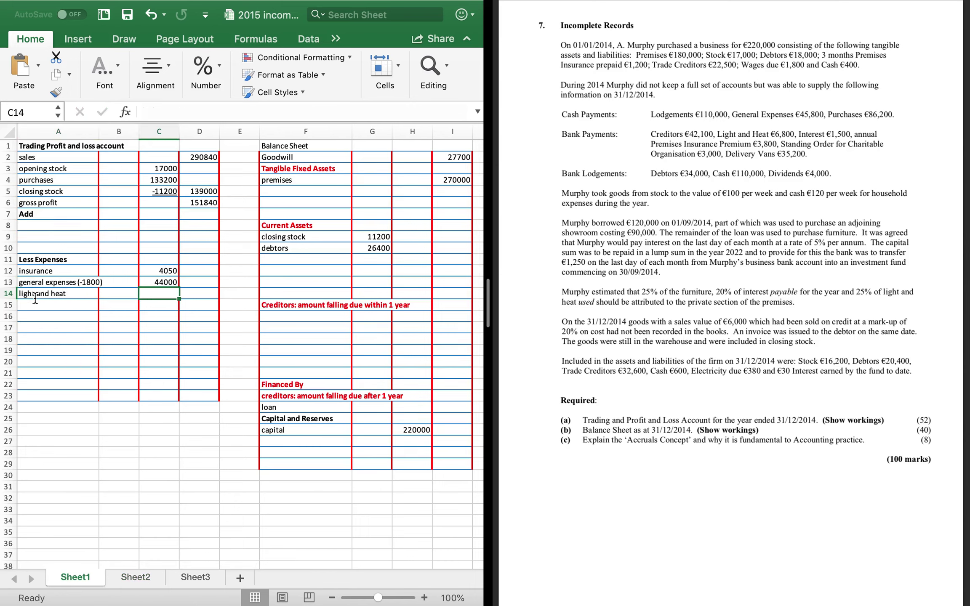
pyautogui.write('5385')
pyautogui.press('Return')
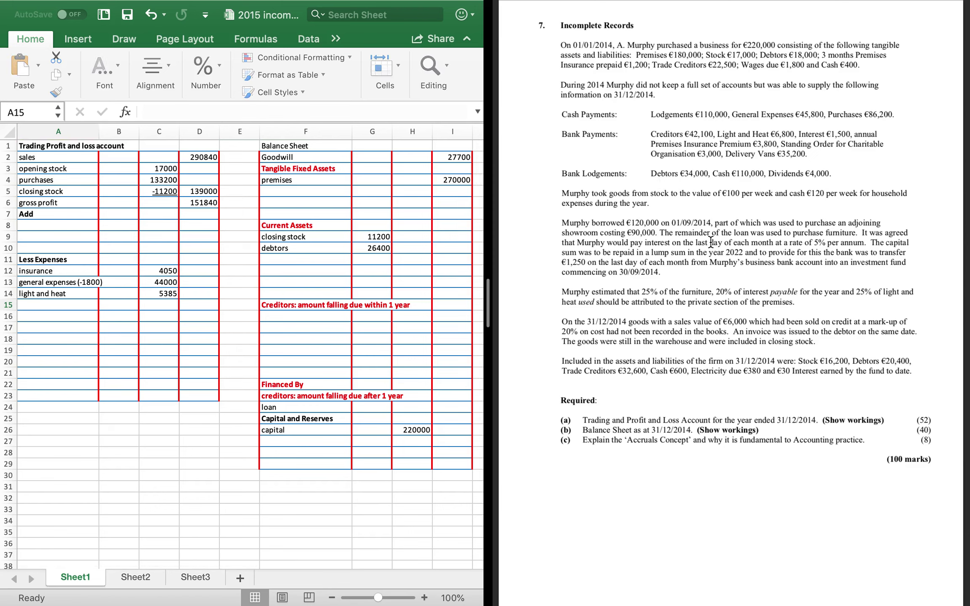
# Label F16 under Creditors: amount falling due within 1 year as loan interest due
pyautogui.click(270, 316)
pyautogui.write('l')
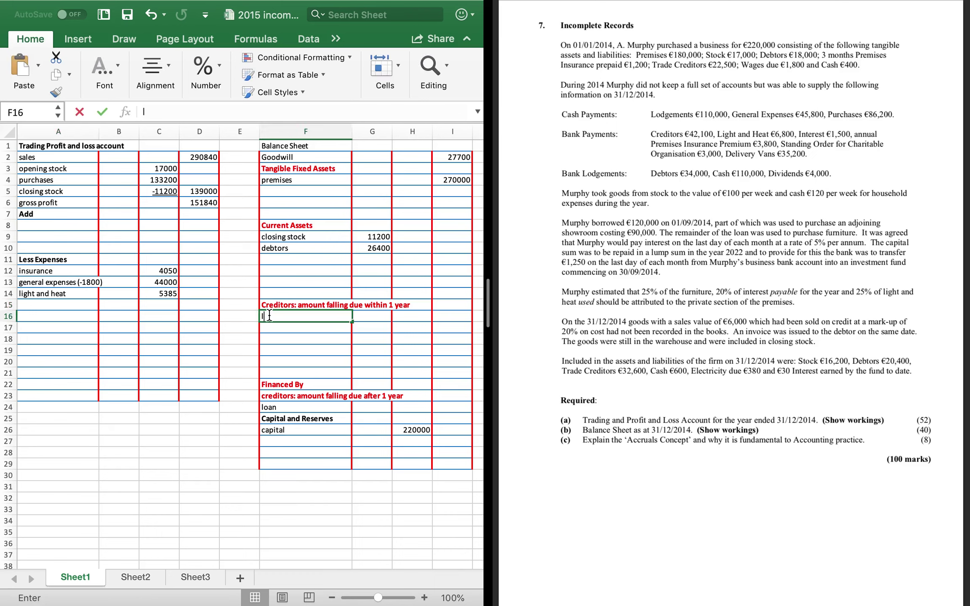
pyautogui.write('oan interest du')
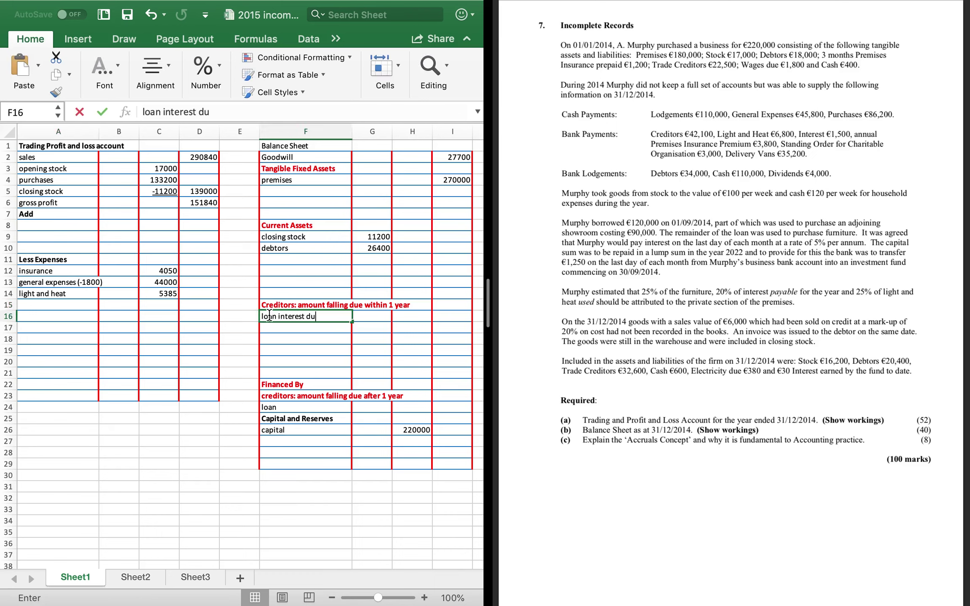
pyautogui.write('e')
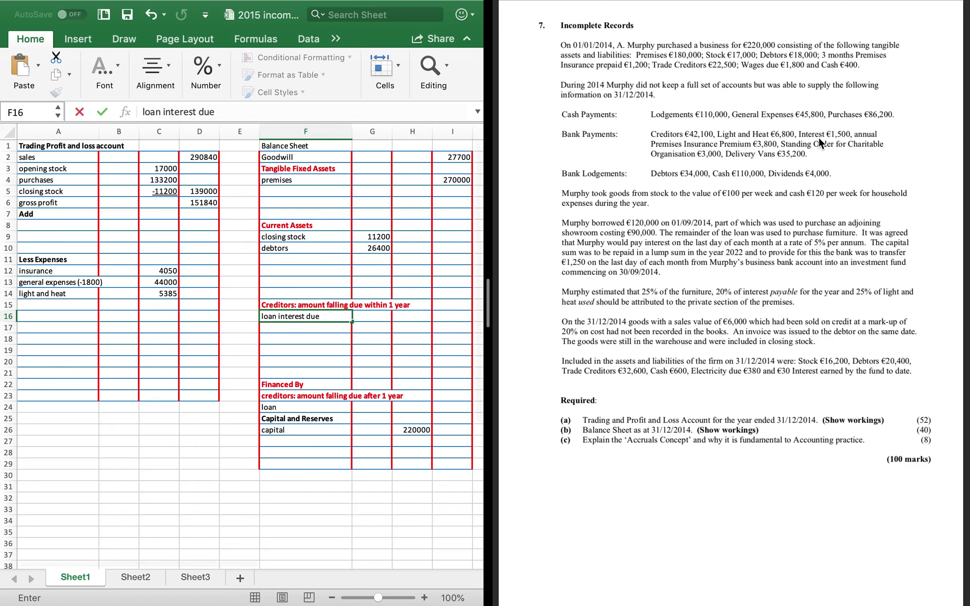
pyautogui.press('Return')
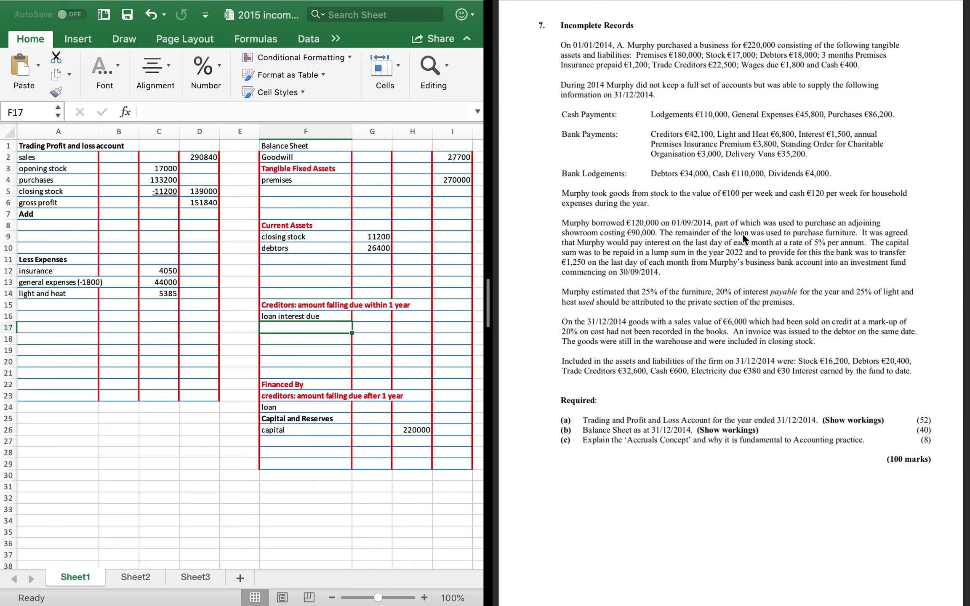
# Enter the charitable standing order as an expense, with covenent in A15 and 3000 in C15
pyautogui.click(691, 147)
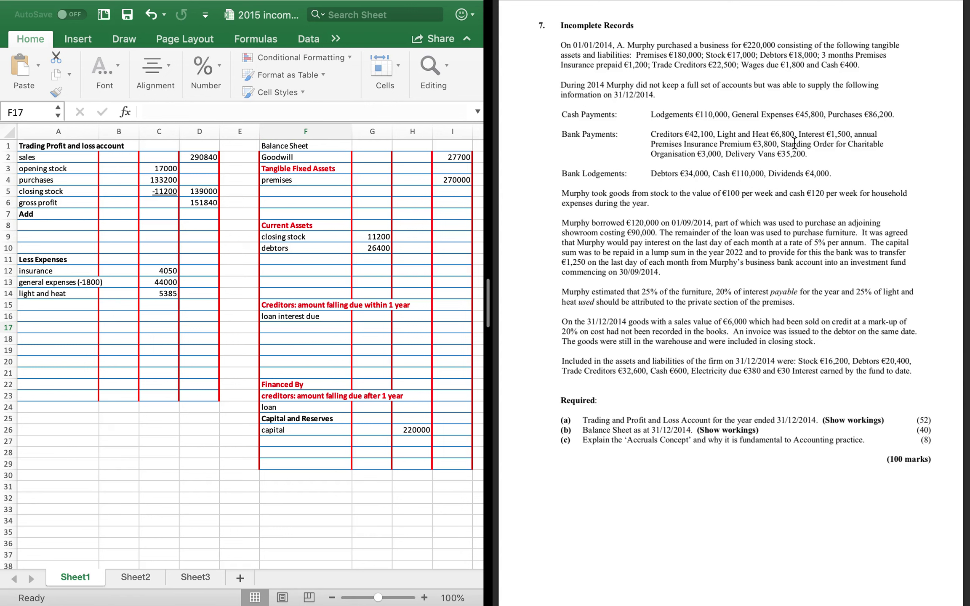
pyautogui.click(26, 306)
pyautogui.click(25, 301)
pyautogui.write('coven')
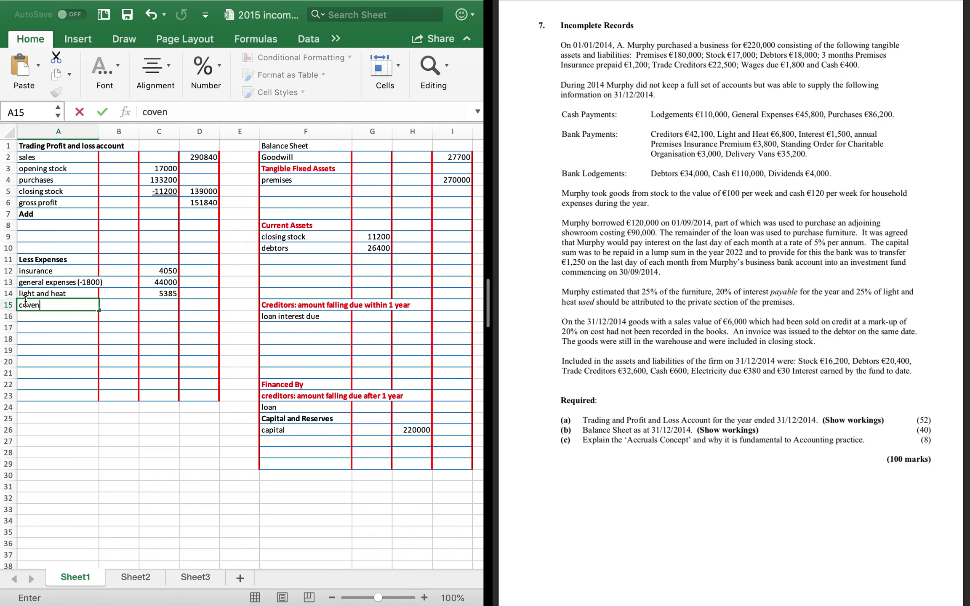
pyautogui.write('ent')
pyautogui.press('Tab')
pyautogui.press('Tab')
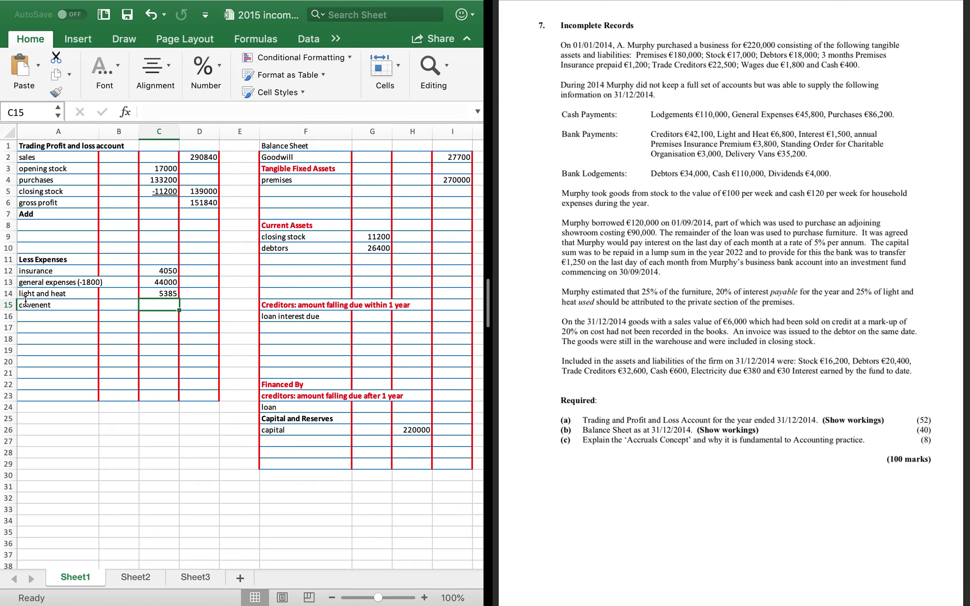
pyautogui.write('3000')
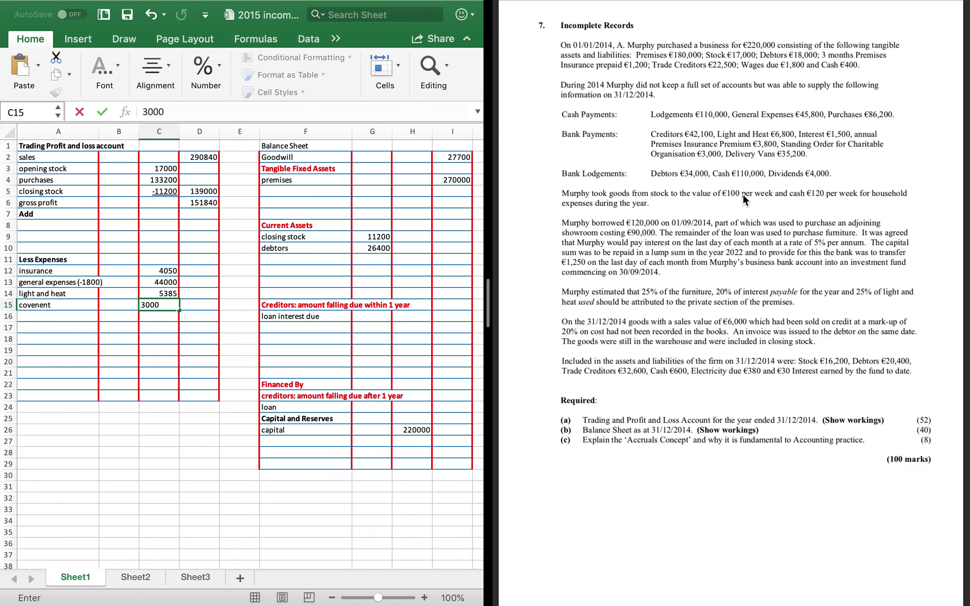
# Record the delivery vans under Tangible Fixed Assets in the balance sheet, with delivery vans in F5 and 35200 in I5
pyautogui.click(765, 156)
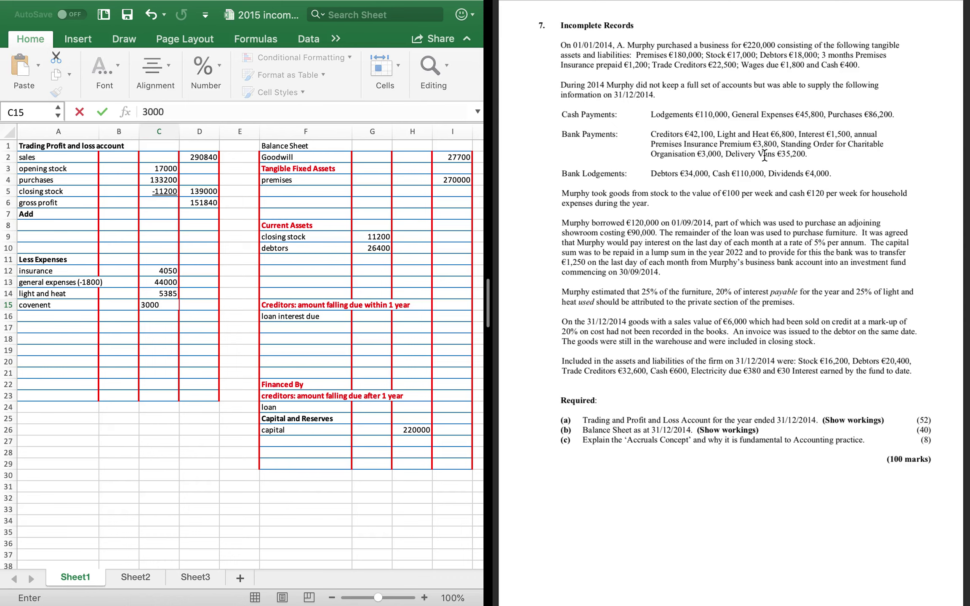
pyautogui.doubleClick(790, 154)
pyautogui.click(323, 192)
pyautogui.write('delivery cv')
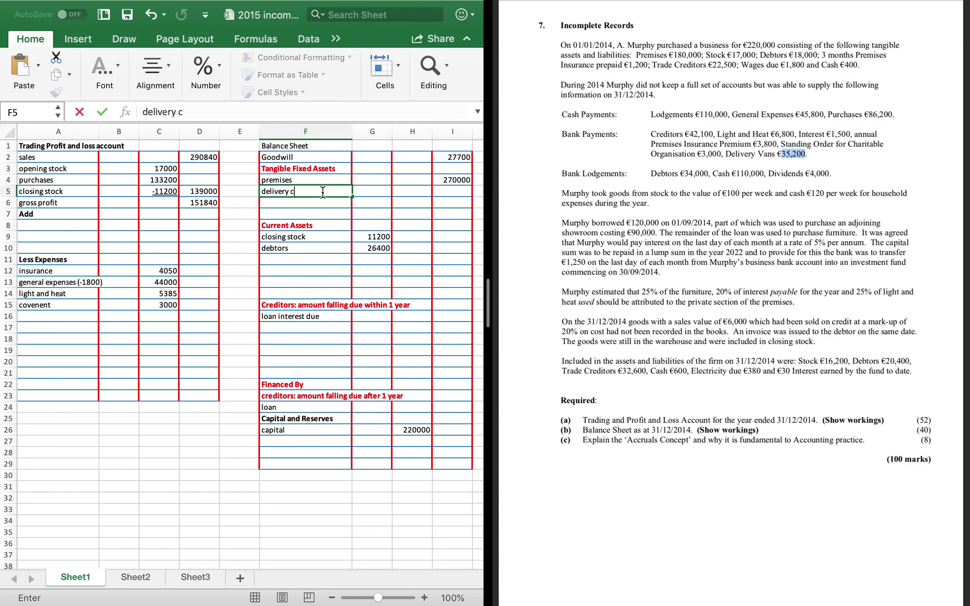
pyautogui.press('BackSpace')
pyautogui.press('BackSpace')
pyautogui.write('vans')
pyautogui.press('Tab')
pyautogui.press('Tab')
pyautogui.press('Tab')
pyautogui.write('3')
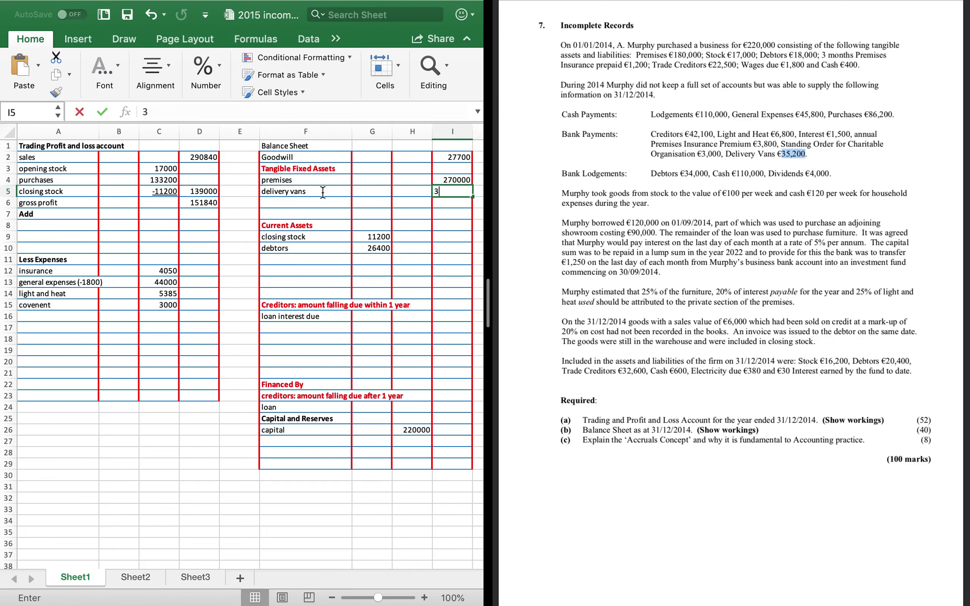
pyautogui.write('5200')
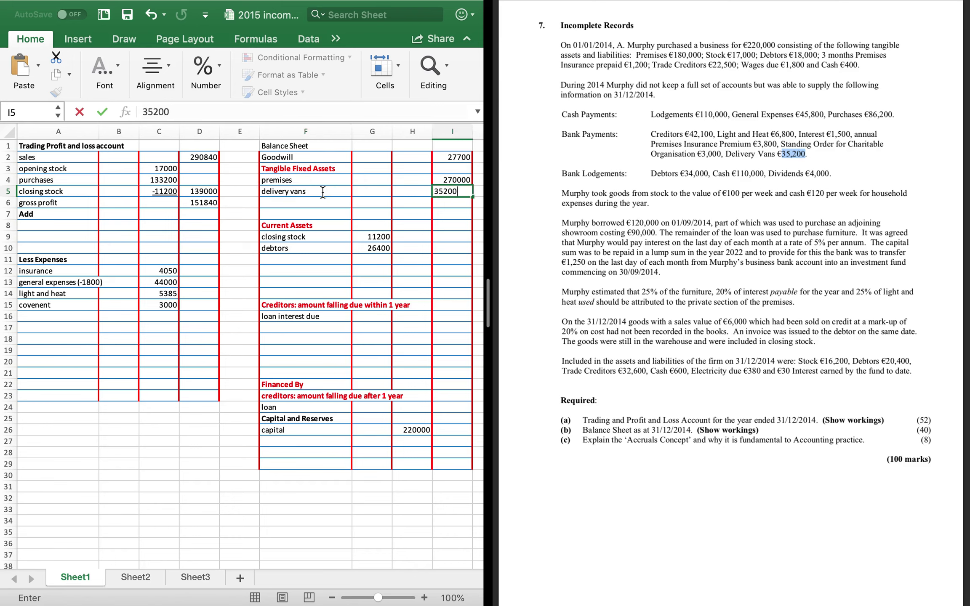
pyautogui.press('Return')
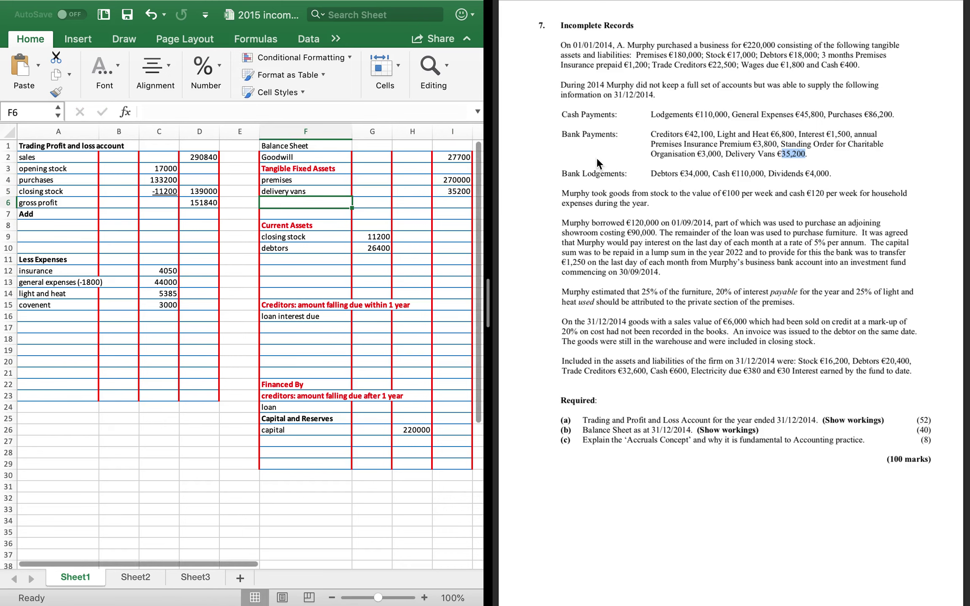
# Enter a label beginning with cap in F27, under capital in the Capital and Reserves section
pyautogui.click(733, 171)
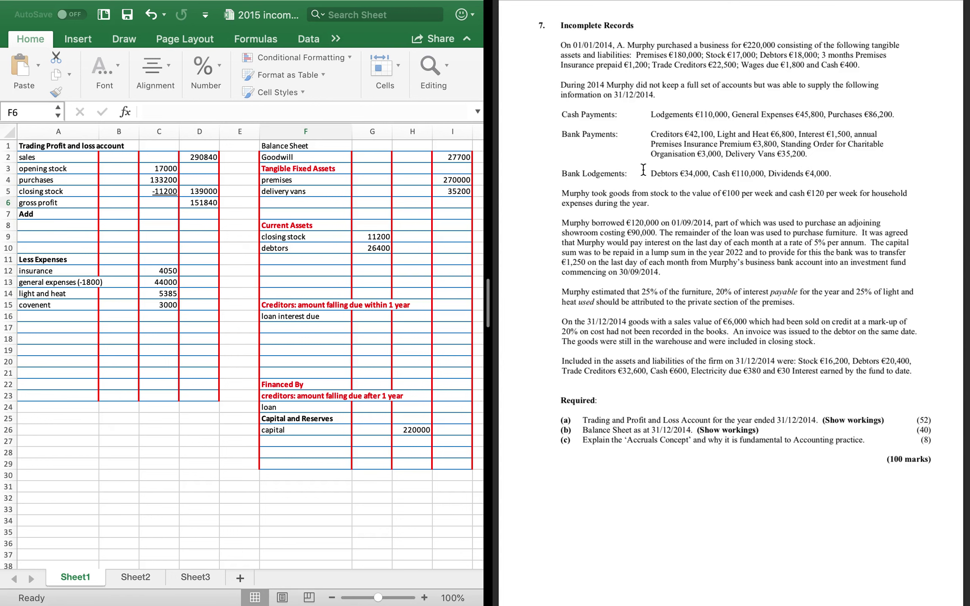
pyautogui.click(285, 442)
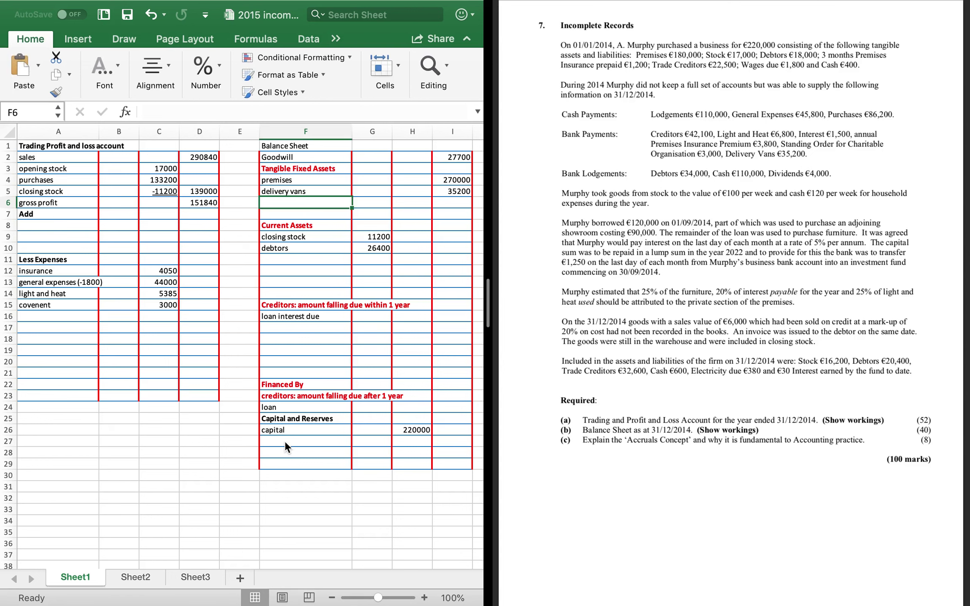
pyautogui.click(285, 442)
pyautogui.write('cap')
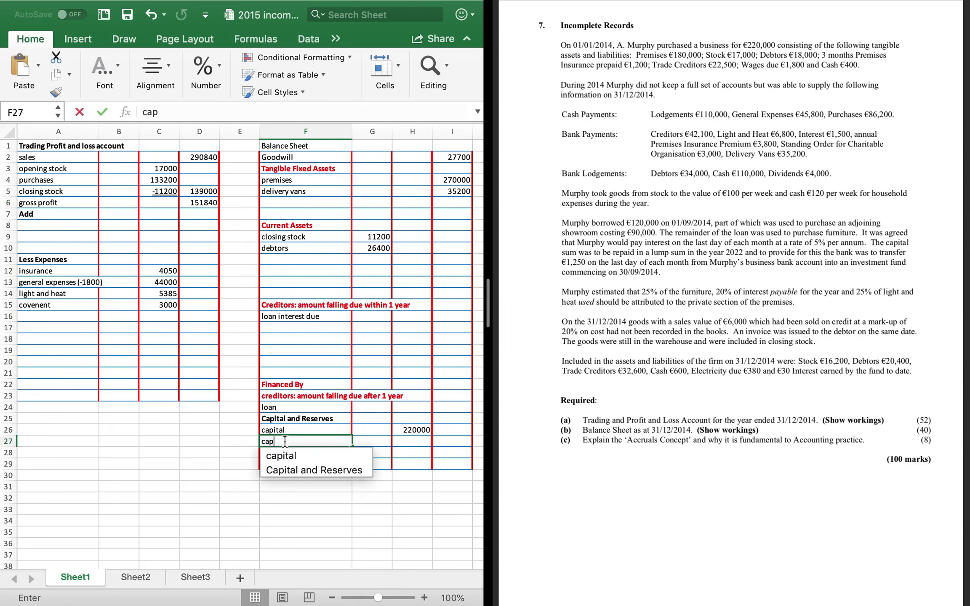
# Complete the "capital introduced" label in F27 under Capital and Reserves and enter 4000 for it in H27
pyautogui.write('ital introduced')
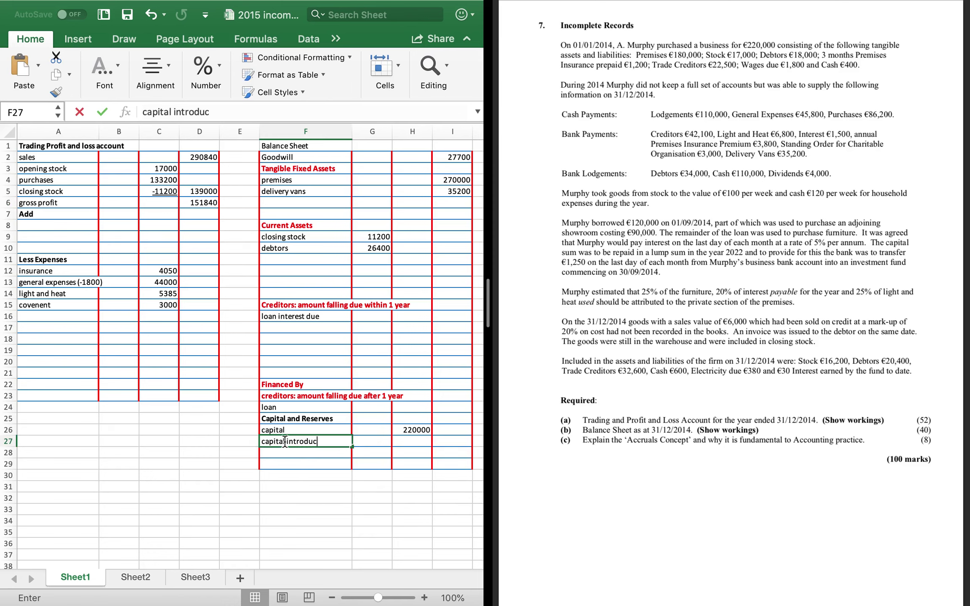
pyautogui.click(409, 442)
pyautogui.write('4000')
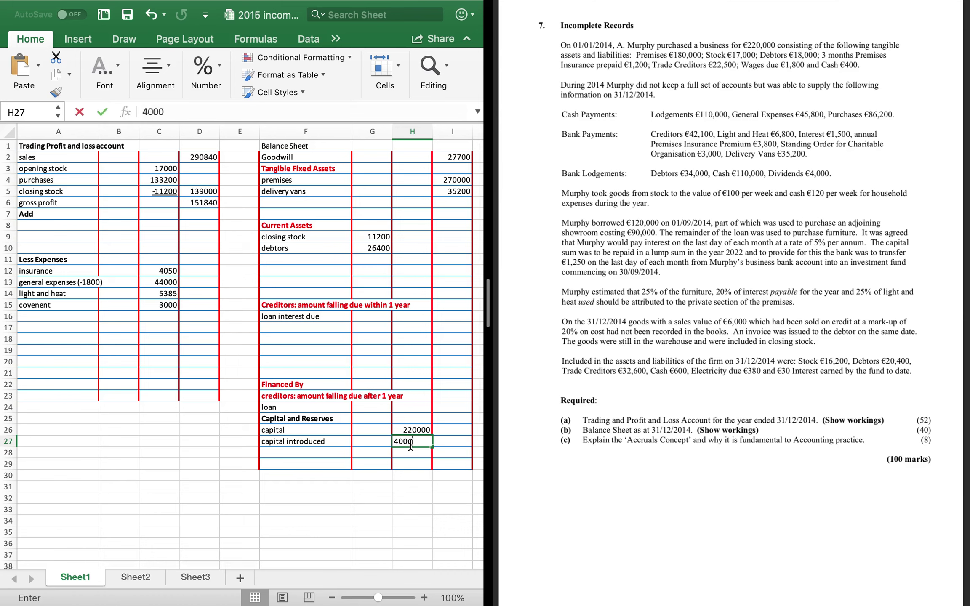
pyautogui.press('Return')
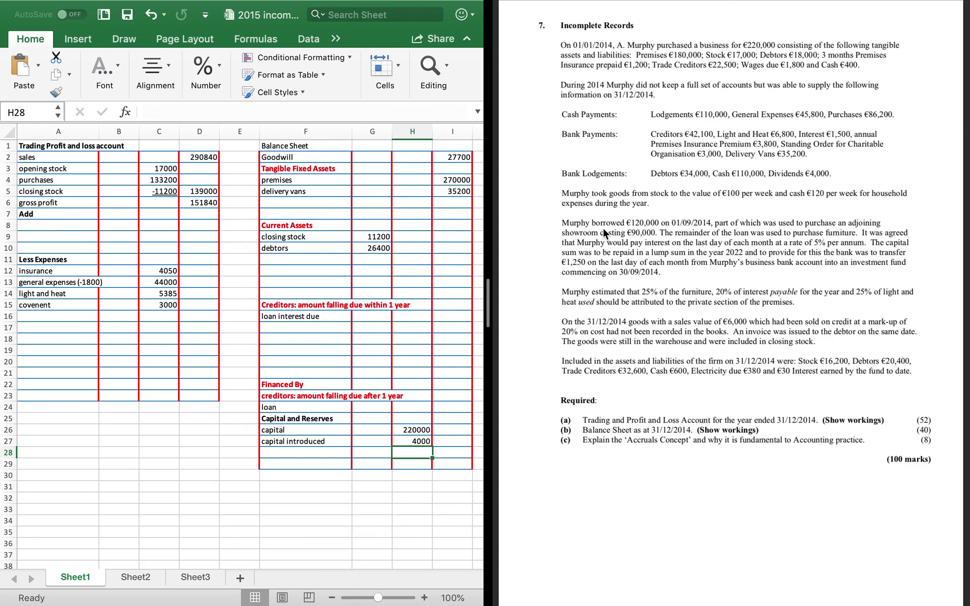
# Enter 120000 in I24 as the loan falling due after 1 year
pyautogui.click(451, 407)
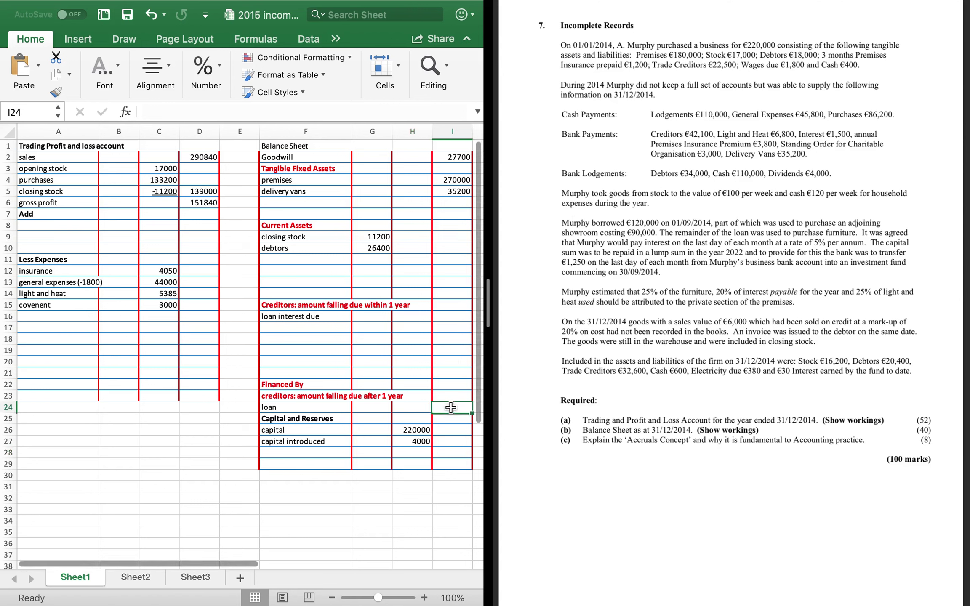
pyautogui.write('120000')
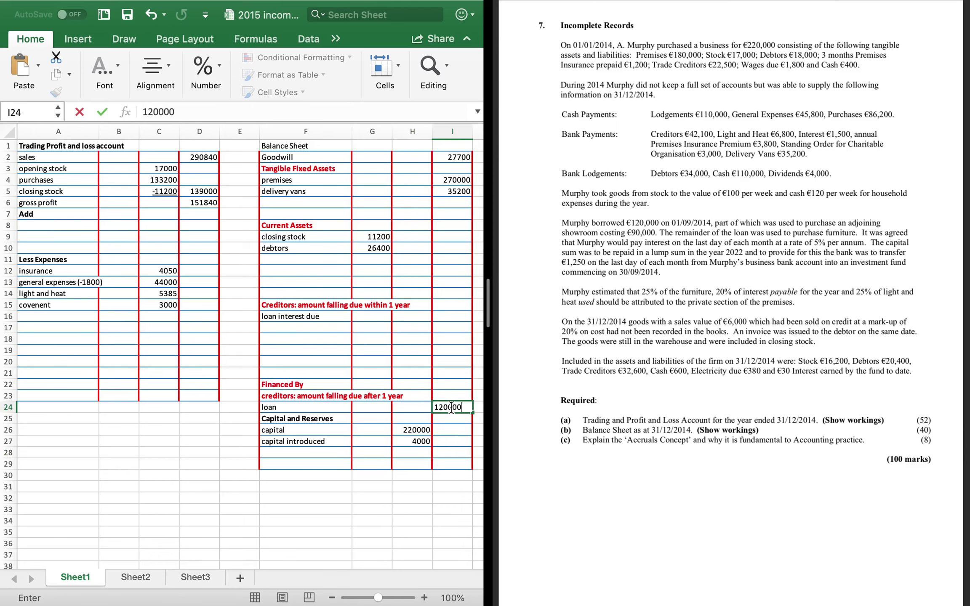
pyautogui.click(687, 235)
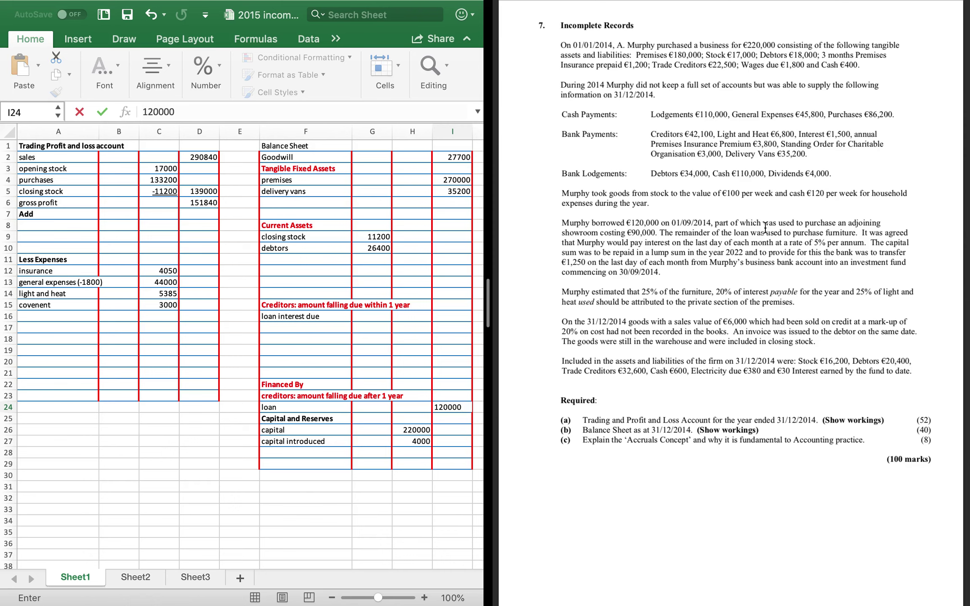
pyautogui.click(273, 199)
pyautogui.write('furni')
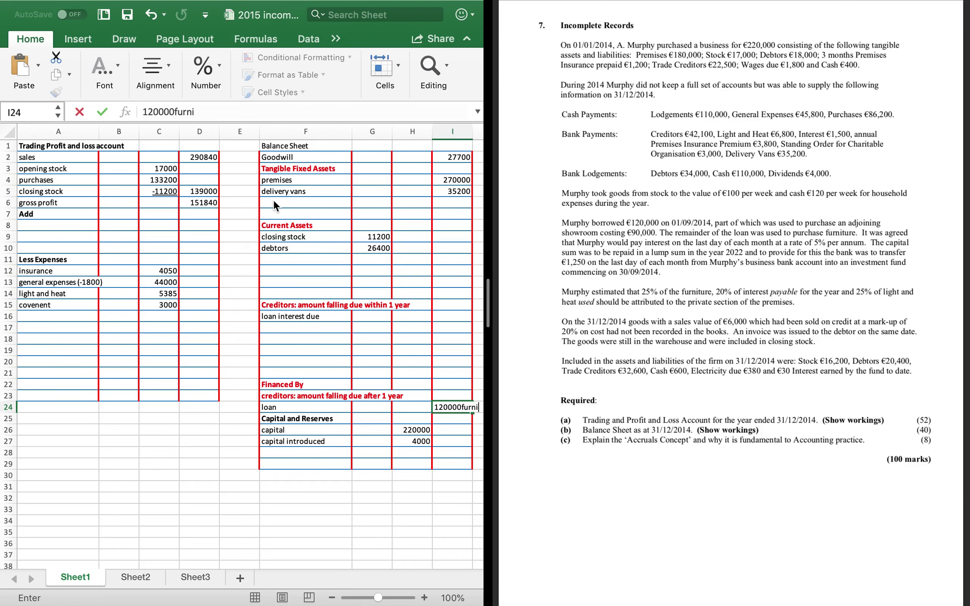
pyautogui.press('BackSpace')
pyautogui.press('BackSpace')
pyautogui.press('BackSpace')
pyautogui.press('BackSpace')
pyautogui.press('BackSpace')
# Add furniture to the tangible fixed assets in row 6 of the balance sheet, with 30000 in I6
pyautogui.click(274, 200)
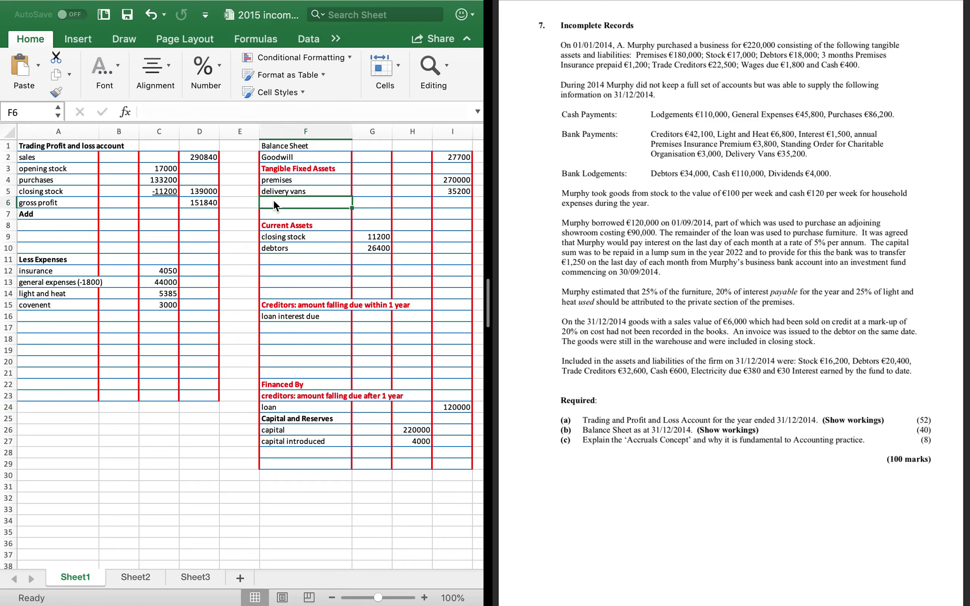
pyautogui.write('furniture')
pyautogui.press('Tab')
pyautogui.press('Tab')
pyautogui.press('Tab')
pyautogui.write('300')
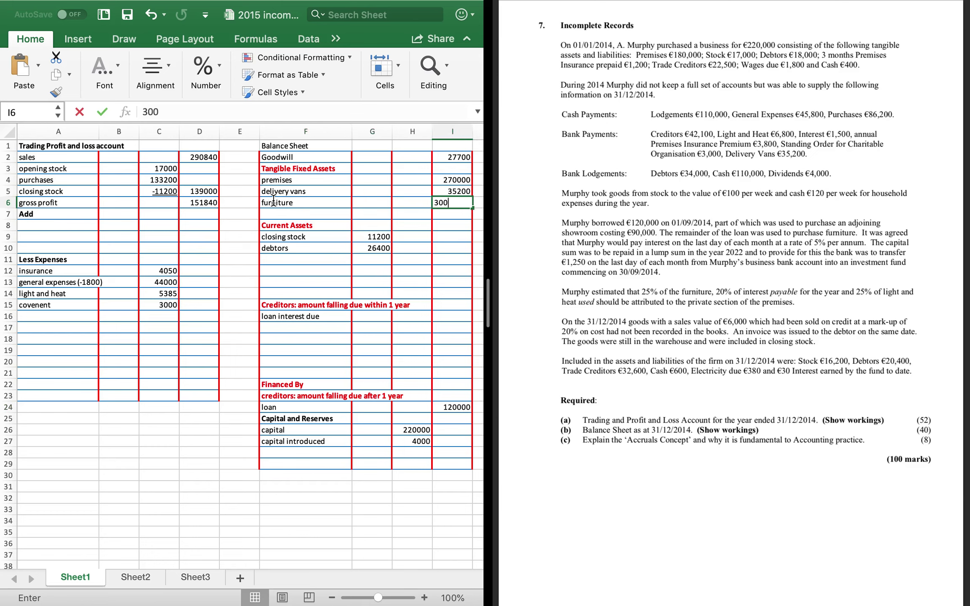
pyautogui.write('00')
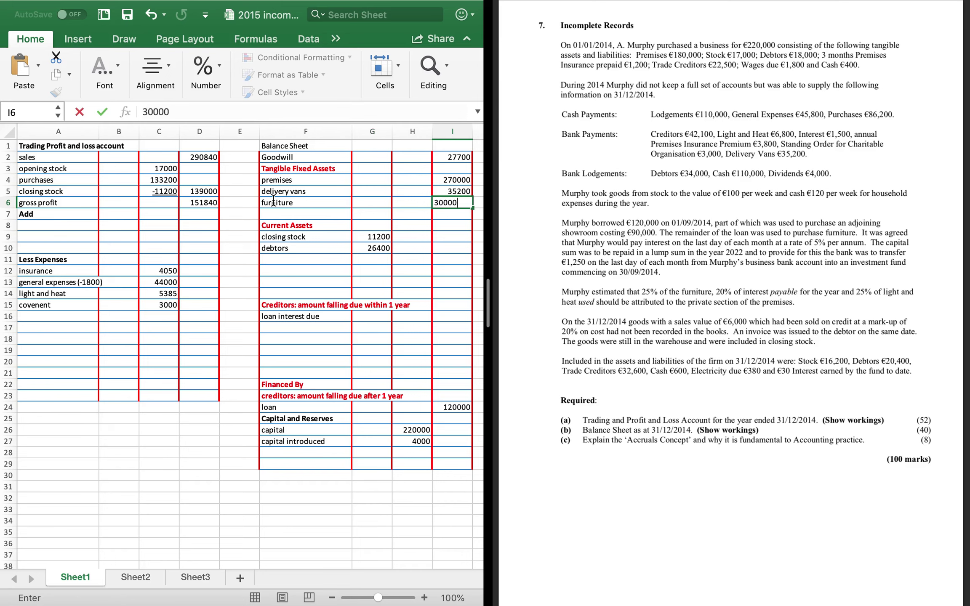
pyautogui.press('Return')
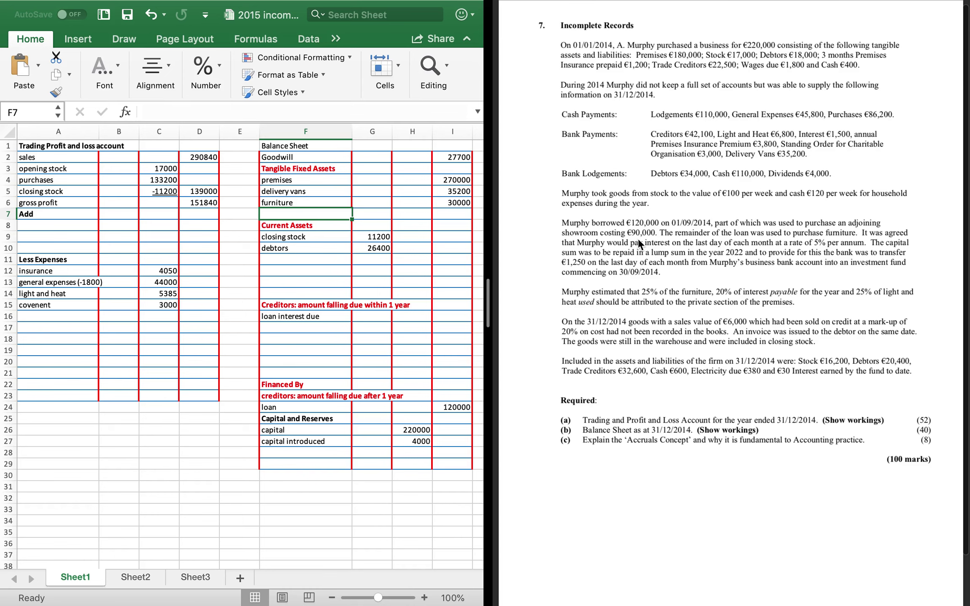
# On Sheet2, start a working in row 37 labelled "interest" with the note "5% of 120000*4/12" beside it
pyautogui.scroll(-1, 639, 238)
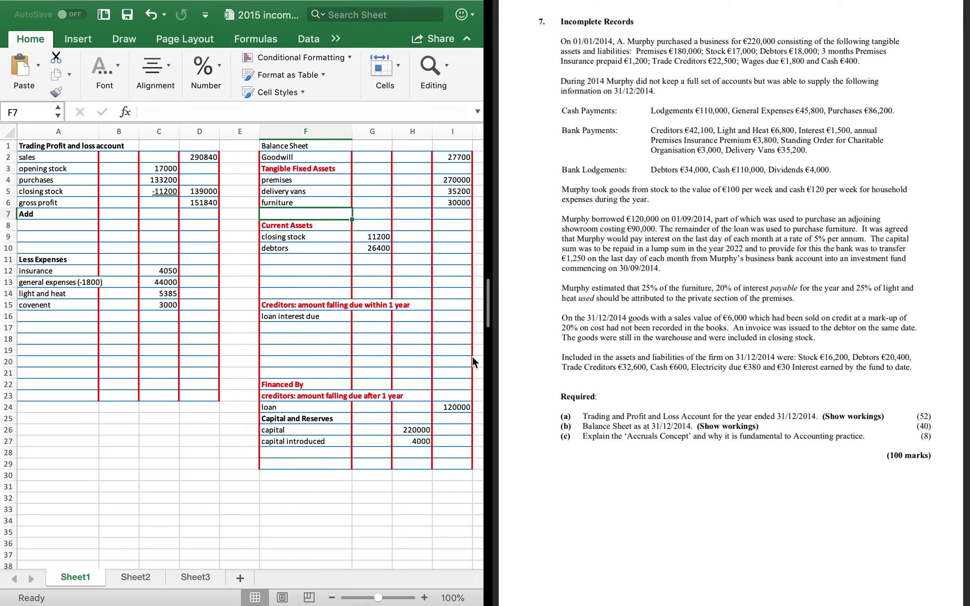
pyautogui.click(128, 572)
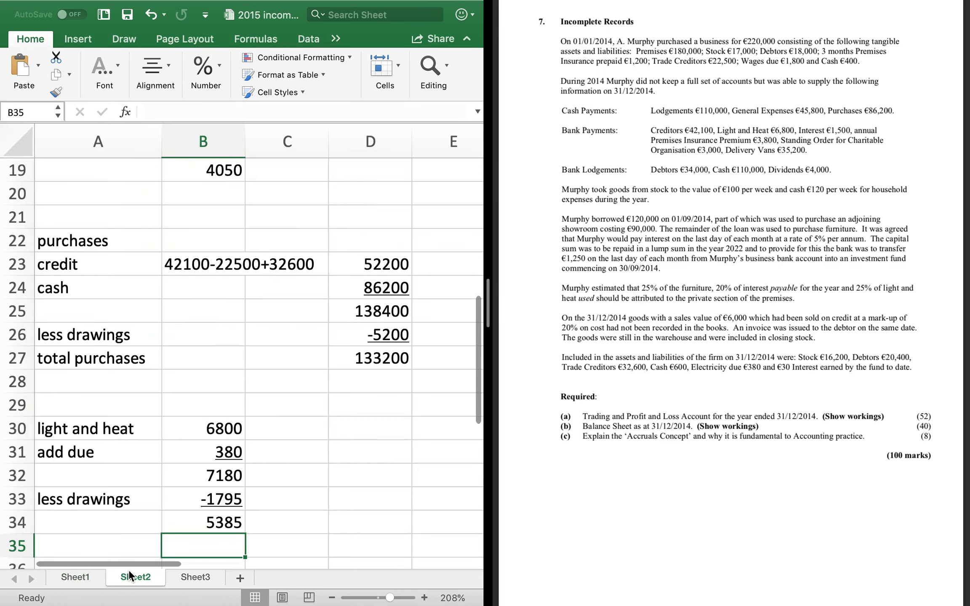
pyautogui.press('Down')
pyautogui.press('Down')
pyautogui.press('Down')
pyautogui.press('Up')
pyautogui.press('Left')
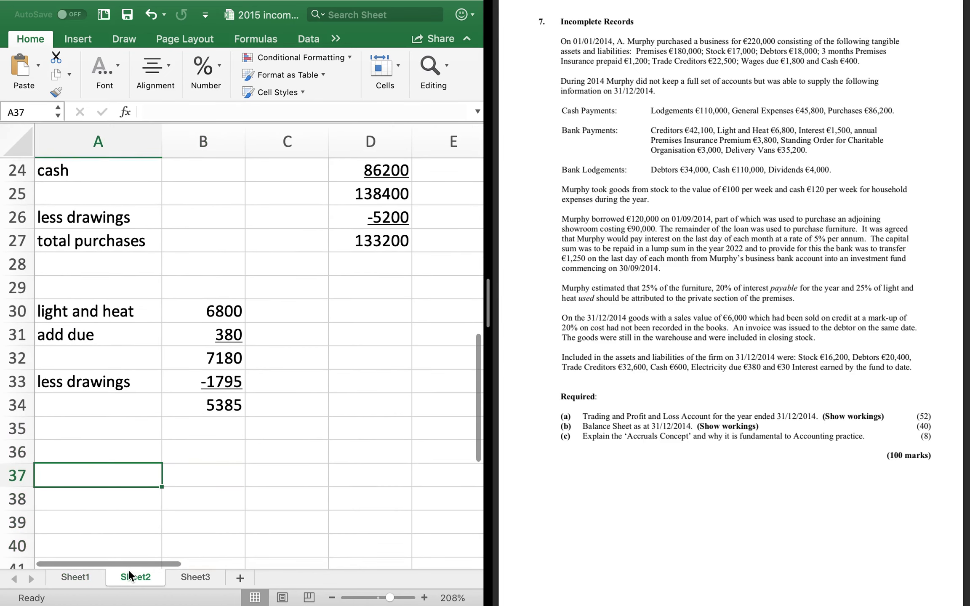
pyautogui.write('interest')
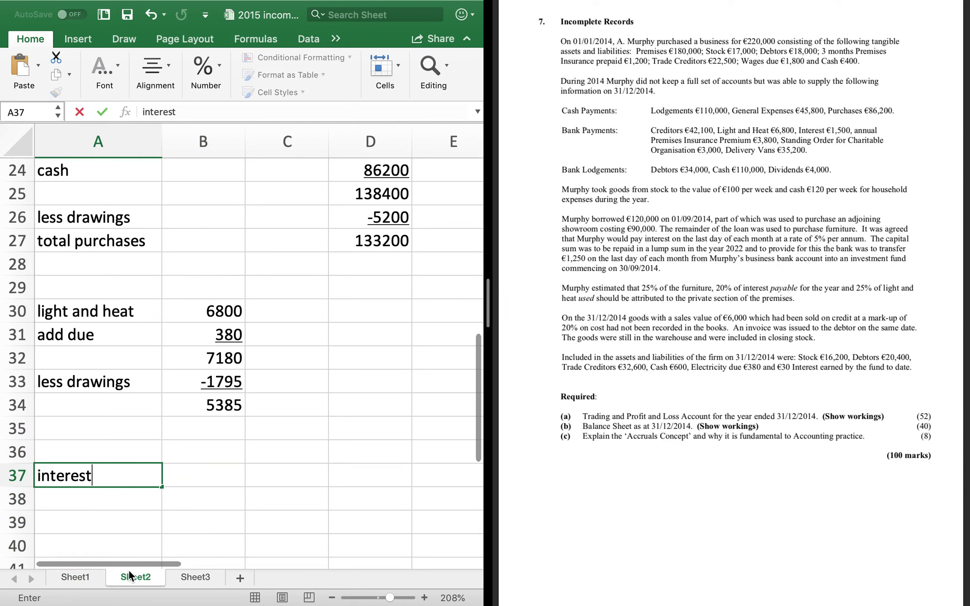
pyautogui.press('Tab')
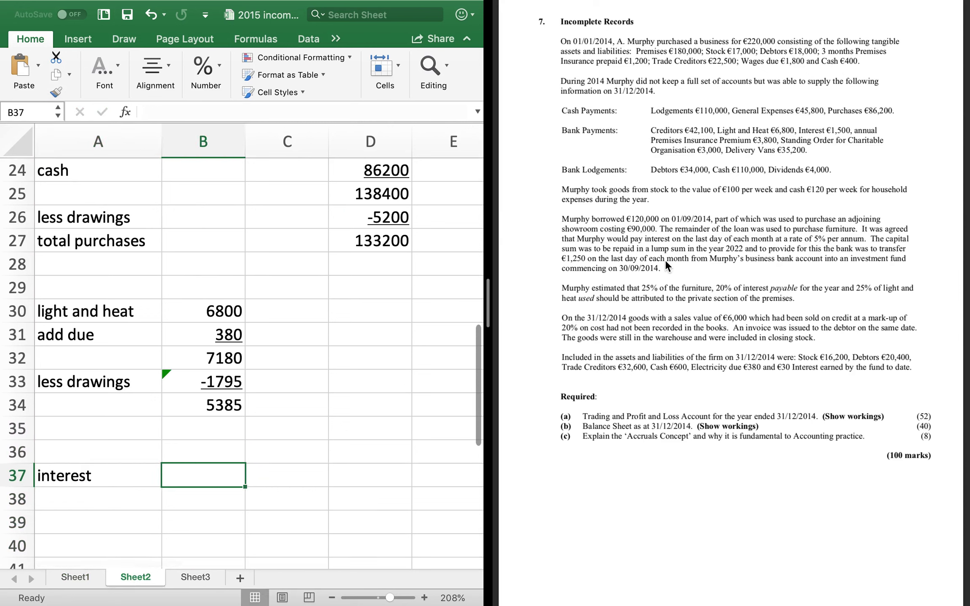
pyautogui.write('5% of ')
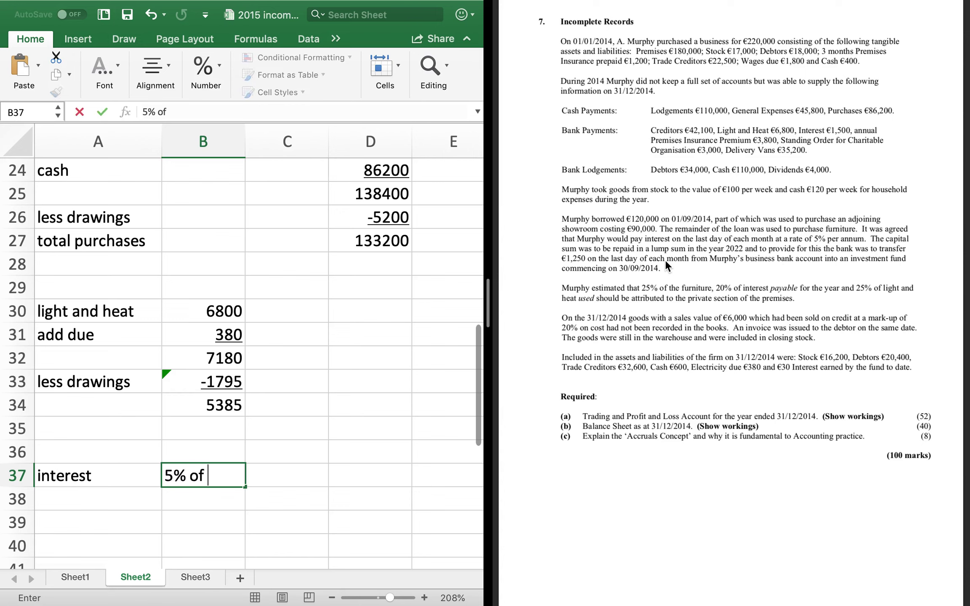
pyautogui.write('120000')
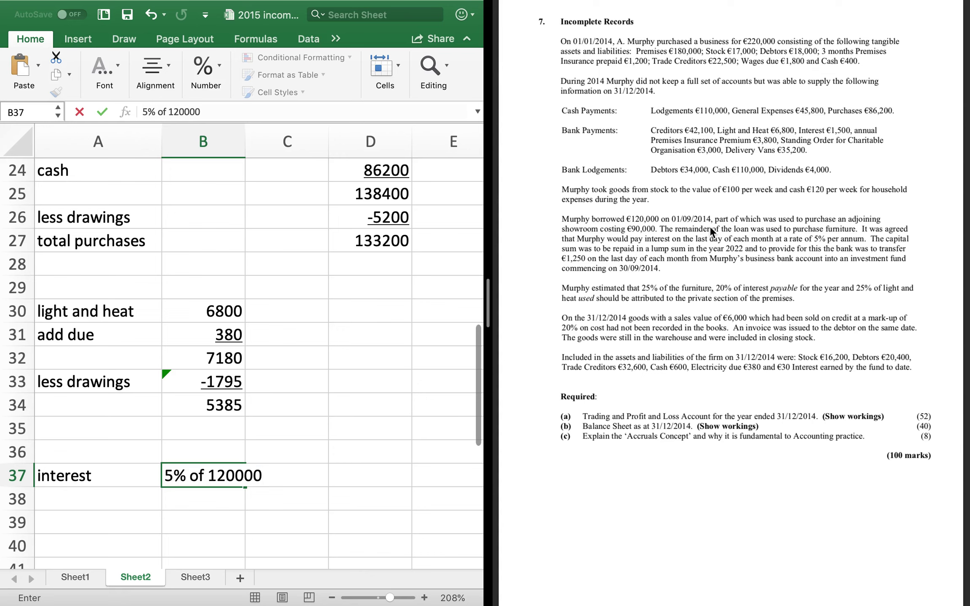
pyautogui.write('*4/12')
# Calculate the interest in D37 with the formula =.05*120000*4/12
pyautogui.click(392, 476)
pyautogui.write('=.0')
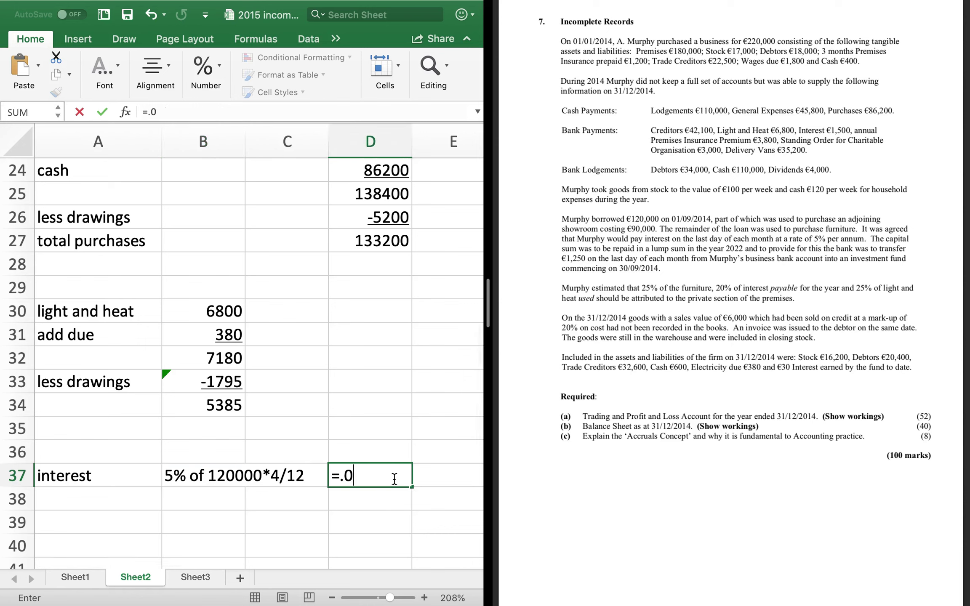
pyautogui.write('5*120')
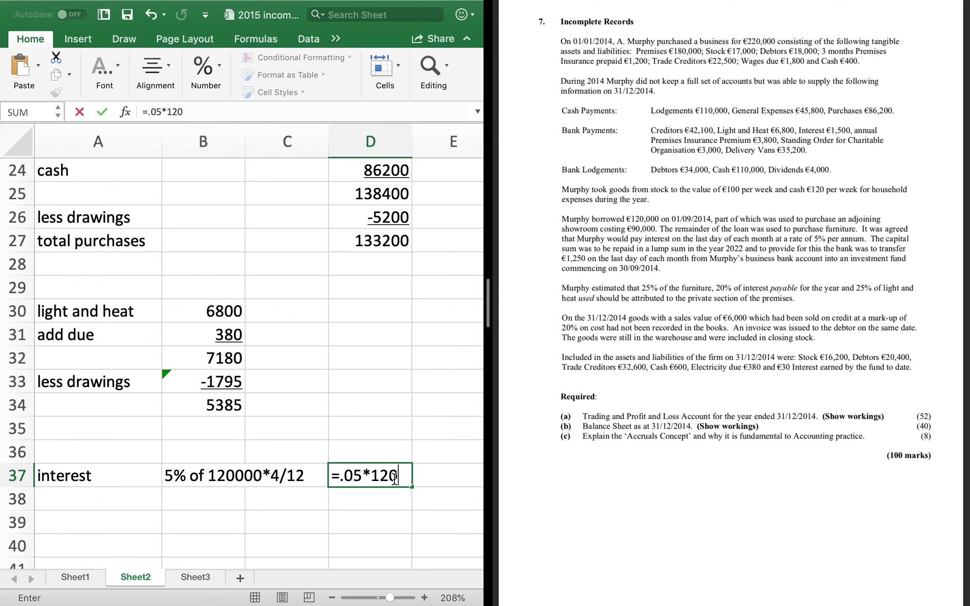
pyautogui.write('000*4/12')
pyautogui.press('Return')
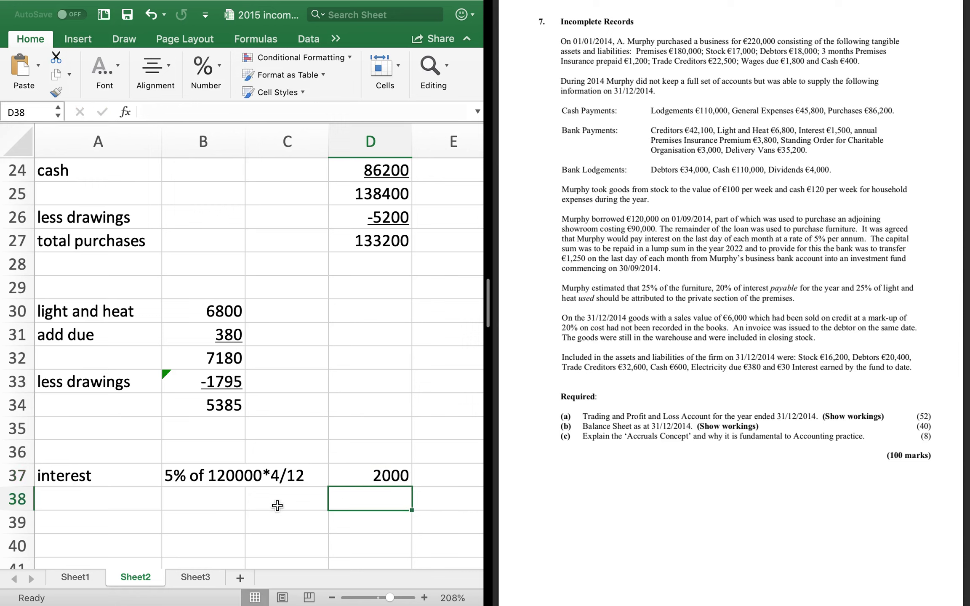
# Add a "less paid" line in row 38 of the interest working with an underlined -1500 in D38
pyautogui.press('Left')
pyautogui.press('Left')
pyautogui.press('Left')
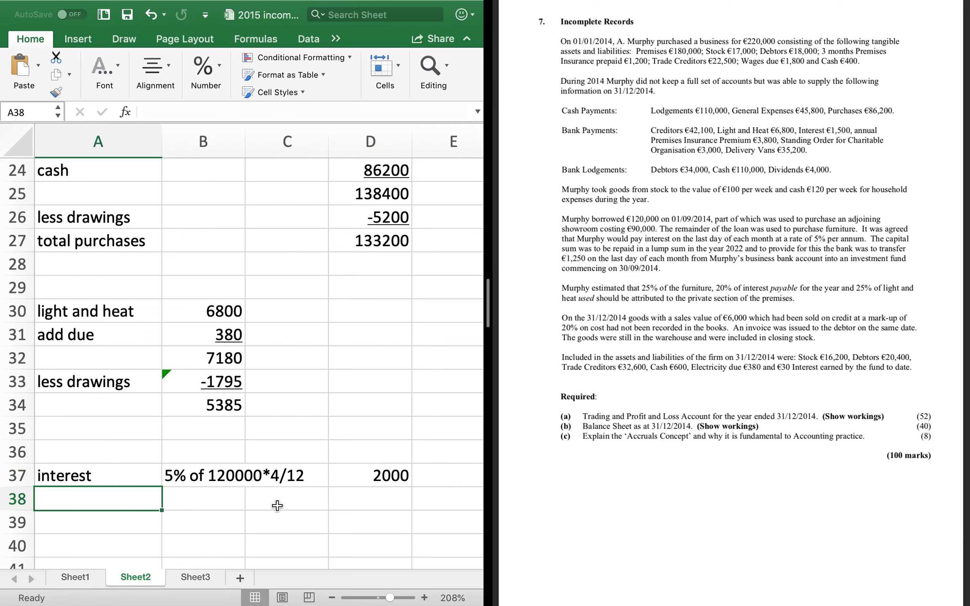
pyautogui.write('less paid')
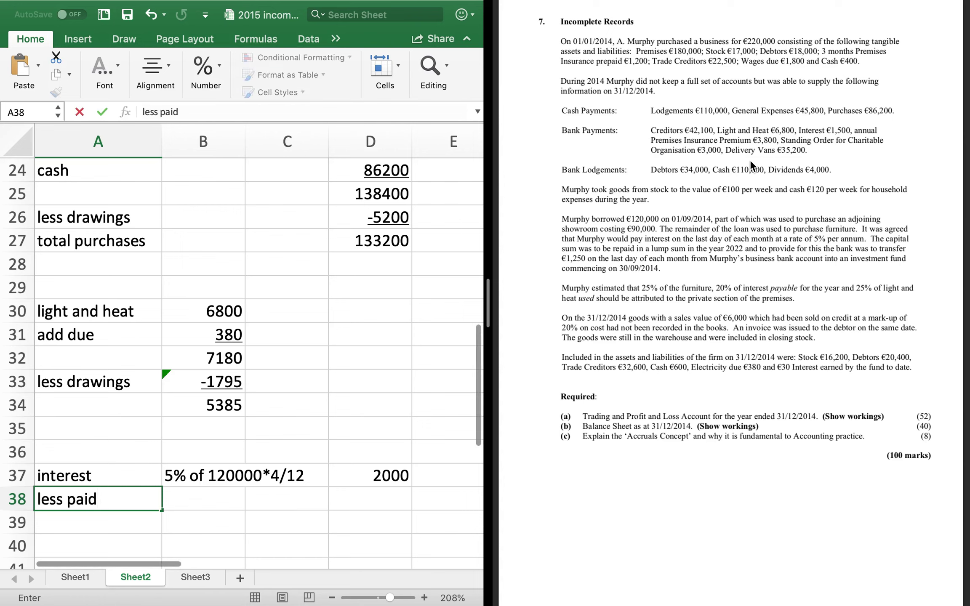
pyautogui.click(380, 498)
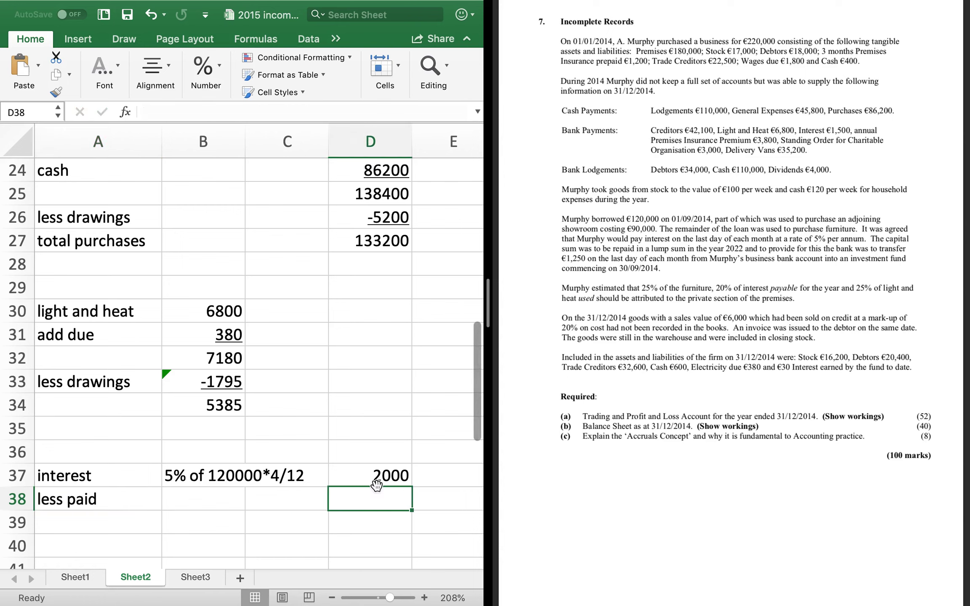
pyautogui.write('-1500')
pyautogui.press('Return')
pyautogui.press('Up')
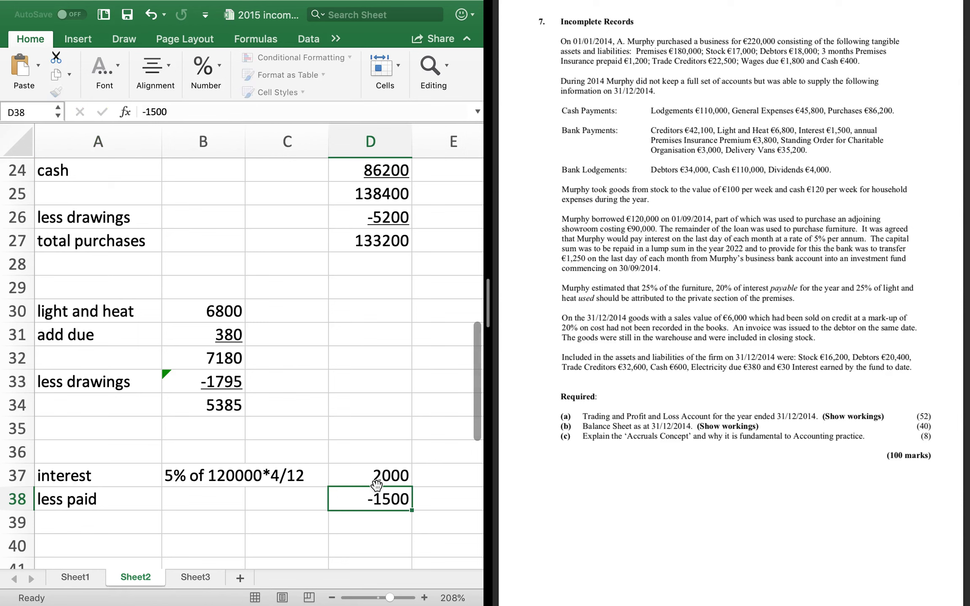
pyautogui.press('super+u')
# Enter 500 in D39 and label the row "loan interest due" in A39
pyautogui.press('Return')
pyautogui.write('500')
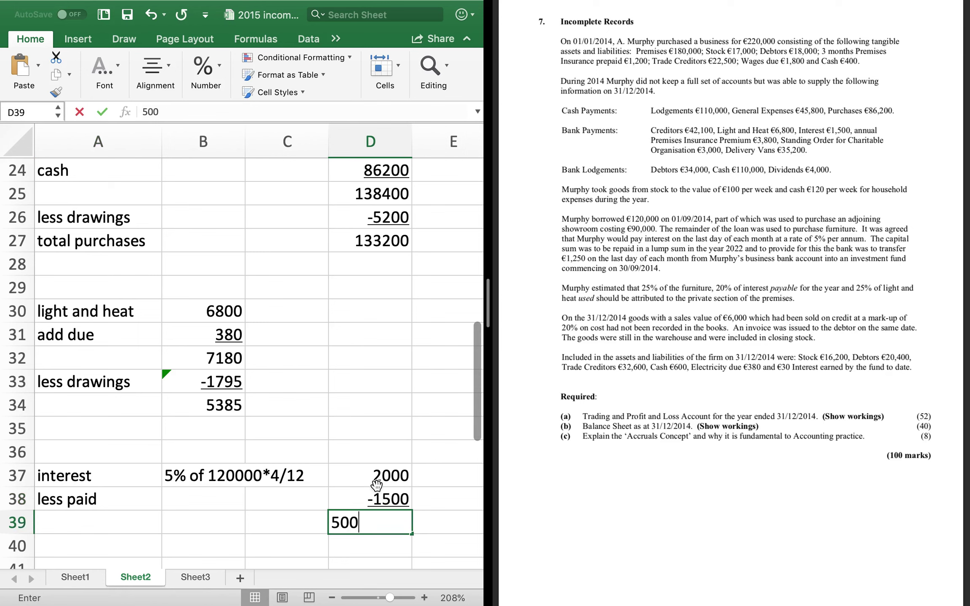
pyautogui.press('Return')
pyautogui.press('Up')
pyautogui.press('Left')
pyautogui.press('Left')
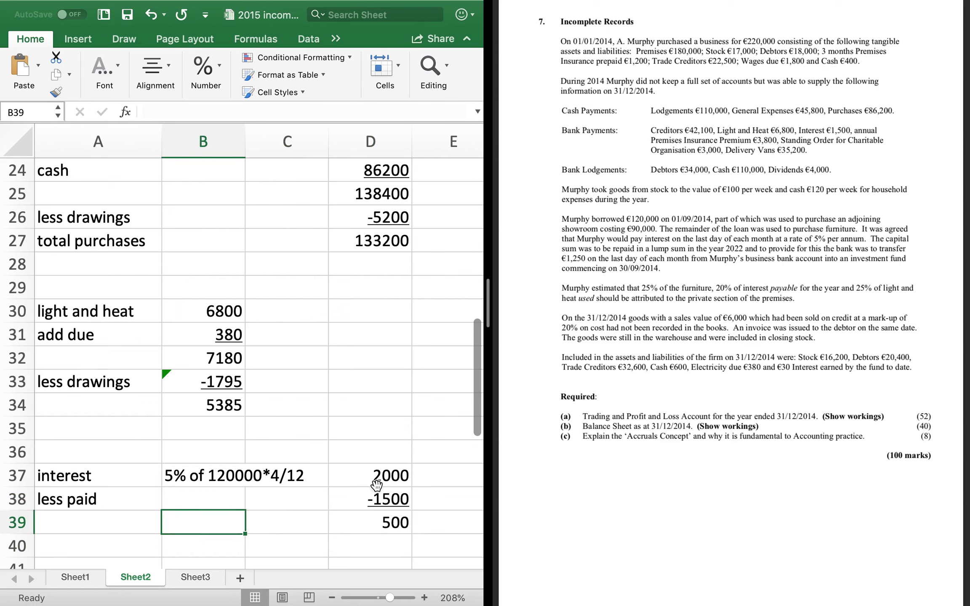
pyautogui.press('Left')
pyautogui.write('loan int')
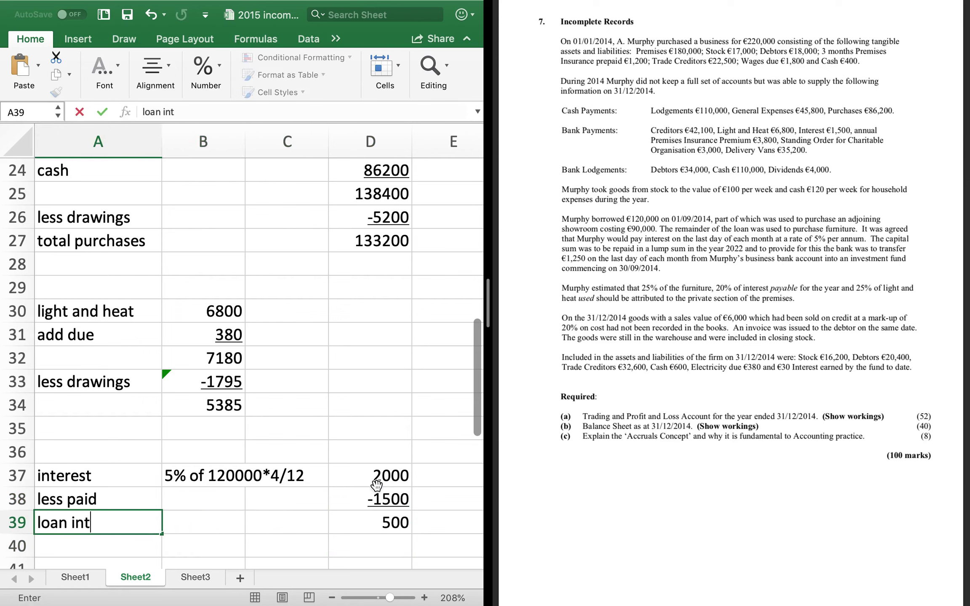
pyautogui.write('erest due')
pyautogui.press('Return')
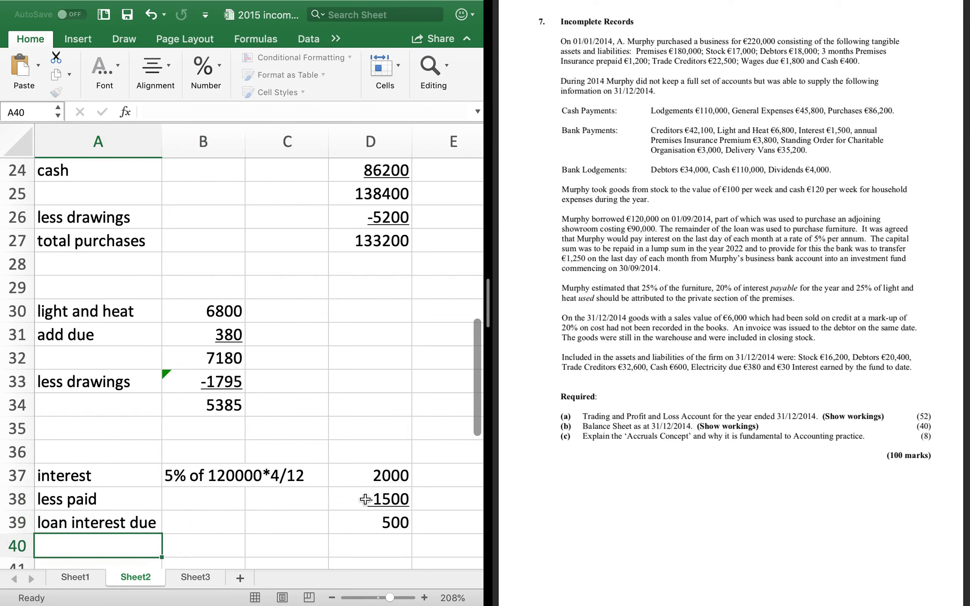
# On Sheet1, enter 500 in G16 for loan interest due under the creditors falling due within 1 year
pyautogui.click(69, 577)
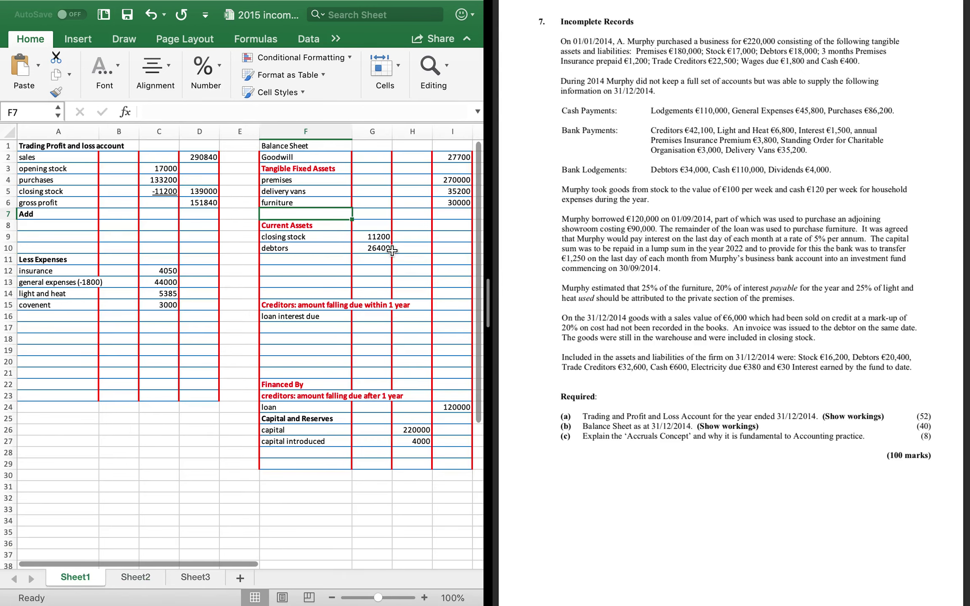
pyautogui.click(384, 315)
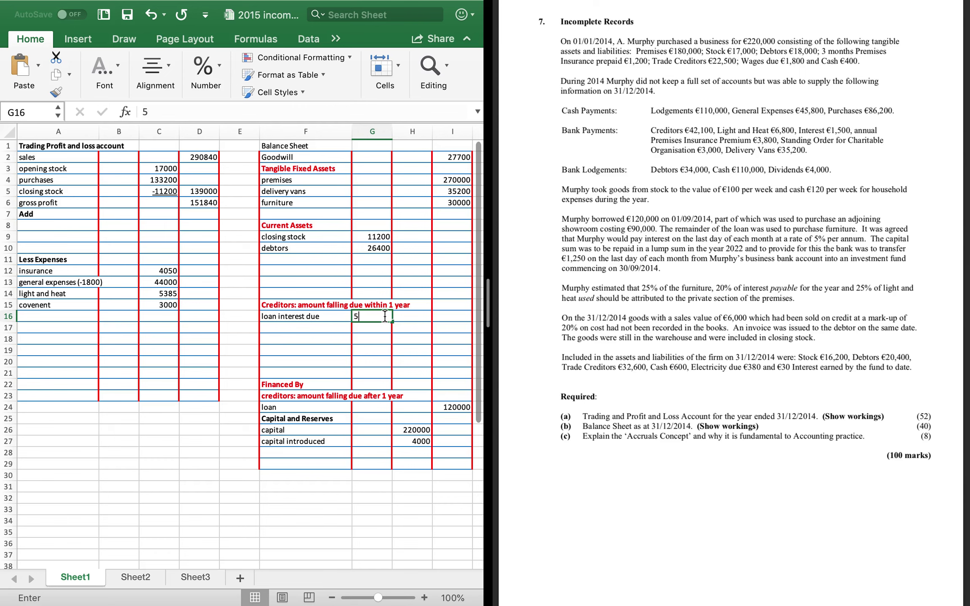
pyautogui.write('500')
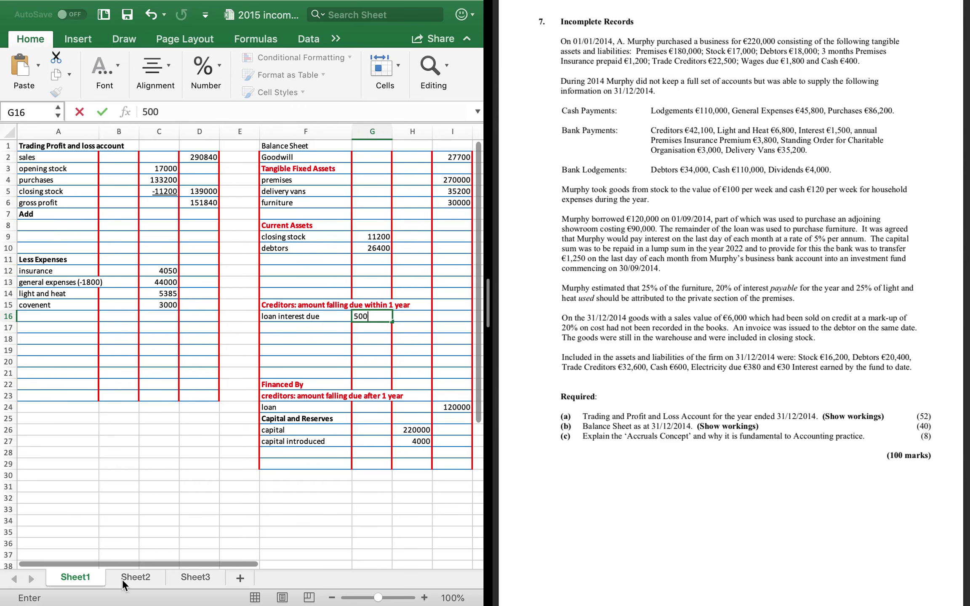
# On Sheet2, enter -400 in E37 and 1600 in F37 beside the calculated loan interest
pyautogui.click(136, 577)
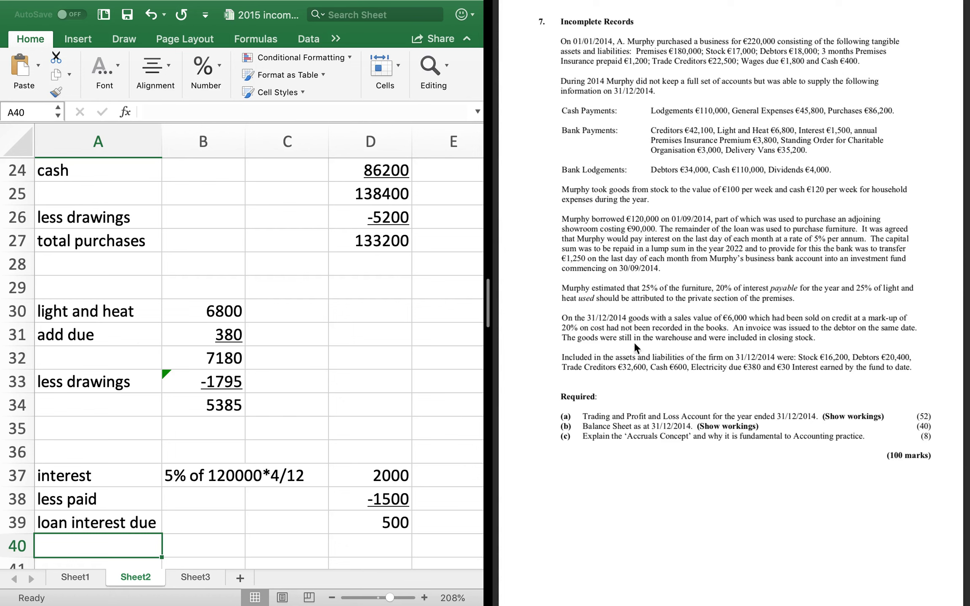
pyautogui.click(377, 472)
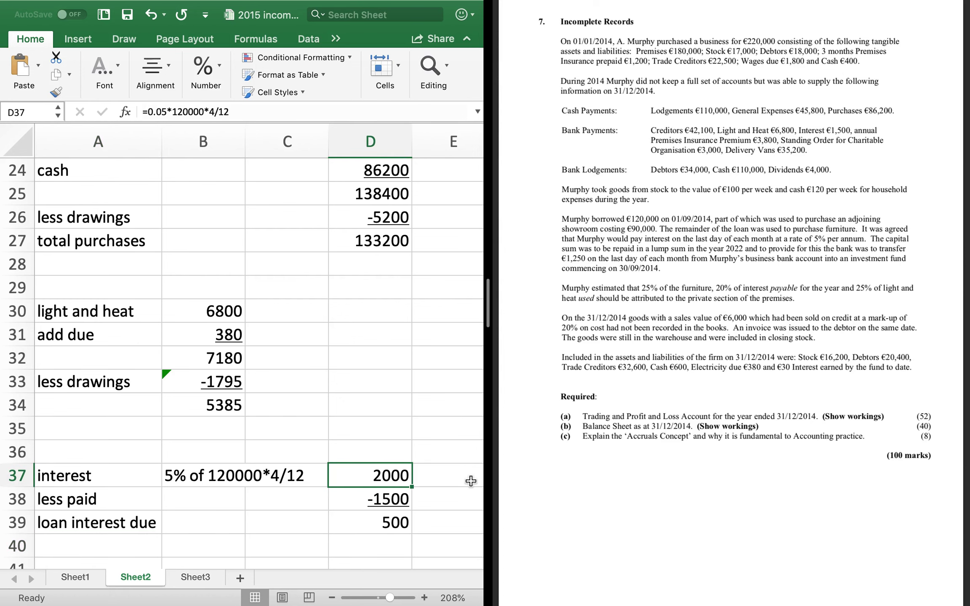
pyautogui.hscroll(3, 442, 477)
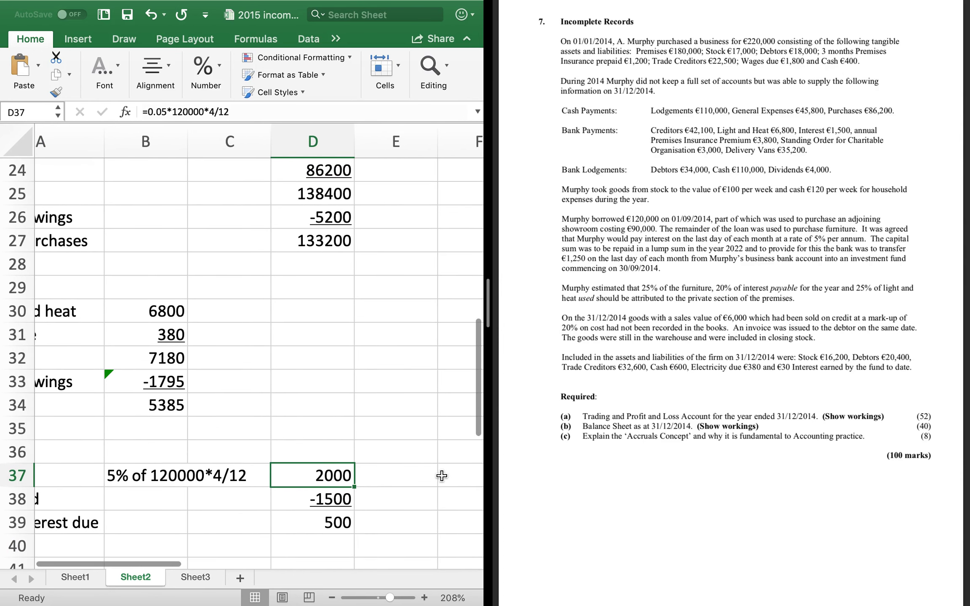
pyautogui.click(413, 483)
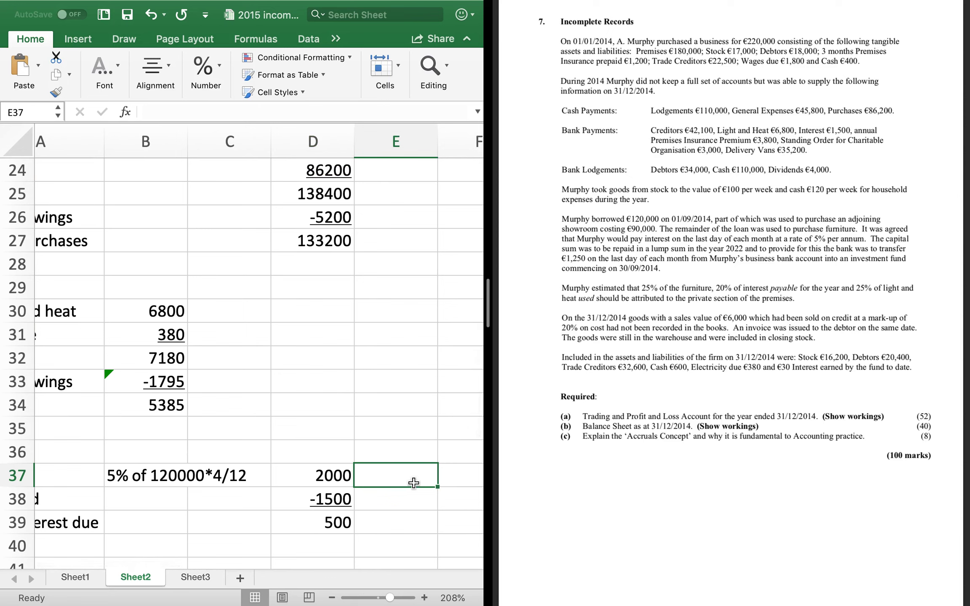
pyautogui.write('-4')
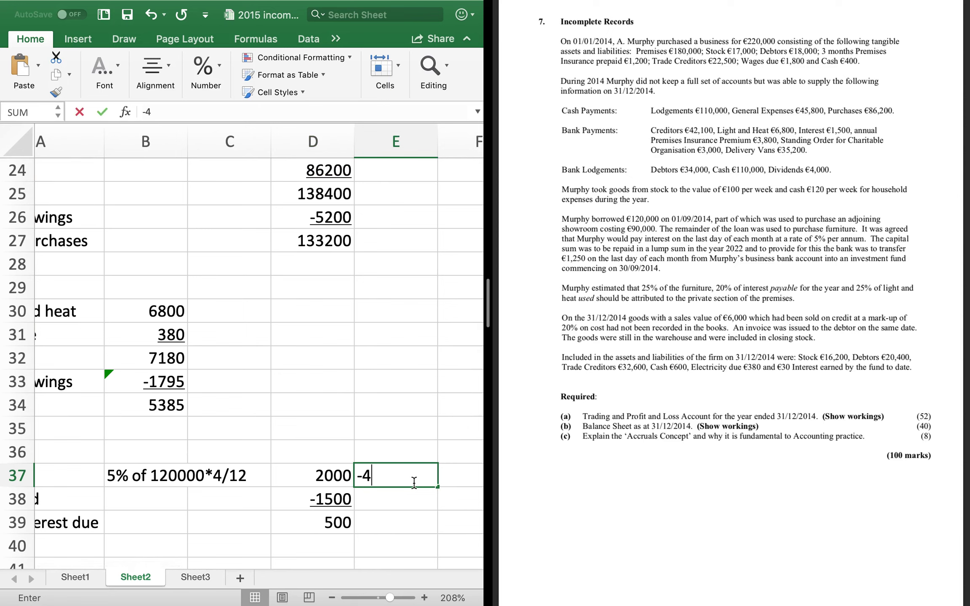
pyautogui.write('00')
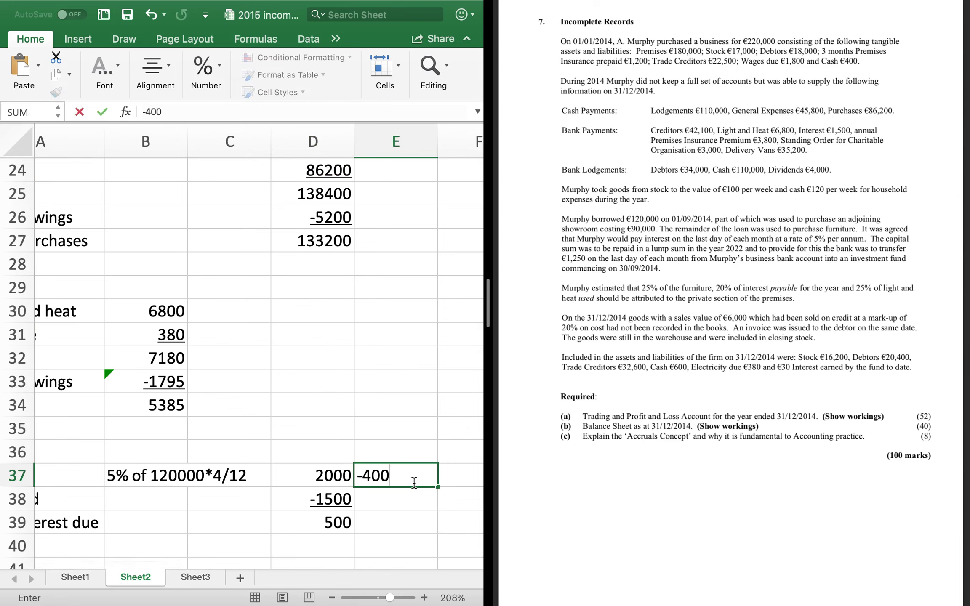
pyautogui.click(465, 475)
pyautogui.hscroll(3, 398, 453)
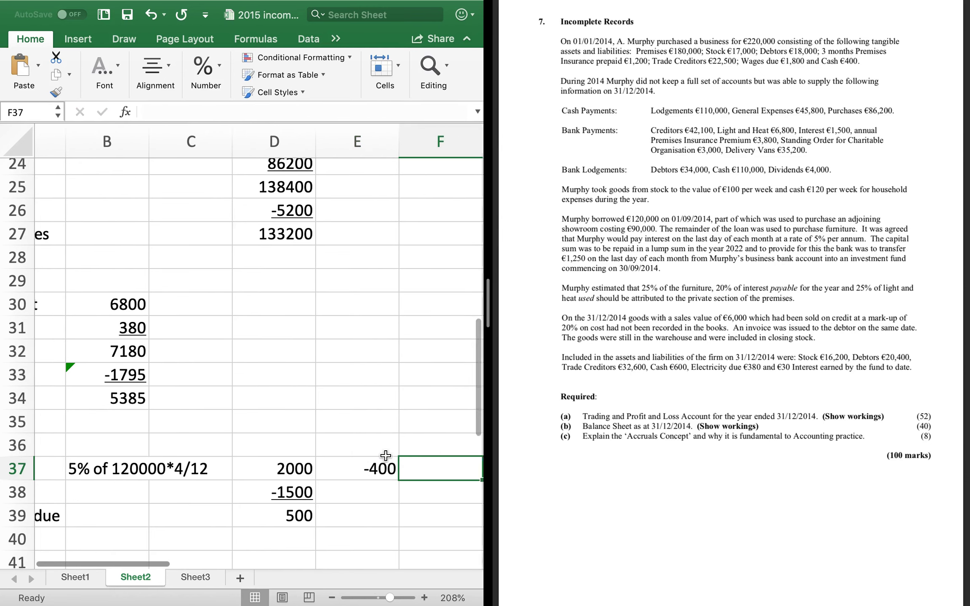
pyautogui.write('1600')
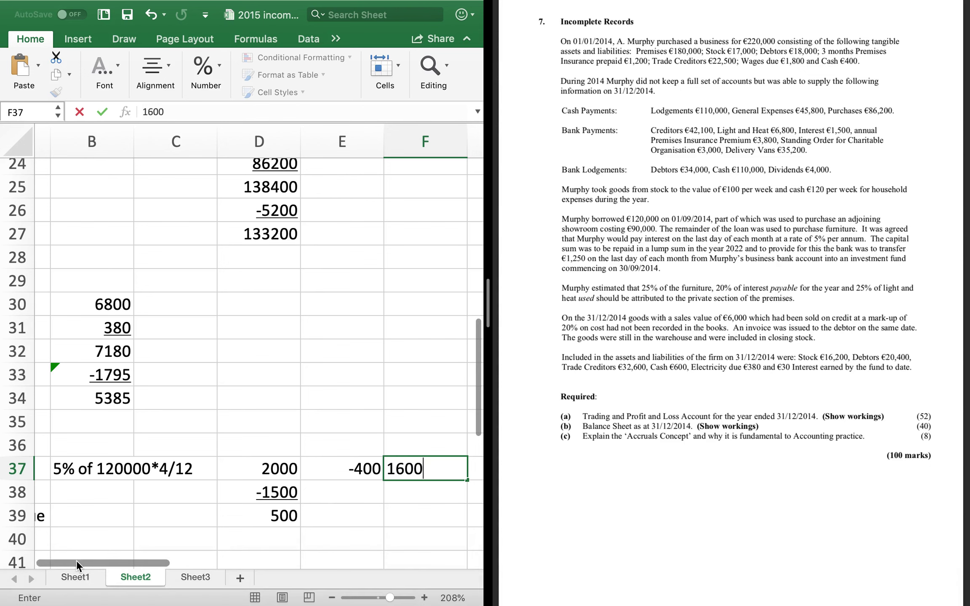
# On Sheet1, add "loan interest" to the expenses in A16 with 1600 in C16
pyautogui.click(82, 573)
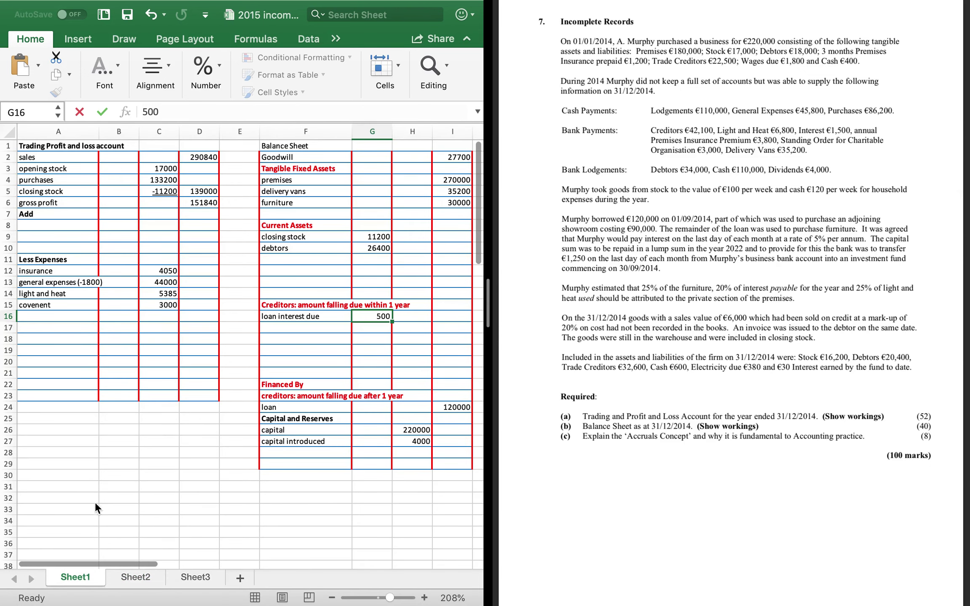
pyautogui.click(73, 319)
pyautogui.write('loan in')
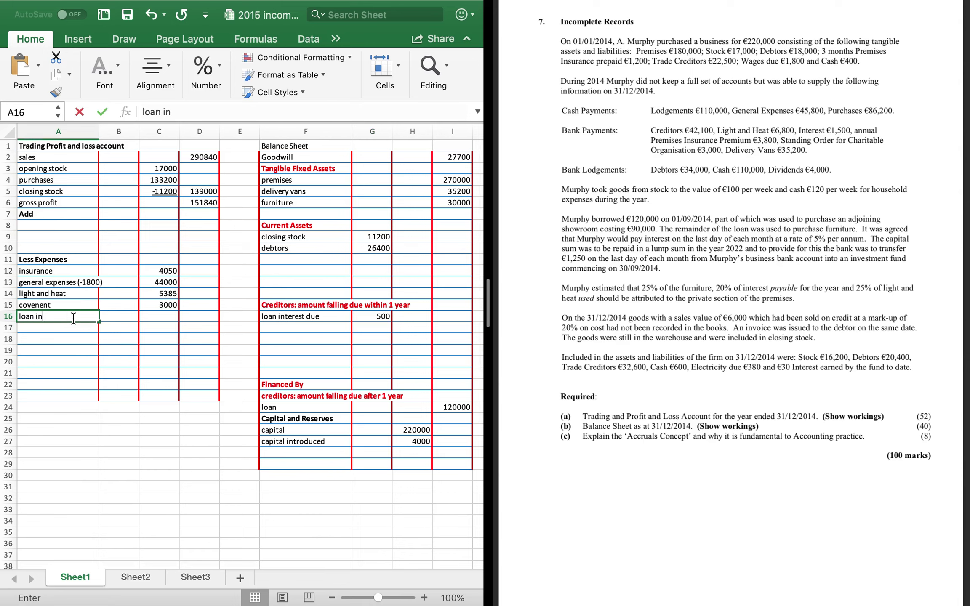
pyautogui.write('terest')
pyautogui.press('Tab')
pyautogui.press('Tab')
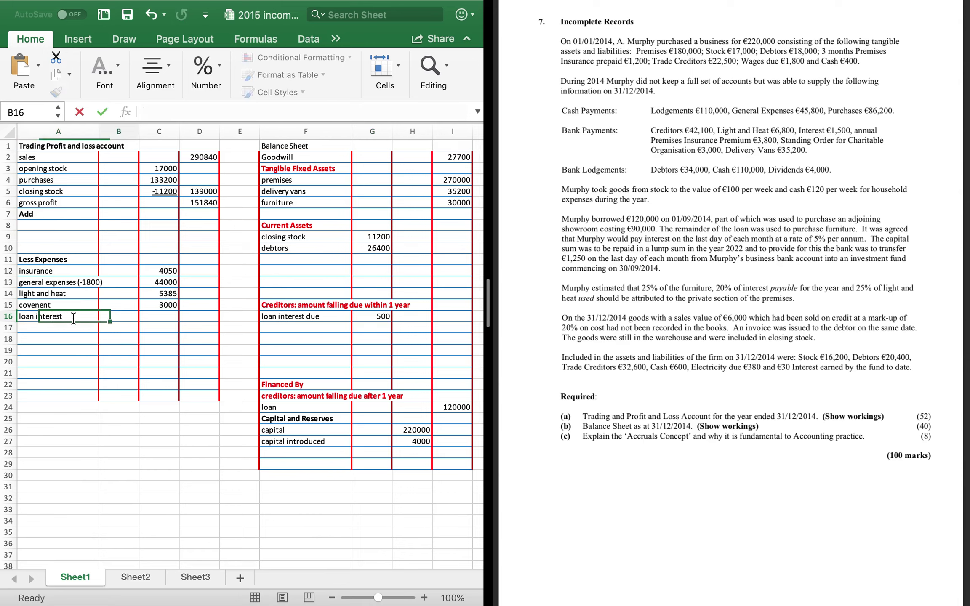
pyautogui.write('1600')
pyautogui.press('Return')
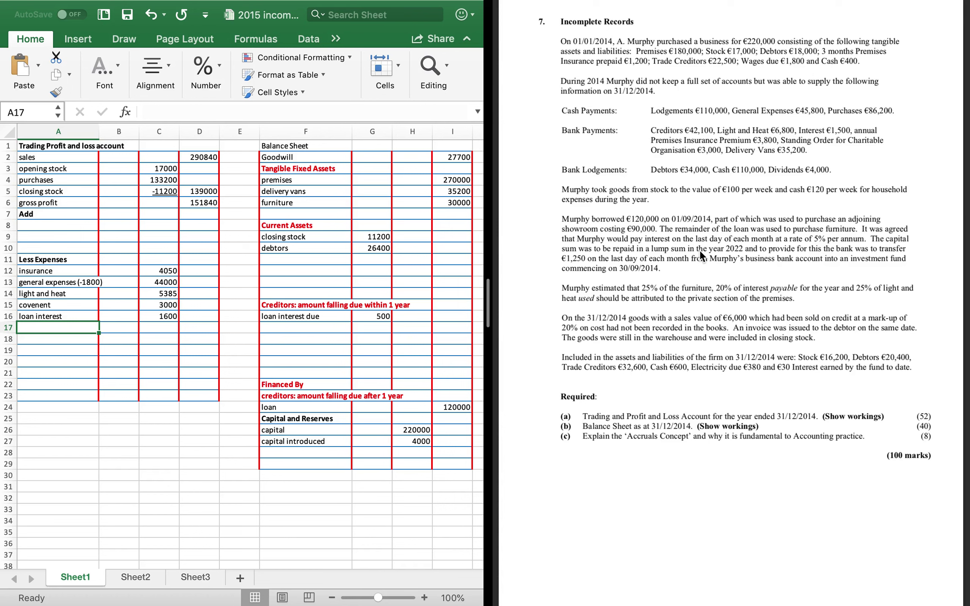
# Add "investment (1250*4)+30" in F7 of the balance sheet with 5030 in I7
pyautogui.click(290, 219)
pyautogui.write('inves')
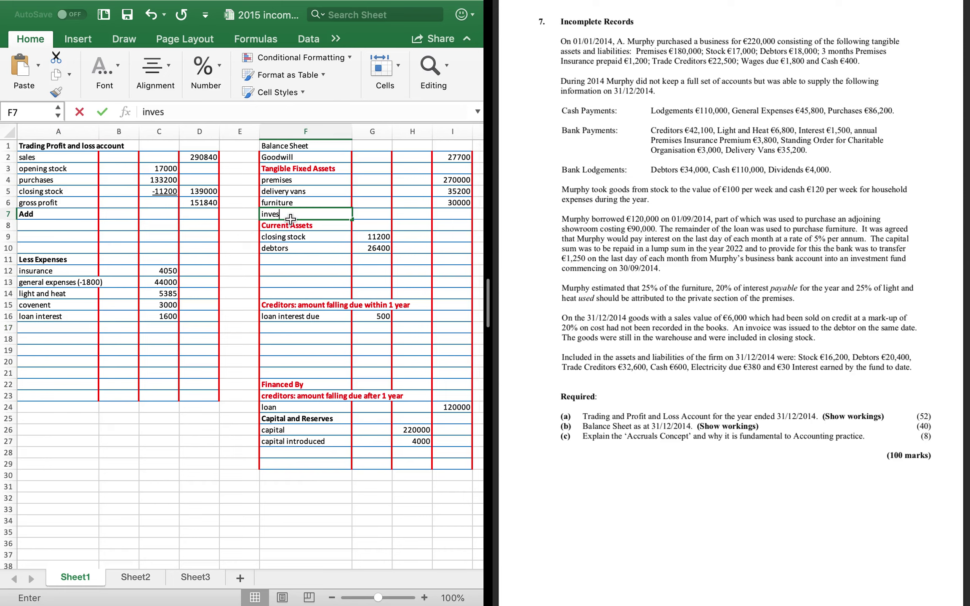
pyautogui.write('tment (1')
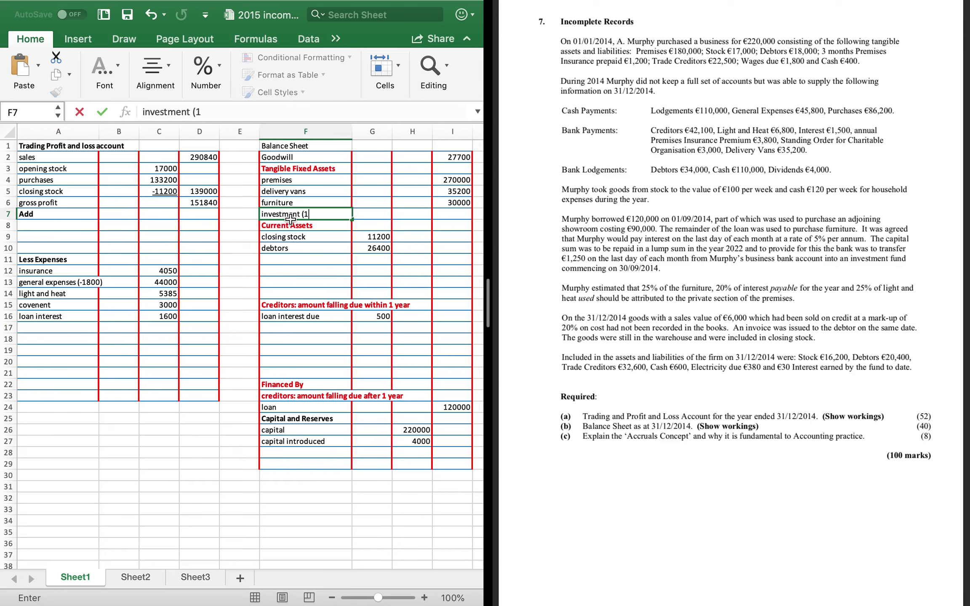
pyautogui.write('250')
pyautogui.write('*4)')
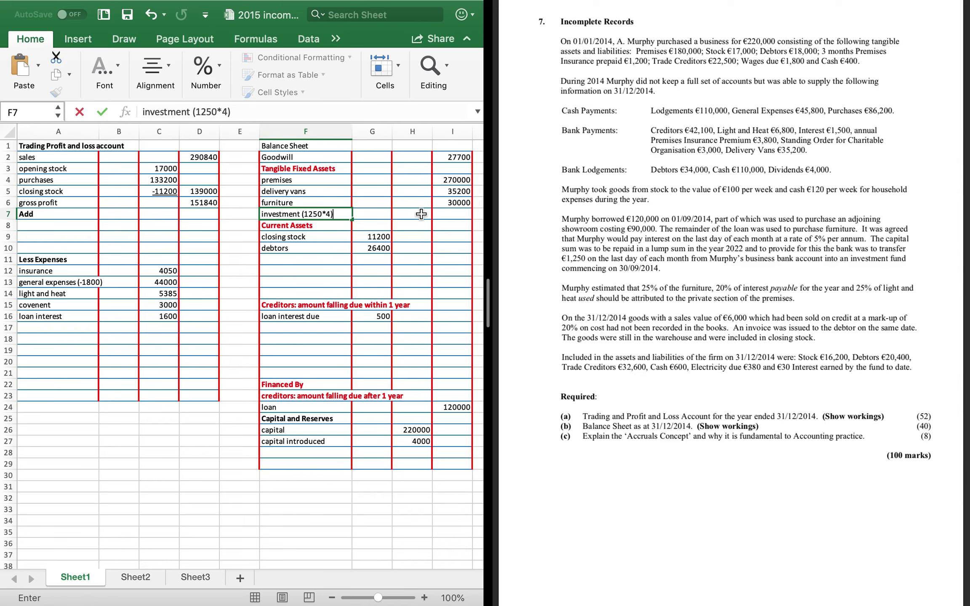
pyautogui.write('+30')
pyautogui.click(465, 215)
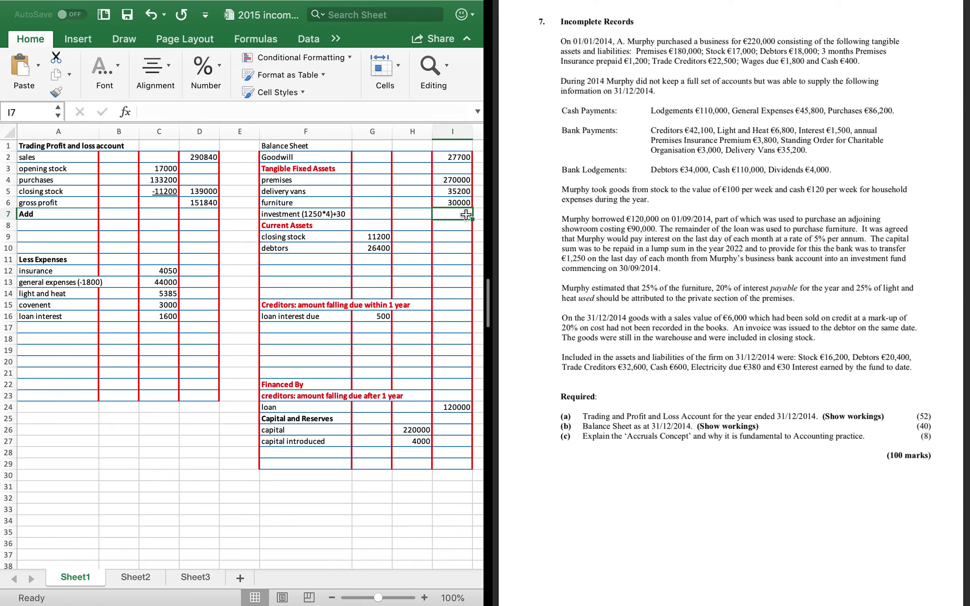
pyautogui.write('5030')
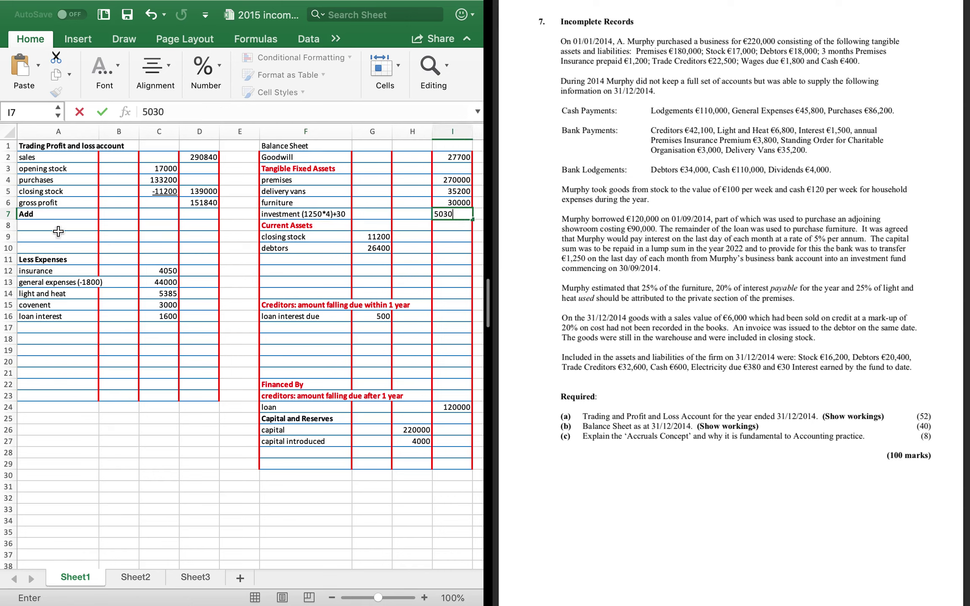
# Add "inv int" in A8 under the Add heading of the profit and loss account with 30 in D8
pyautogui.click(60, 223)
pyautogui.write('i')
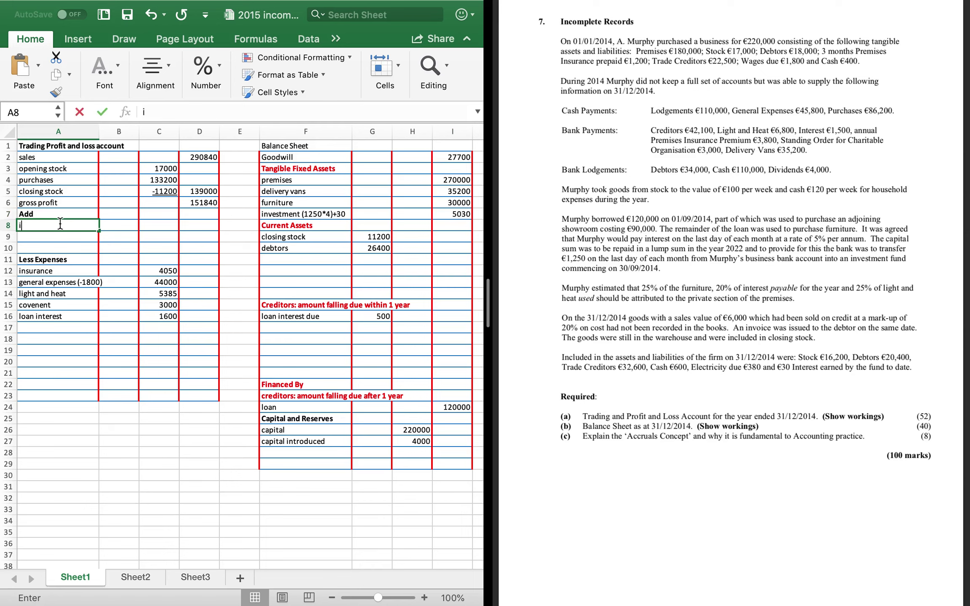
pyautogui.write('nv int')
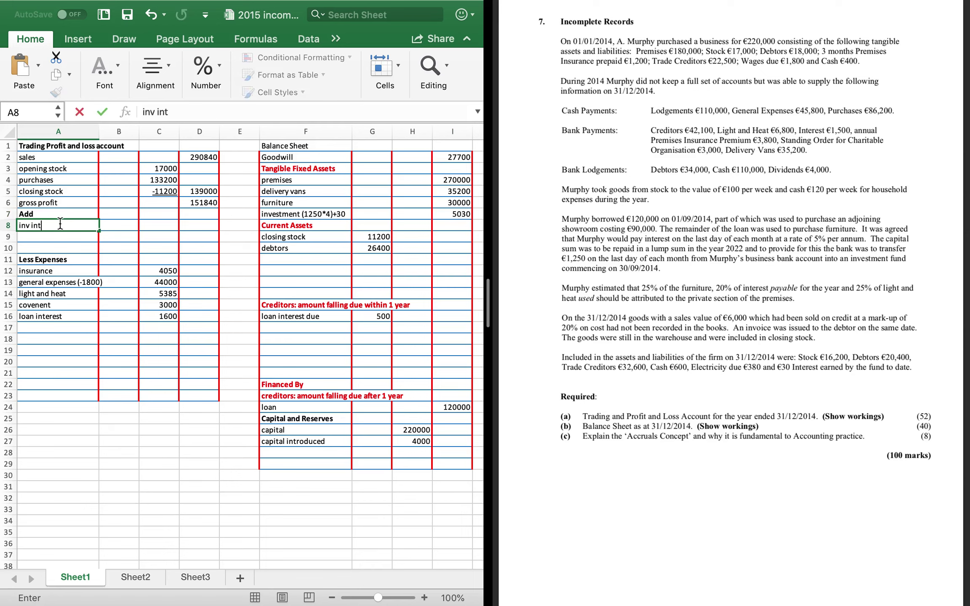
pyautogui.press('Tab')
pyautogui.press('Tab')
pyautogui.press('Tab')
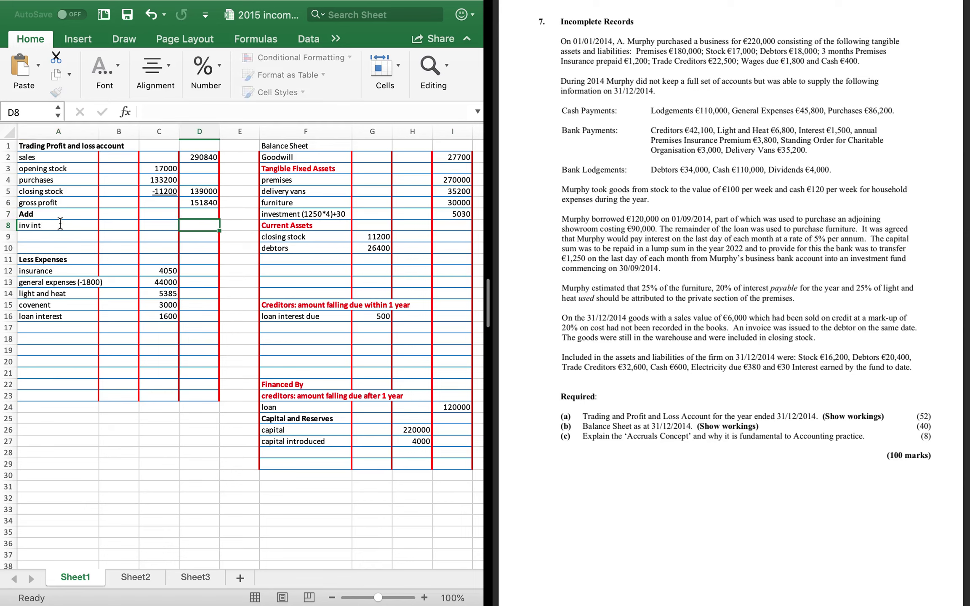
pyautogui.write('30')
pyautogui.press('Return')
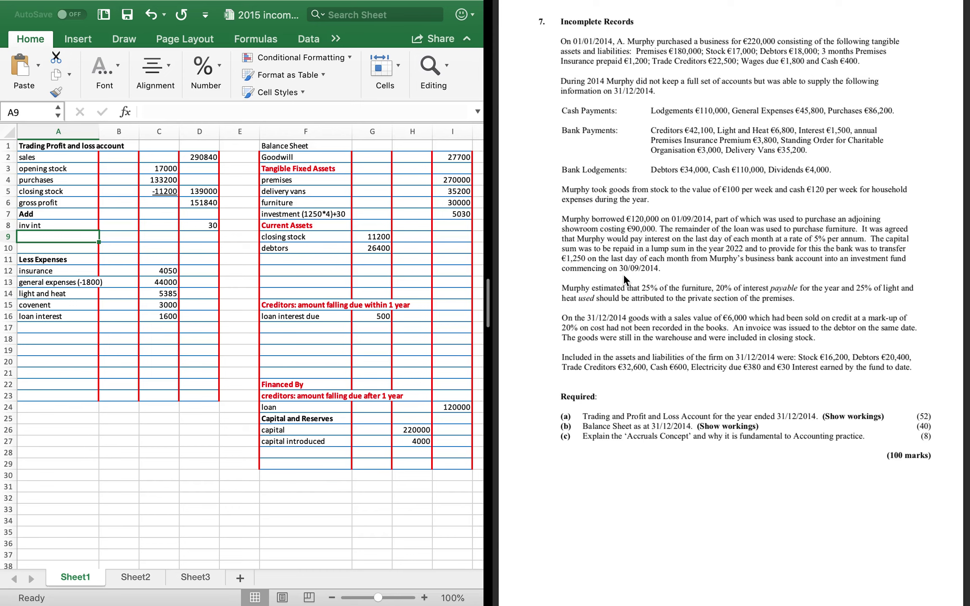
# Change the furniture label in F6 to "furniture -7500" and set its value in I6 to 22500
pyautogui.scroll(-2, 623, 274)
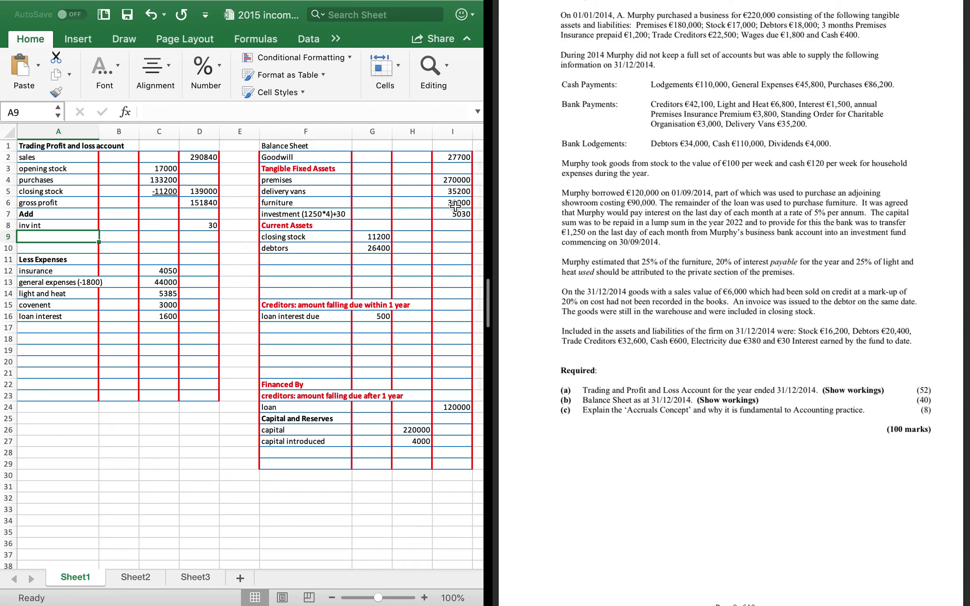
pyautogui.click(337, 207)
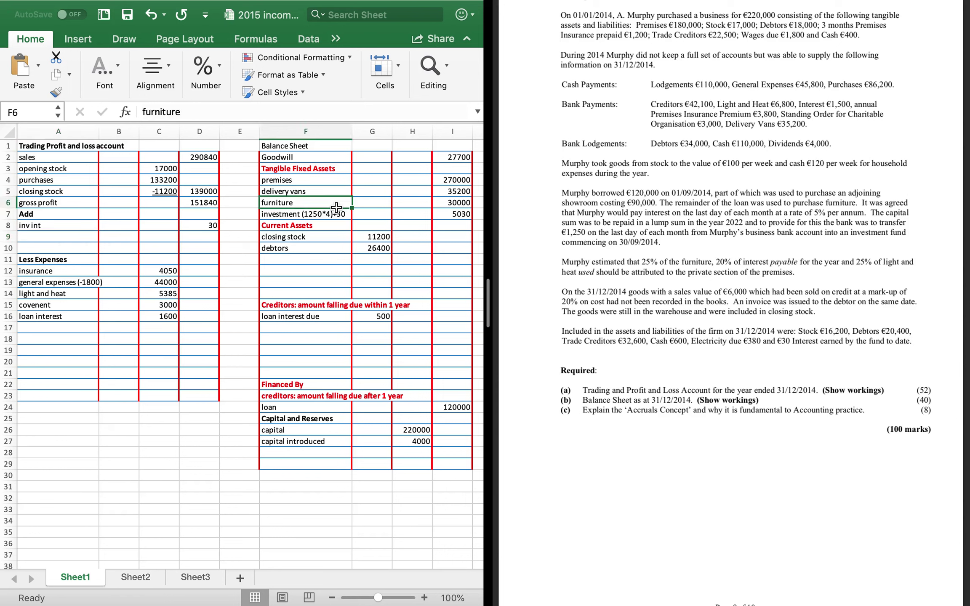
pyautogui.hotkey('ctrl', 'Down')
pyautogui.doubleClick(318, 199)
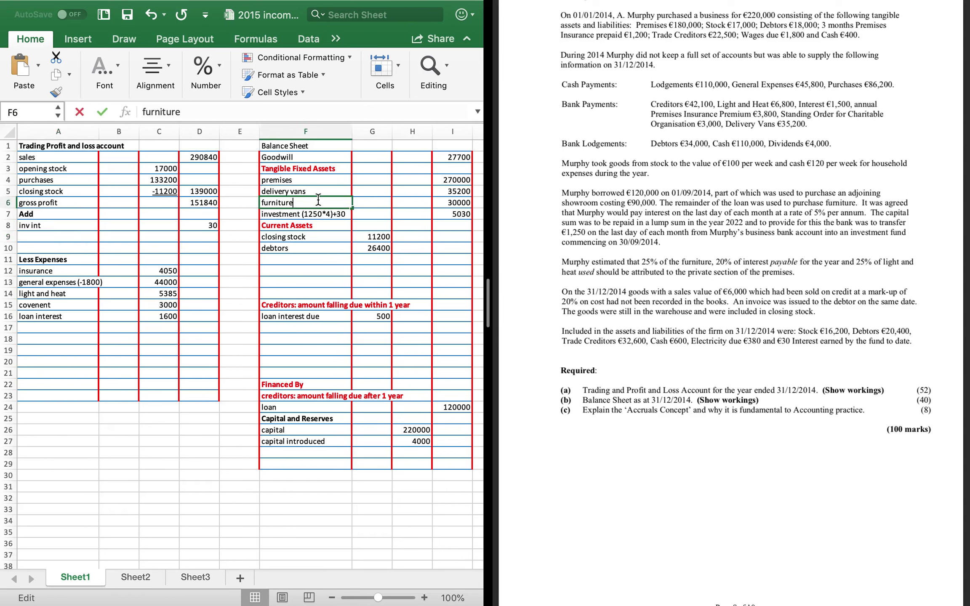
pyautogui.write('-7500')
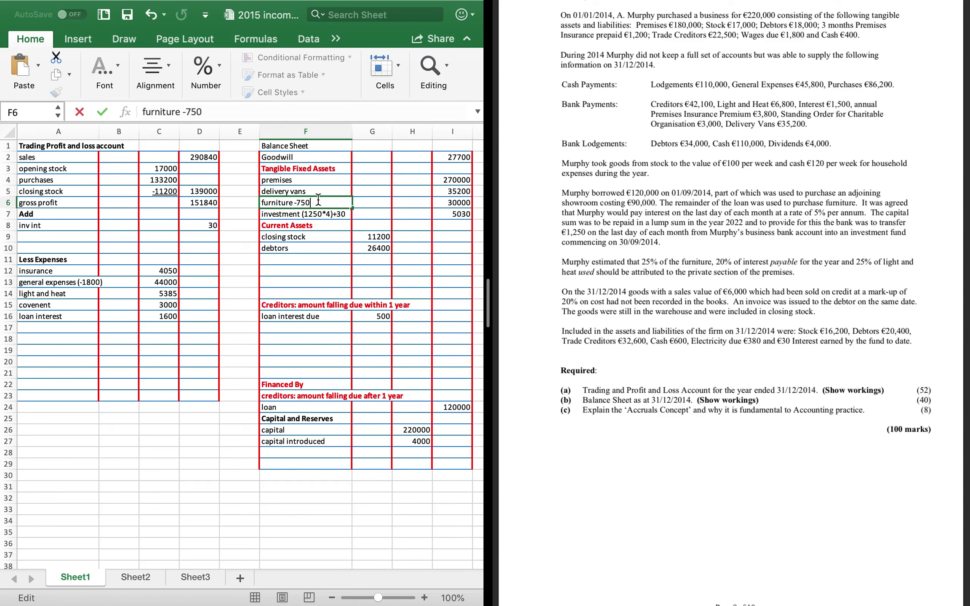
pyautogui.click(449, 202)
pyautogui.write('22500')
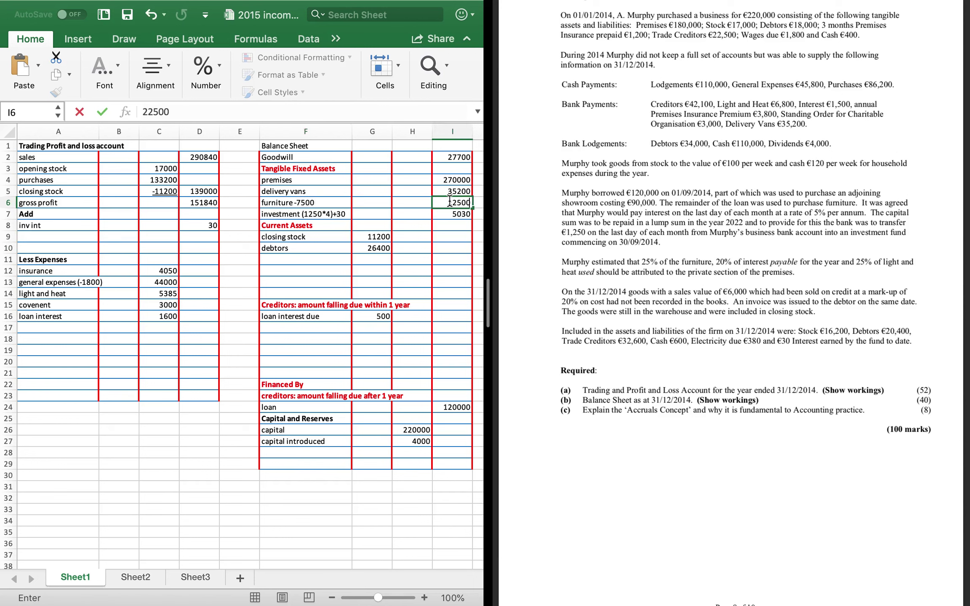
pyautogui.press('Return')
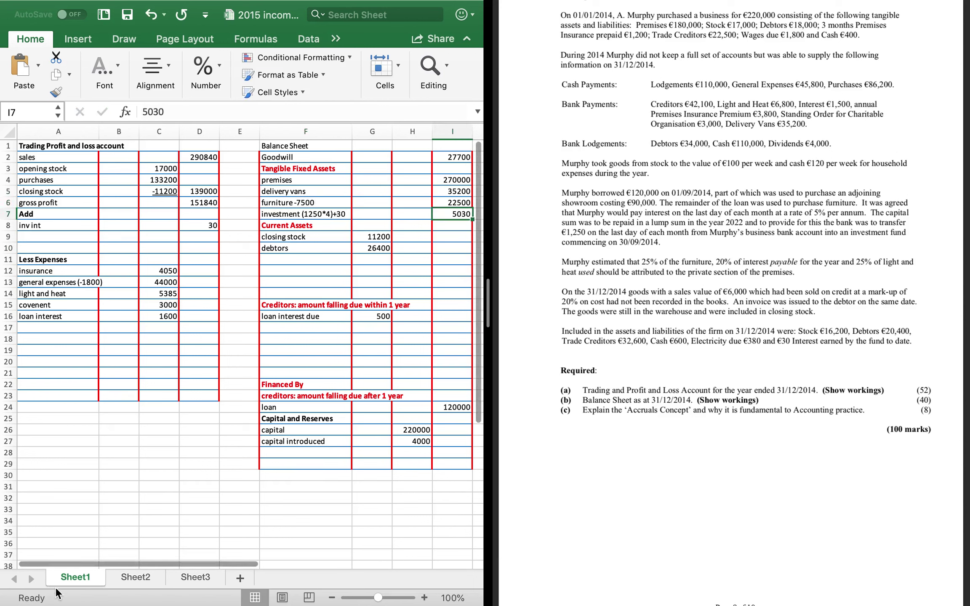
# On Sheet2, start a new working below the interest calculation with the heading "drwings" in A42
pyautogui.click(125, 580)
pyautogui.press('Down')
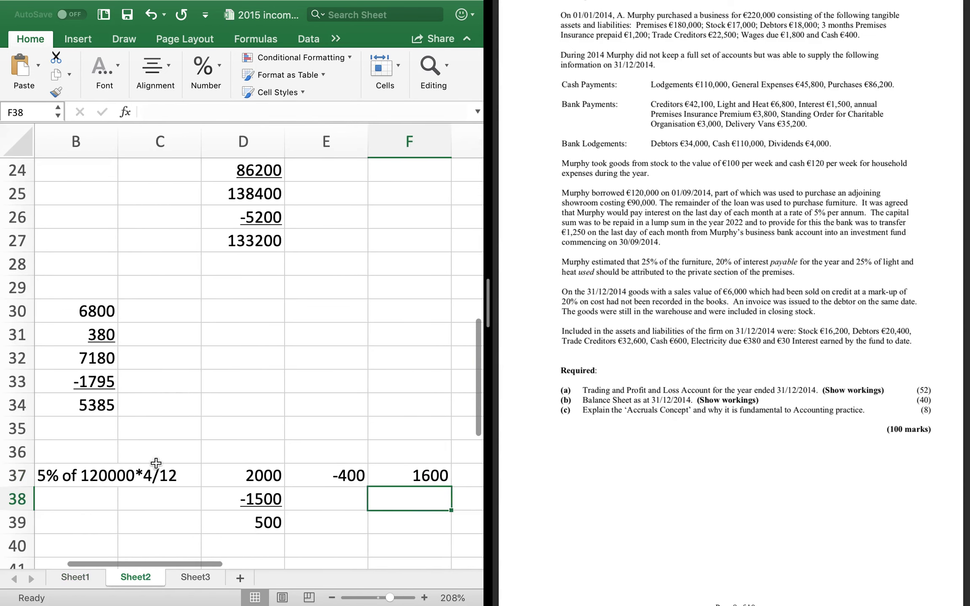
pyautogui.press('Down')
pyautogui.press('Down')
pyautogui.press('Left')
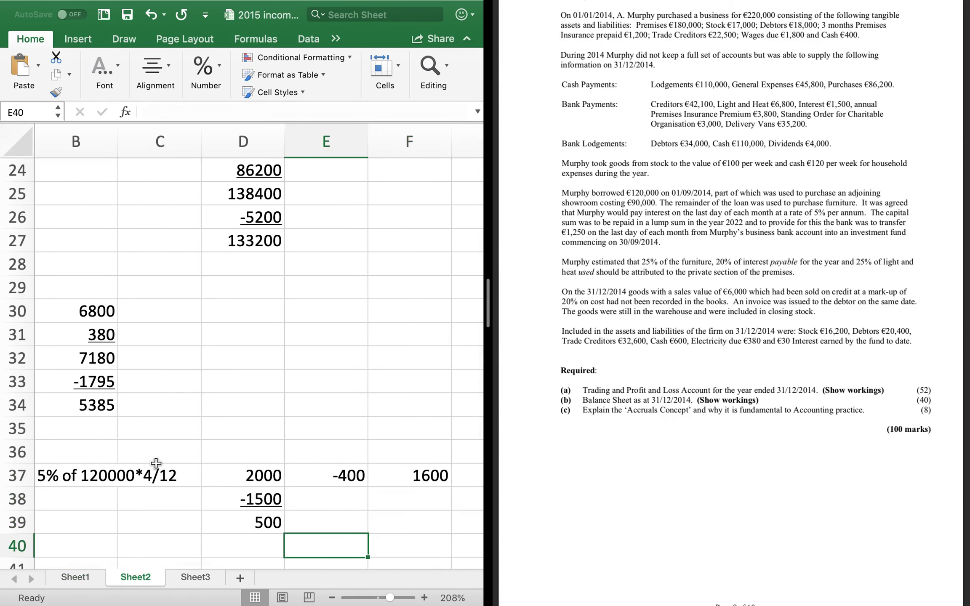
pyautogui.press('Left')
pyautogui.press('Left')
pyautogui.press('Left')
pyautogui.press('Left')
pyautogui.press('Down')
pyautogui.press('Down')
pyautogui.press('Down')
pyautogui.press('Down')
pyautogui.press('Down')
pyautogui.press('Down')
pyautogui.press('Down')
pyautogui.press('Down')
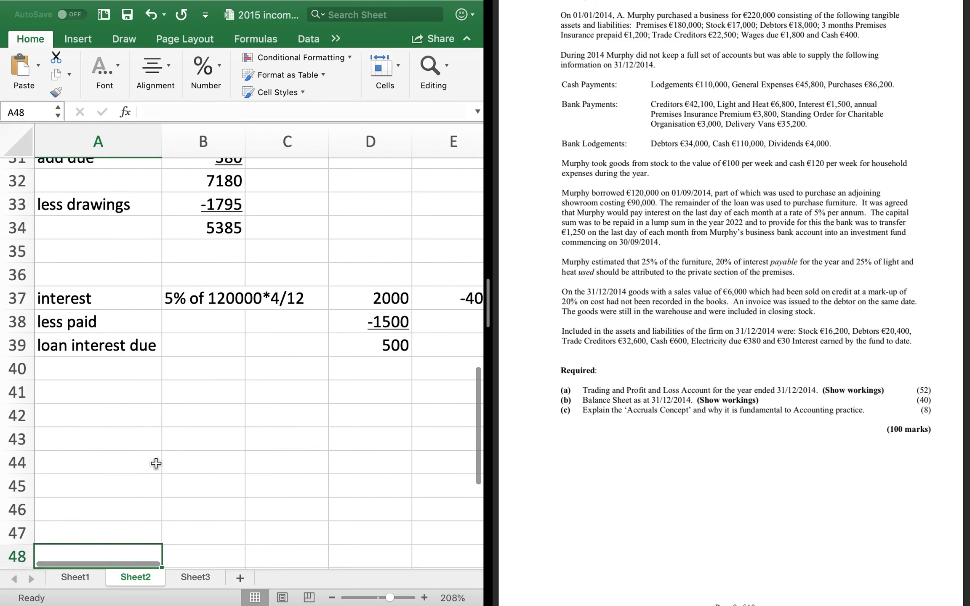
pyautogui.press('Up')
pyautogui.press('Up')
pyautogui.press('Up')
pyautogui.press('Up')
pyautogui.press('Up')
pyautogui.press('Up')
pyautogui.write('d')
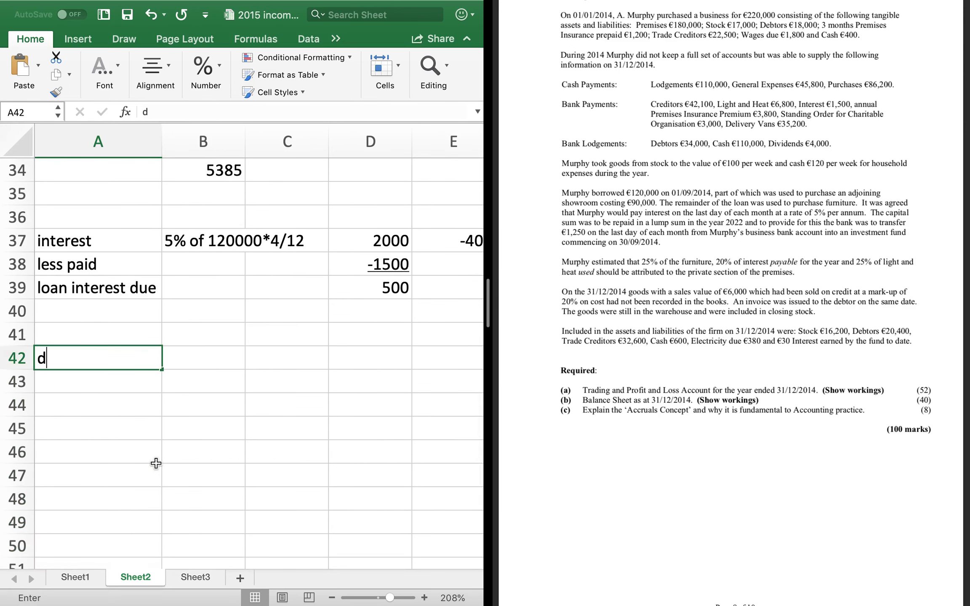
pyautogui.write('rwings')
pyautogui.press('Tab')
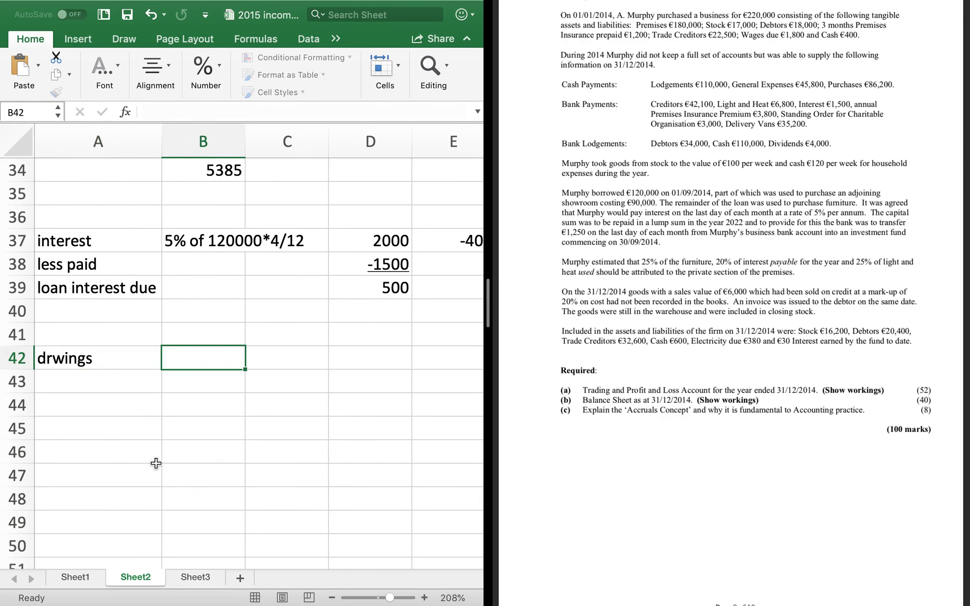
# Add a "furniture" line in A43 of the drawings working with 22500 in B43
pyautogui.press('Left')
pyautogui.press('Down')
pyautogui.write('f')
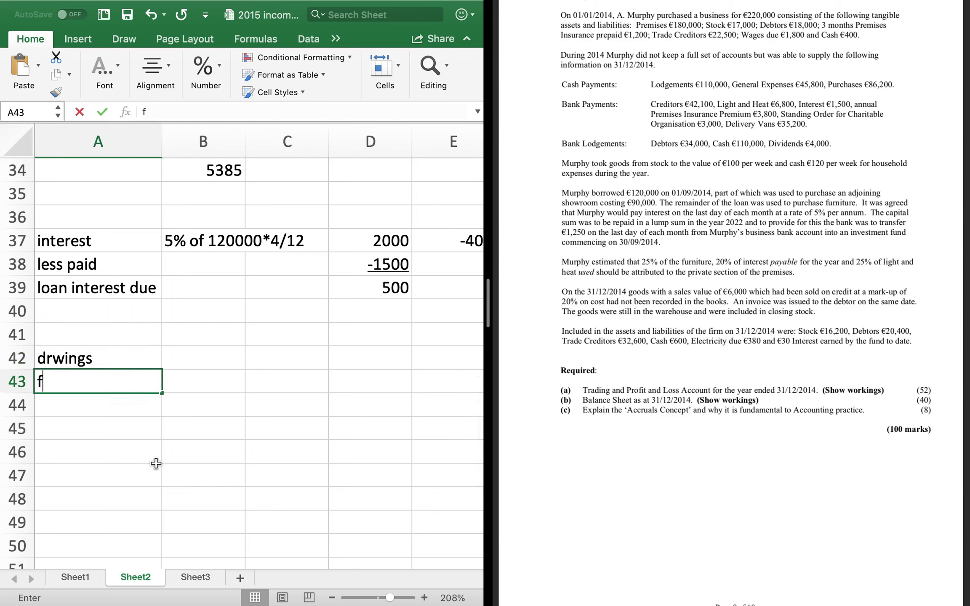
pyautogui.write('urniture')
pyautogui.press('Tab')
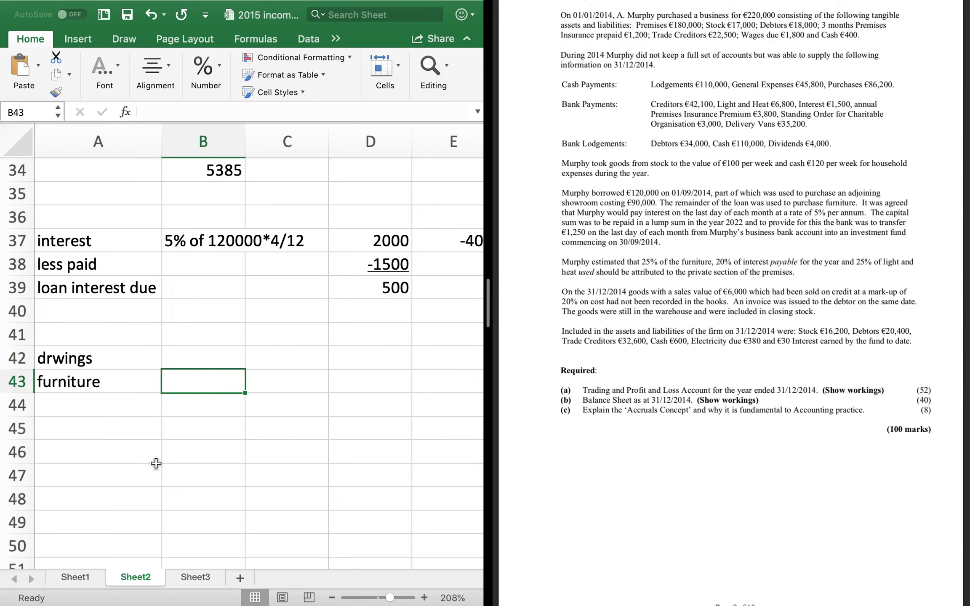
pyautogui.write('22500')
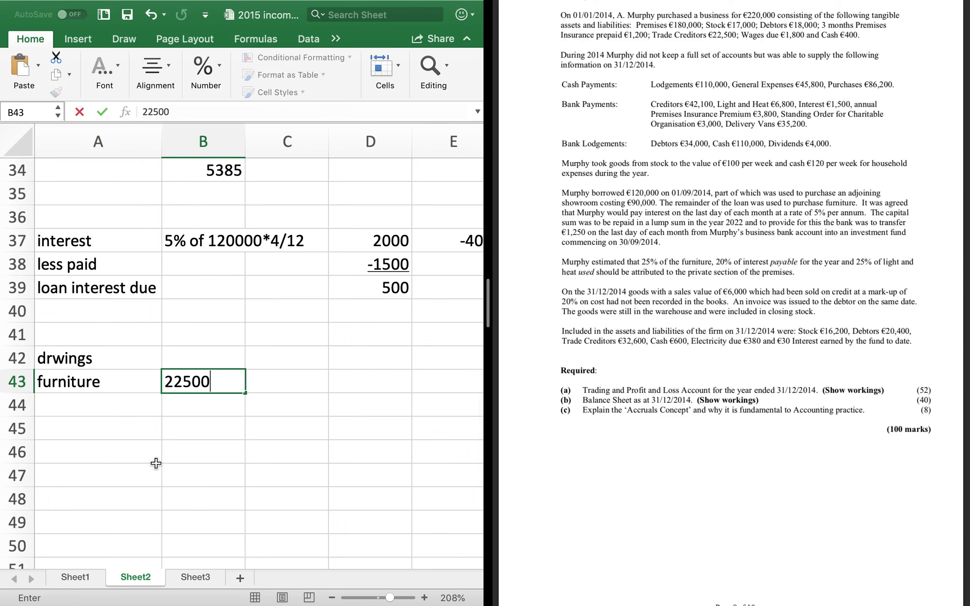
# Add an "interest payable" line in A44 of the drawings working with 400 in B44
pyautogui.press('Return')
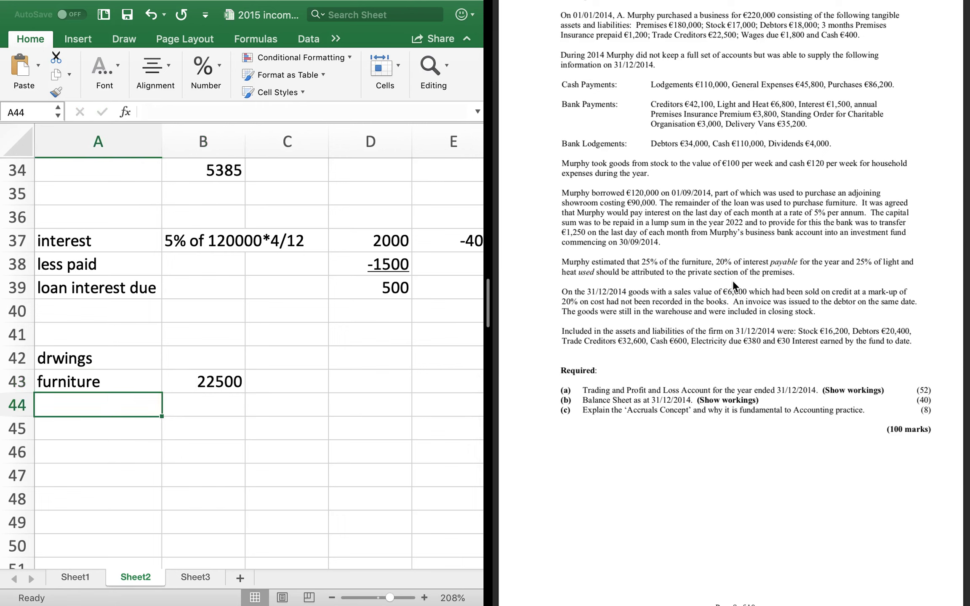
pyautogui.write('interes')
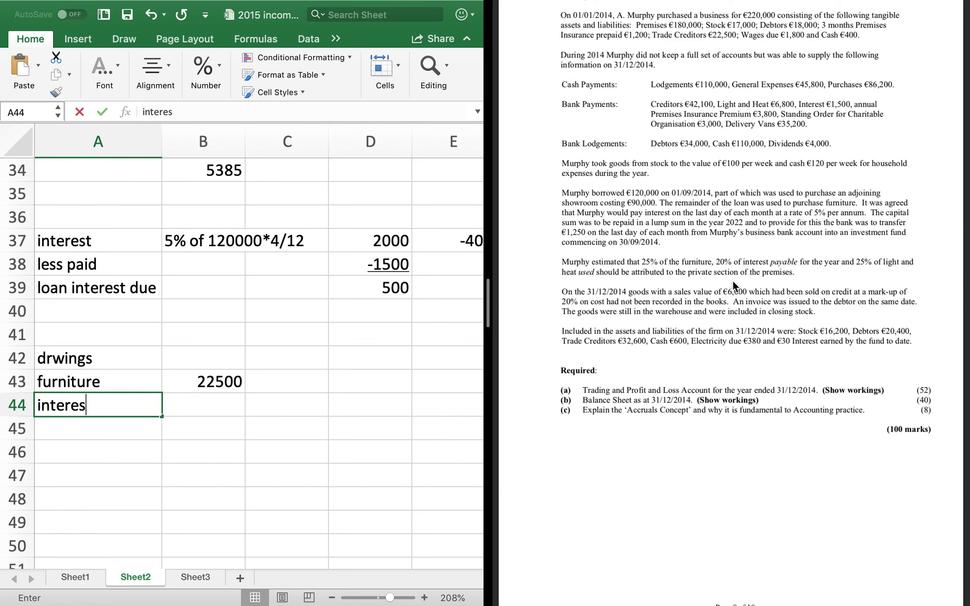
pyautogui.write('t payable')
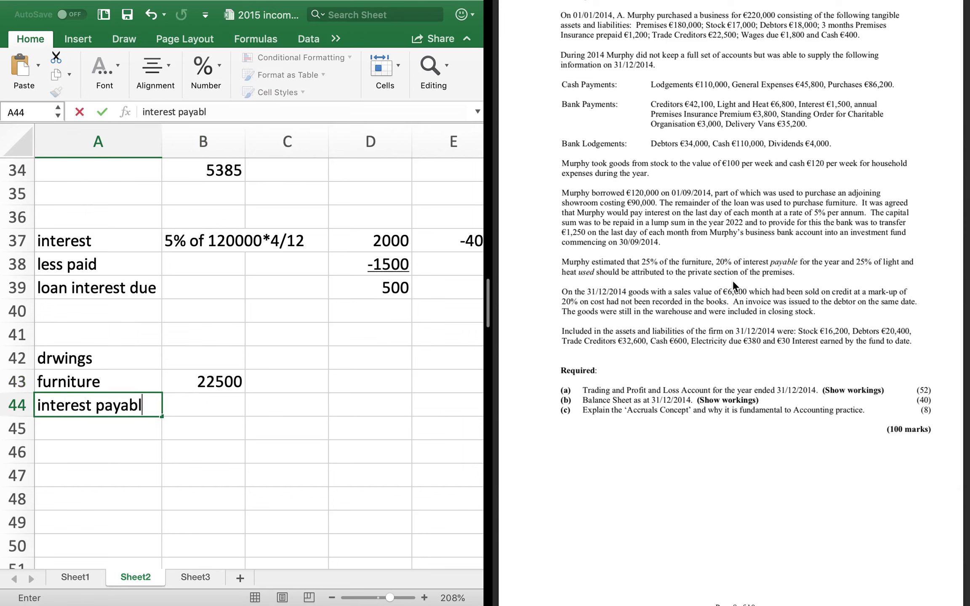
pyautogui.click(228, 407)
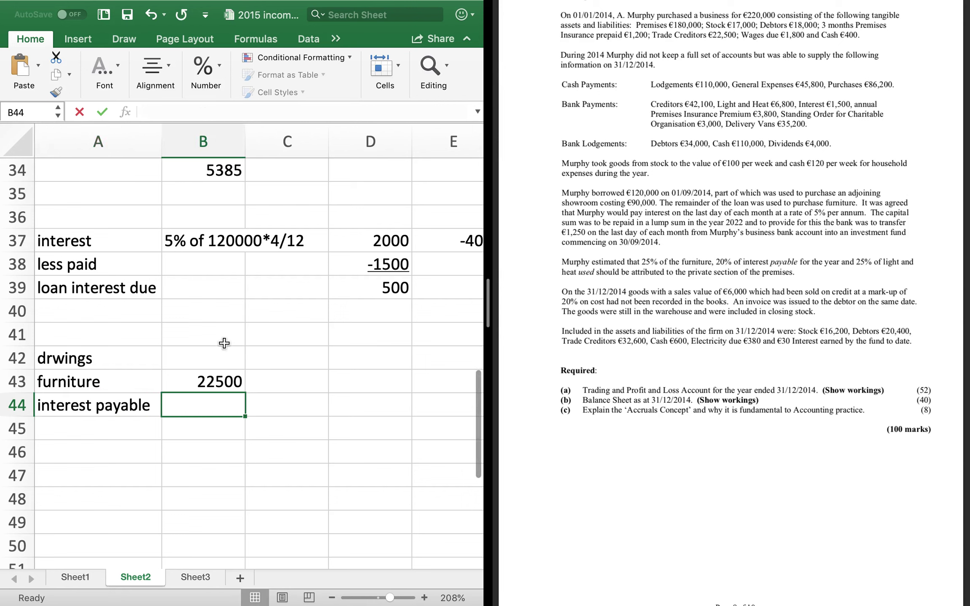
pyautogui.write('400')
pyautogui.press('Return')
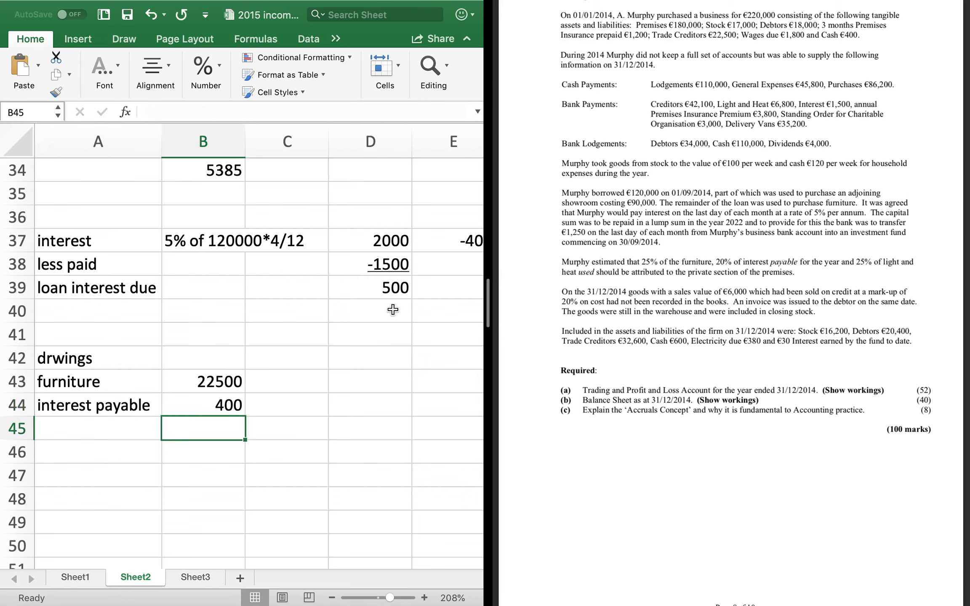
# Add a "light and heat" line in A45 of the drawings working with 1795 in B45
pyautogui.press('Left')
pyautogui.write('light')
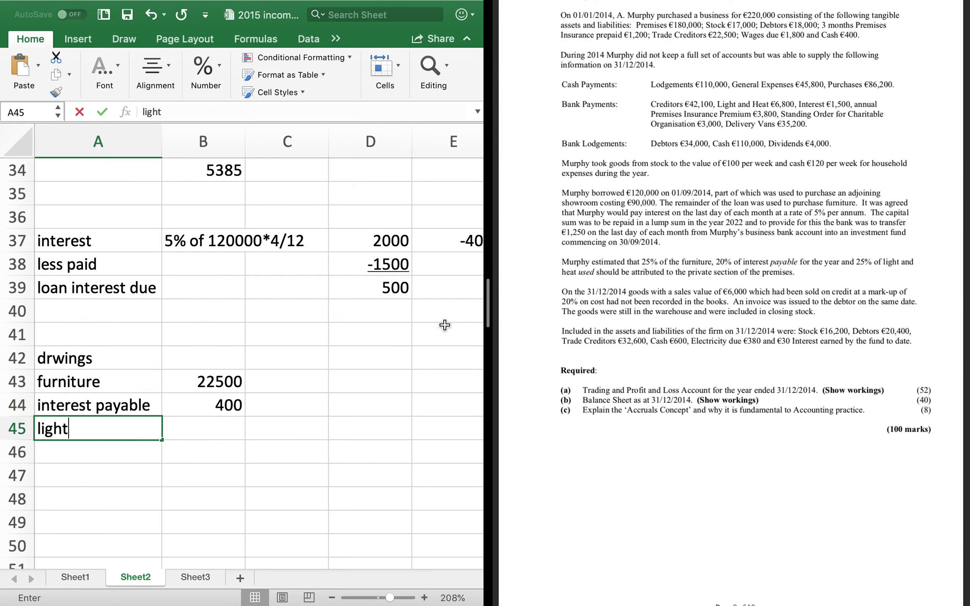
pyautogui.write(' and heat')
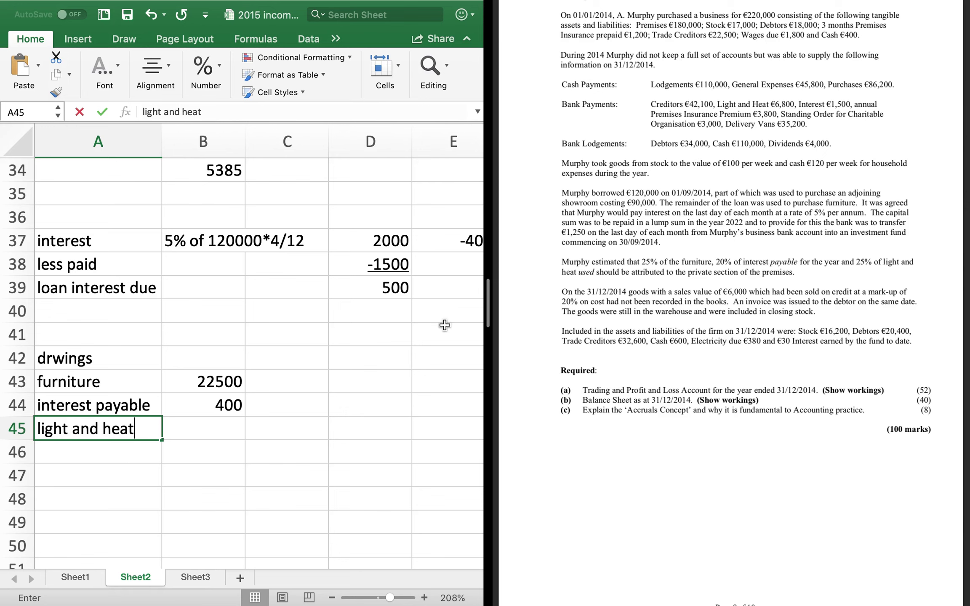
pyautogui.scroll(5, 444, 325)
pyautogui.scroll(-3, 445, 325)
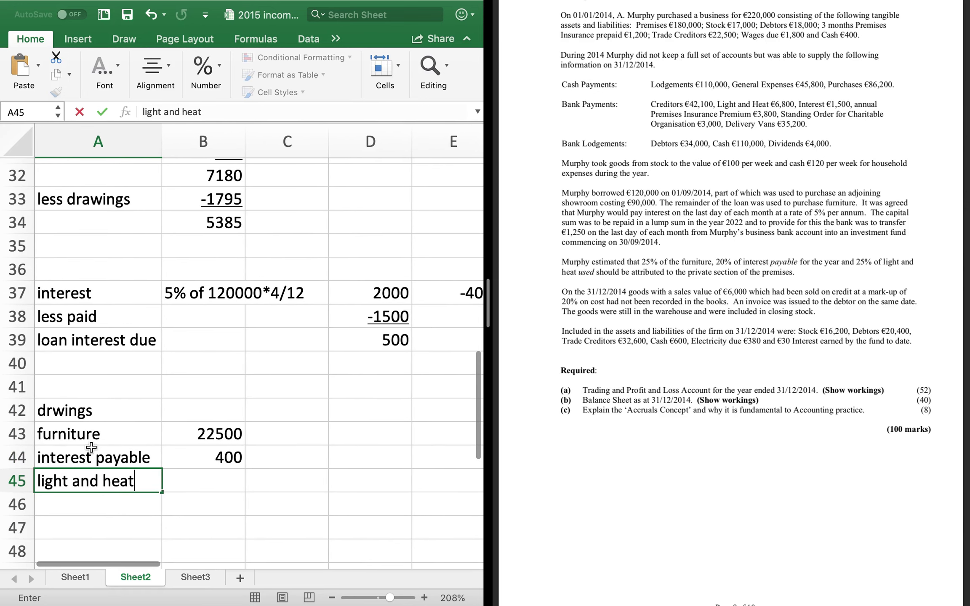
pyautogui.click(220, 474)
pyautogui.write('1')
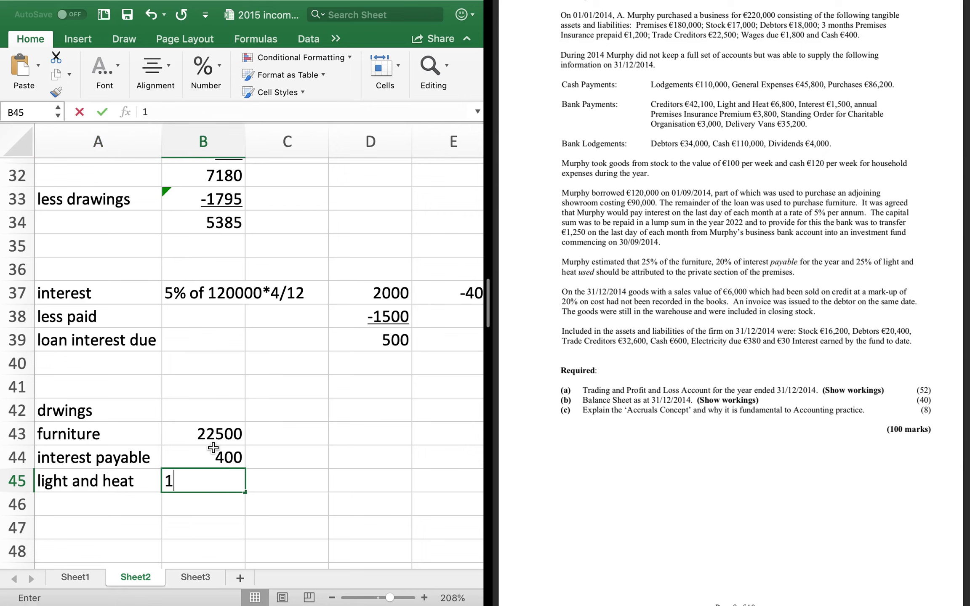
pyautogui.write('795')
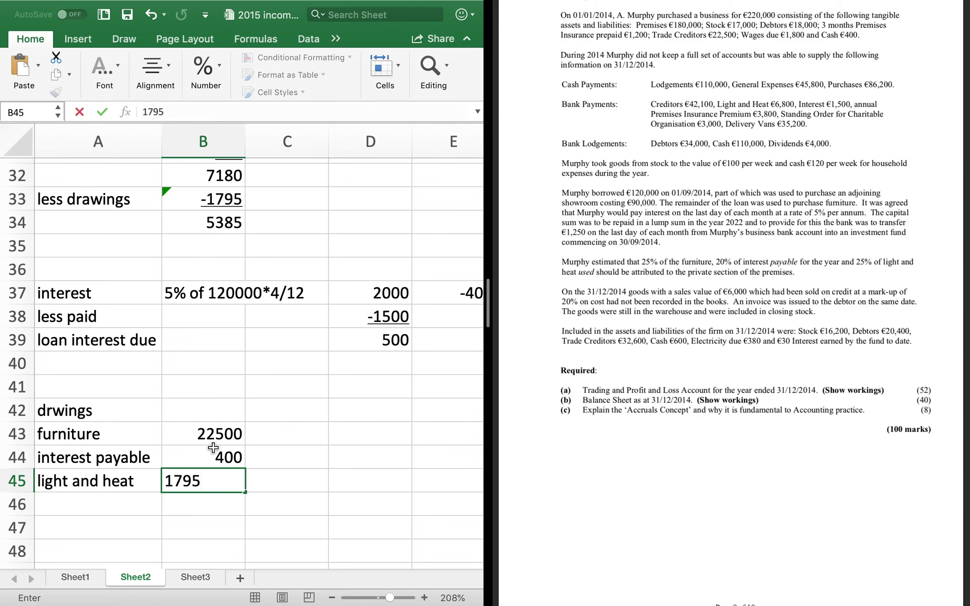
pyautogui.press('Return')
# Add a "stock" line in A46 of the drawings working with 5200 in B46
pyautogui.press('Left')
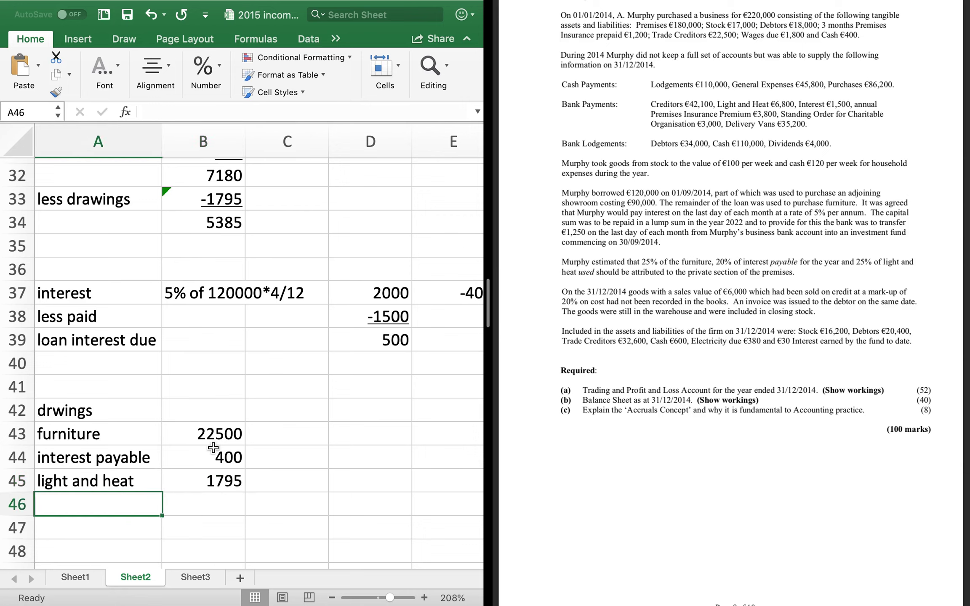
pyautogui.write('stock')
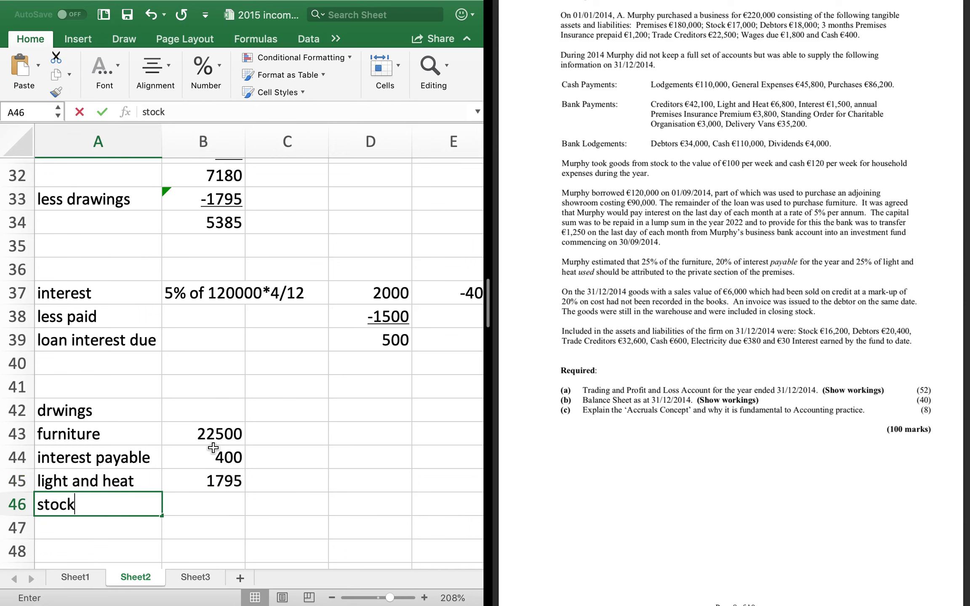
pyautogui.press('Tab')
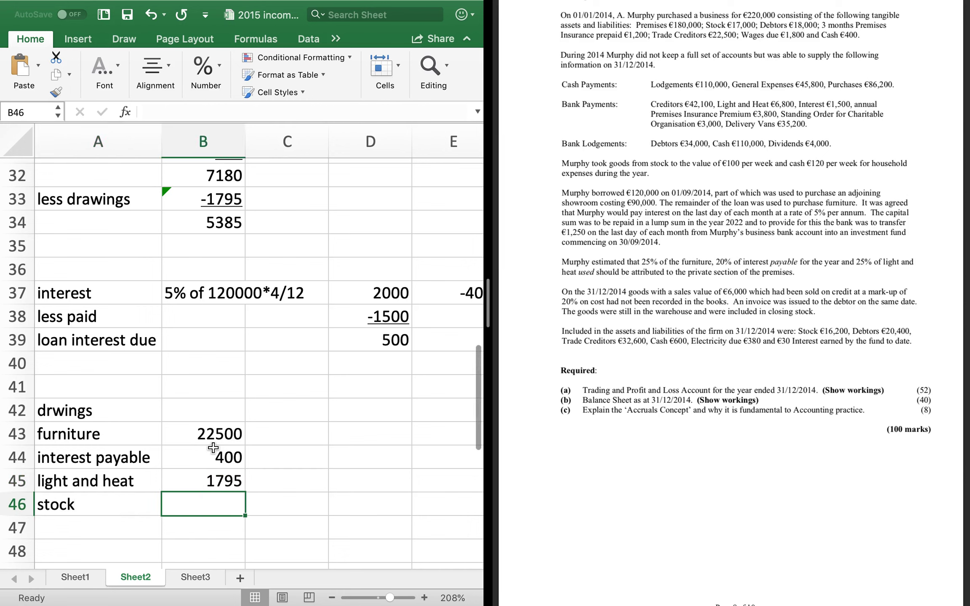
pyautogui.write('5200')
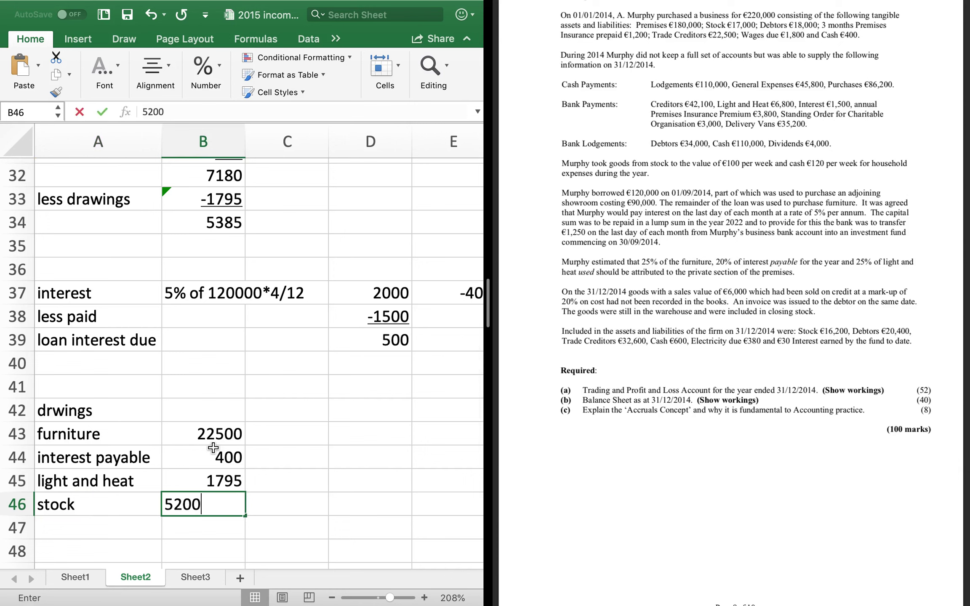
pyautogui.press('Return')
# Add a "cash" line in A47 with the formula =120*52 in B47, and underline that figure
pyautogui.write('cash')
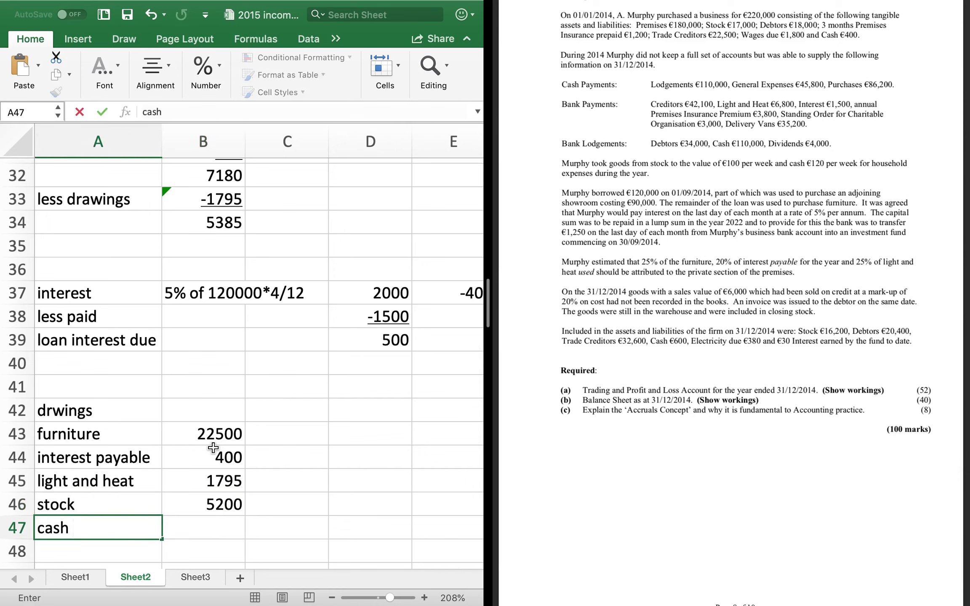
pyautogui.press('Tab')
pyautogui.write('=120')
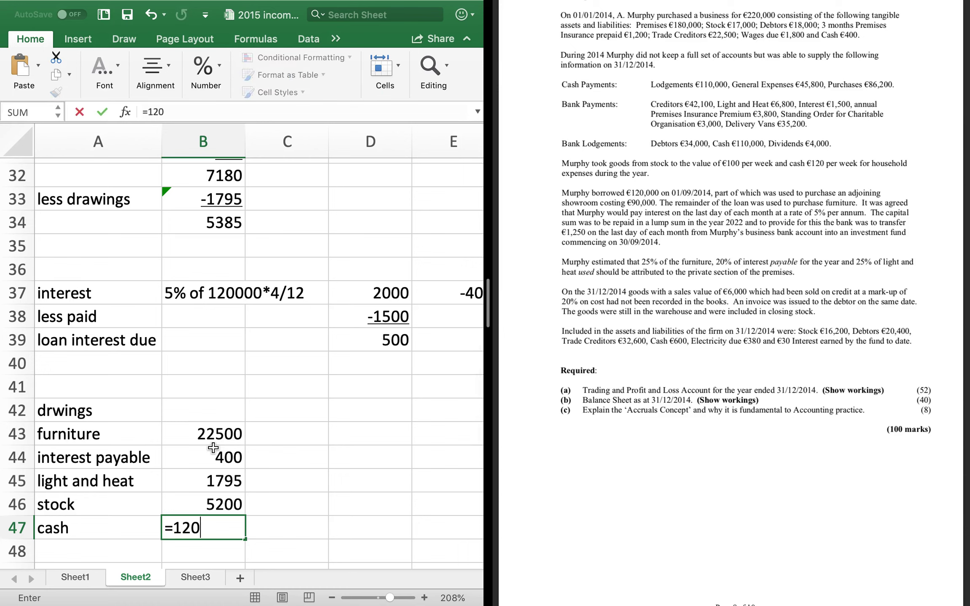
pyautogui.write('*52')
pyautogui.press('Return')
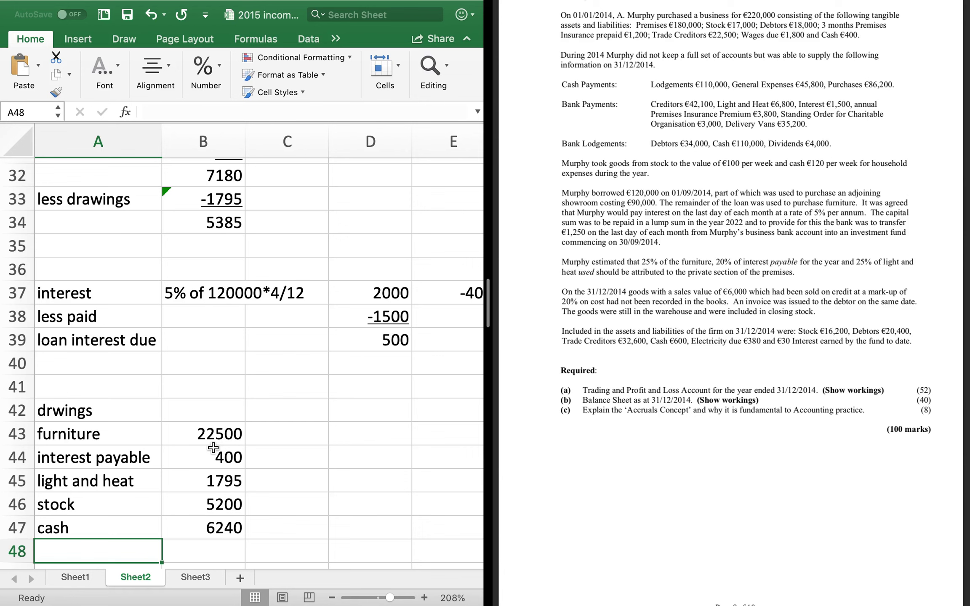
pyautogui.press('Right')
pyautogui.press('Up')
pyautogui.press('super+u')
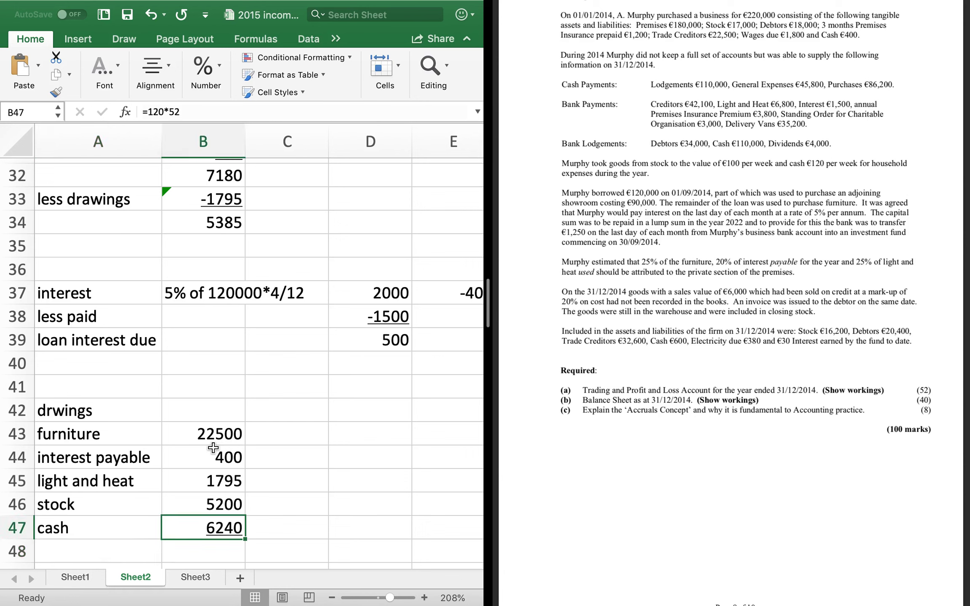
# Total the drawings in B48 with a SUM formula over B43:B47
pyautogui.press('Down')
pyautogui.write('=')
pyautogui.press('XF86AudioRaiseVolume')
pyautogui.write('sum')
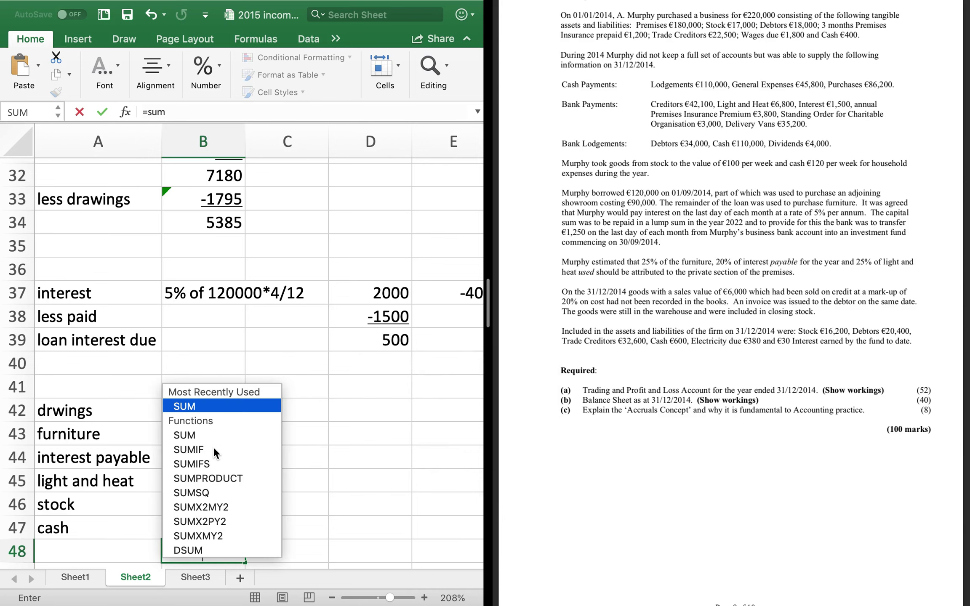
pyautogui.write('(')
pyautogui.press('Up')
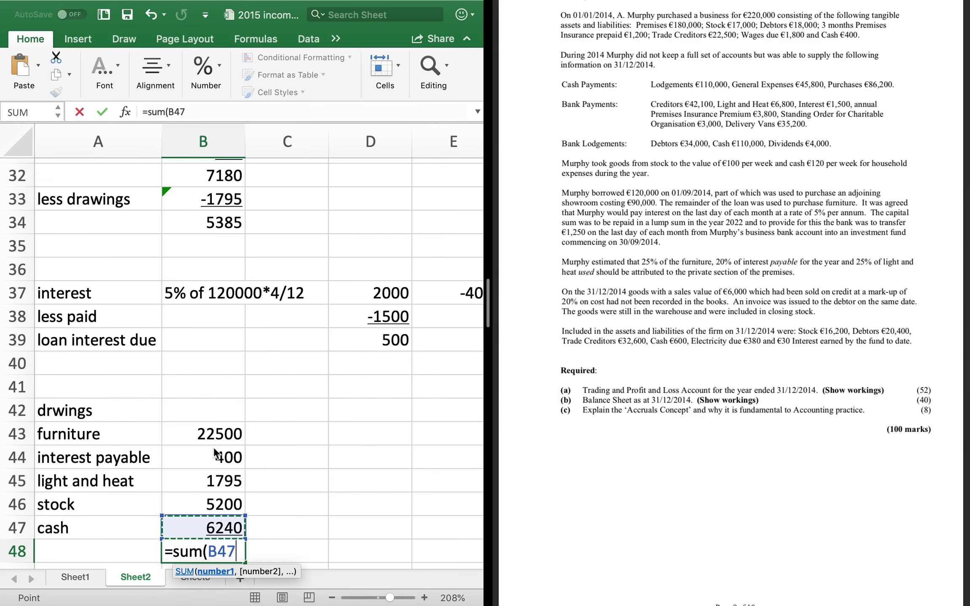
pyautogui.hotkey('shift', 'Up')
pyautogui.hotkey('shift', 'Up')
pyautogui.hotkey('shift', 'Up')
pyautogui.hotkey('shift', 'Up')
pyautogui.write(')')
pyautogui.press('Return')
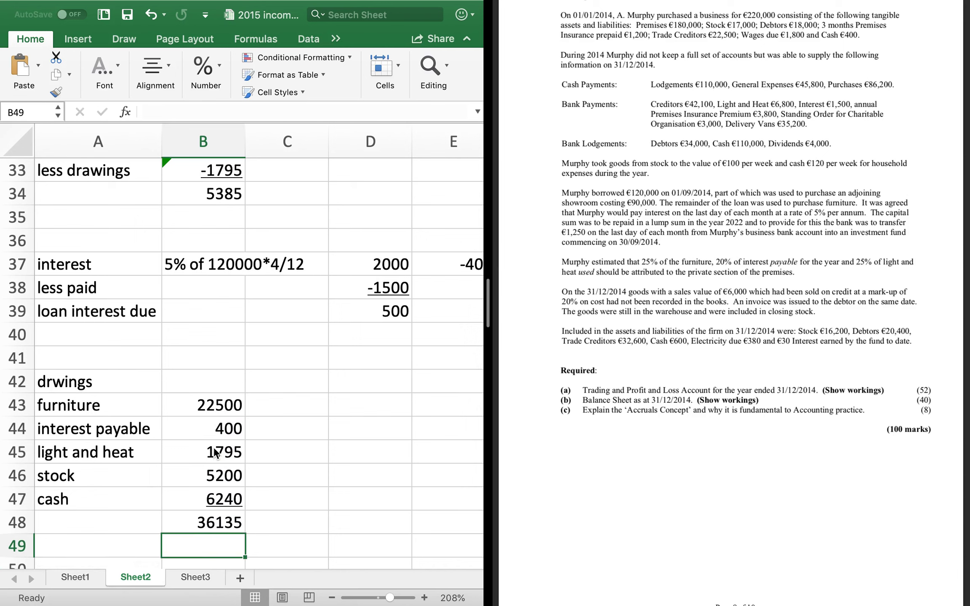
# Correct the furniture amount in B43 of the drawings working to 7500
pyautogui.click(213, 412)
pyautogui.write('7500')
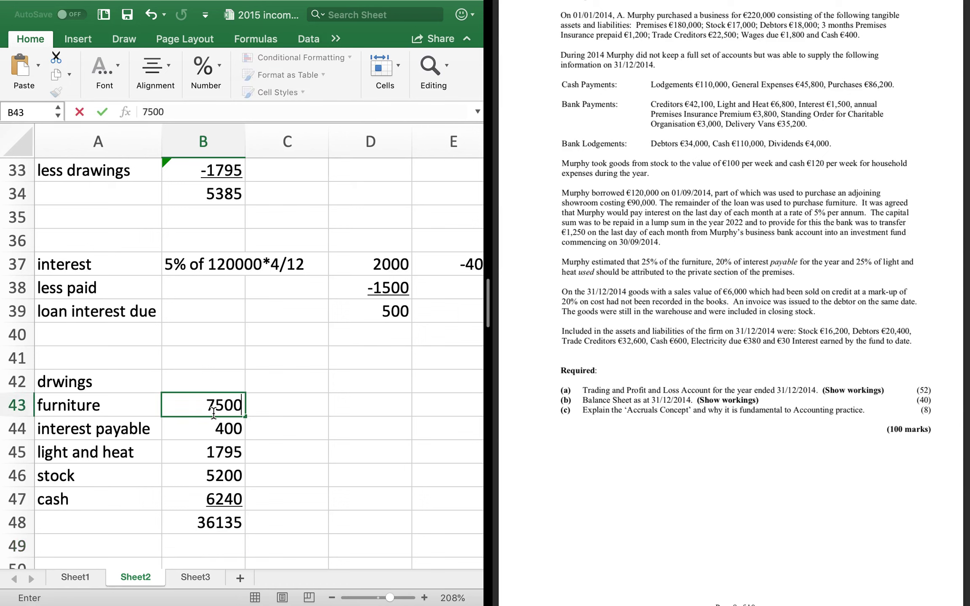
pyautogui.press('Return')
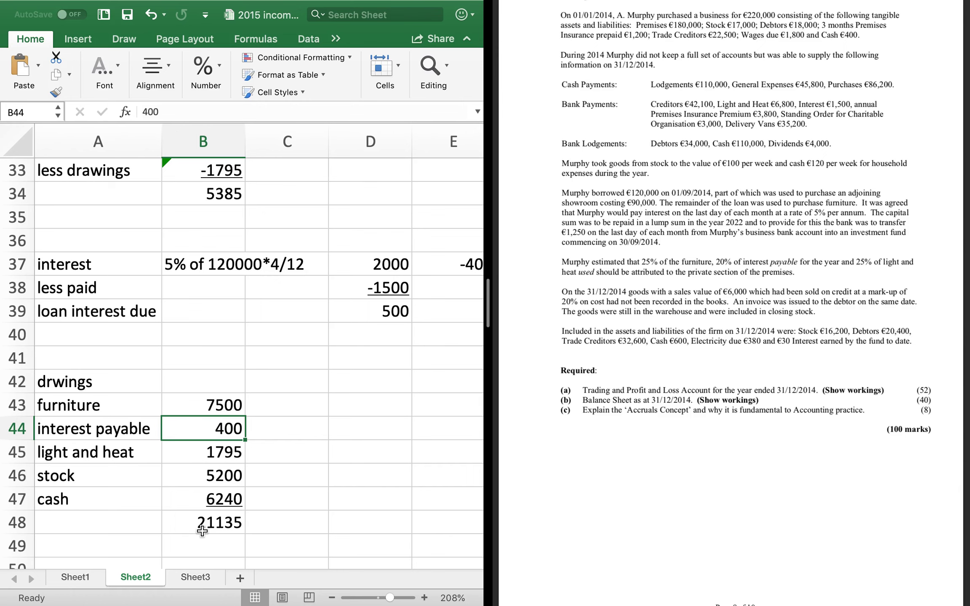
# On Sheet1, add "less drawings" in F29 under Capital and Reserves with -21135 in H29
pyautogui.click(85, 579)
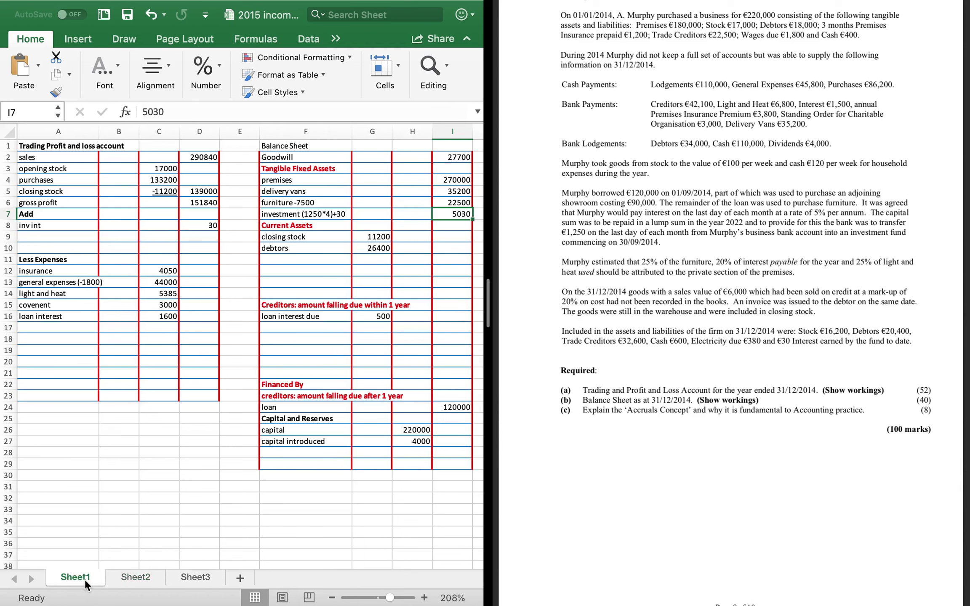
pyautogui.click(295, 454)
pyautogui.click(282, 474)
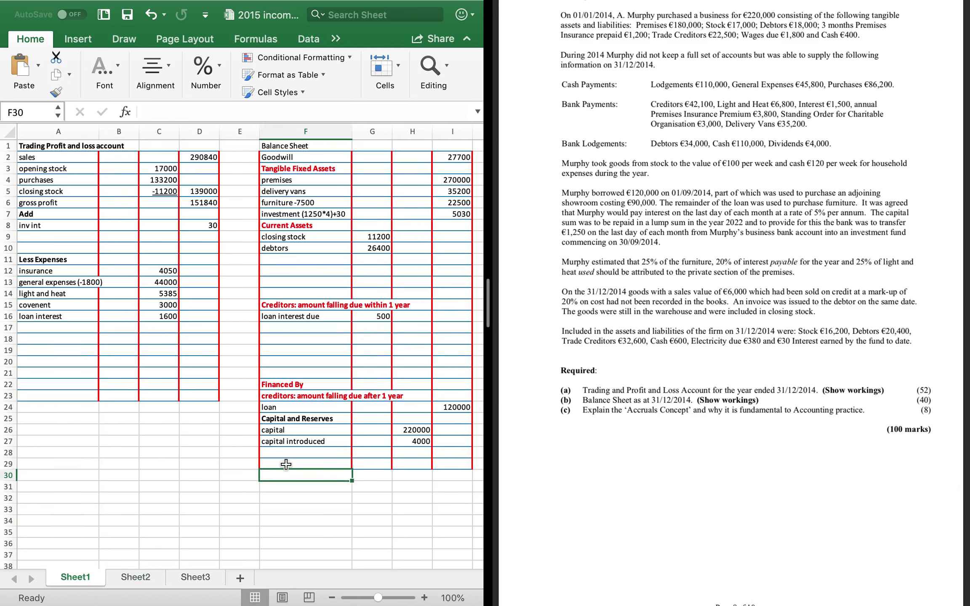
pyautogui.click(286, 464)
pyautogui.write('less d')
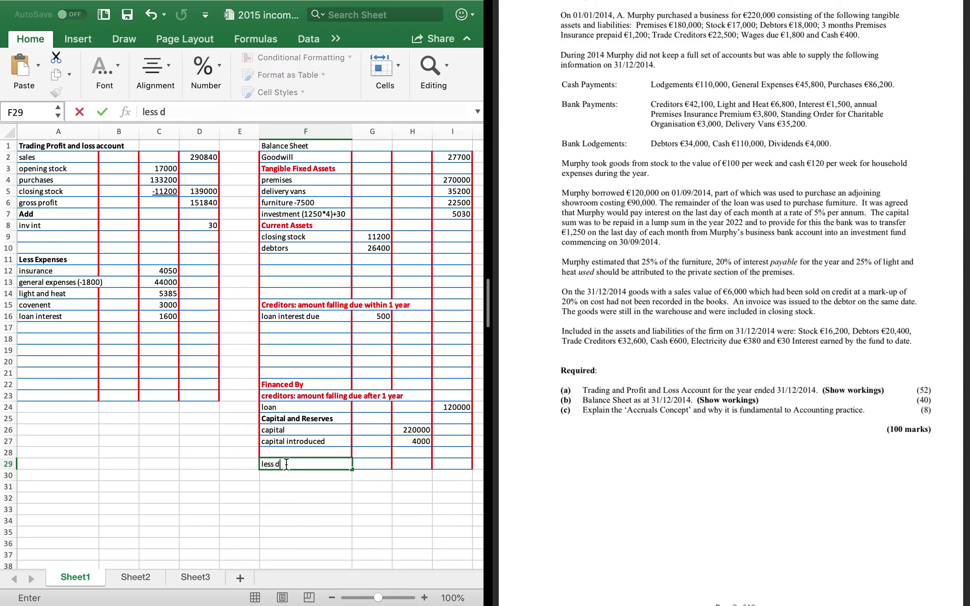
pyautogui.write('rawings')
pyautogui.press('Tab')
pyautogui.press('Tab')
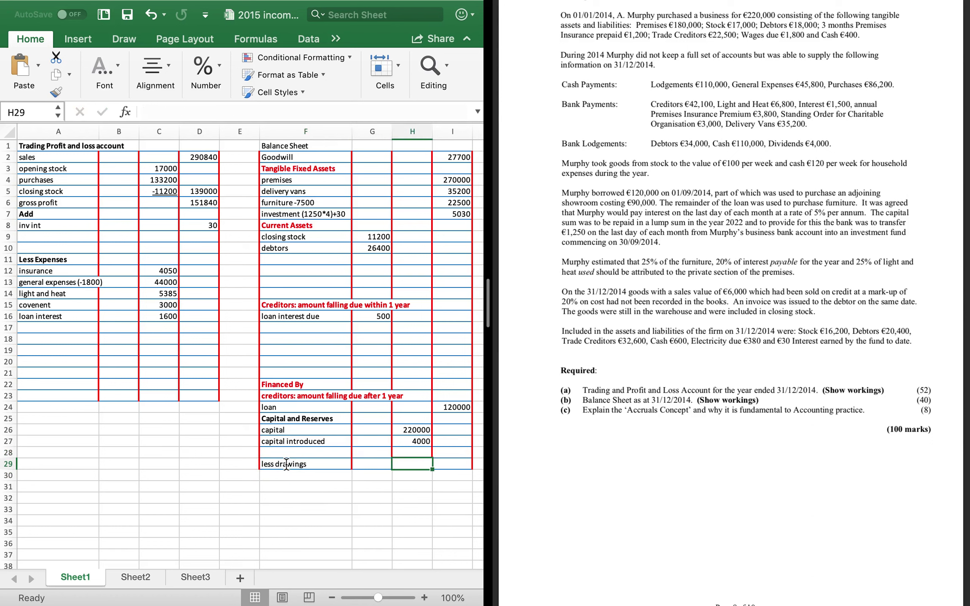
pyautogui.write('-')
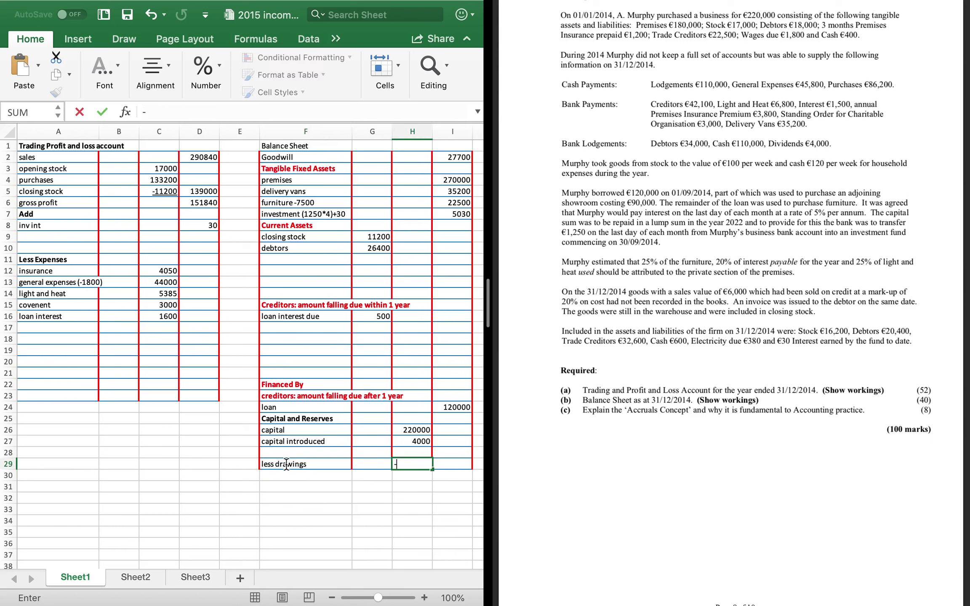
pyautogui.write('21135')
pyautogui.press('Return')
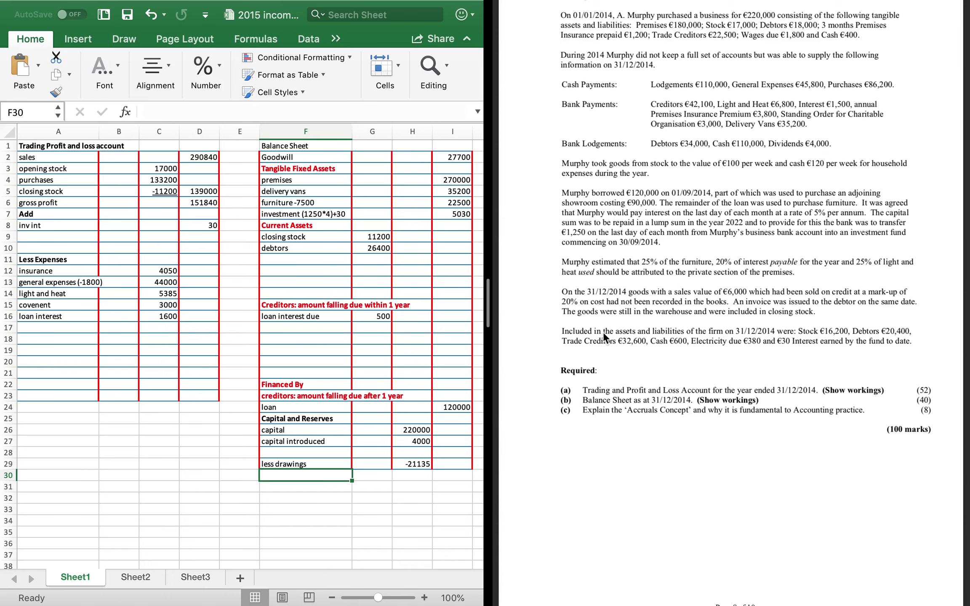
# Add "creditors" in F17 under the creditors falling due within 1 year, with 32600 in G17
pyautogui.click(827, 330)
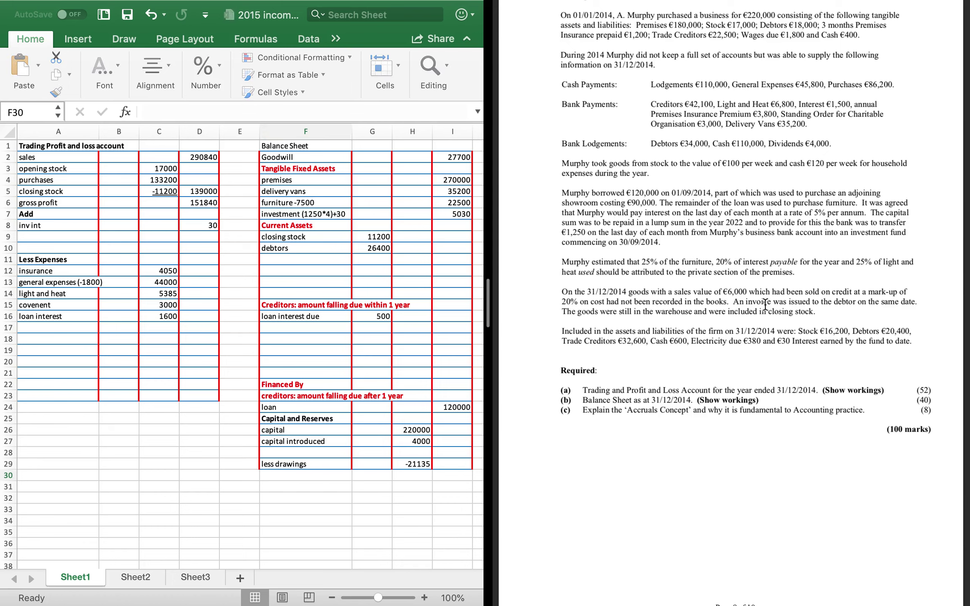
pyautogui.click(306, 327)
pyautogui.click(306, 327)
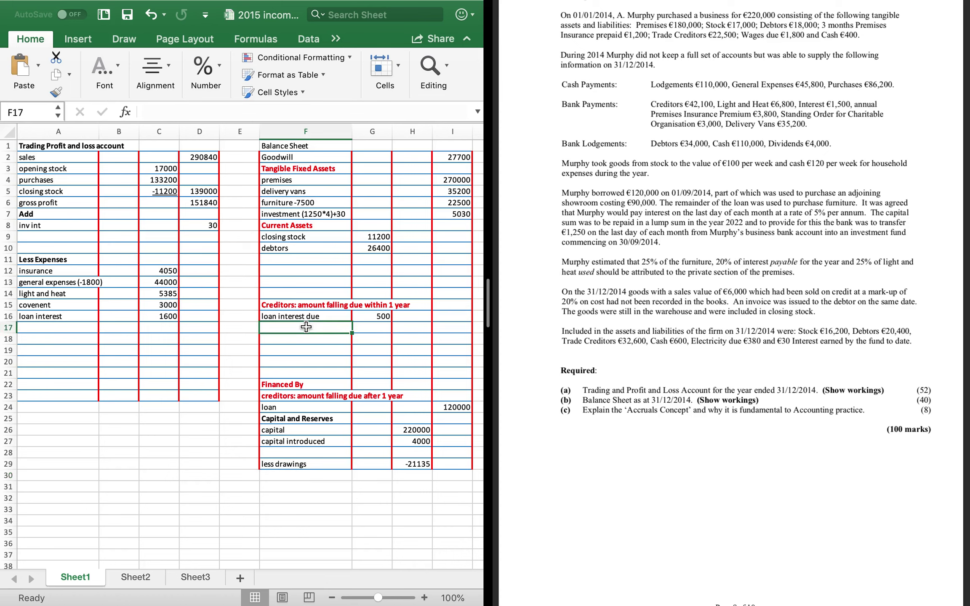
pyautogui.write('creditors')
pyautogui.press('Tab')
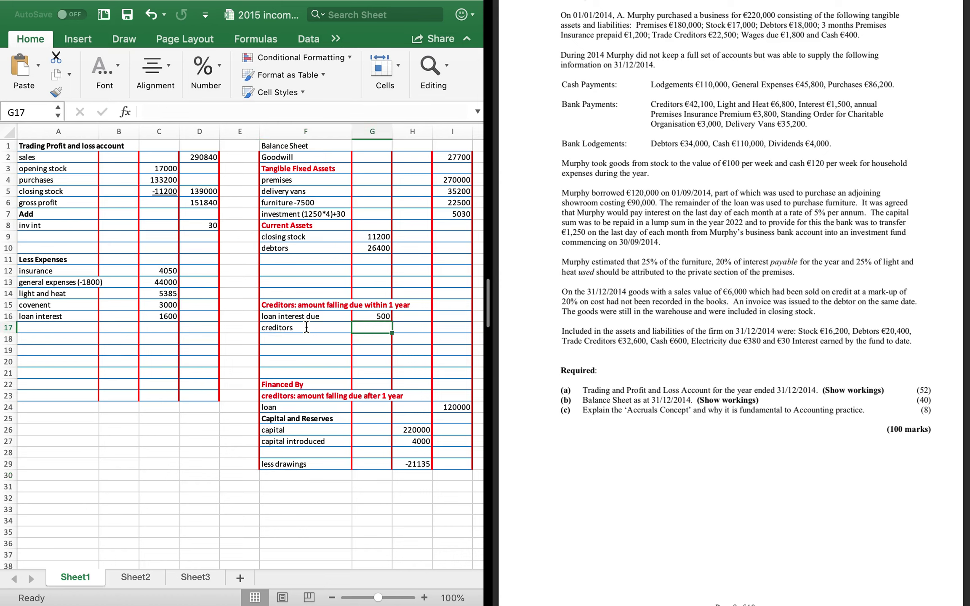
pyautogui.write('32600')
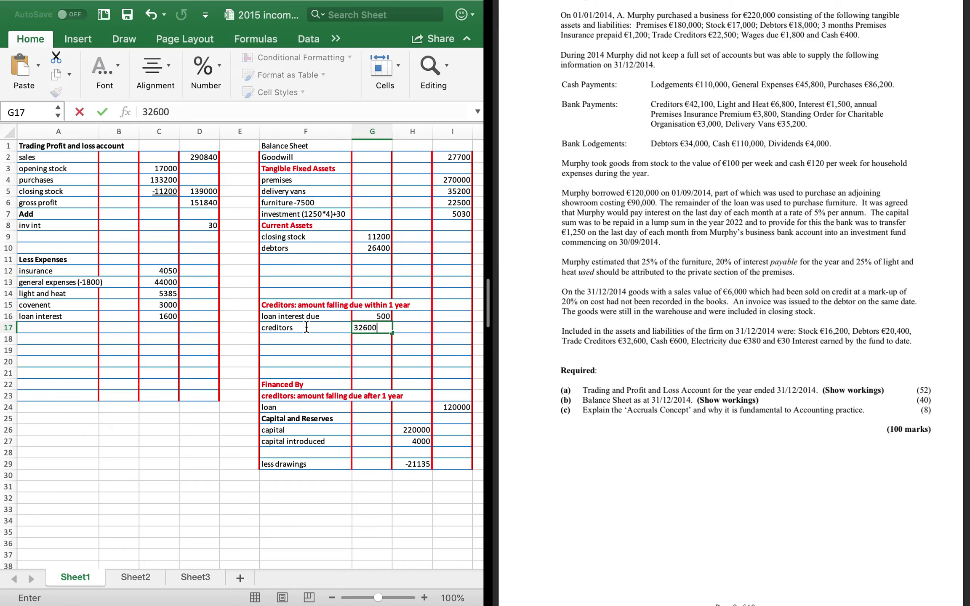
pyautogui.press('Return')
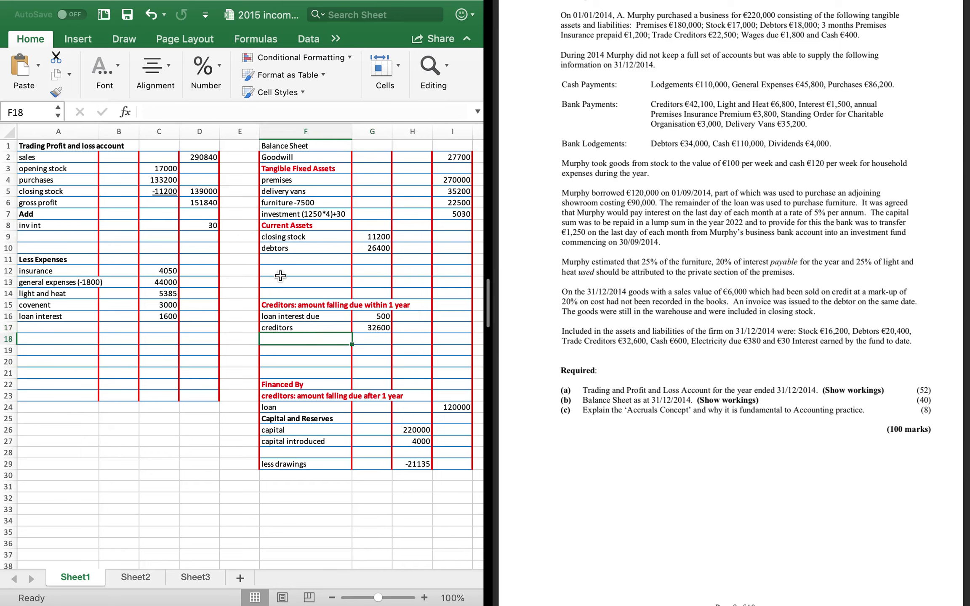
# Add "cash" in F11 under Current Assets, with 600 in G11
pyautogui.click(289, 258)
pyautogui.write('cash')
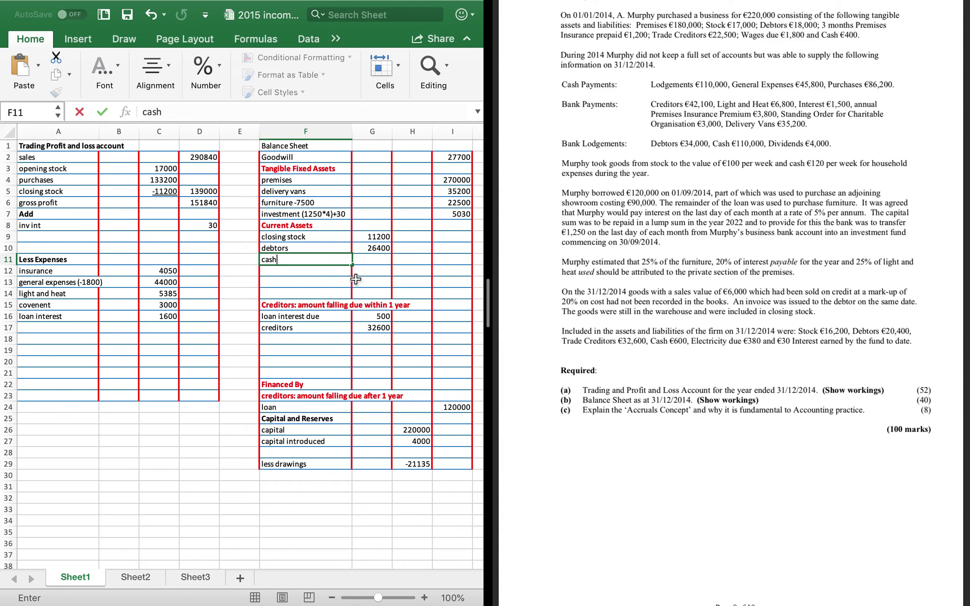
pyautogui.click(384, 262)
pyautogui.write('600')
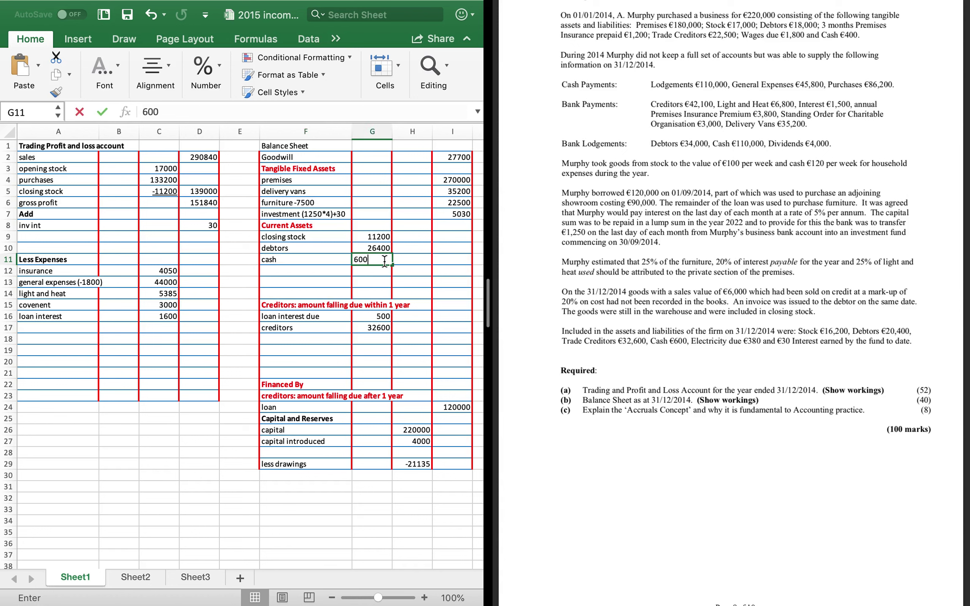
# Add "electricity due" in F18 under the creditors falling due within 1 year, with 380 in G18
pyautogui.click(282, 338)
pyautogui.write('electr')
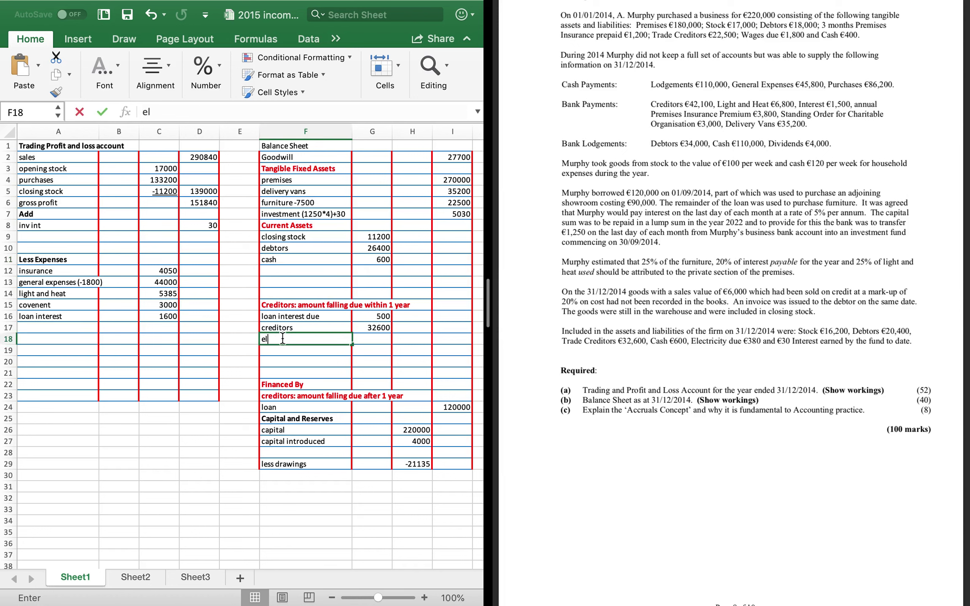
pyautogui.write('tricirt')
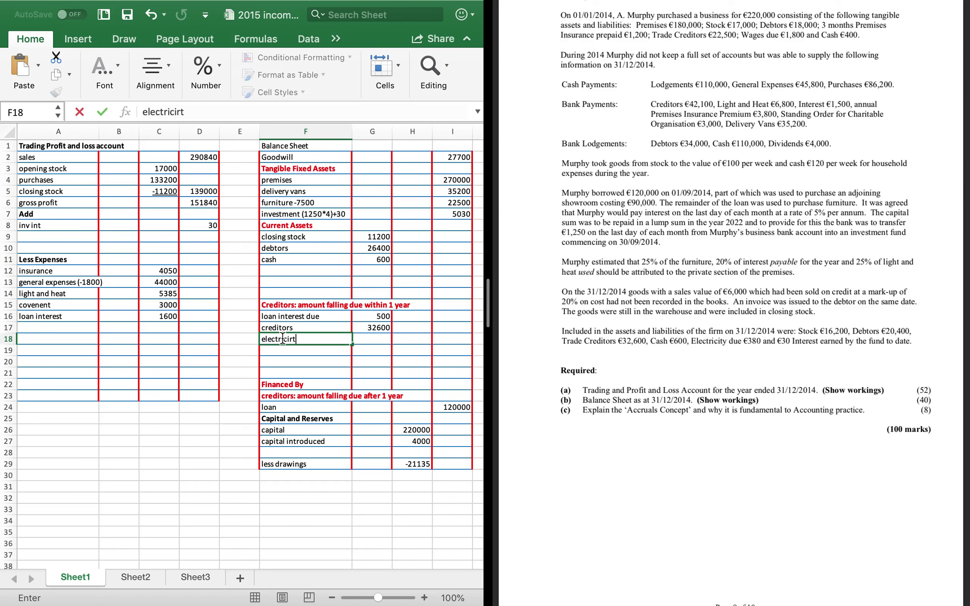
pyautogui.press('BackSpace')
pyautogui.press('BackSpace')
pyautogui.write('ty due')
pyautogui.press('Tab')
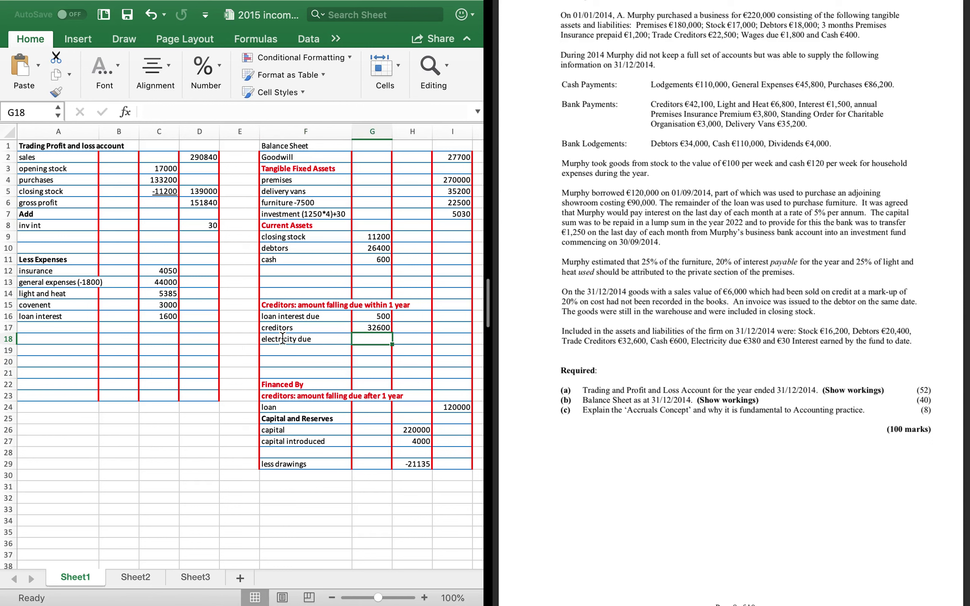
pyautogui.write('380')
pyautogui.press('Return')
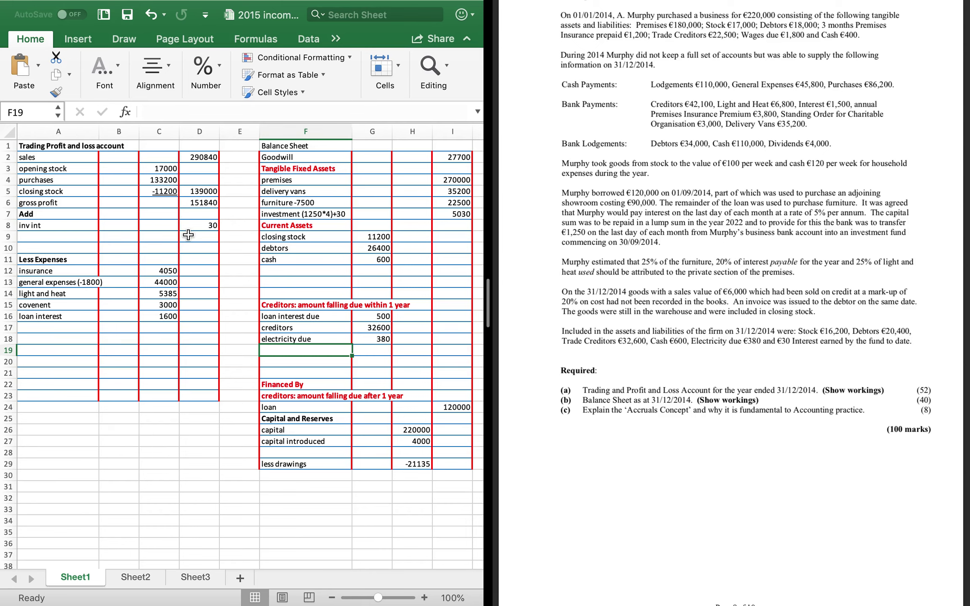
# Label F12 under Current Assets as "bank"
pyautogui.click(274, 273)
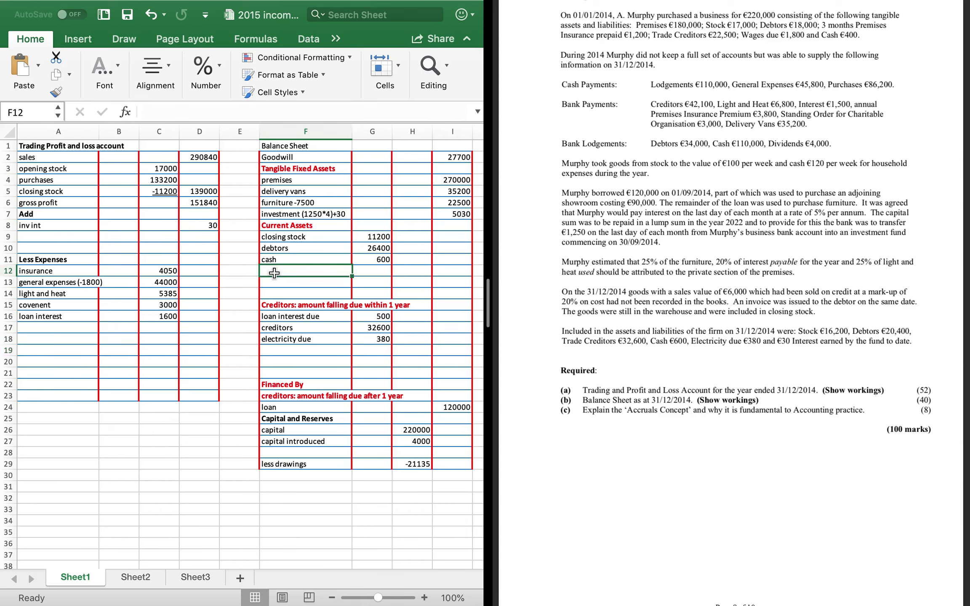
pyautogui.write('bank')
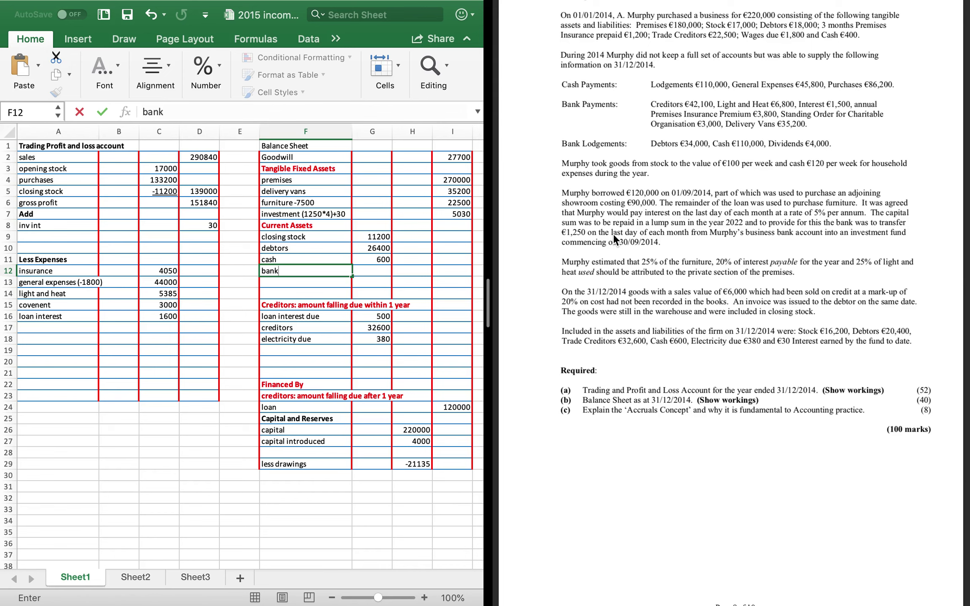
pyautogui.scroll(-2, 613, 234)
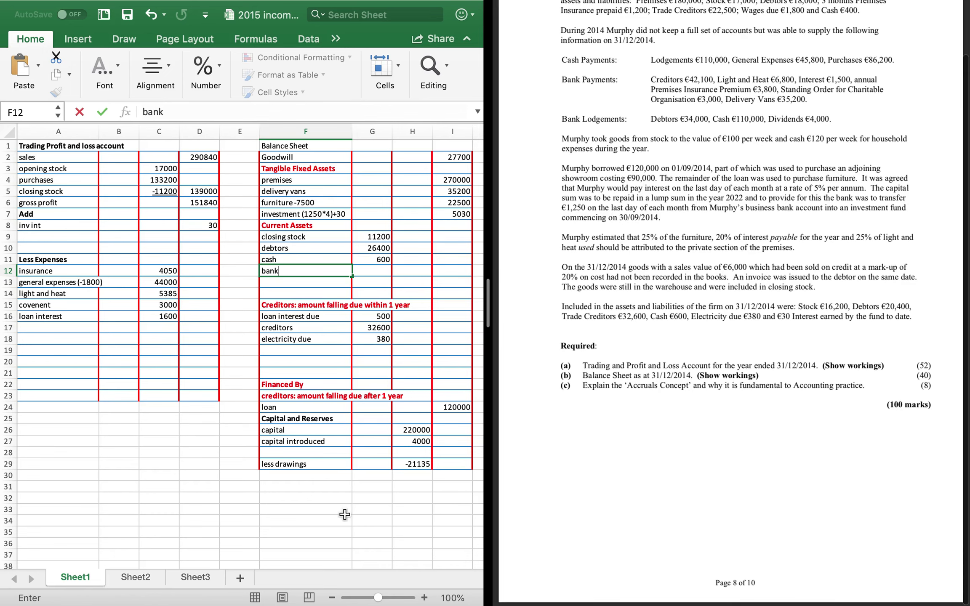
# On Sheet2, enter the heading "Bank" in A51 below the drawings working
pyautogui.click(131, 579)
pyautogui.scroll(-8, 202, 502)
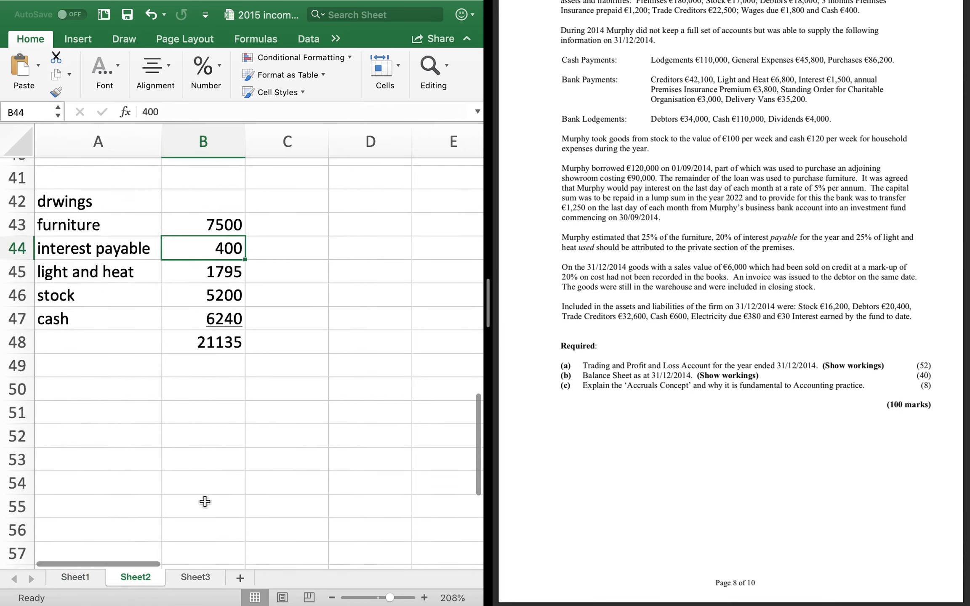
pyautogui.scroll(3, 205, 502)
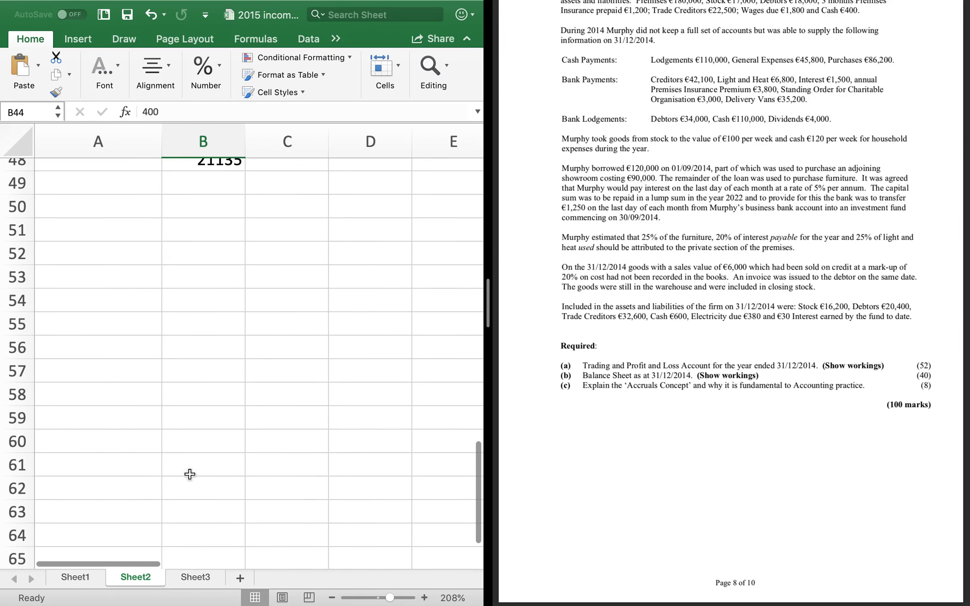
pyautogui.click(112, 227)
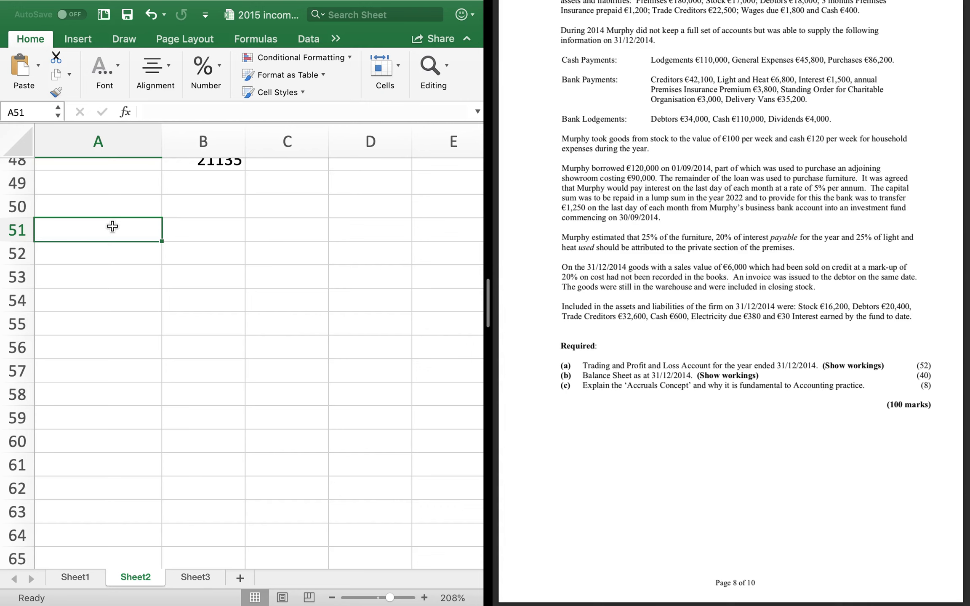
pyautogui.write('Bank')
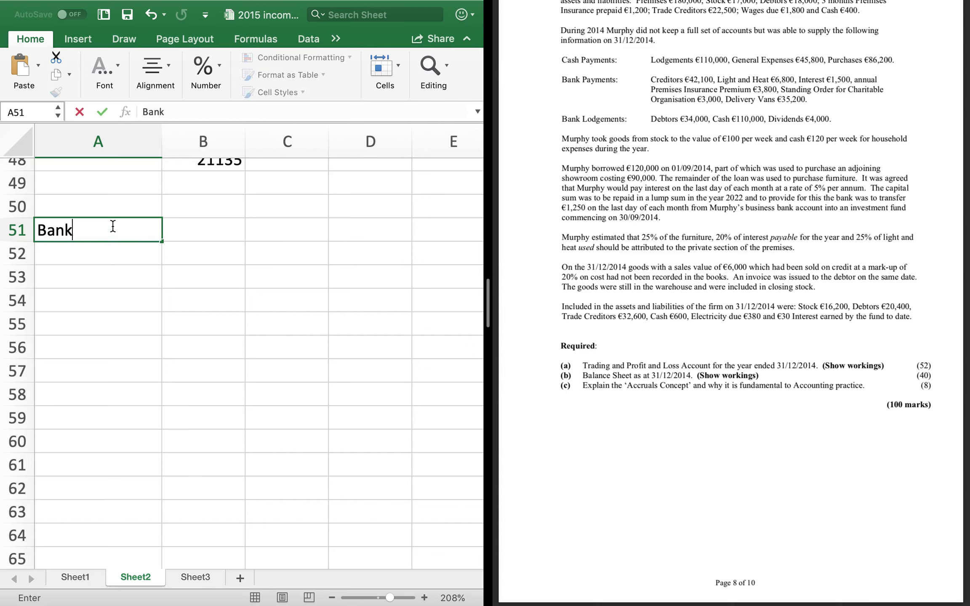
pyautogui.press('Return')
# Apply a right border to B52:B62 as the centre line of the bank T-account
pyautogui.press('Right')
pyautogui.hotkey('shift', 'Down')
pyautogui.hotkey('shift', 'Down')
pyautogui.hotkey('shift', 'Down')
pyautogui.hotkey('shift', 'Down')
pyautogui.hotkey('shift', 'Down')
pyautogui.hotkey('shift', 'Down')
pyautogui.hotkey('shift', 'Down')
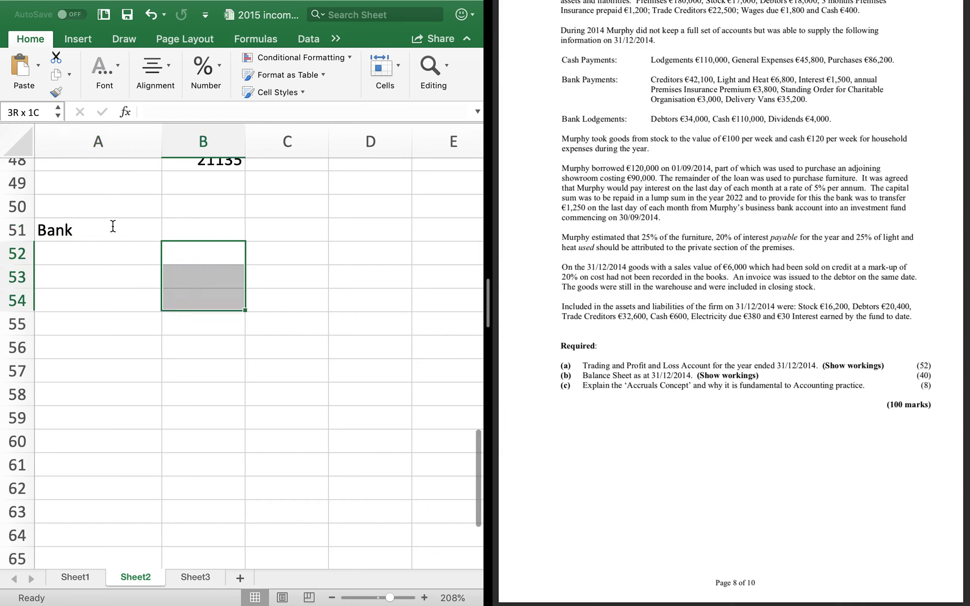
pyautogui.hotkey('shift', 'Up')
pyautogui.hotkey('shift', 'Down')
pyautogui.hotkey('shift', 'Down')
pyautogui.hotkey('shift', 'Down')
pyautogui.hotkey('shift', 'Down')
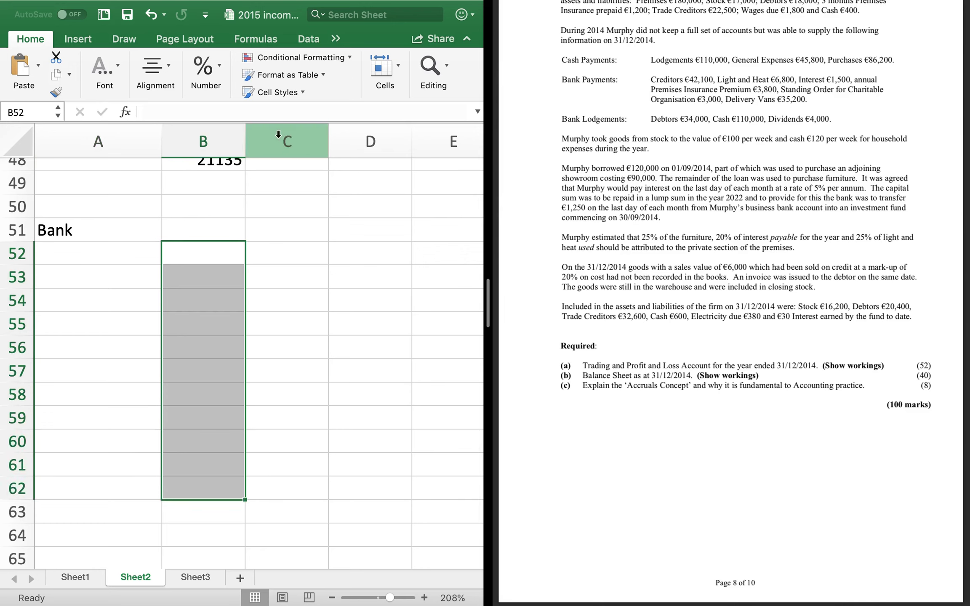
pyautogui.click(175, 66)
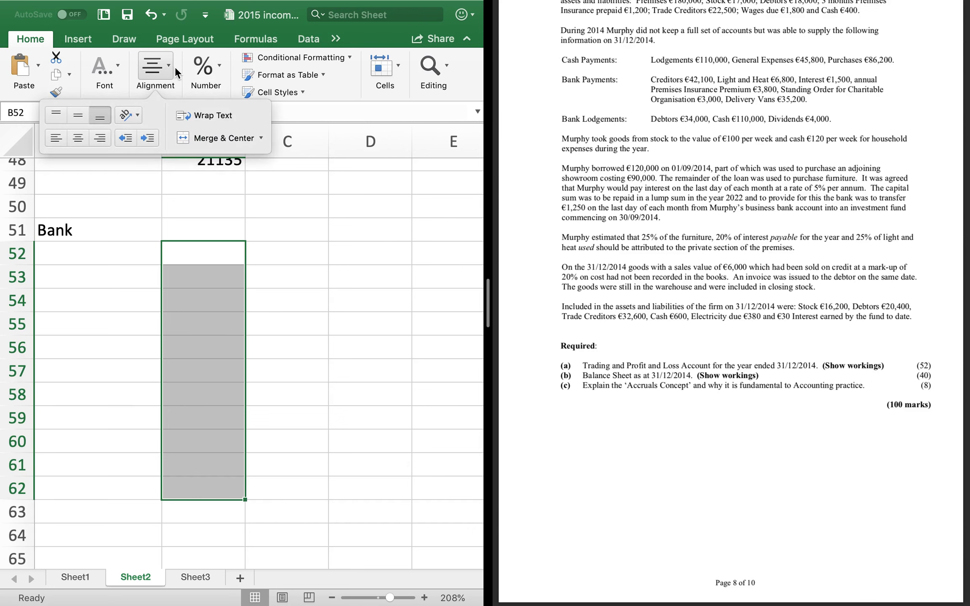
pyautogui.click(175, 66)
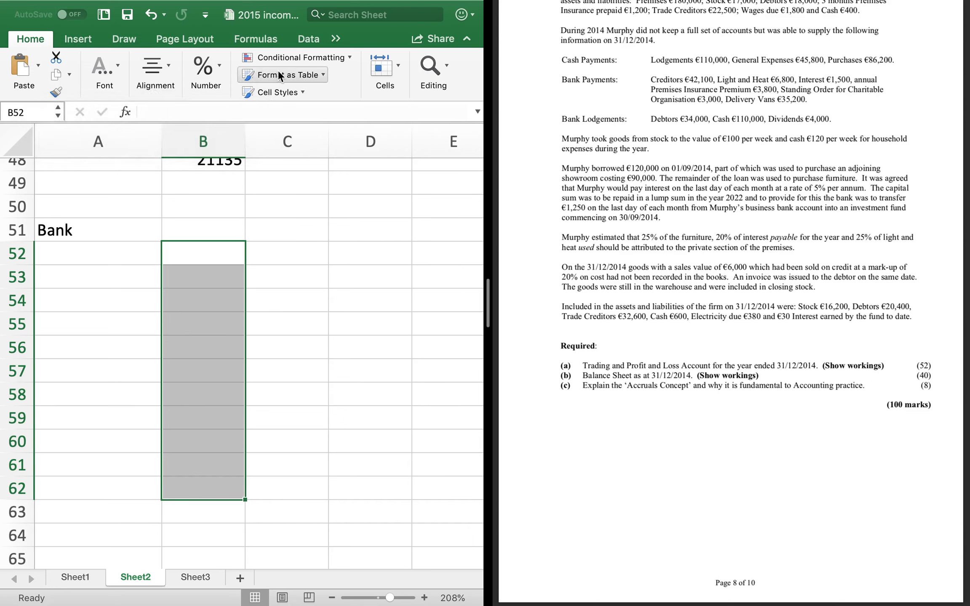
pyautogui.click(302, 95)
pyautogui.click(301, 93)
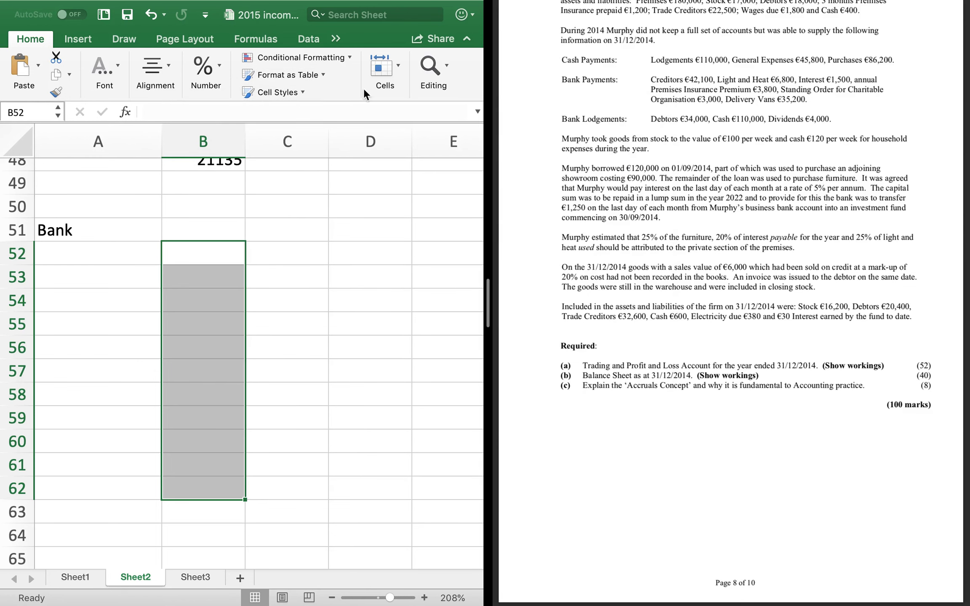
pyautogui.click(401, 71)
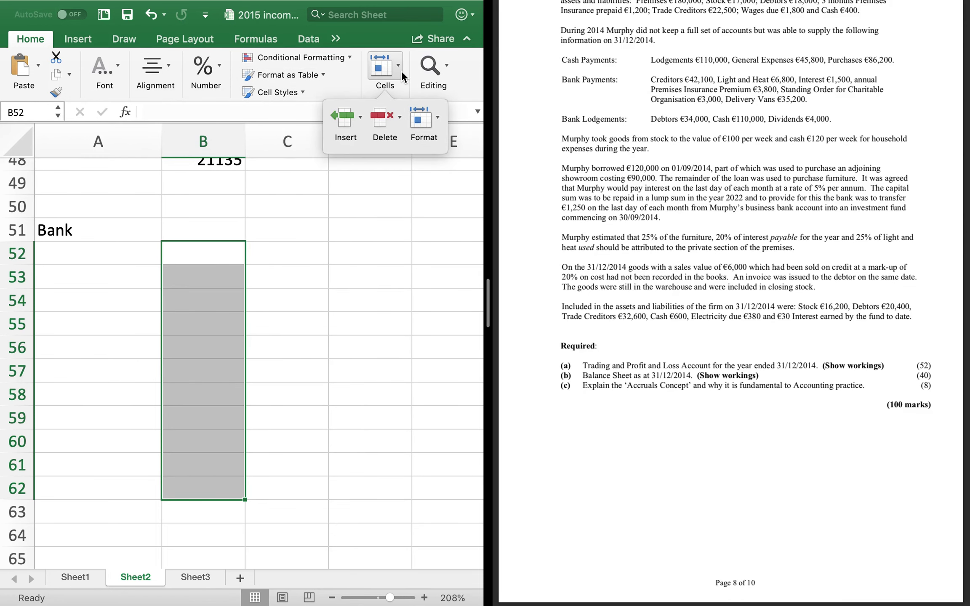
pyautogui.click(401, 71)
pyautogui.click(449, 71)
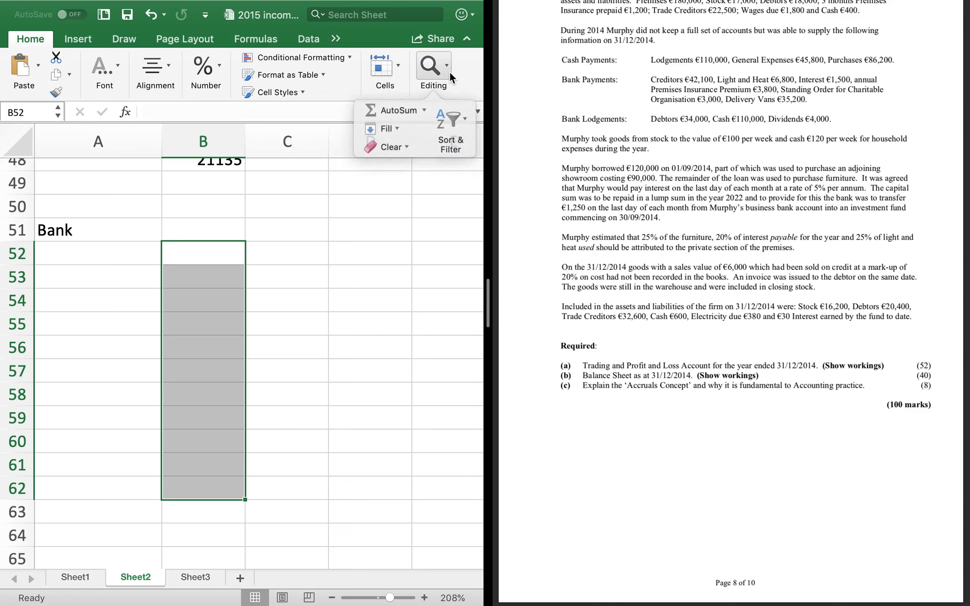
pyautogui.click(435, 70)
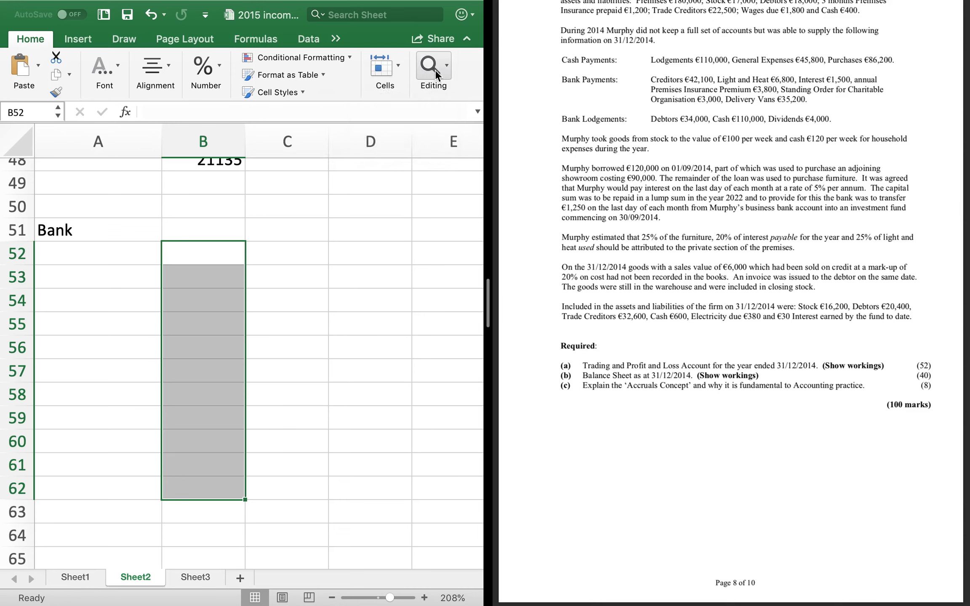
pyautogui.click(124, 66)
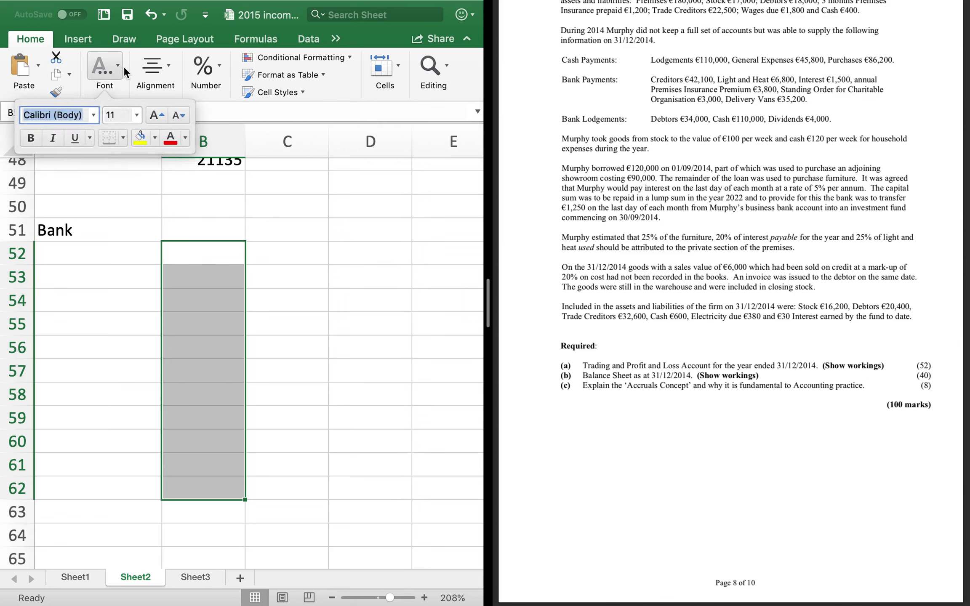
pyautogui.click(124, 137)
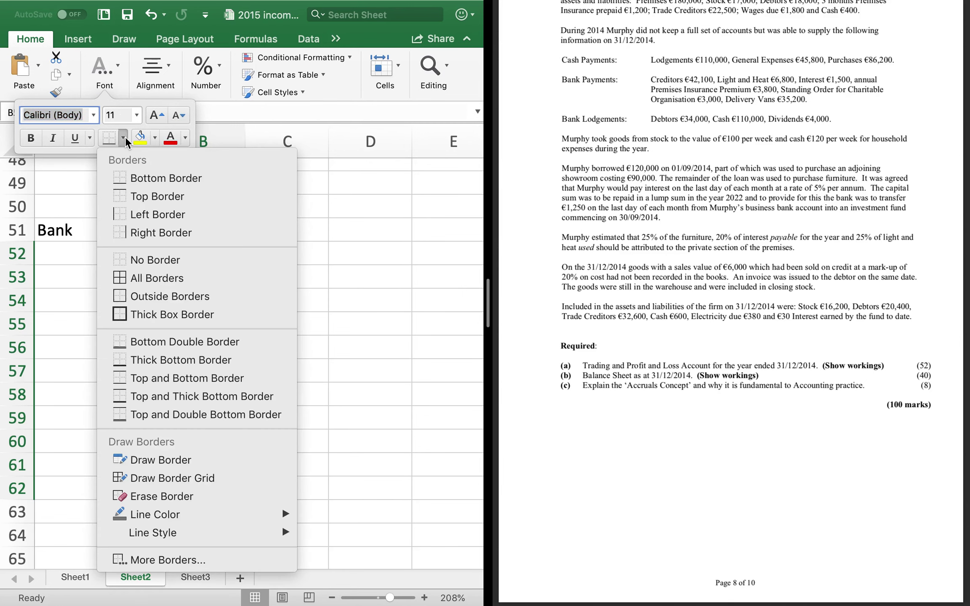
pyautogui.click(164, 232)
pyautogui.click(166, 231)
# Apply a bottom border to B51:C51 as the top line of the bank T-account
pyautogui.press('Down')
pyautogui.click(164, 226)
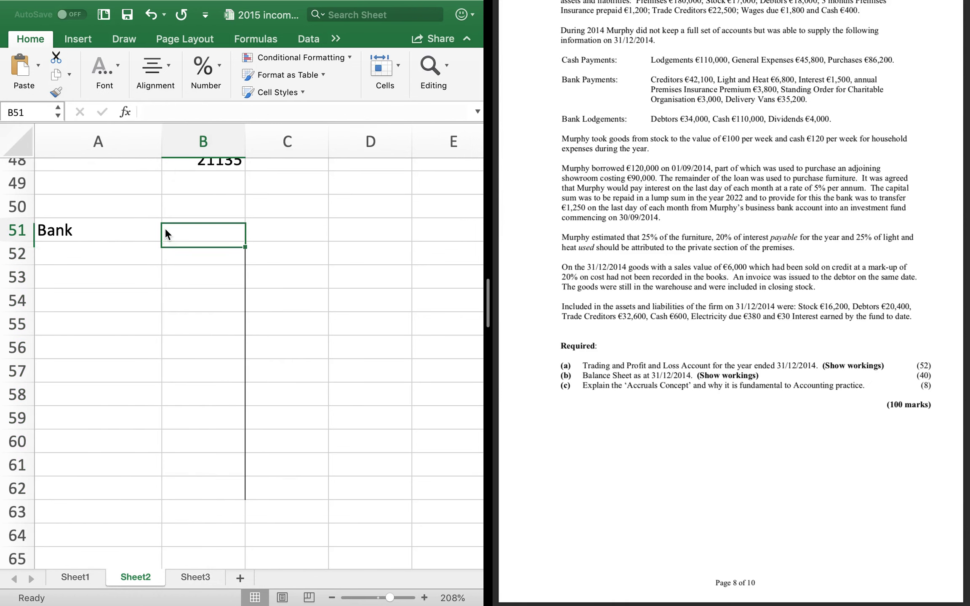
pyautogui.hotkey('shift', 'Right')
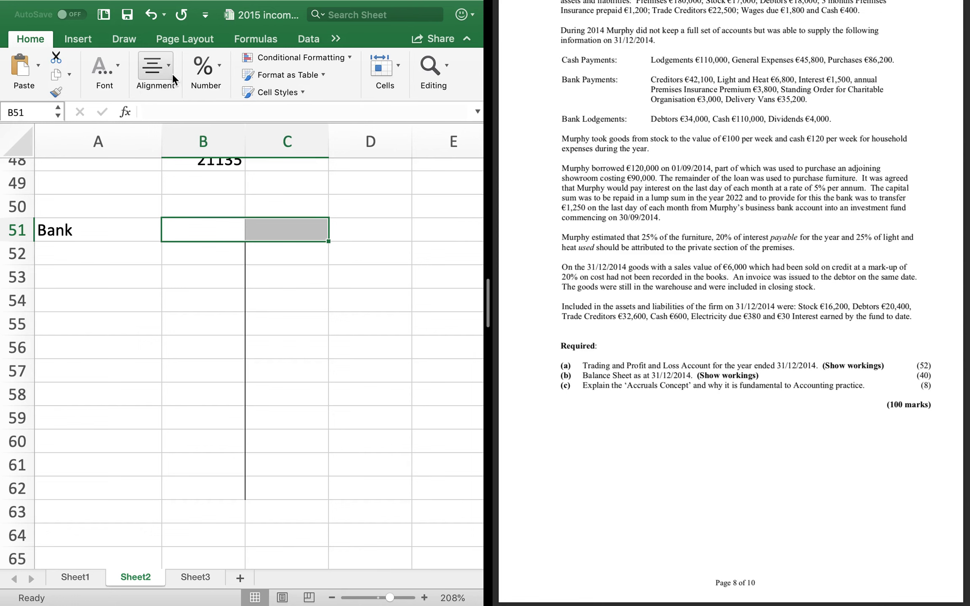
pyautogui.click(116, 70)
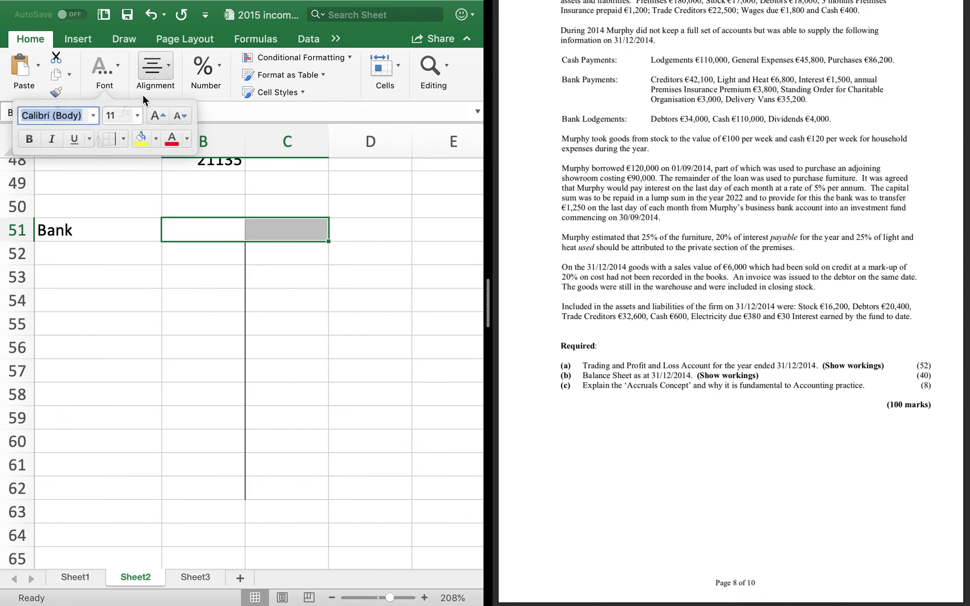
pyautogui.click(124, 139)
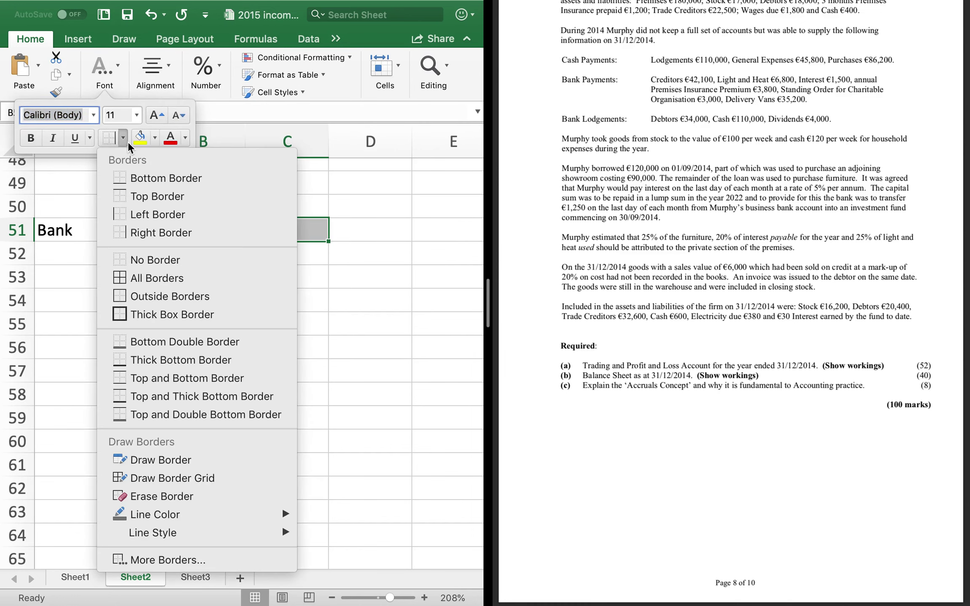
pyautogui.click(142, 179)
pyautogui.press('Down')
pyautogui.press('Up')
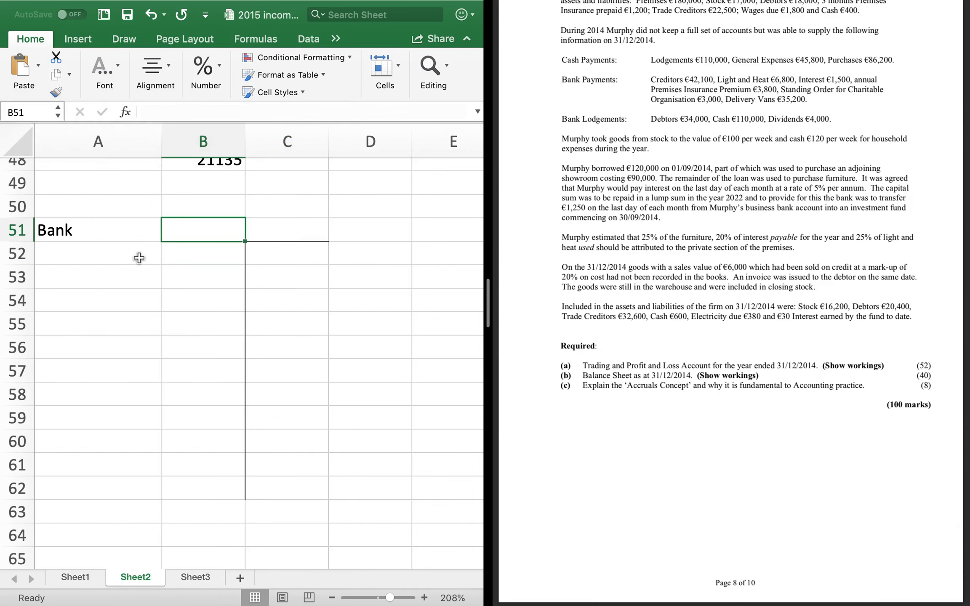
pyautogui.hotkey('shift', 'Right')
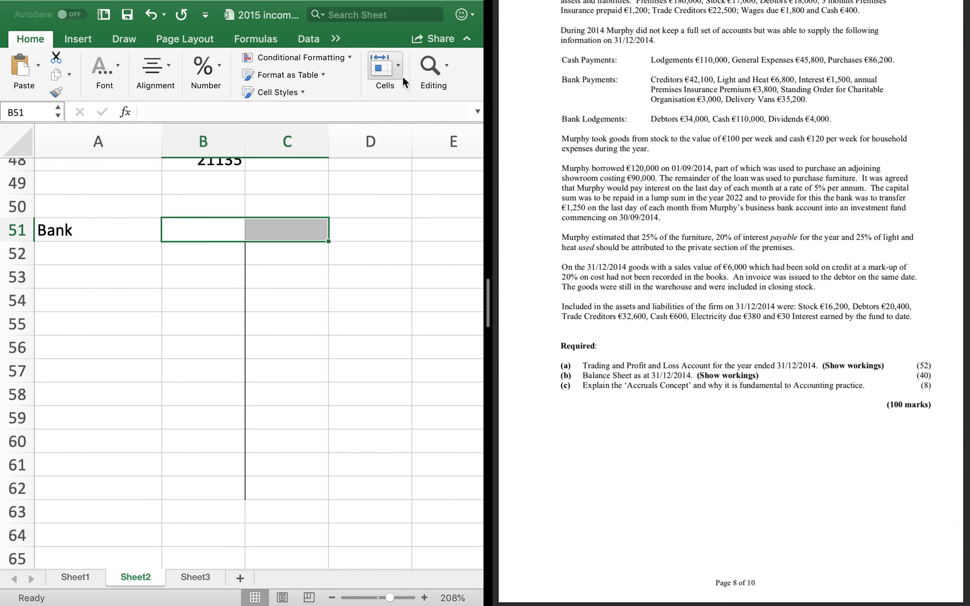
pyautogui.click(403, 73)
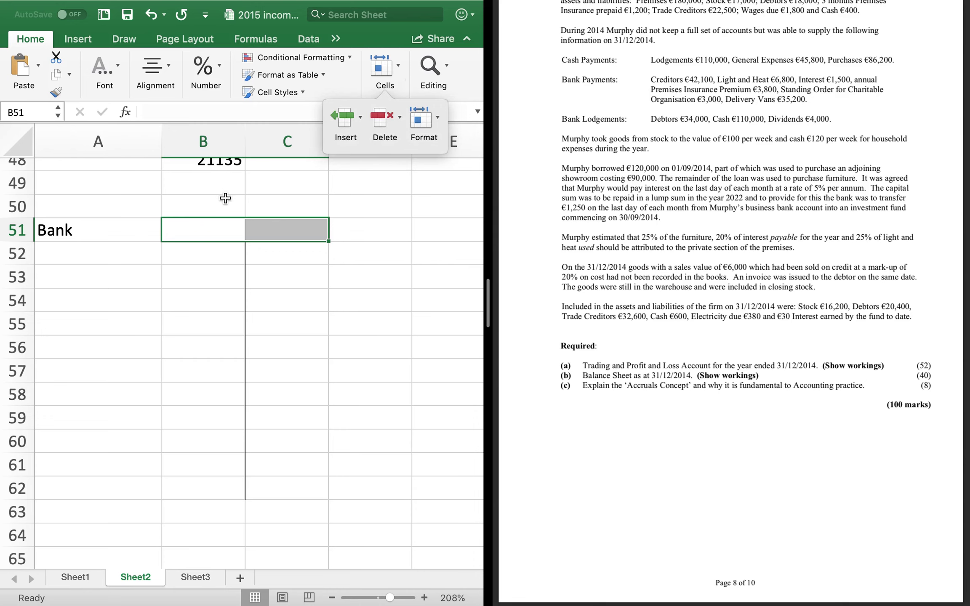
pyautogui.click(231, 214)
pyautogui.press('Right')
pyautogui.press('Left')
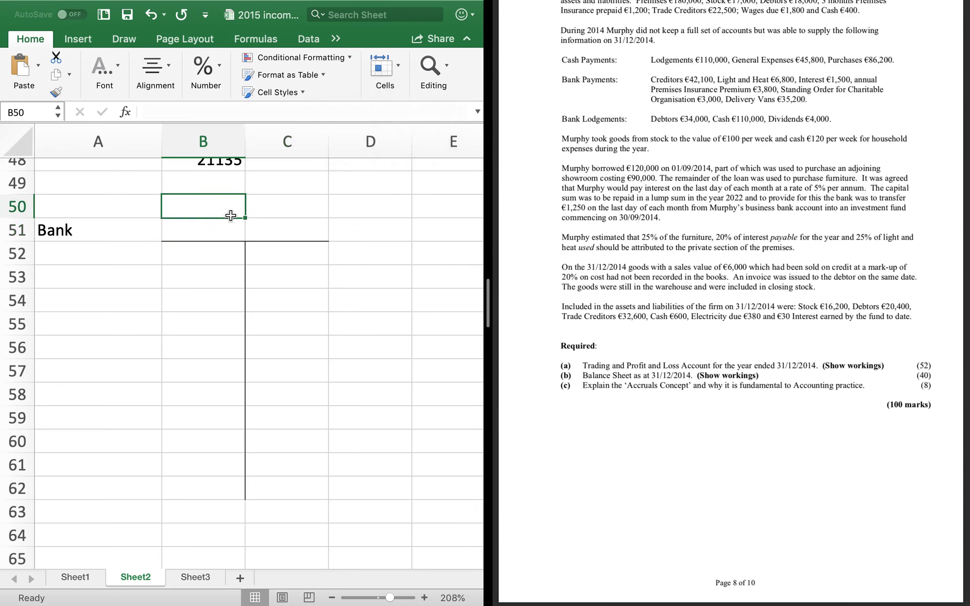
# Merge and center cells B51:C51 above the bank T-account
pyautogui.press('Down')
pyautogui.hotkey('shift', 'Right')
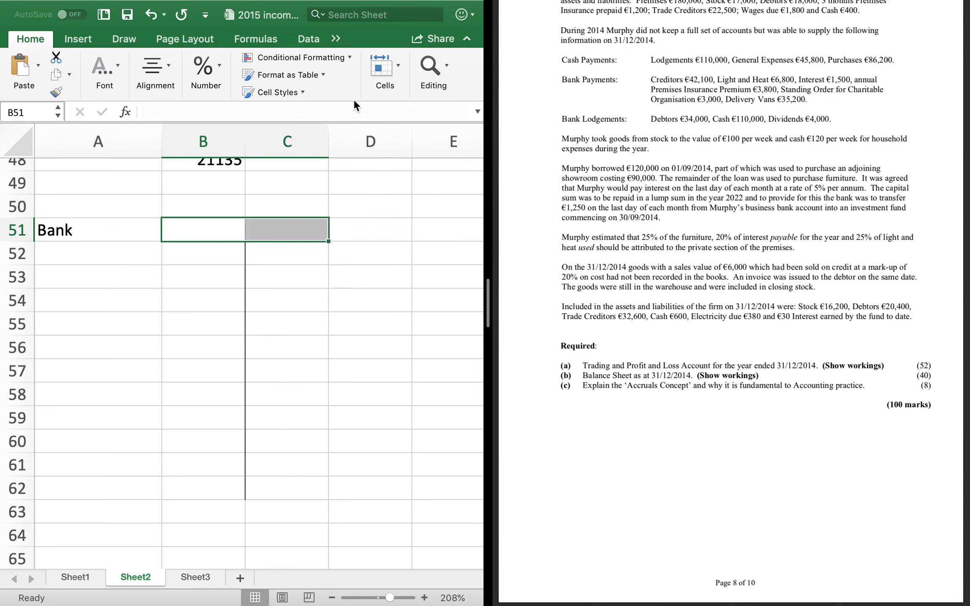
pyautogui.click(398, 70)
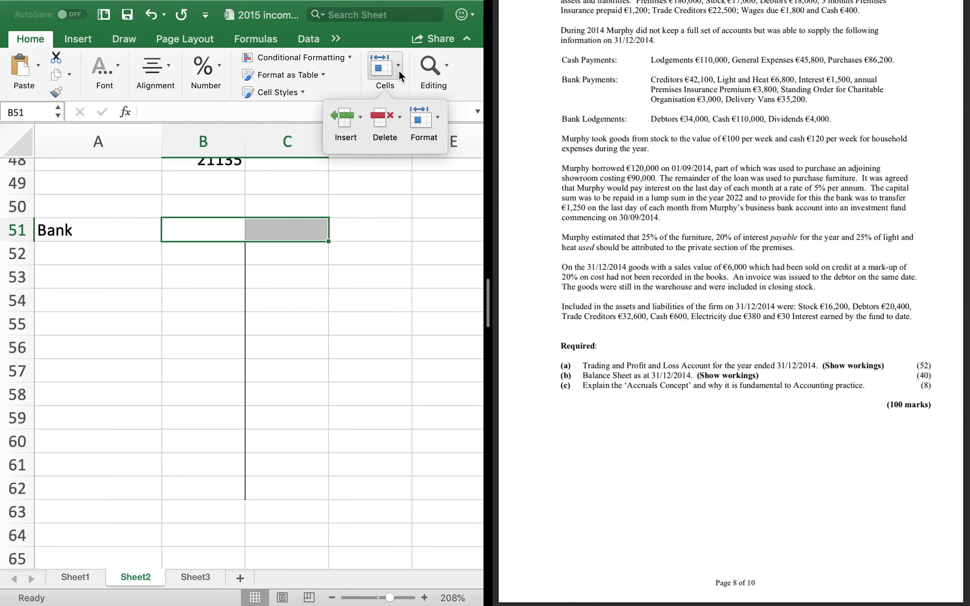
pyautogui.click(399, 70)
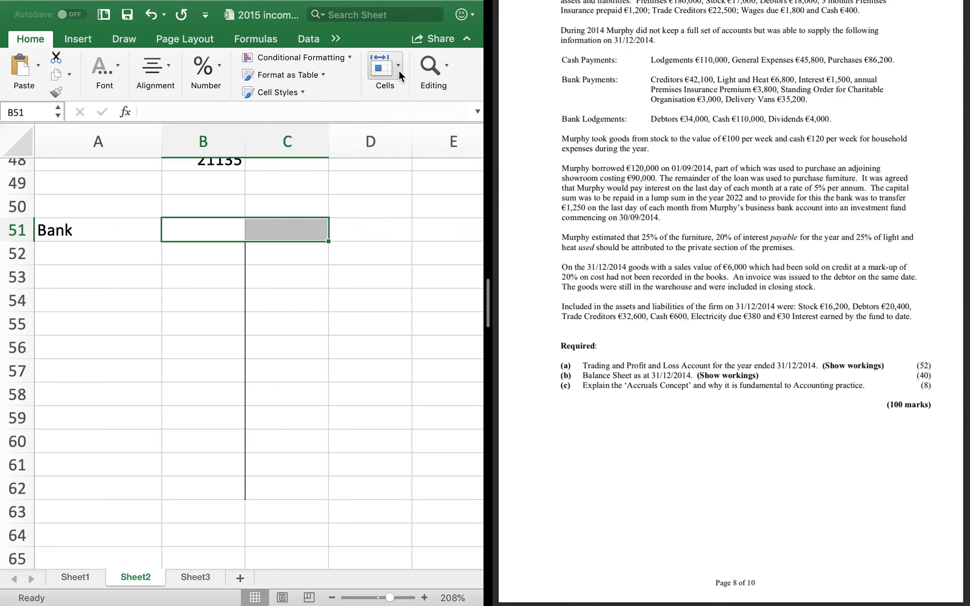
pyautogui.click(449, 67)
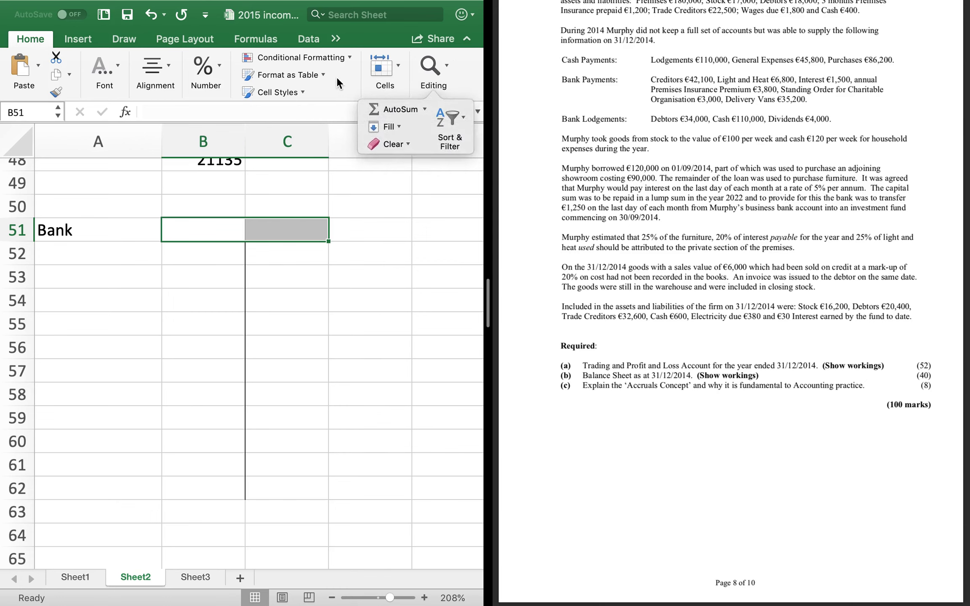
pyautogui.click(350, 58)
pyautogui.click(349, 59)
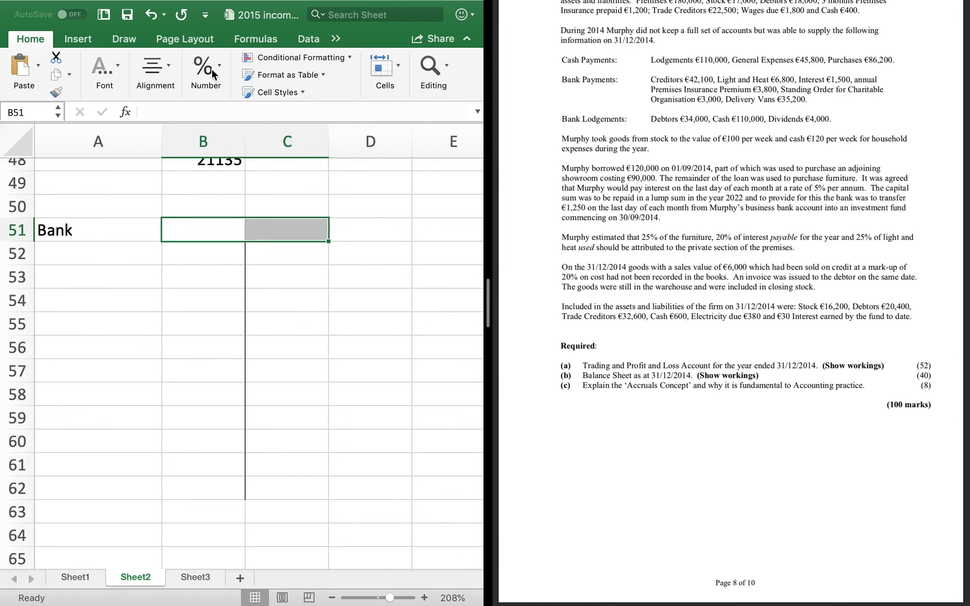
pyautogui.click(119, 78)
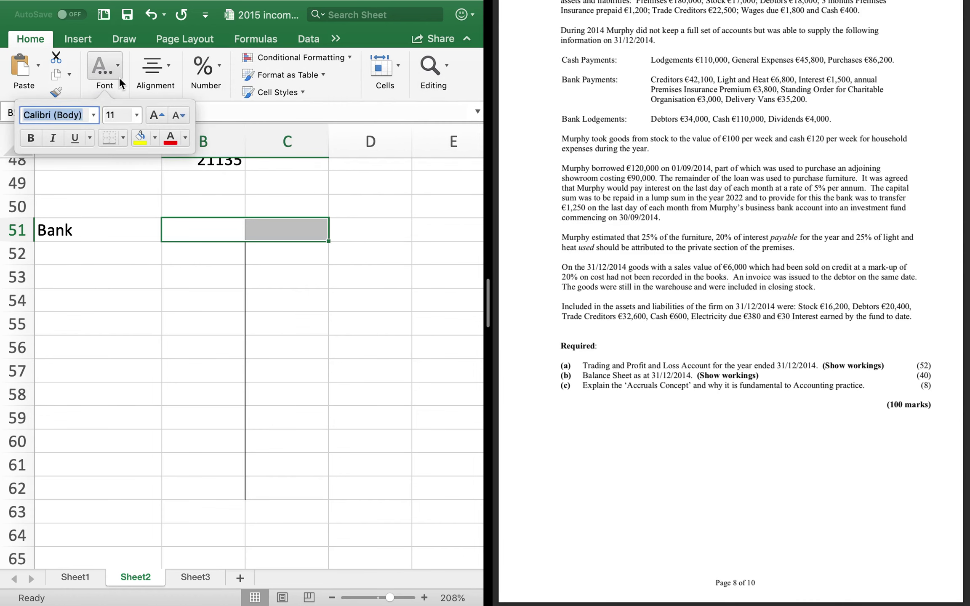
pyautogui.click(171, 67)
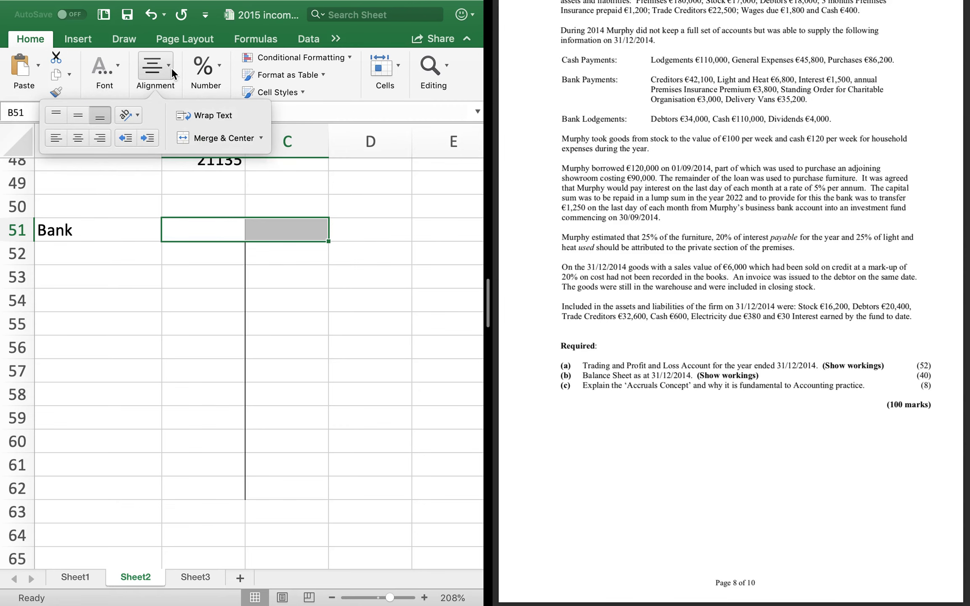
pyautogui.click(206, 136)
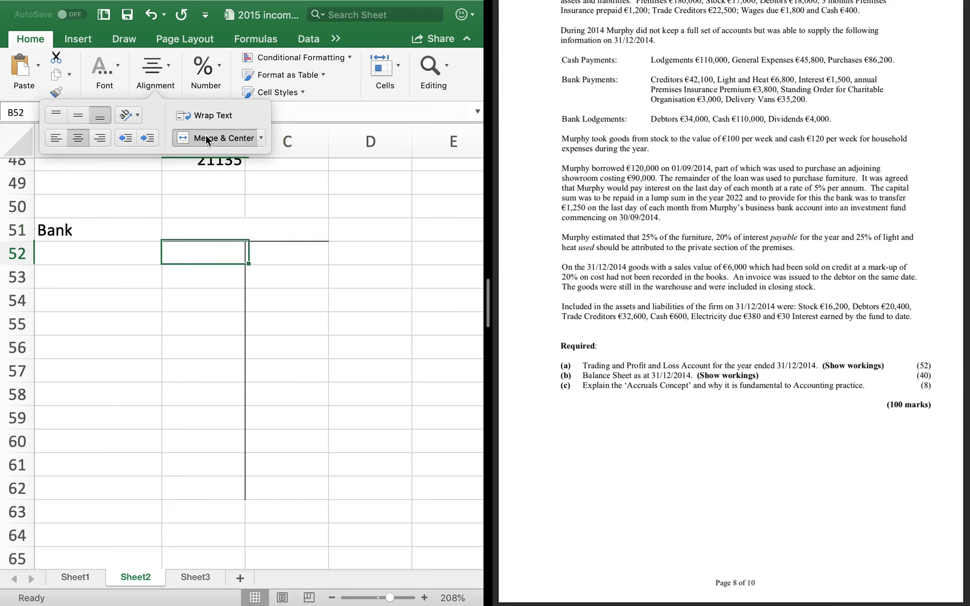
# Enter the heading "Bank" in the merged B51:C51 cell and delete the duplicate heading from A51
pyautogui.write('Bnak')
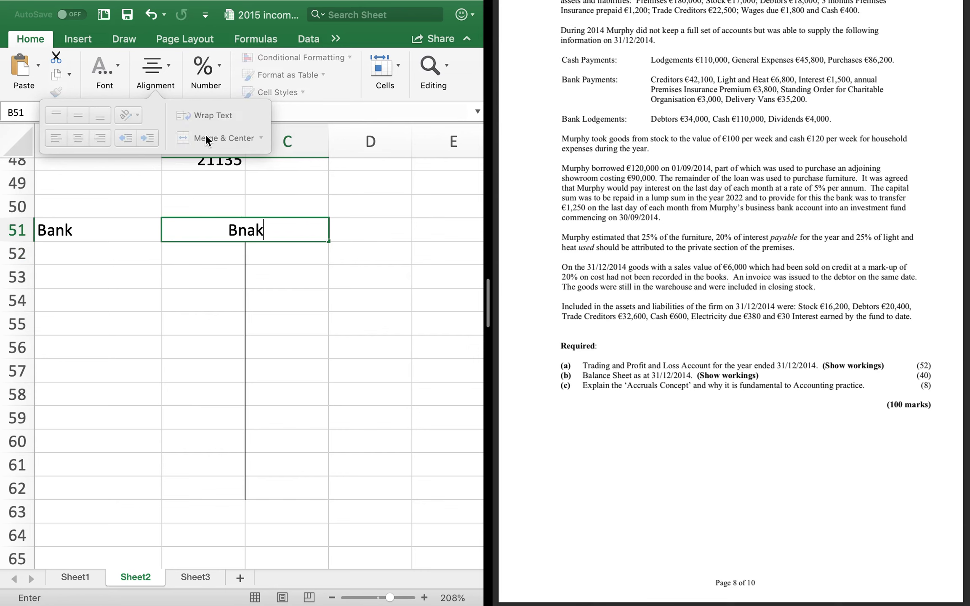
pyautogui.press('BackSpace')
pyautogui.press('BackSpace')
pyautogui.write('ak')
pyautogui.click(89, 236)
pyautogui.press('Delete')
# Label the debit side of the bank account "lodgements" in A52
pyautogui.click(87, 261)
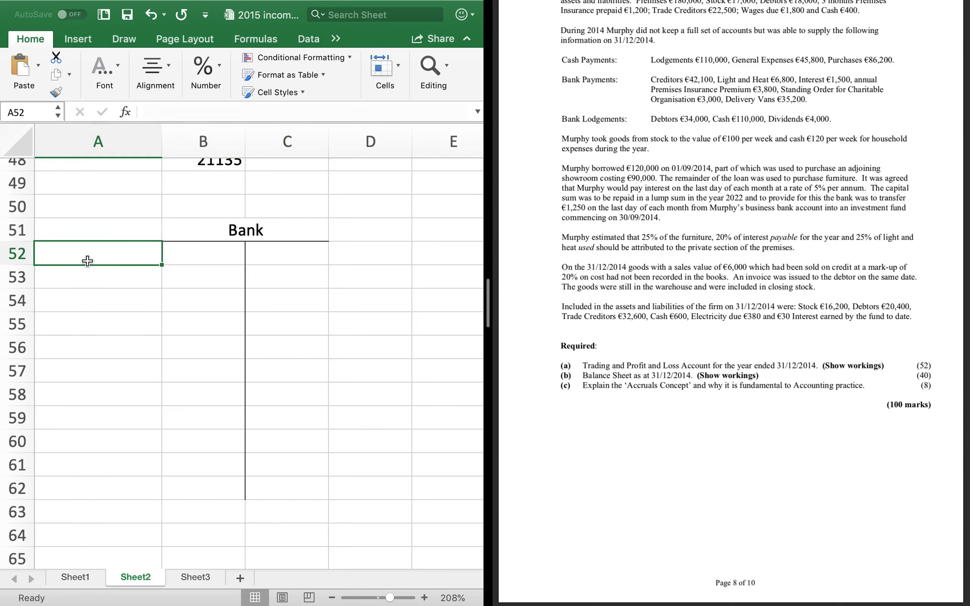
pyautogui.write('lodgement')
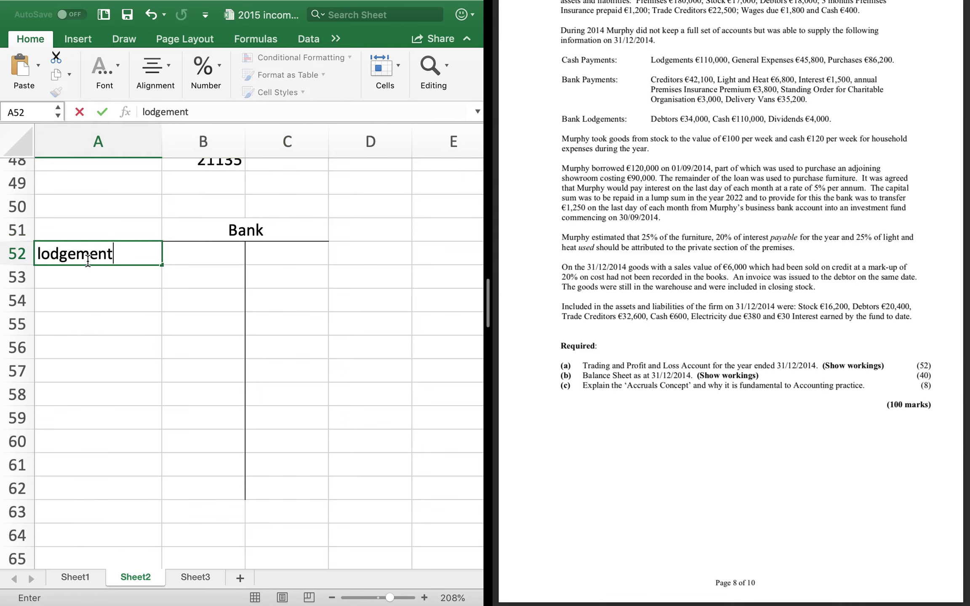
pyautogui.write('s')
# Enter the debtors, cash and dividends lodgements of 34000, 110000 and 4000 in B53:B55
pyautogui.click(225, 279)
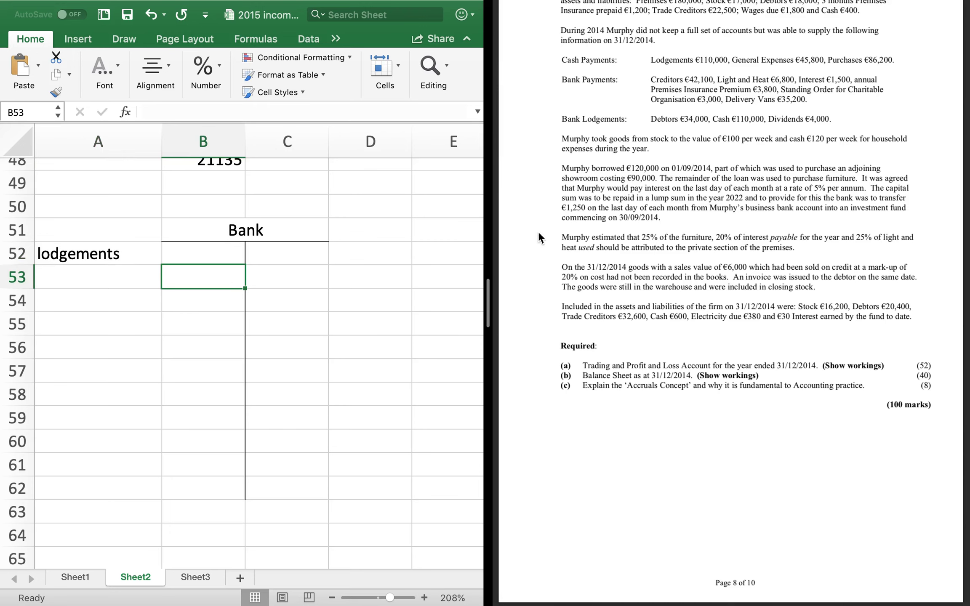
pyautogui.write('34000')
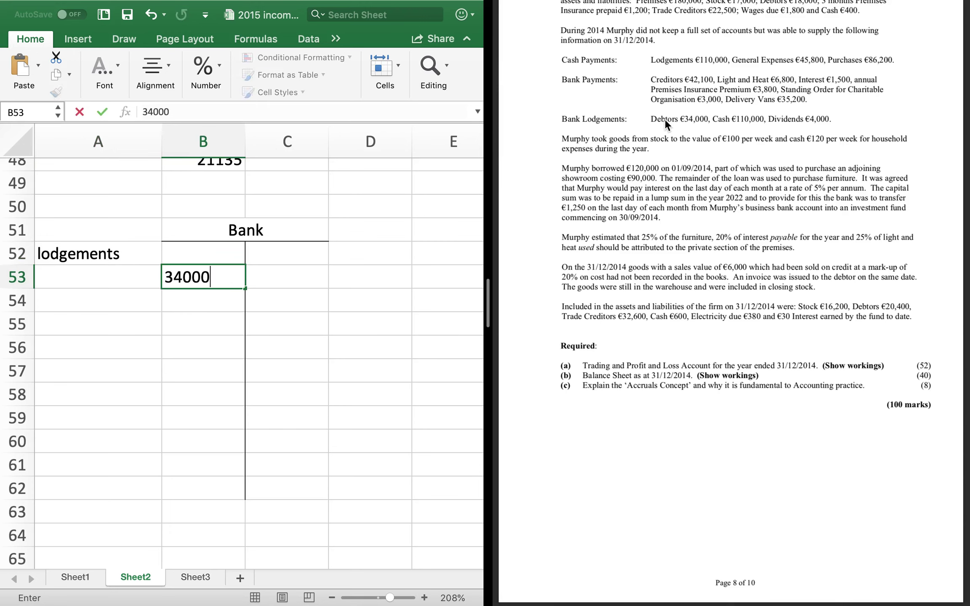
pyautogui.press('Return')
pyautogui.write('110000')
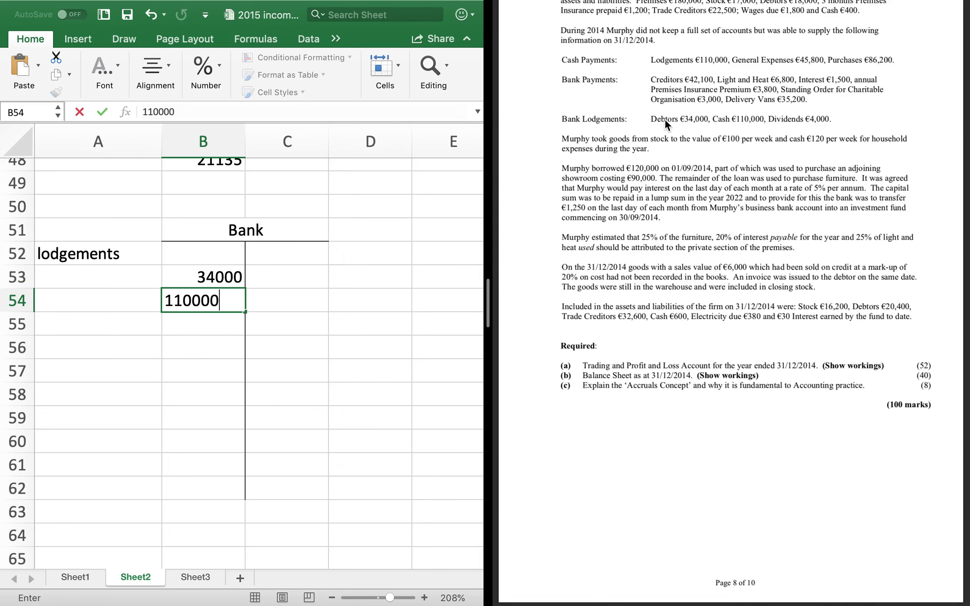
pyautogui.press('Return')
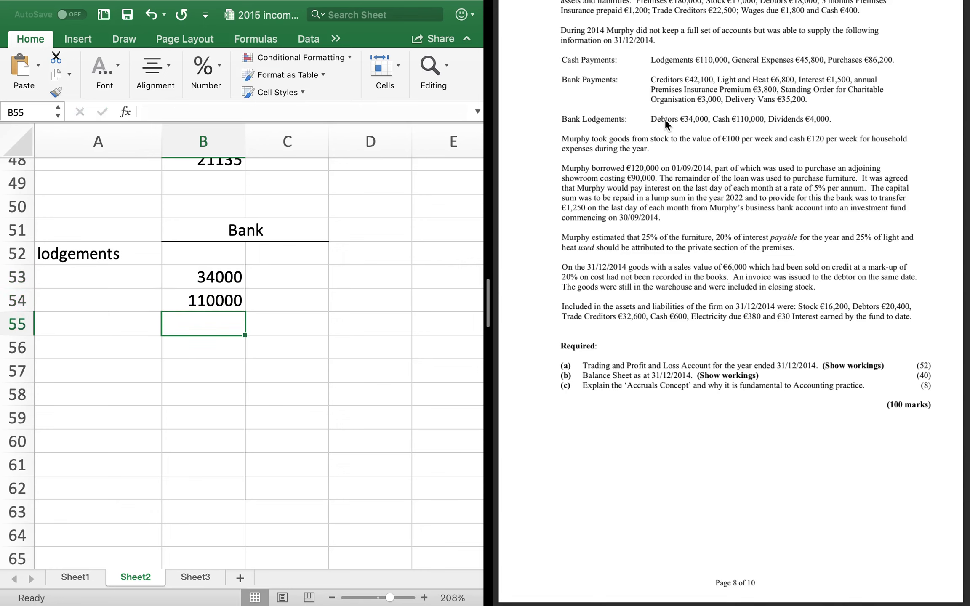
pyautogui.write('4000')
pyautogui.press('Return')
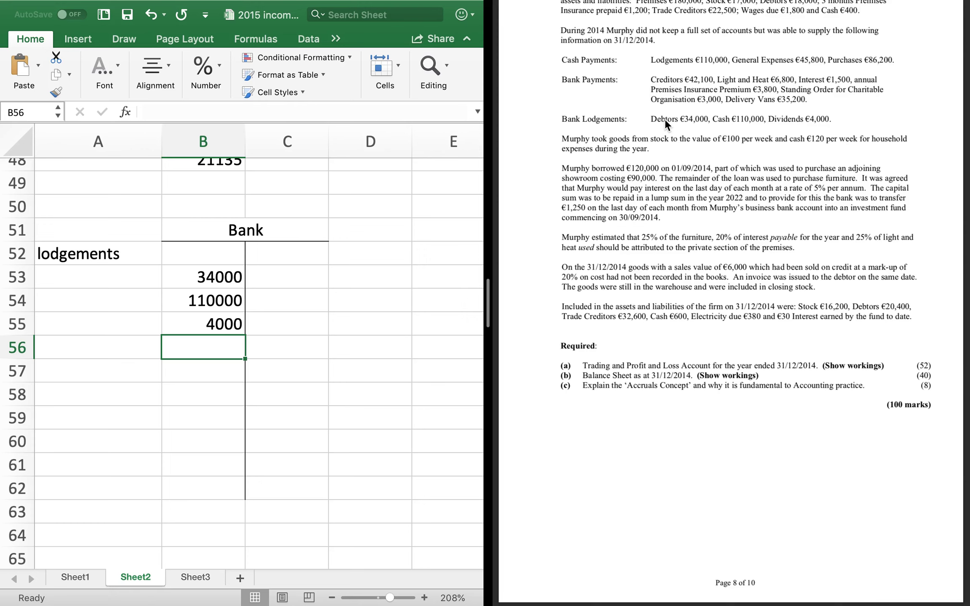
# Record the borrowing of 120000 in B56 and label it "loan" in A56
pyautogui.write('120000')
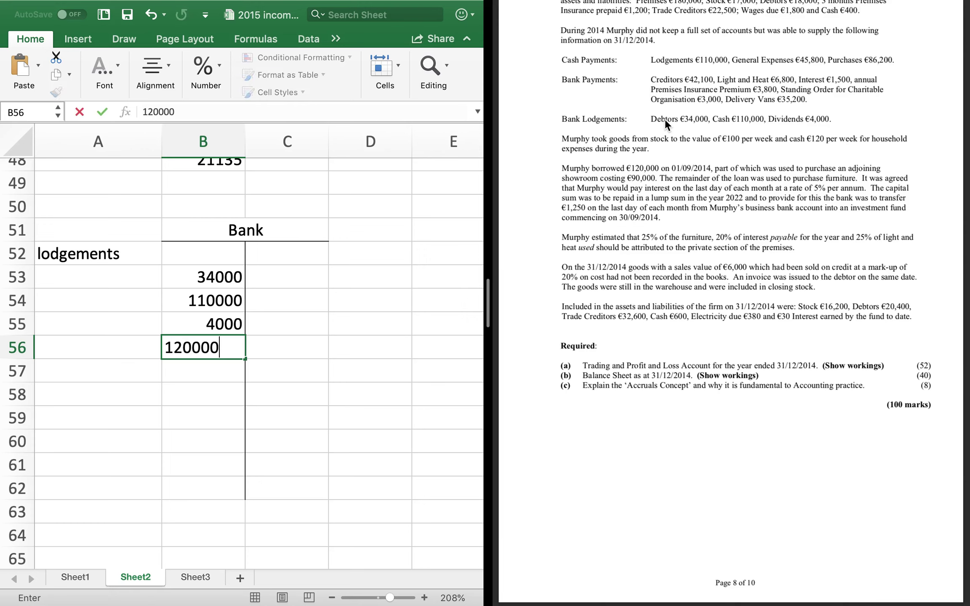
pyautogui.press('Left')
pyautogui.write('loan')
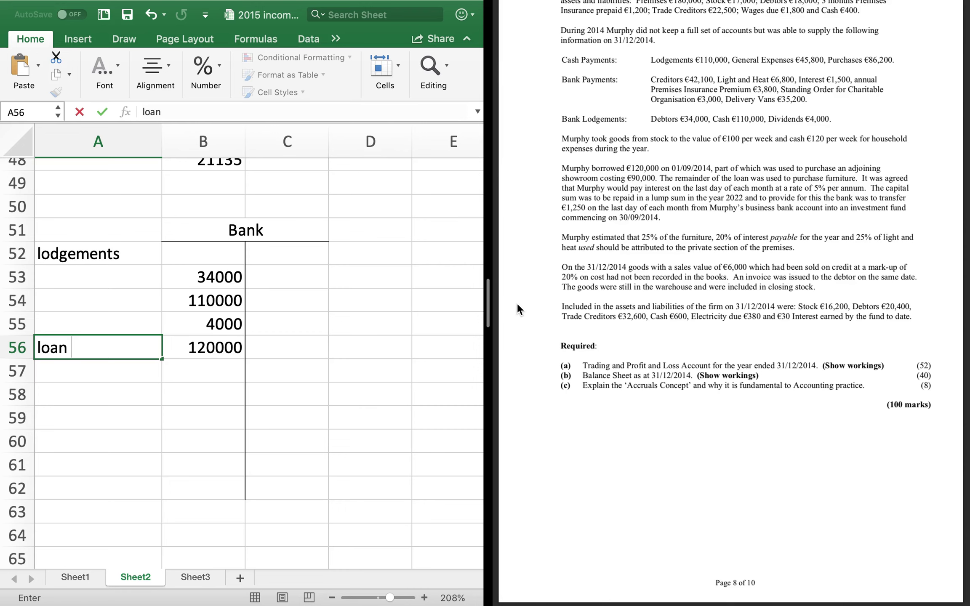
# Label the credit side of the bank account "Payments" in C52
pyautogui.press('Right')
pyautogui.press('Right')
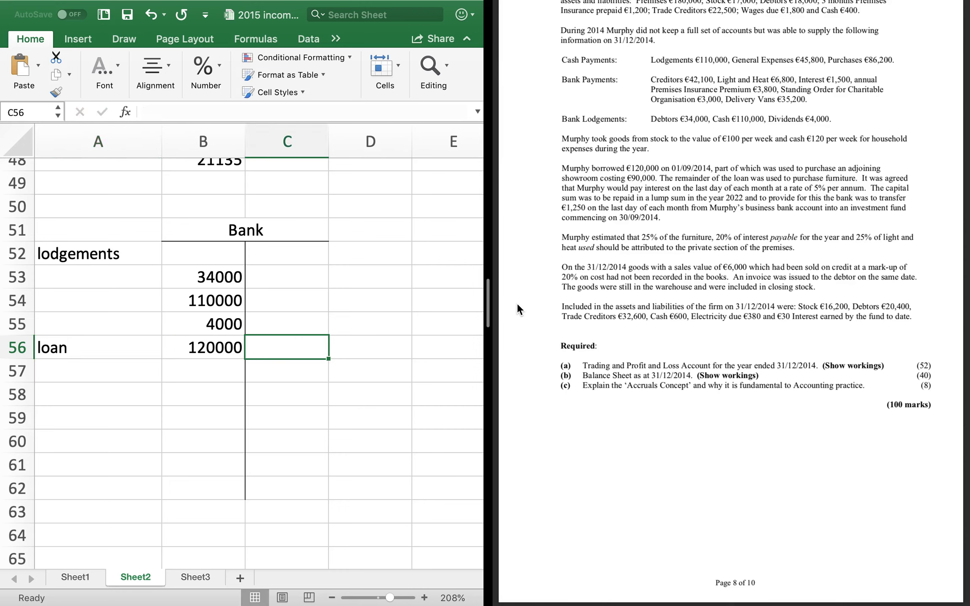
pyautogui.press('Up')
pyautogui.press('Up')
pyautogui.press('Up')
pyautogui.press('Up')
pyautogui.press('Right')
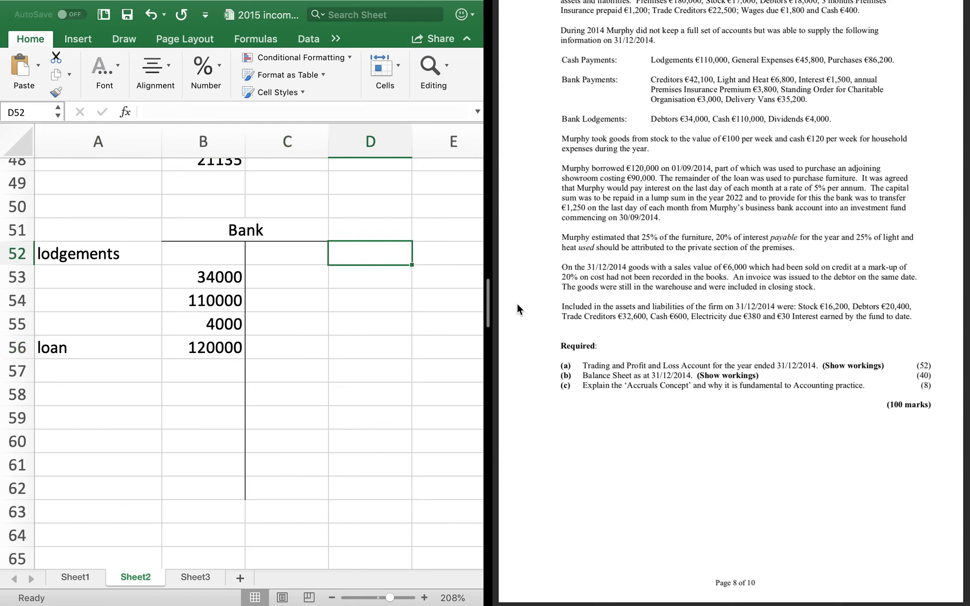
pyautogui.press('Left')
pyautogui.write('P')
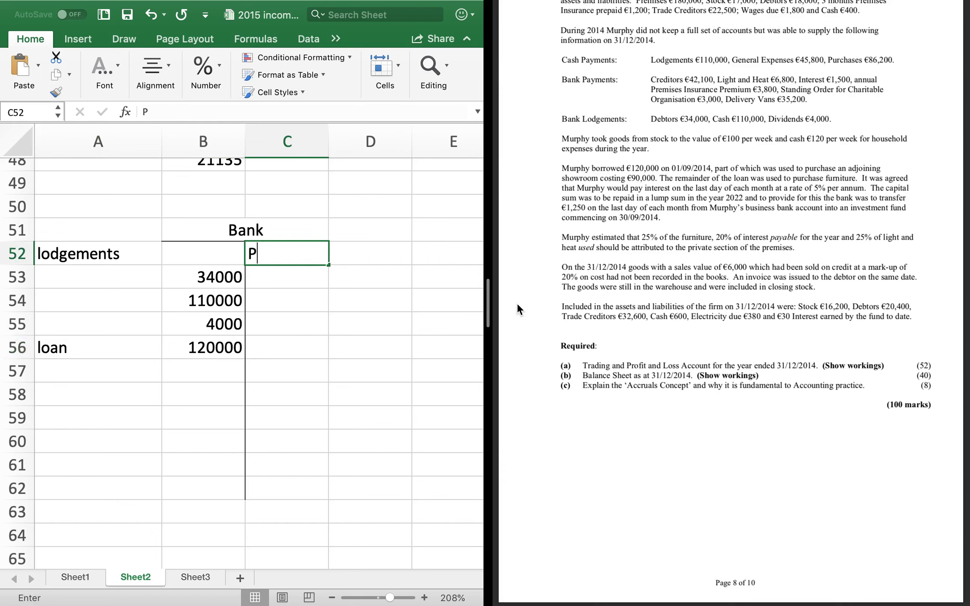
pyautogui.write('ayments')
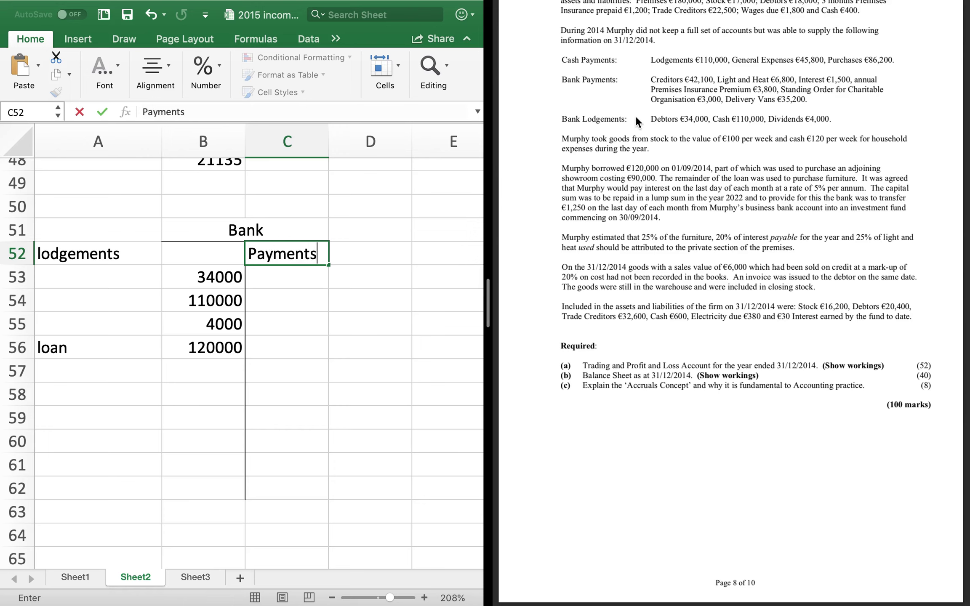
# Enter the creditors, light and heat, interest and insurance payments of 42100, 6800, 1500 and 3800 in D53:D56
pyautogui.click(388, 278)
pyautogui.write('42100')
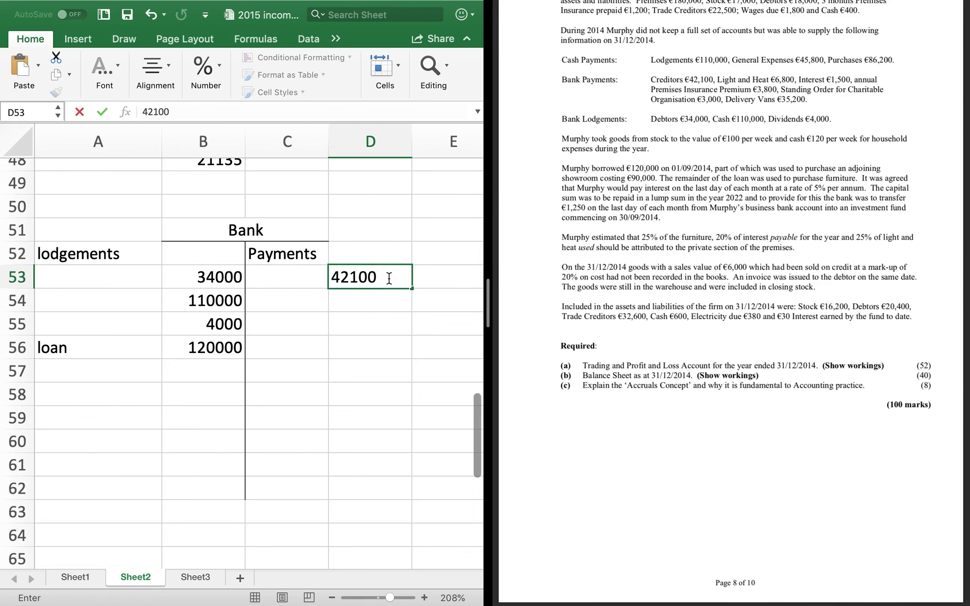
pyautogui.press('Return')
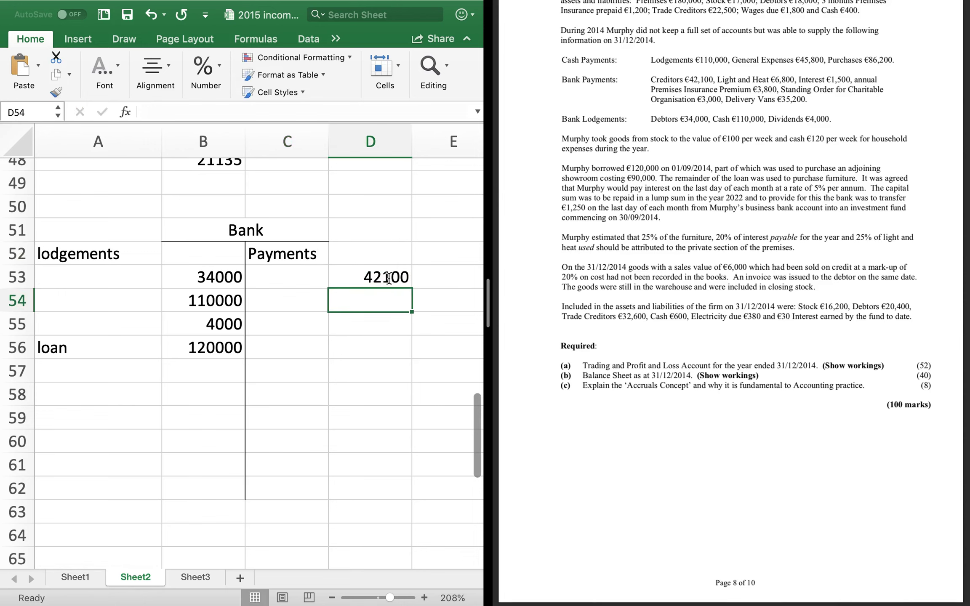
pyautogui.write('6800')
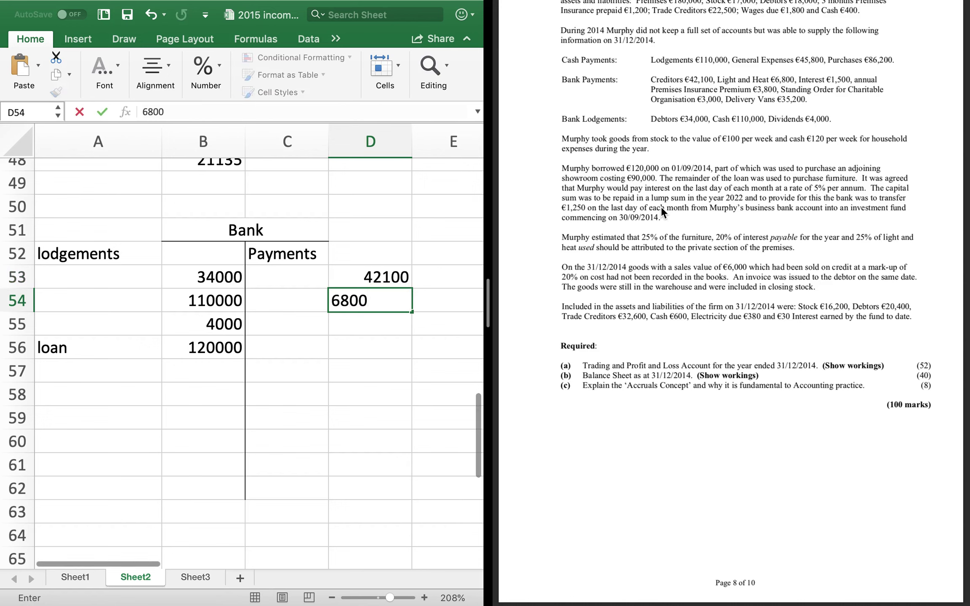
pyautogui.press('Return')
pyautogui.write('1500')
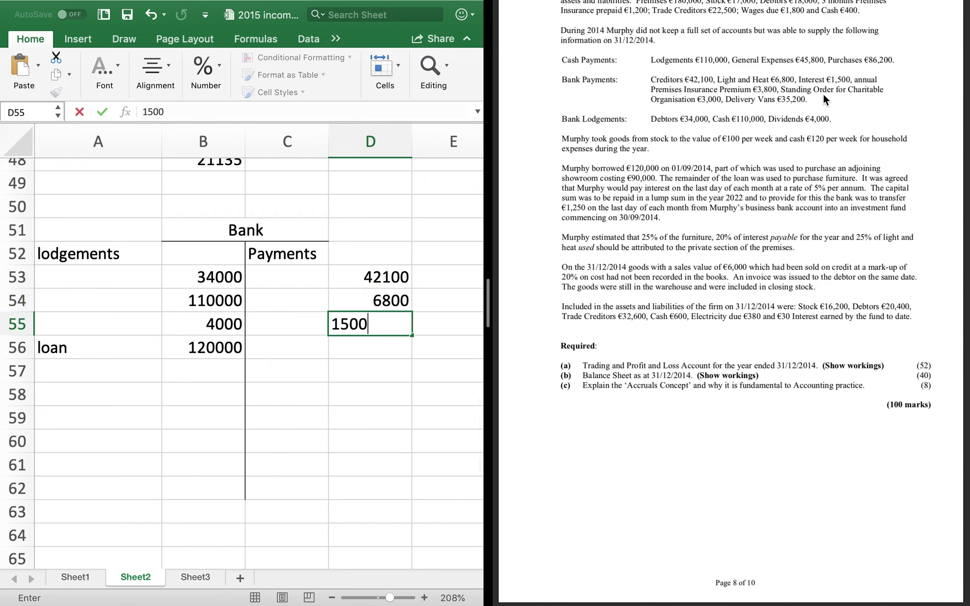
pyautogui.press('Return')
pyautogui.write('3800')
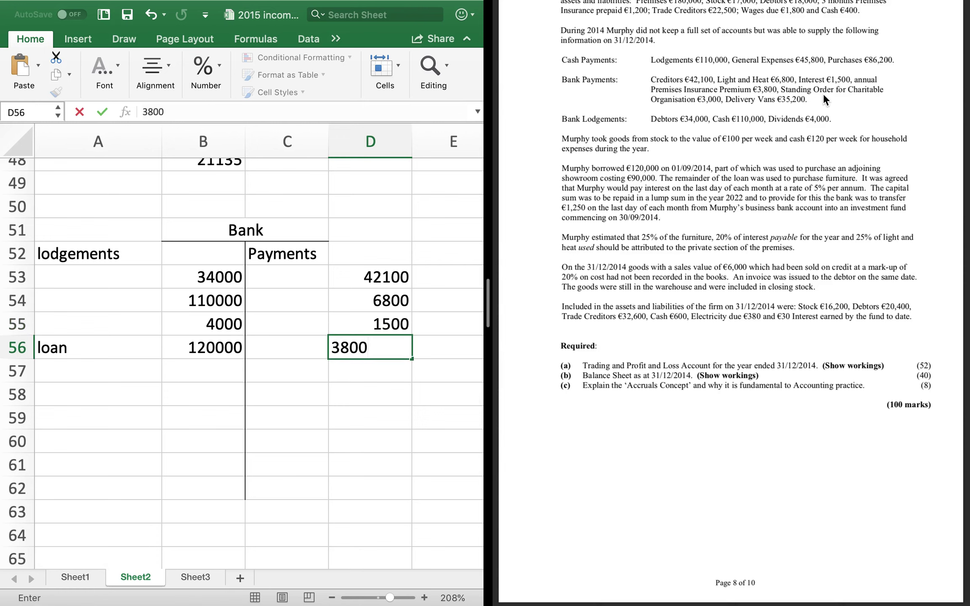
pyautogui.press('Return')
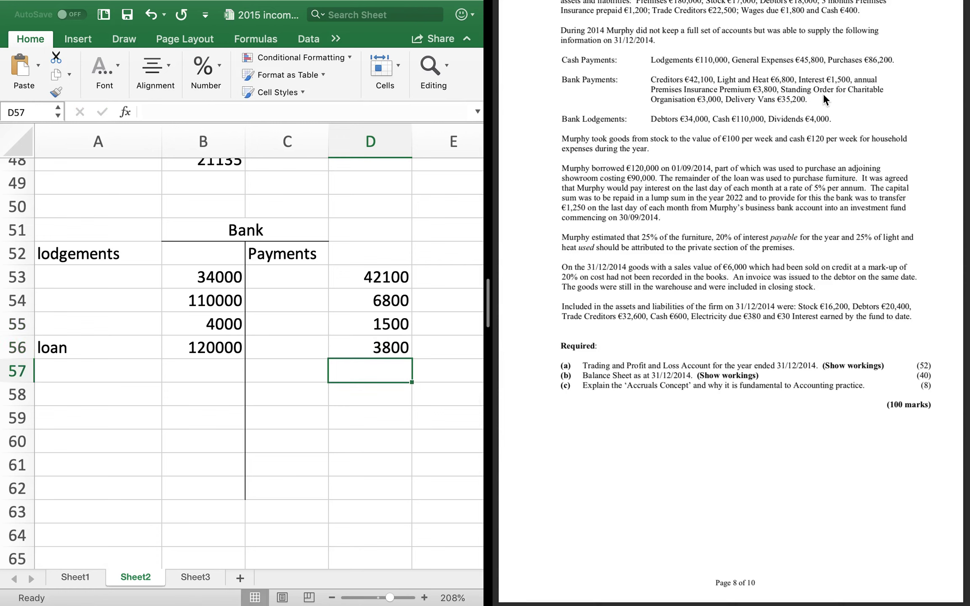
# Enter the charity standing order and delivery vans payments of 3000 and 35200 in D57:D58
pyautogui.write('3000')
pyautogui.press('Return')
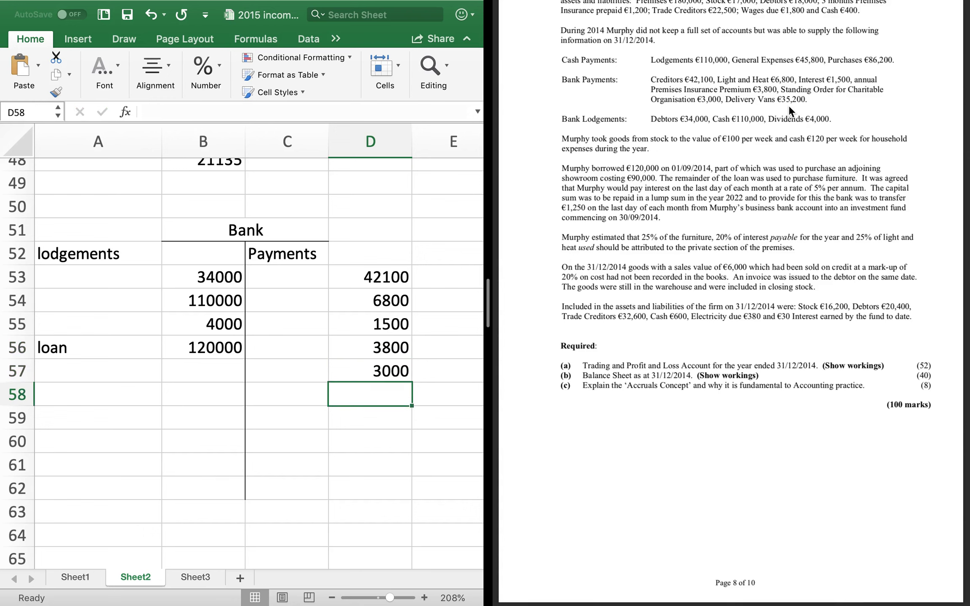
pyautogui.write('35200')
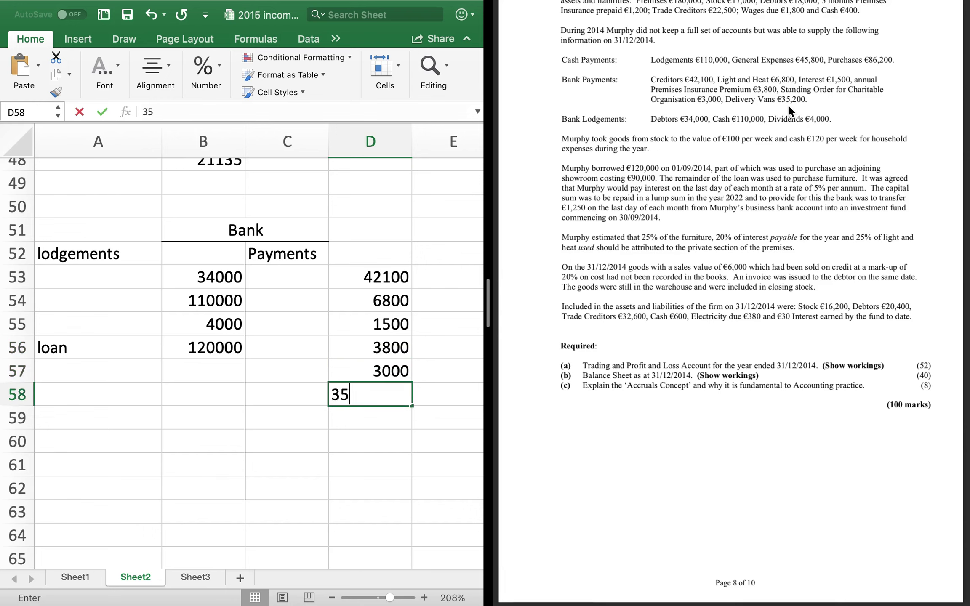
pyautogui.press('Return')
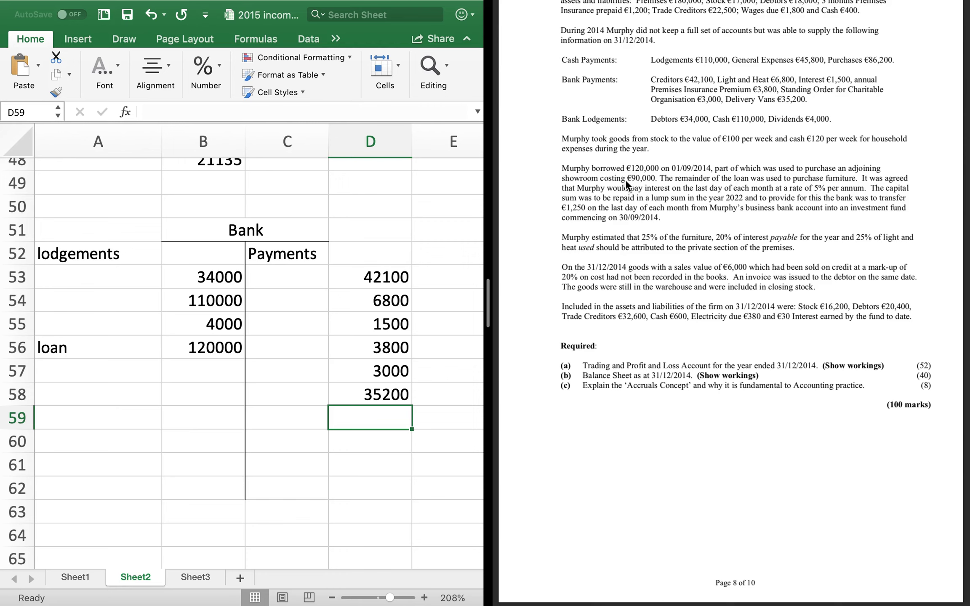
# Enter the loan-funded showroom and furniture purchases of 90000 and 30000 in D59:D60
pyautogui.write('90000')
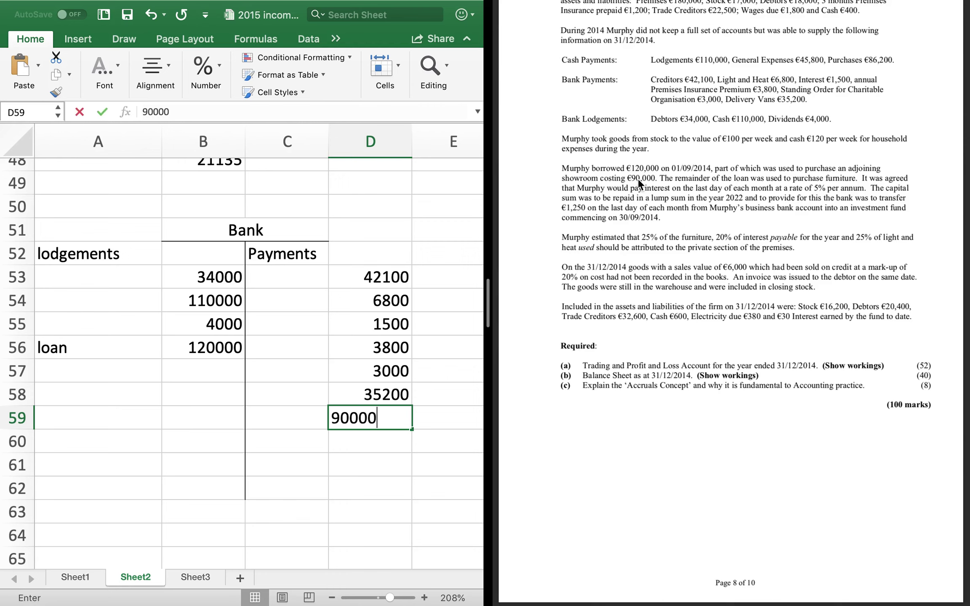
pyautogui.press('Return')
pyautogui.write('30000')
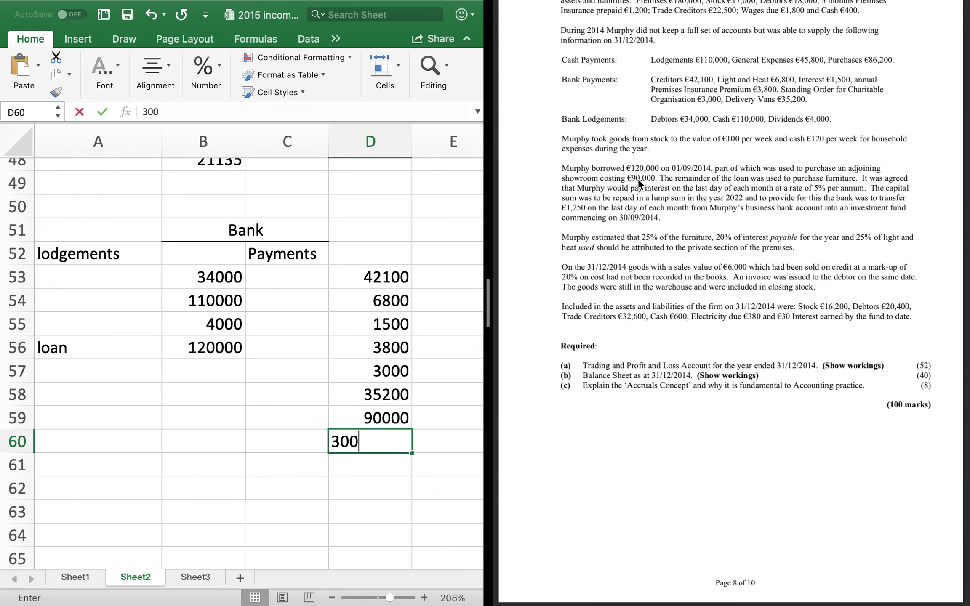
pyautogui.press('Return')
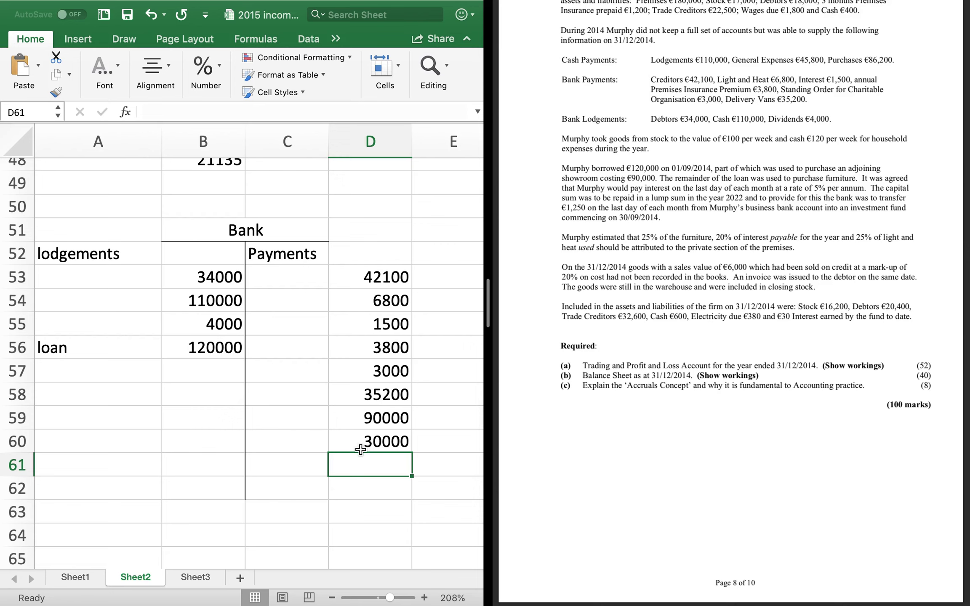
pyautogui.click(180, 353)
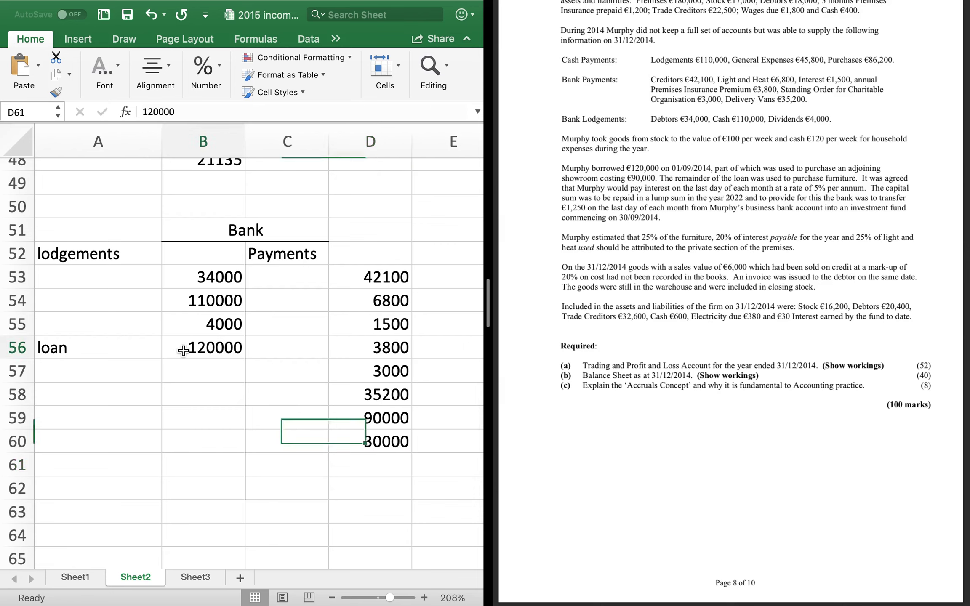
pyautogui.click(368, 417)
pyautogui.press('Return')
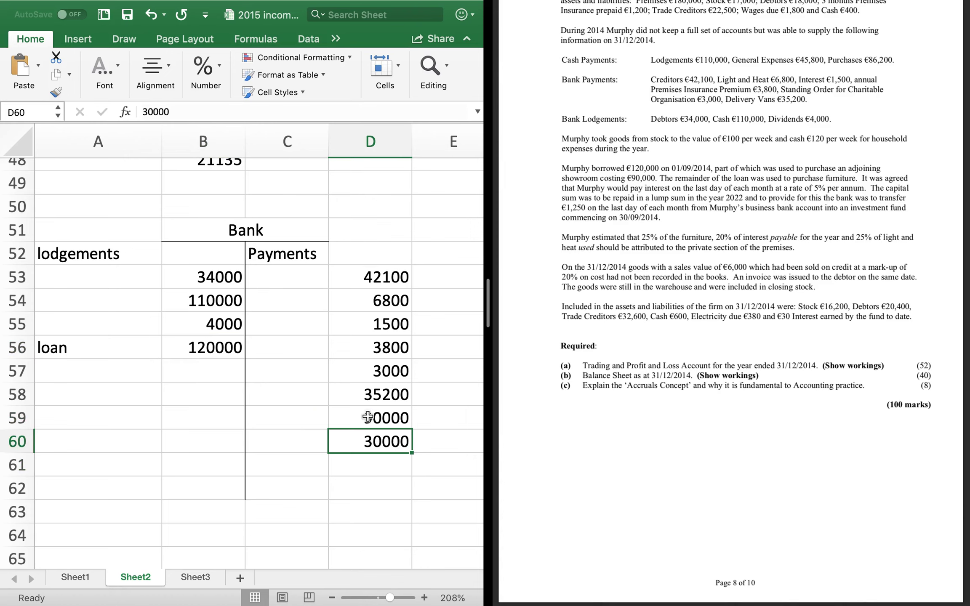
pyautogui.press('Return')
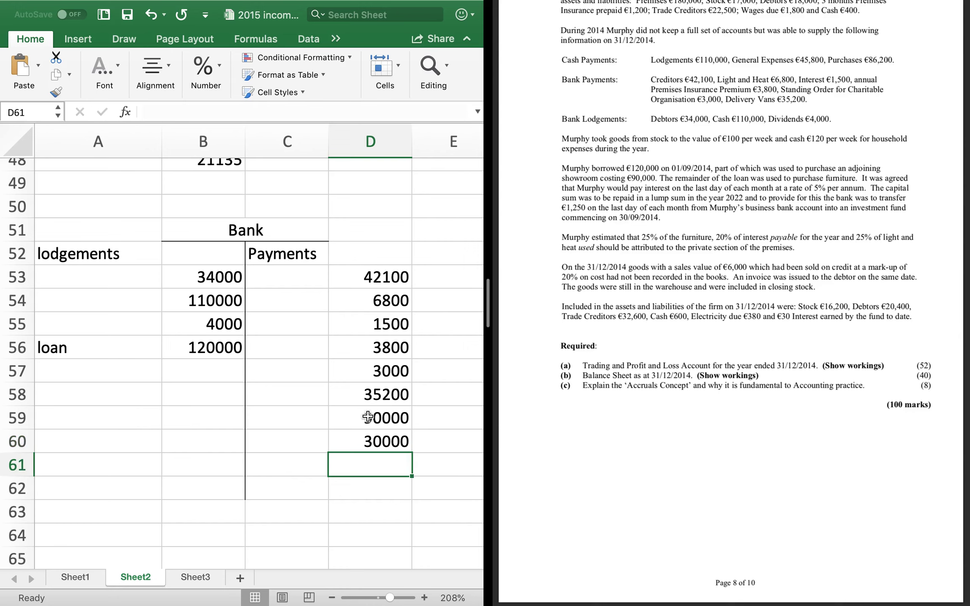
# Record a payment labelled "investments" in C61 with =4*1250 in D61, and widen column C to fit the label
pyautogui.press('Left')
pyautogui.write('i')
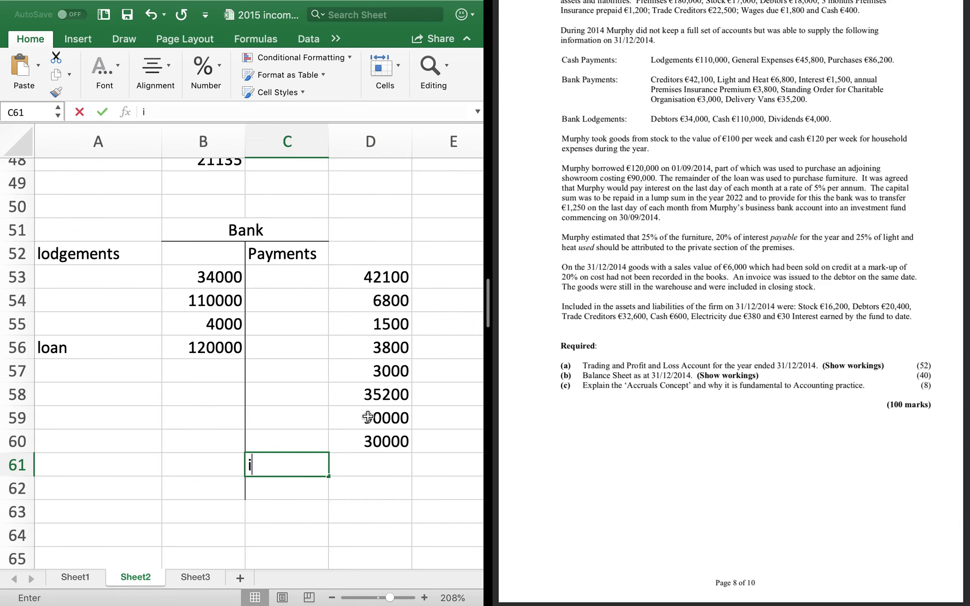
pyautogui.write('nvestments')
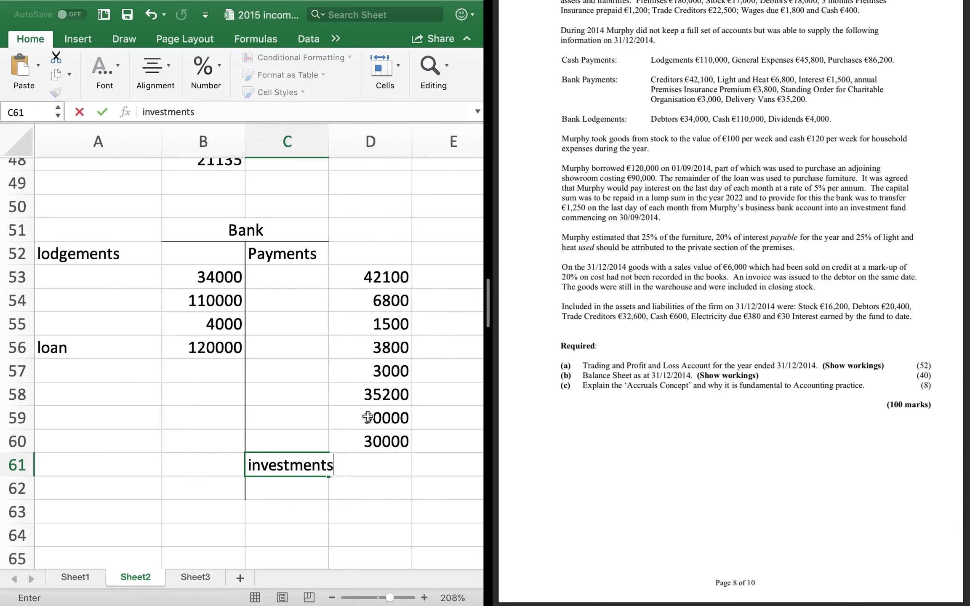
pyautogui.press('Tab')
pyautogui.write('=4')
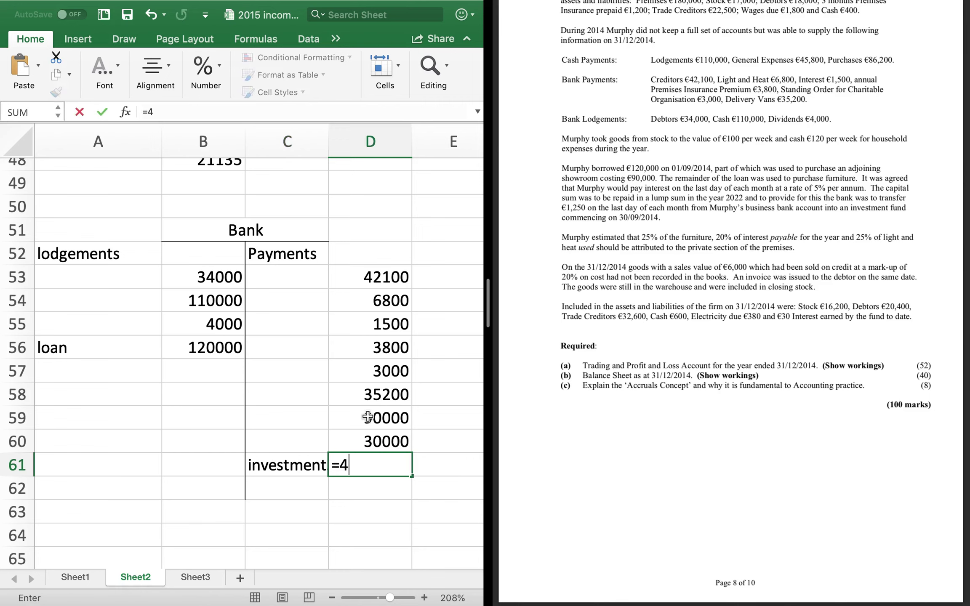
pyautogui.write('*1250')
pyautogui.press('Return')
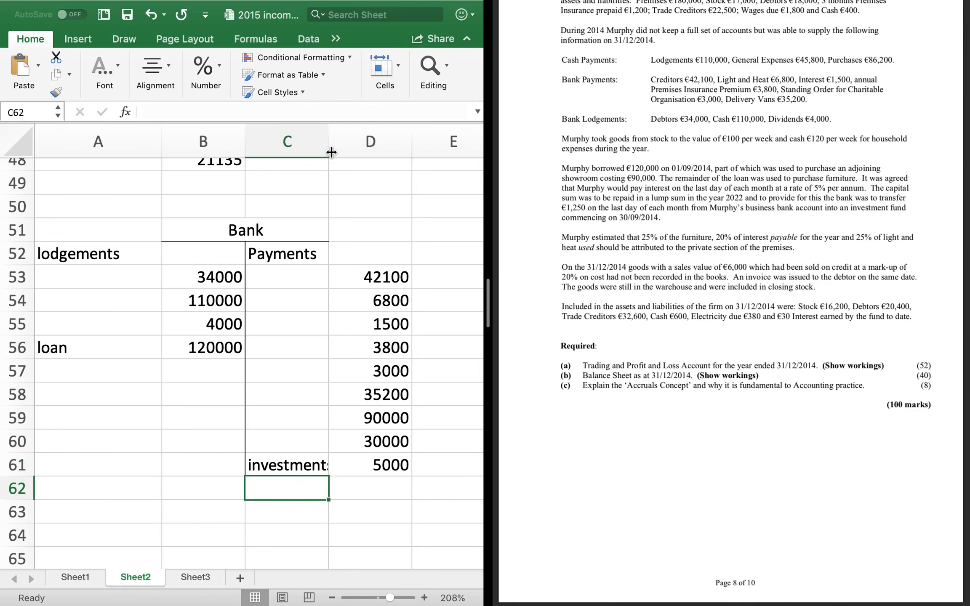
pyautogui.moveTo(330, 151); pyautogui.dragTo(342, 150)
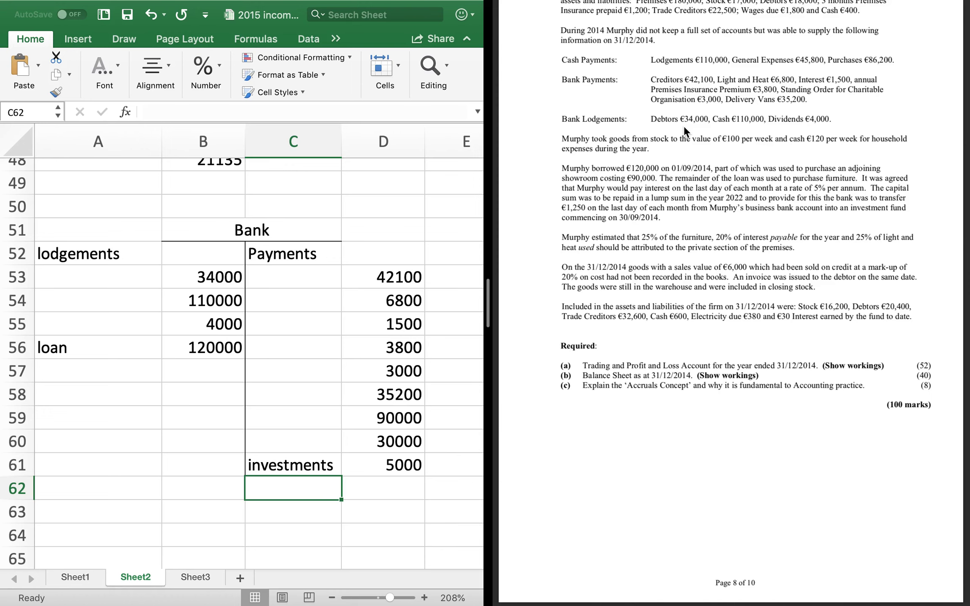
# Total the lodgements side of the bank account in B63 with a SUM of B52:B62
pyautogui.press('Down')
pyautogui.press('Left')
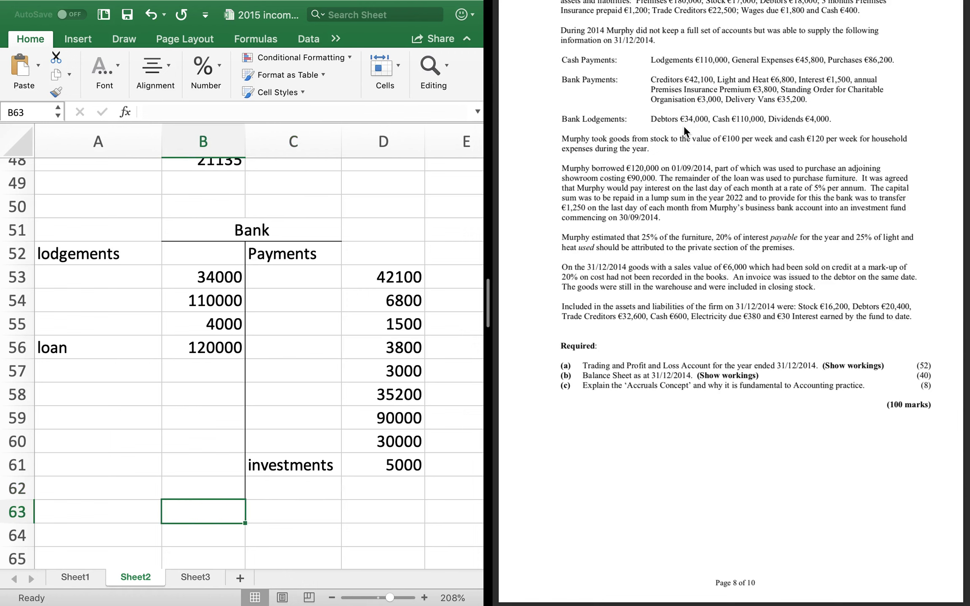
pyautogui.write('=sum(')
pyautogui.press('Up')
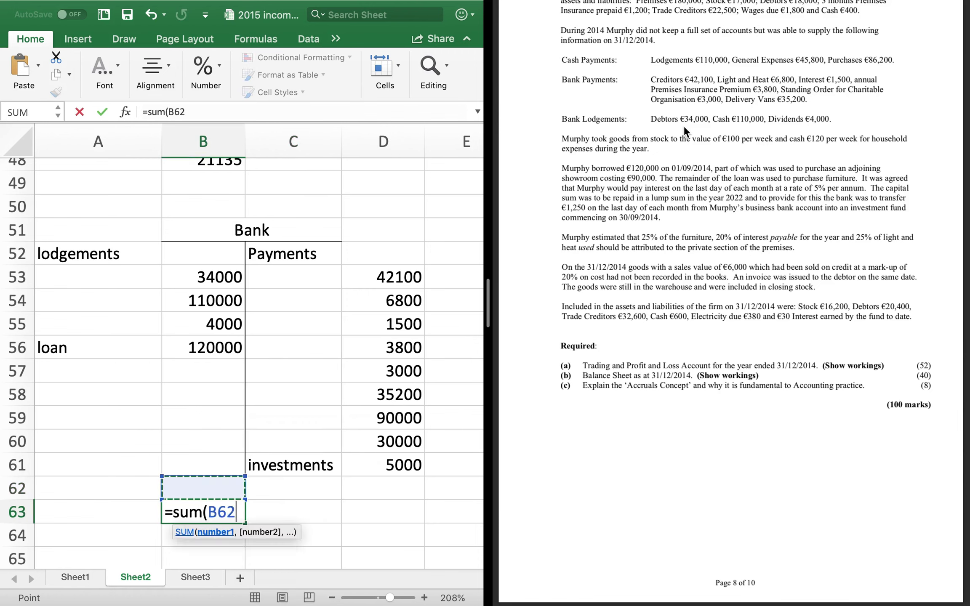
pyautogui.hotkey('shift', 'Up')
pyautogui.hotkey('shift', 'Up')
pyautogui.hotkey('shift', 'Up')
pyautogui.hotkey('shift', 'Up')
pyautogui.hotkey('shift', 'Up')
pyautogui.hotkey('shift', 'Up')
pyautogui.hotkey('shift', 'Up')
pyautogui.hotkey('shift', 'Up')
pyautogui.hotkey('shift', 'Up')
pyautogui.hotkey('shift', 'Up')
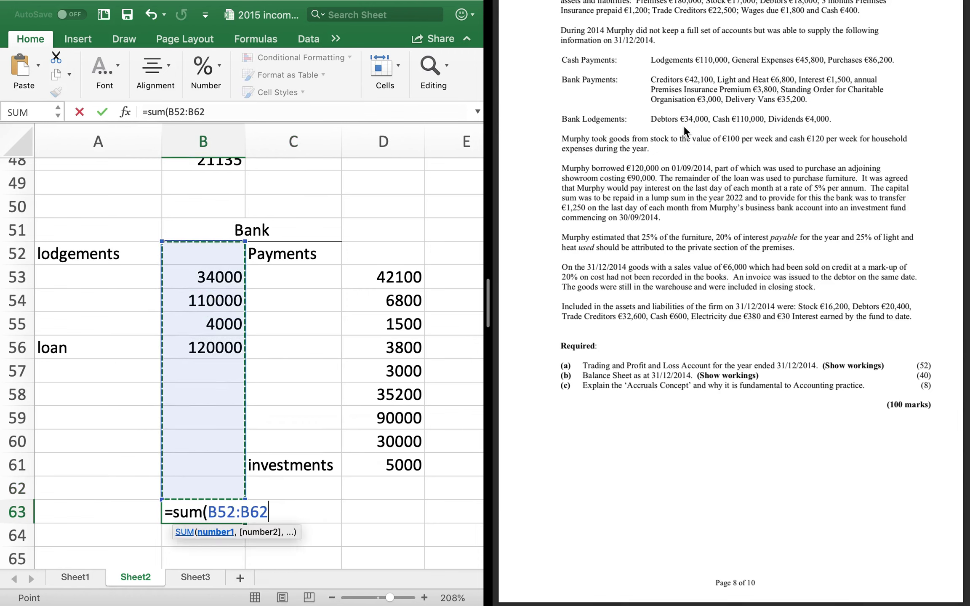
pyautogui.write(')')
pyautogui.press('Return')
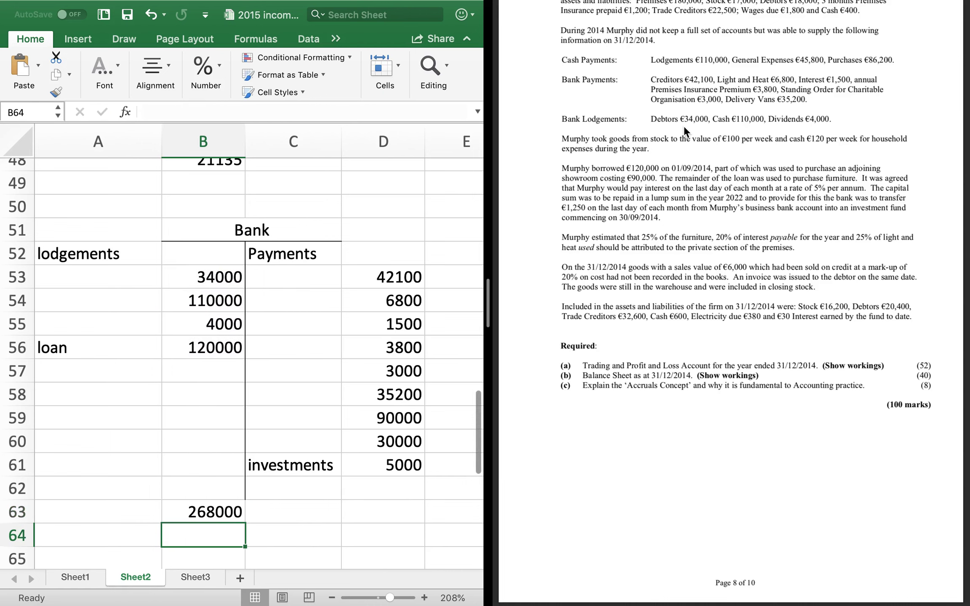
# Enter the matching total of 268000 for the payments side in D63
pyautogui.press('Right')
pyautogui.press('Right')
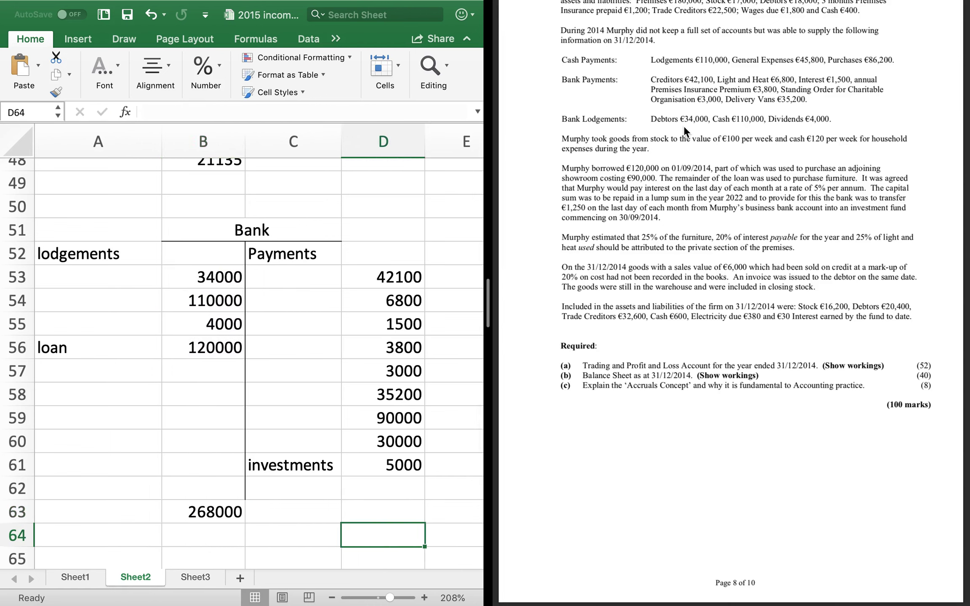
pyautogui.press('Up')
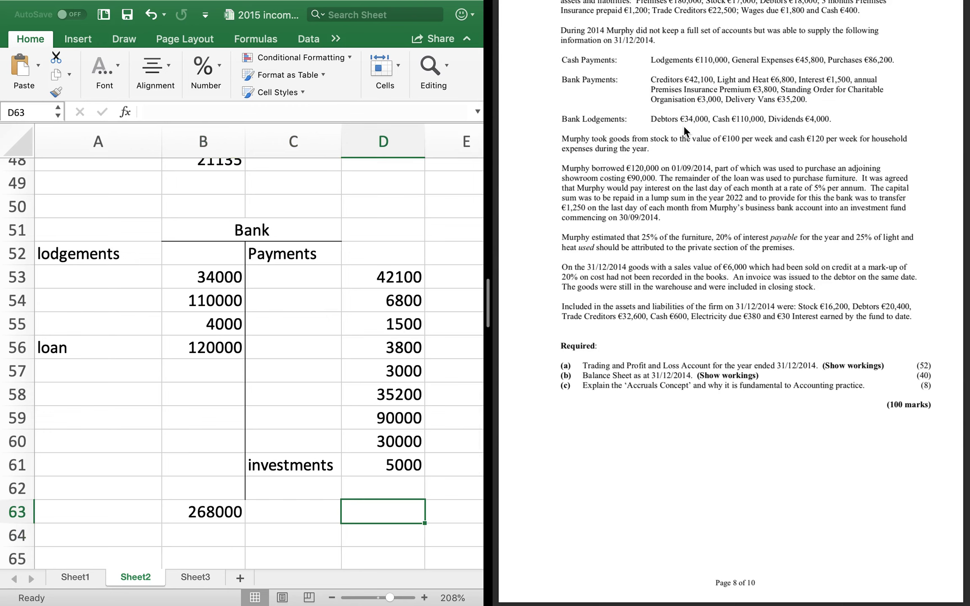
pyautogui.write('268000')
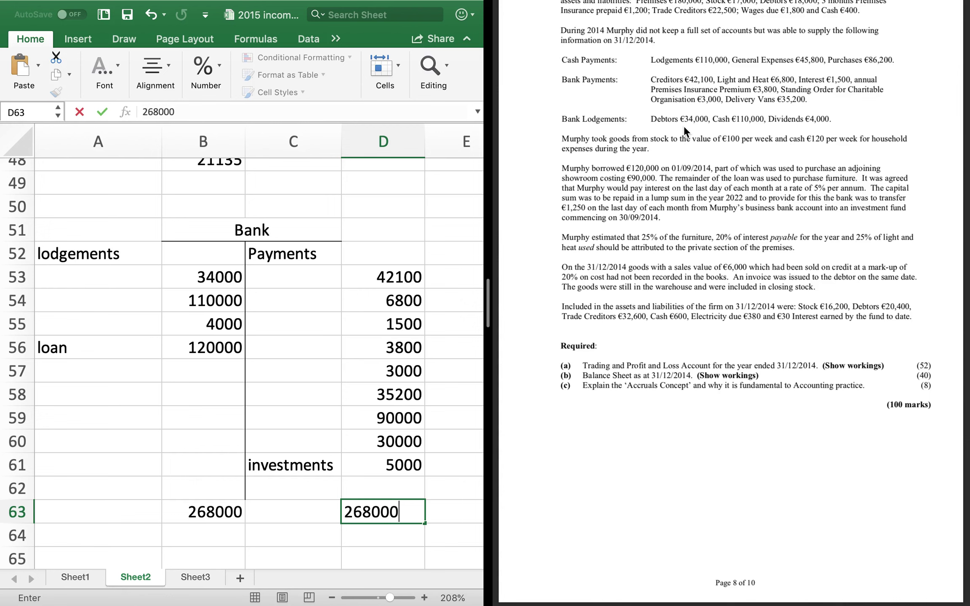
pyautogui.press('Return')
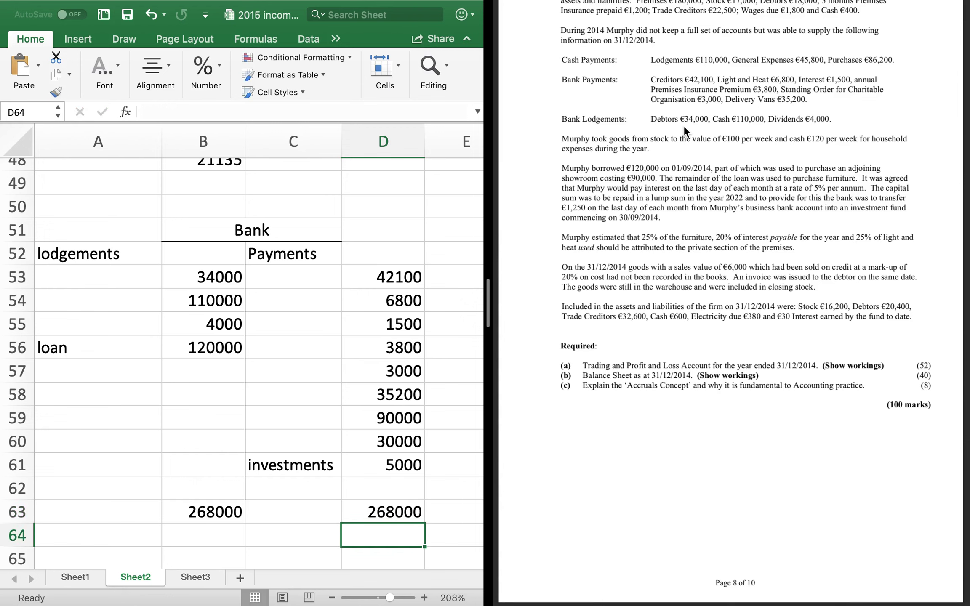
# Calculate the balancing figure in D62 as D63 minus the SUM of the payments in D53:D61
pyautogui.press('Up')
pyautogui.press('Up')
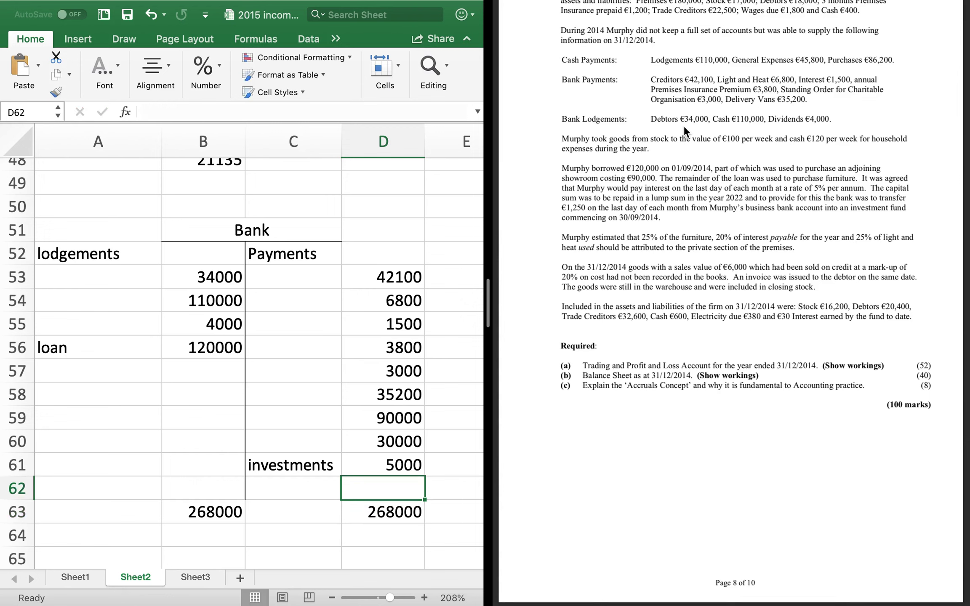
pyautogui.write('=')
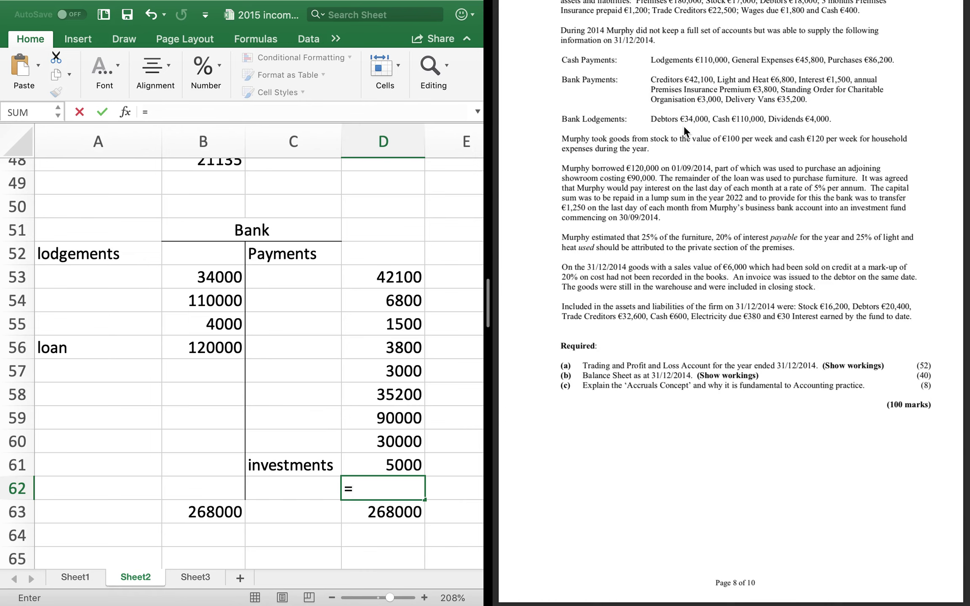
pyautogui.press('Down')
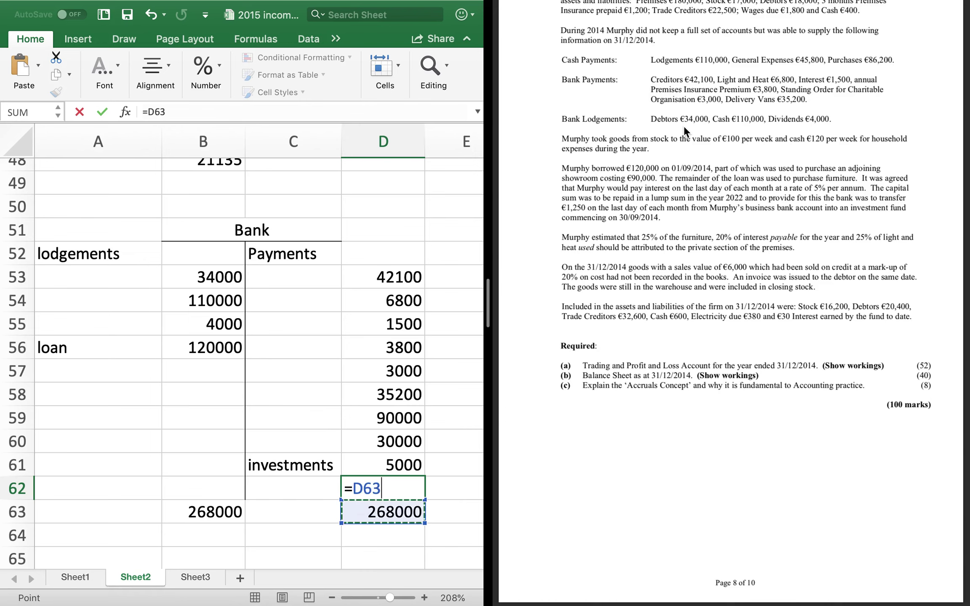
pyautogui.write('-sum(')
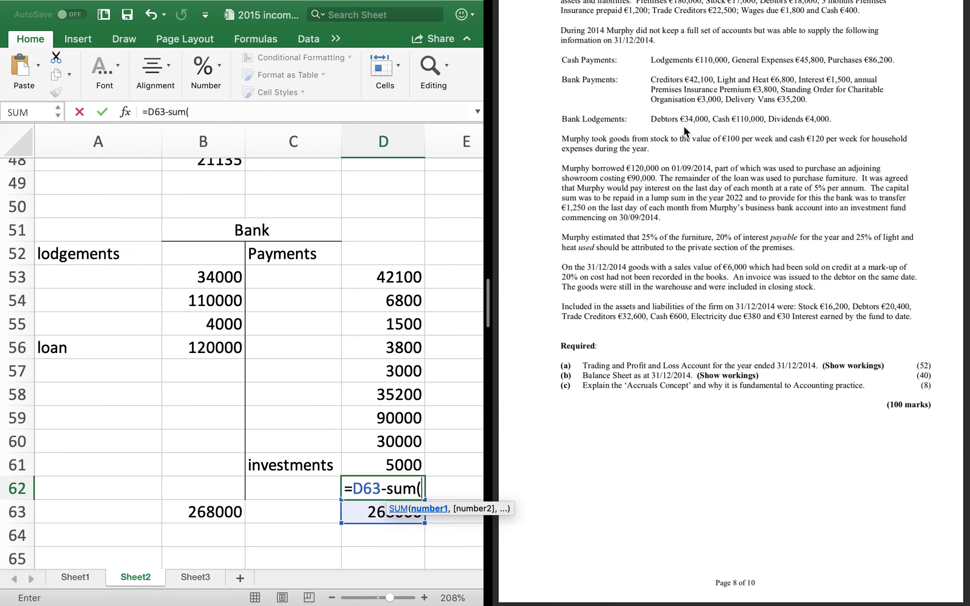
pyautogui.press('Up')
pyautogui.hotkey('shift', 'Up')
pyautogui.hotkey('shift', 'Up')
pyautogui.hotkey('shift', 'Up')
pyautogui.hotkey('shift', 'Up')
pyautogui.hotkey('shift', 'Up')
pyautogui.hotkey('shift', 'Up')
pyautogui.hotkey('shift', 'Up')
pyautogui.hotkey('shift', 'Up')
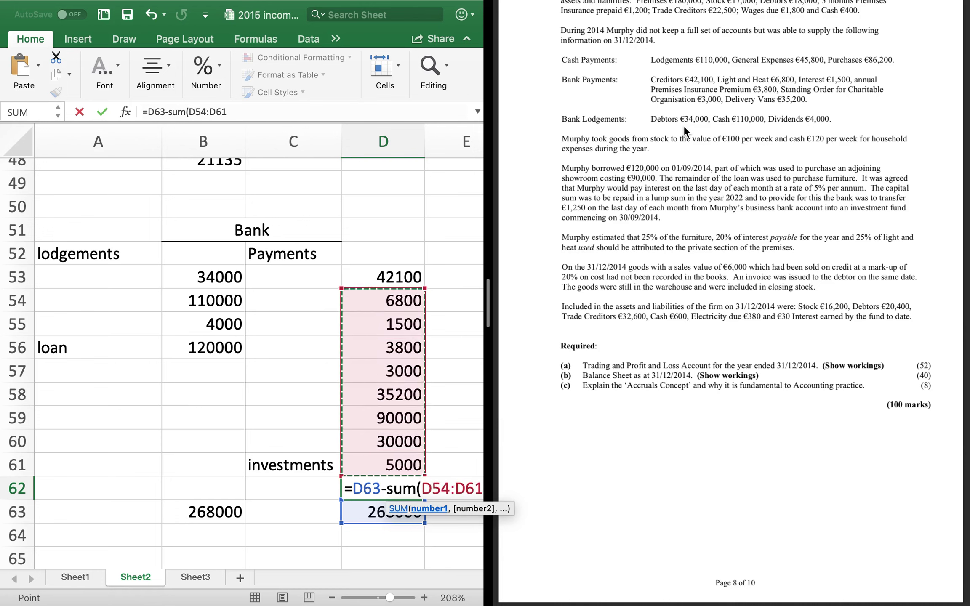
pyautogui.write(')')
pyautogui.press('Return')
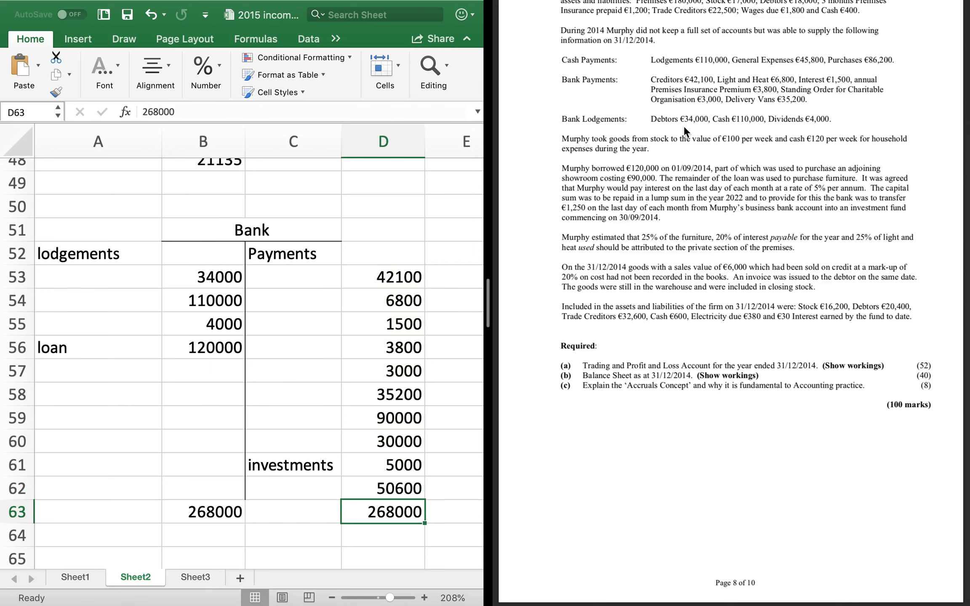
# Label the balancing figure in C62 as "bank"
pyautogui.press('Up')
pyautogui.press('Left')
pyautogui.write('bank')
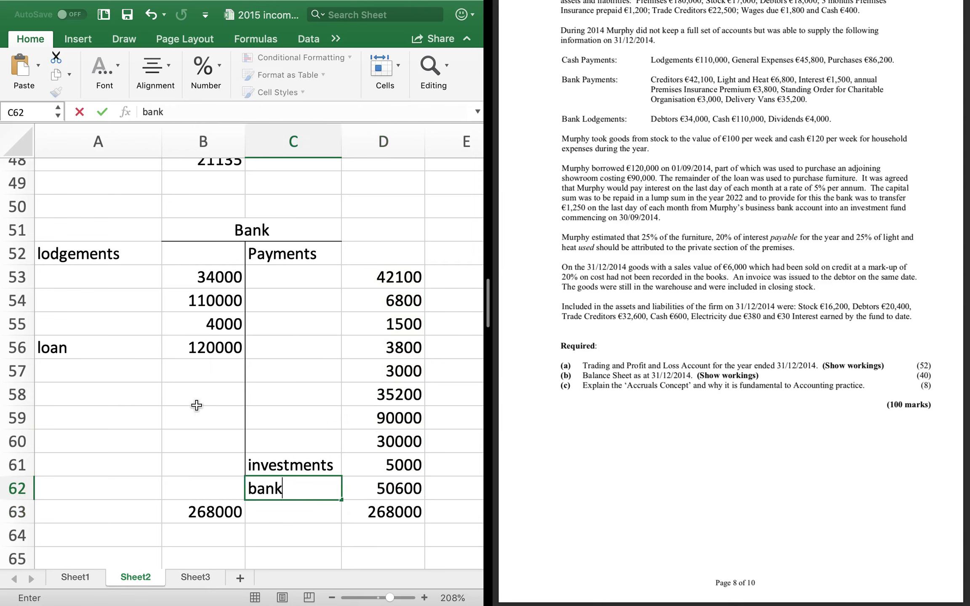
# Enter the bank balance of 50600 under Current Assets in G12 of the balance sheet on Sheet1
pyautogui.click(74, 577)
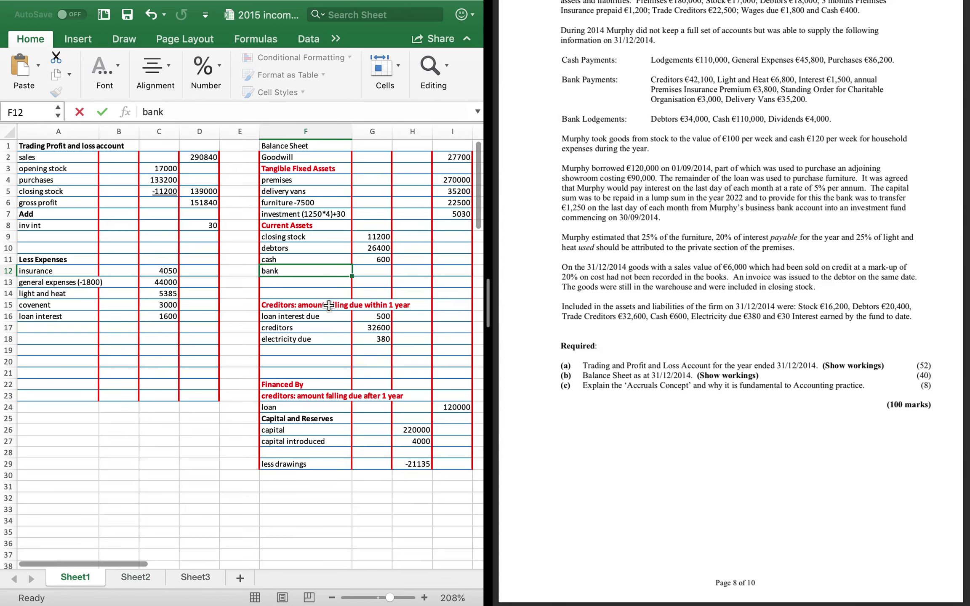
pyautogui.click(372, 271)
pyautogui.write('50600')
pyautogui.press('Return')
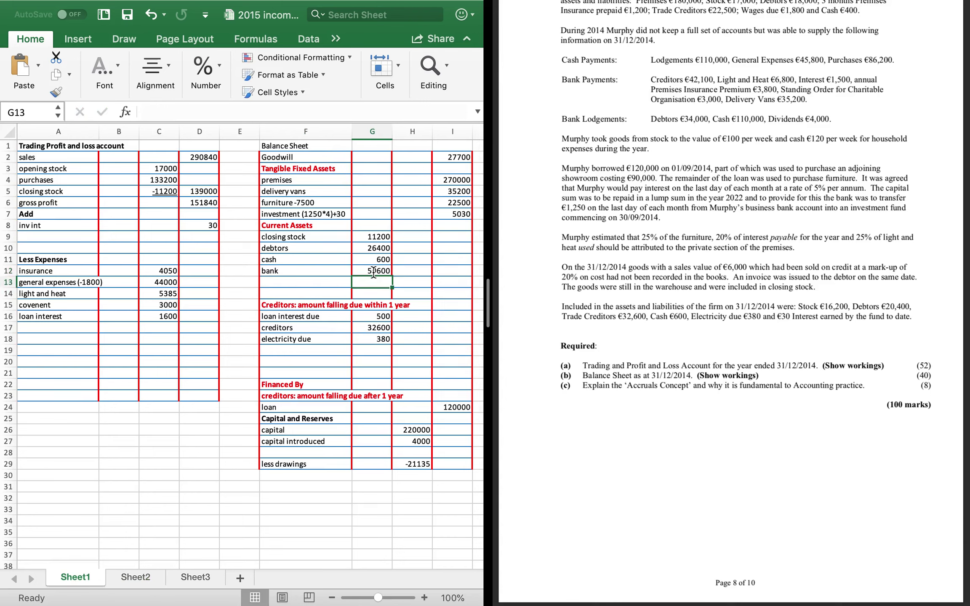
# Calculate the gross profit plus investment interest subtotal in D9 as D6+D8
pyautogui.press('Left')
pyautogui.press('Left')
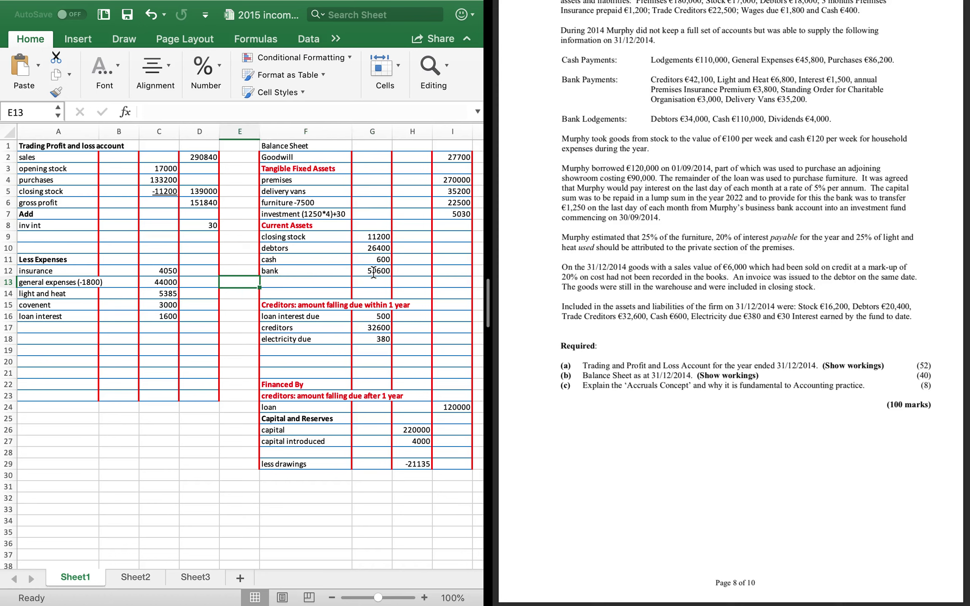
pyautogui.press('Left')
pyautogui.press('Down')
pyautogui.press('Up')
pyautogui.press('Up')
pyautogui.press('Up')
pyautogui.press('Up')
pyautogui.press('Up')
pyautogui.press('Up')
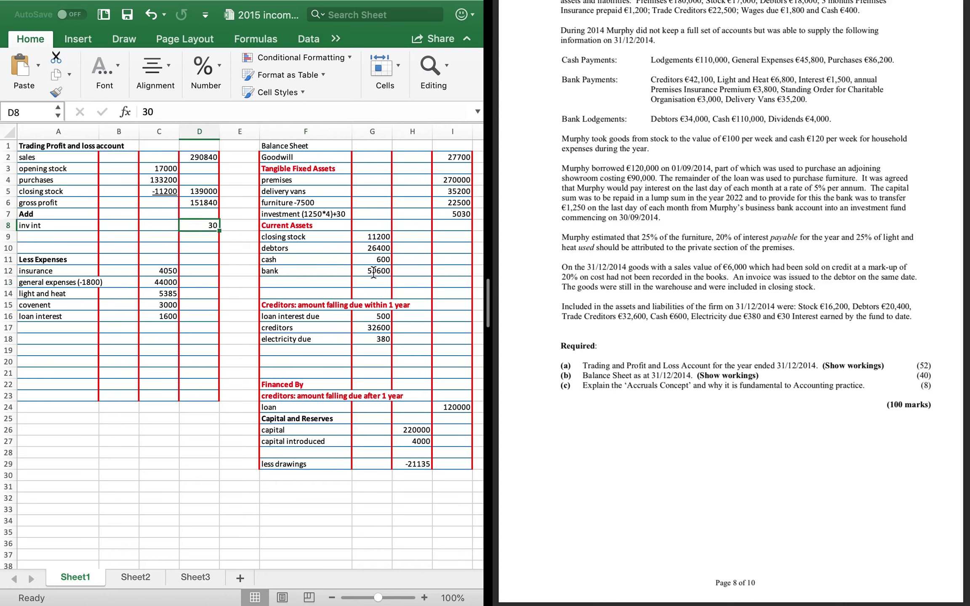
pyautogui.press('Down')
pyautogui.write('=')
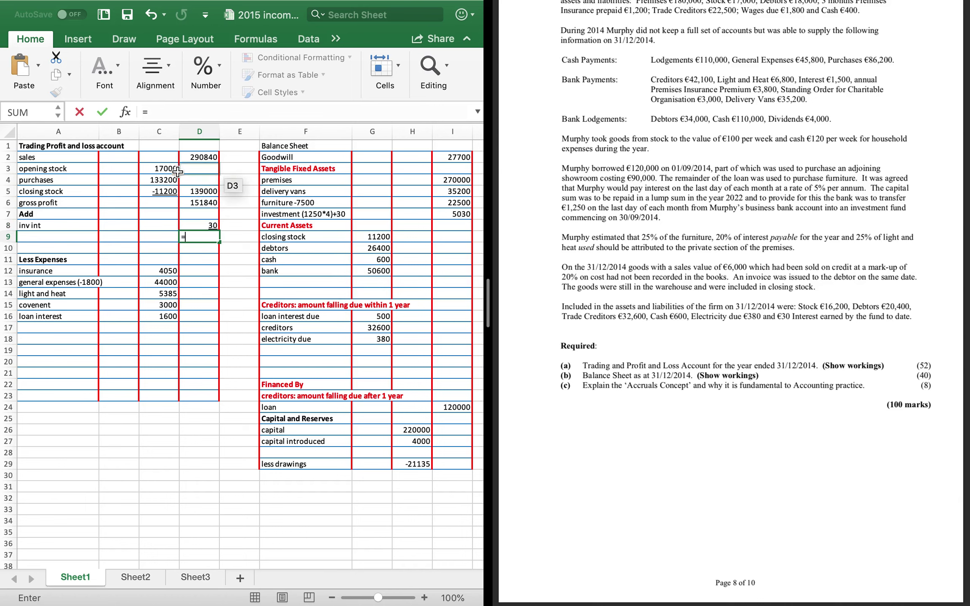
pyautogui.click(203, 202)
pyautogui.write('+')
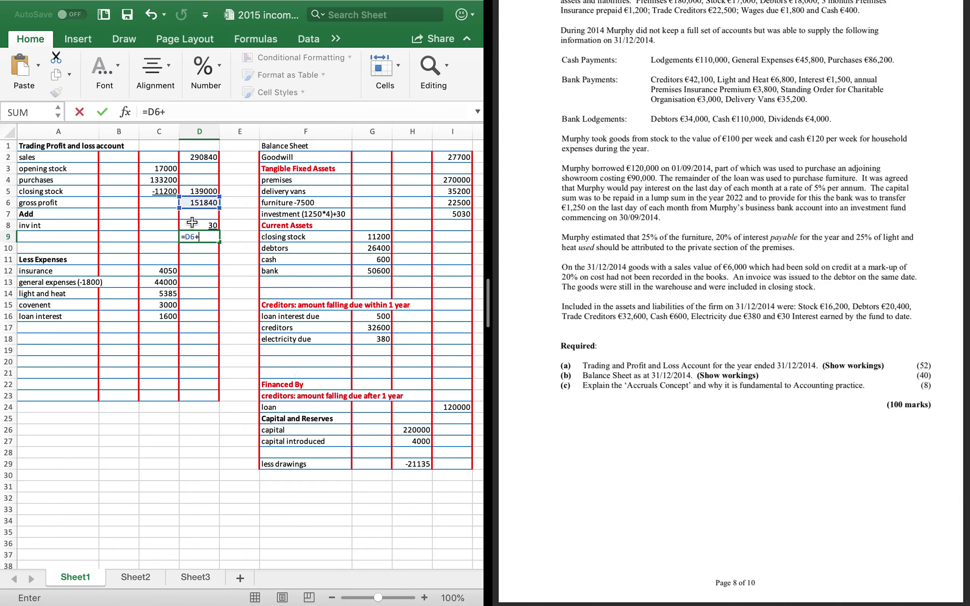
pyautogui.click(192, 223)
pyautogui.press('Return')
# Total the expenses in D16 with a SUM of C12:C16
pyautogui.click(203, 321)
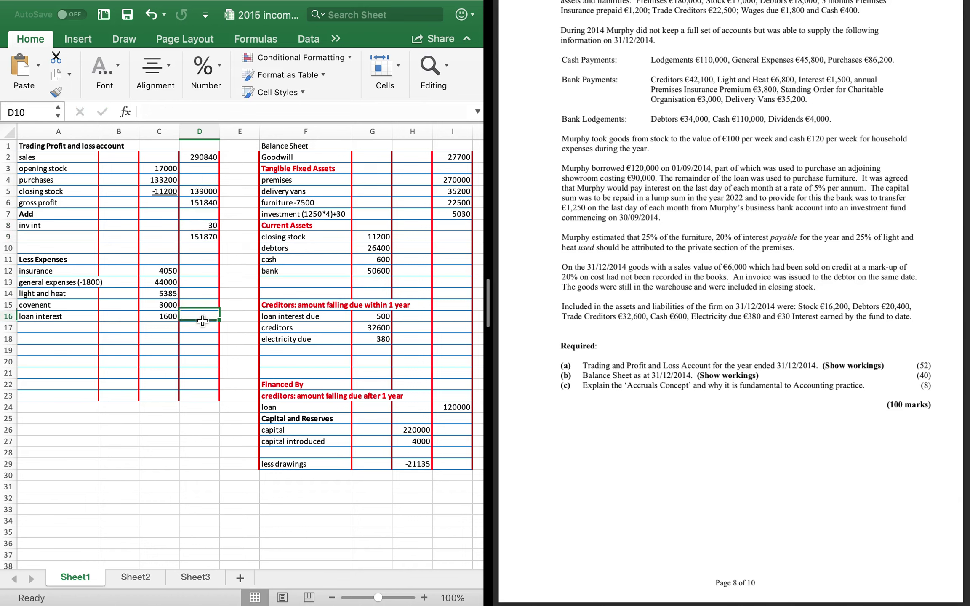
pyautogui.doubleClick(202, 321)
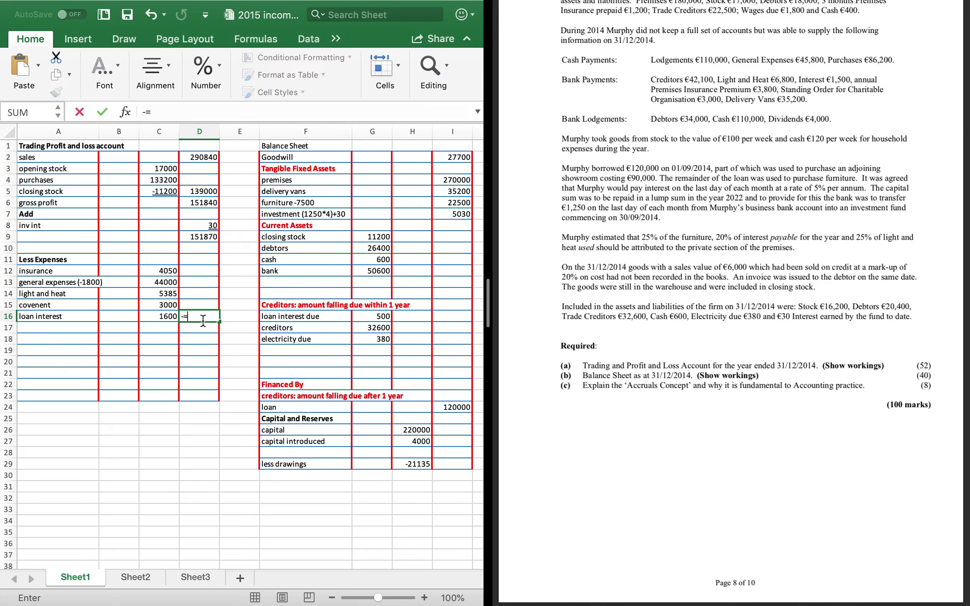
pyautogui.write('=sum(')
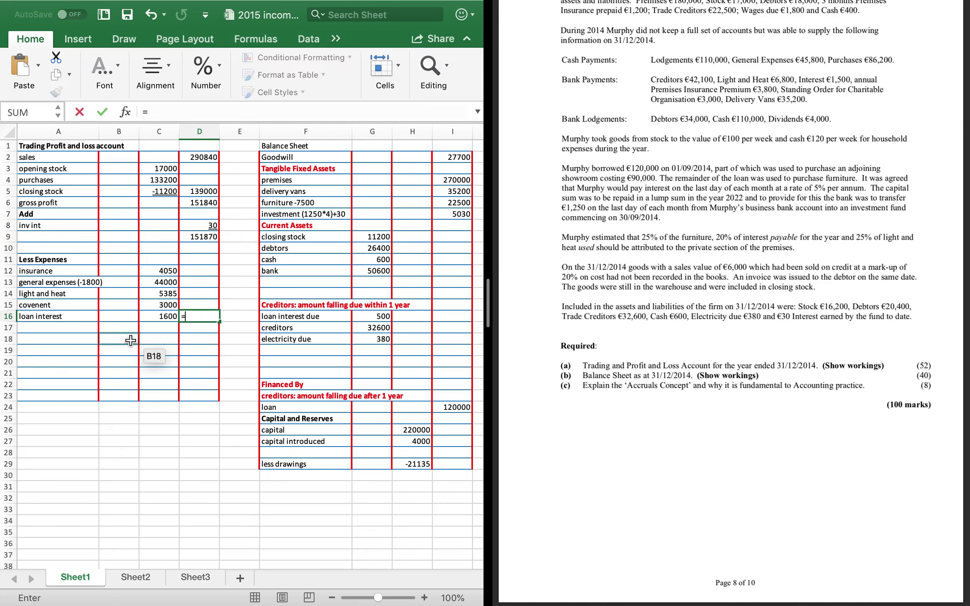
pyautogui.press('Left')
pyautogui.hotkey('shift', 'Up')
pyautogui.hotkey('shift', 'Up')
pyautogui.hotkey('shift', 'Up')
pyautogui.hotkey('shift', 'Up')
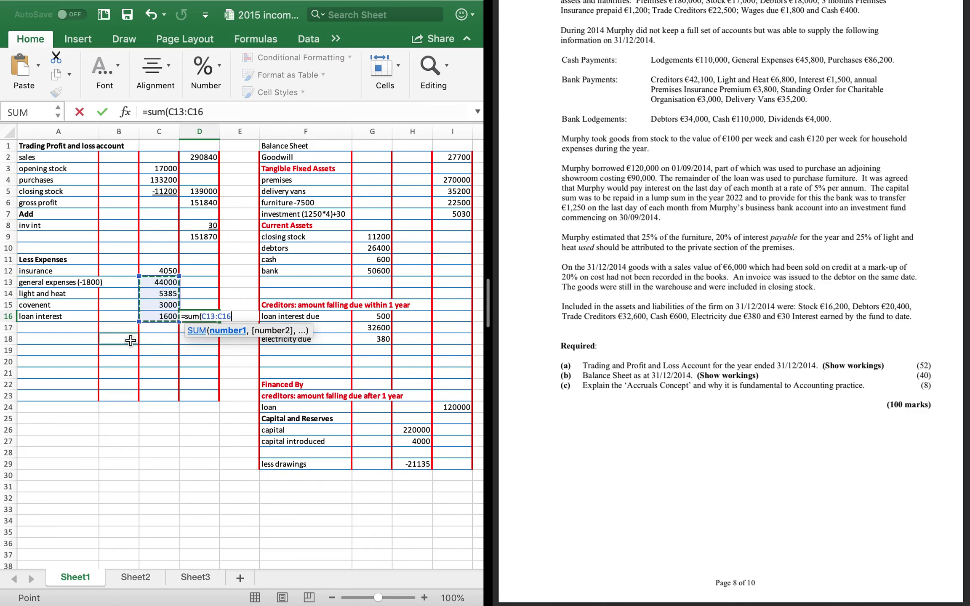
pyautogui.write(')')
pyautogui.press('Return')
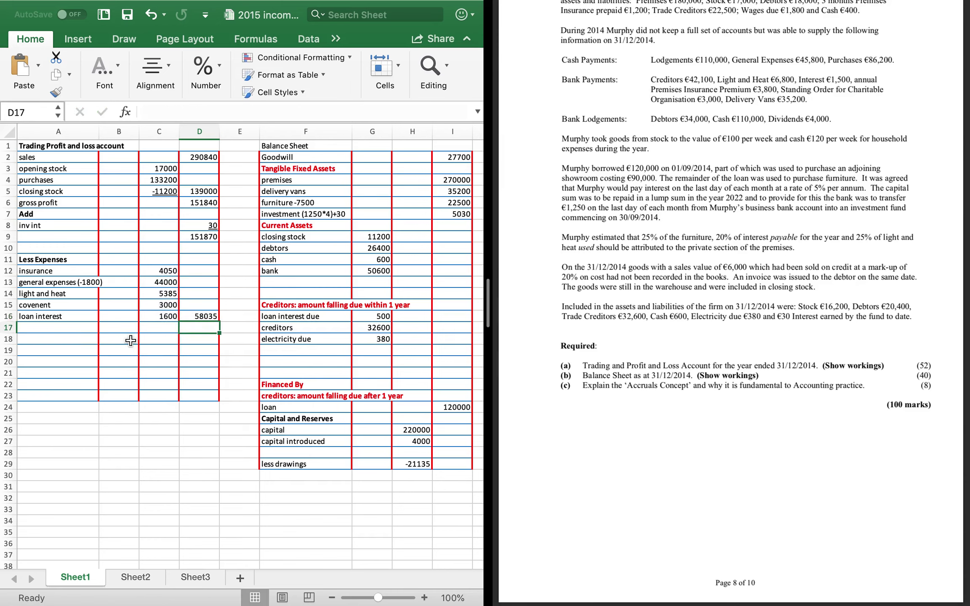
# Calculate the profit after expenses in D17 as D9-D16
pyautogui.write('=')
pyautogui.click(198, 237)
pyautogui.write('-')
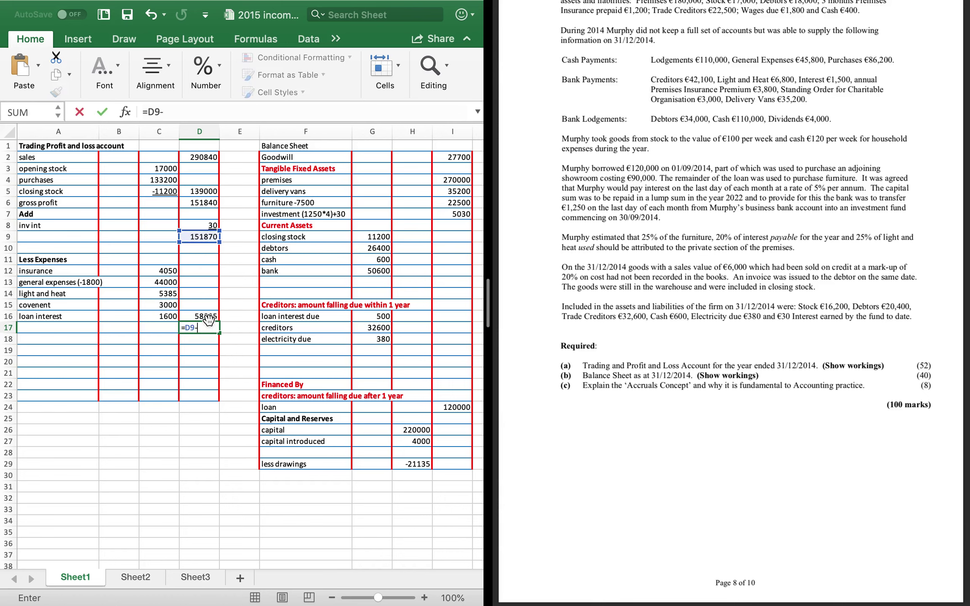
pyautogui.click(209, 321)
pyautogui.press('Return')
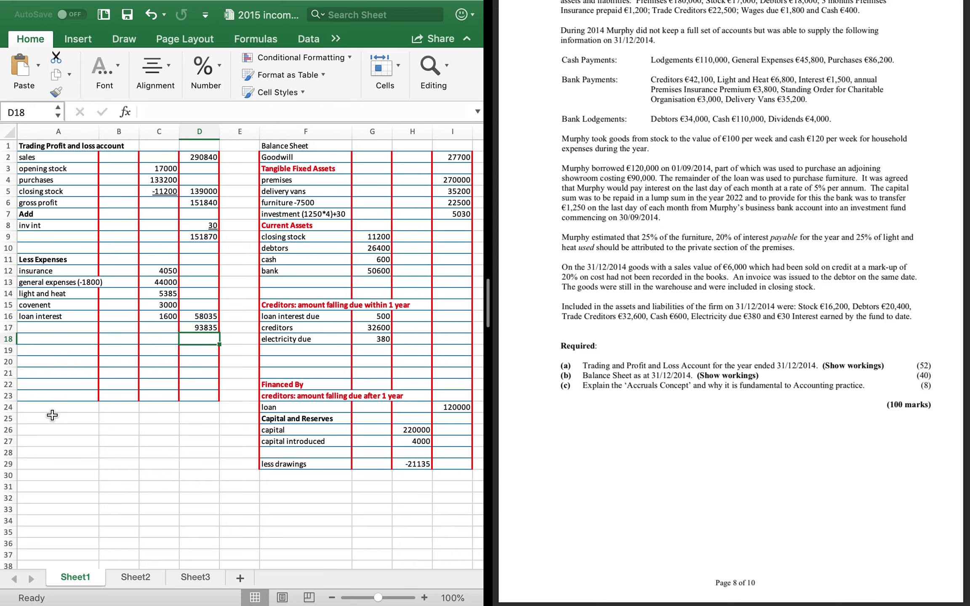
# Label row 17 of the profit and loss account "Net profit" in A17
pyautogui.press('Left')
pyautogui.press('Up')
pyautogui.press('Left')
pyautogui.press('Left')
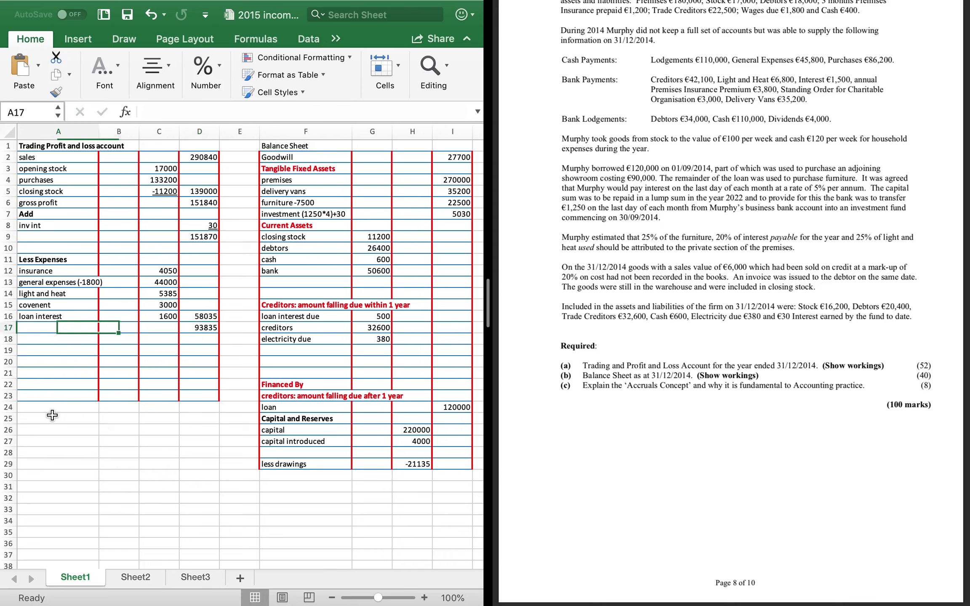
pyautogui.write('Net profit')
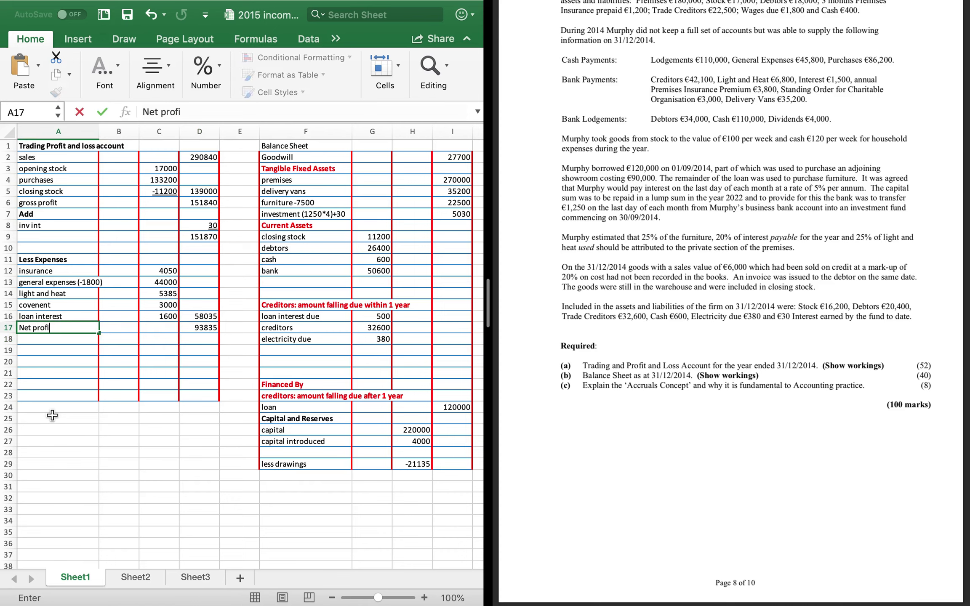
pyautogui.press('Return')
# Add a "net profit" line under Capital and Reserves in F28, with 93835 in H28
pyautogui.click(298, 453)
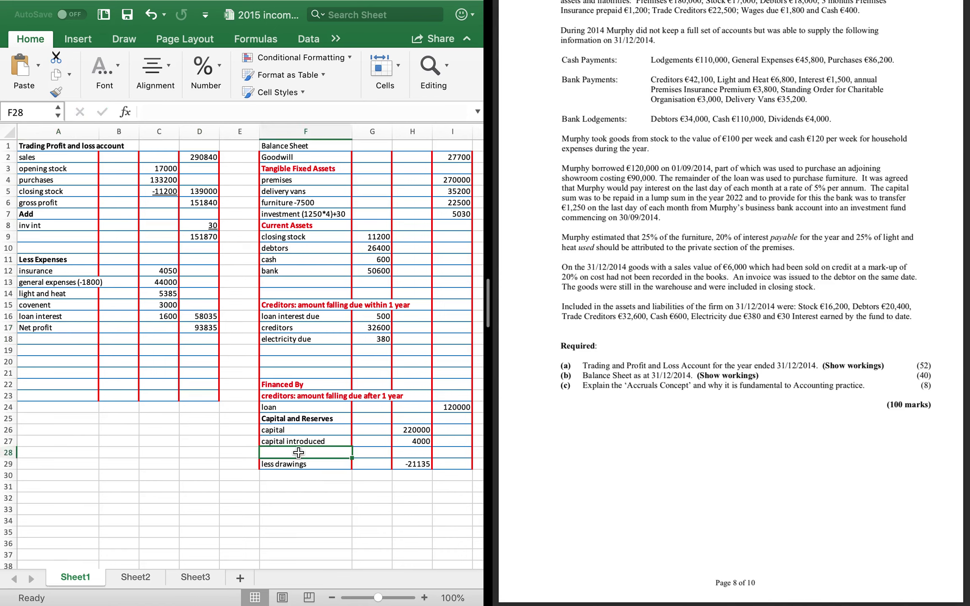
pyautogui.write('net profit')
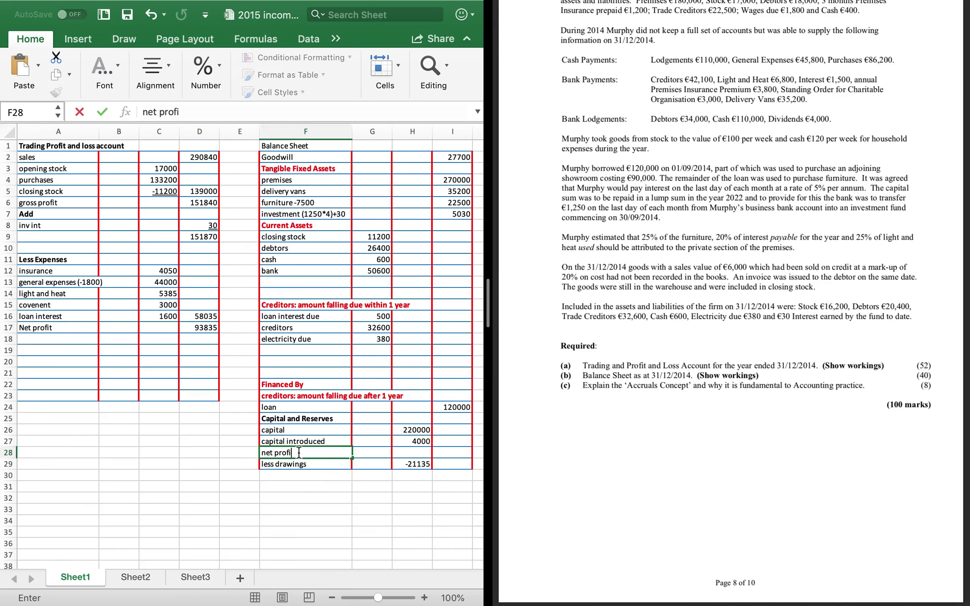
pyautogui.click(411, 450)
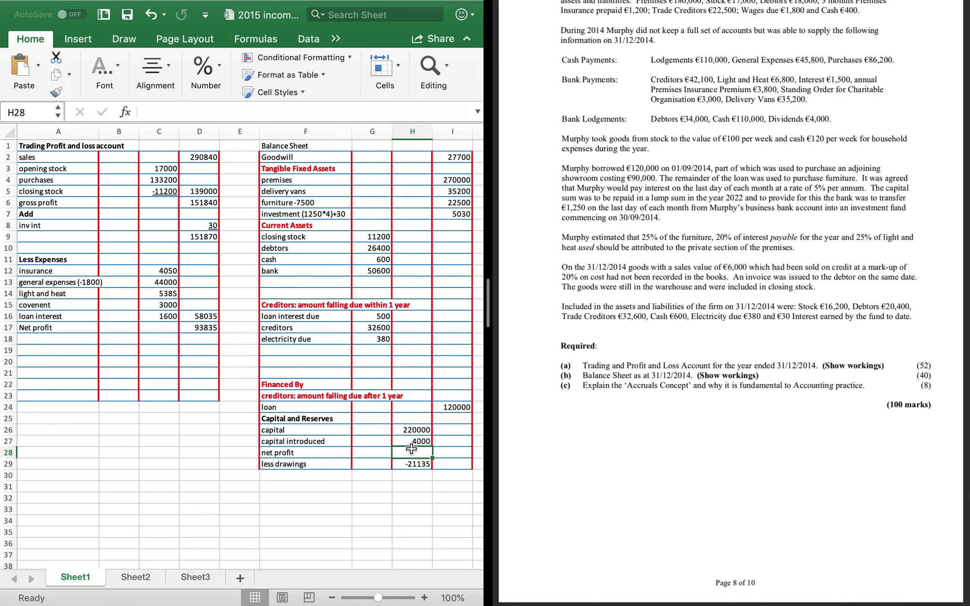
pyautogui.write('93835')
pyautogui.press('Return')
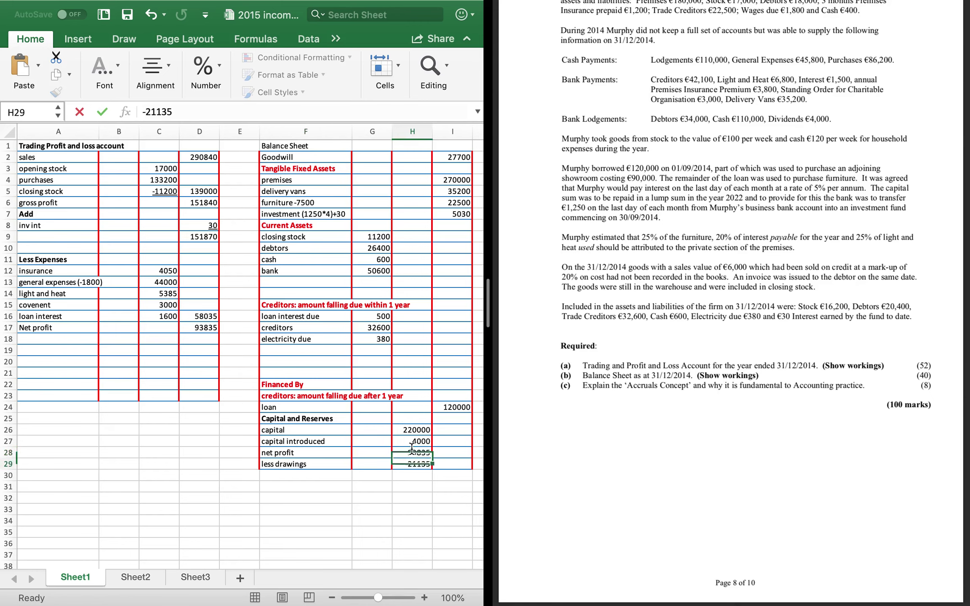
# Total the goodwill and tangible fixed assets in I8 with a SUM of I2:I7
pyautogui.click(424, 270)
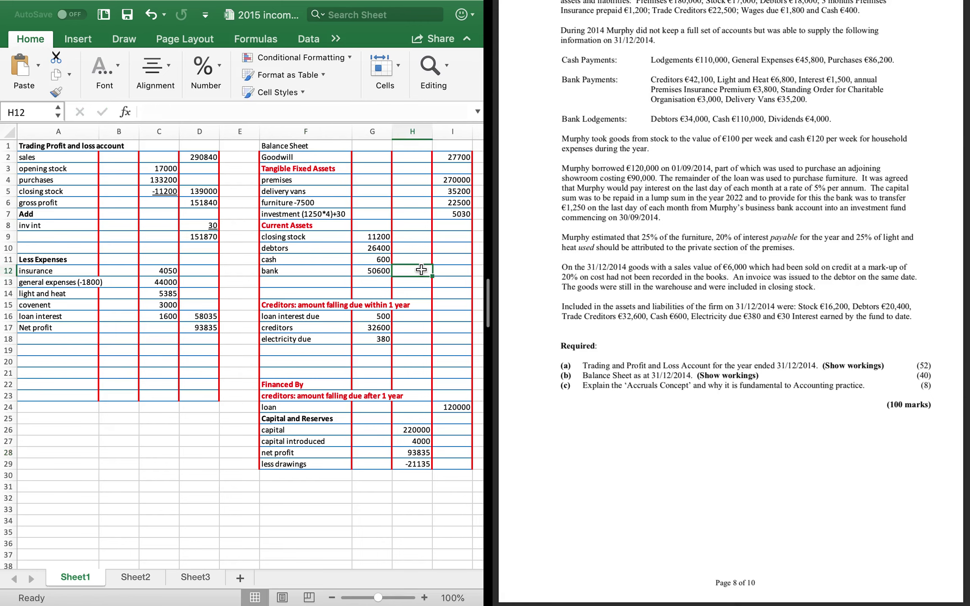
pyautogui.click(464, 224)
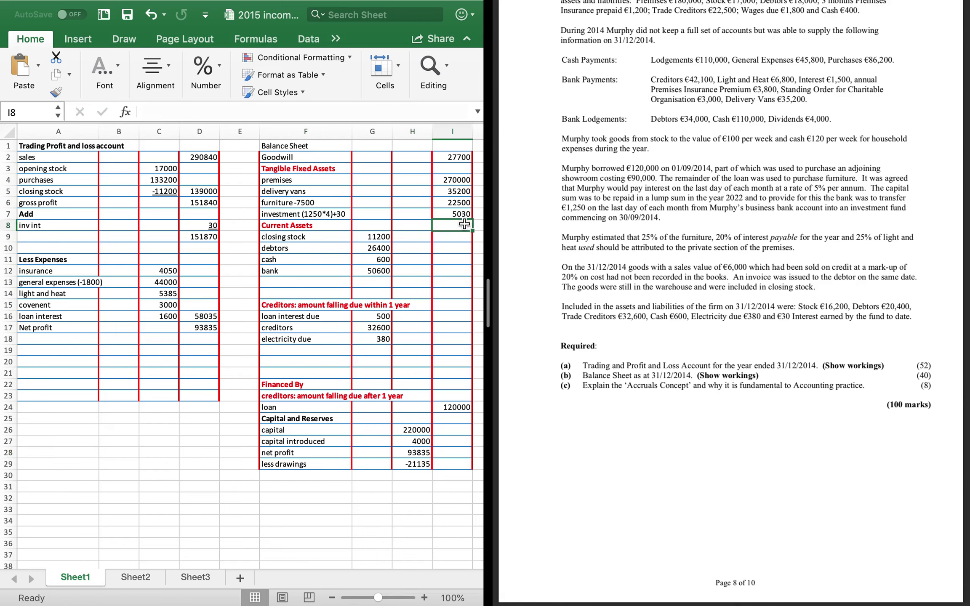
pyautogui.write('=sum(')
pyautogui.press('Up')
pyautogui.hotkey('shift', 'Up')
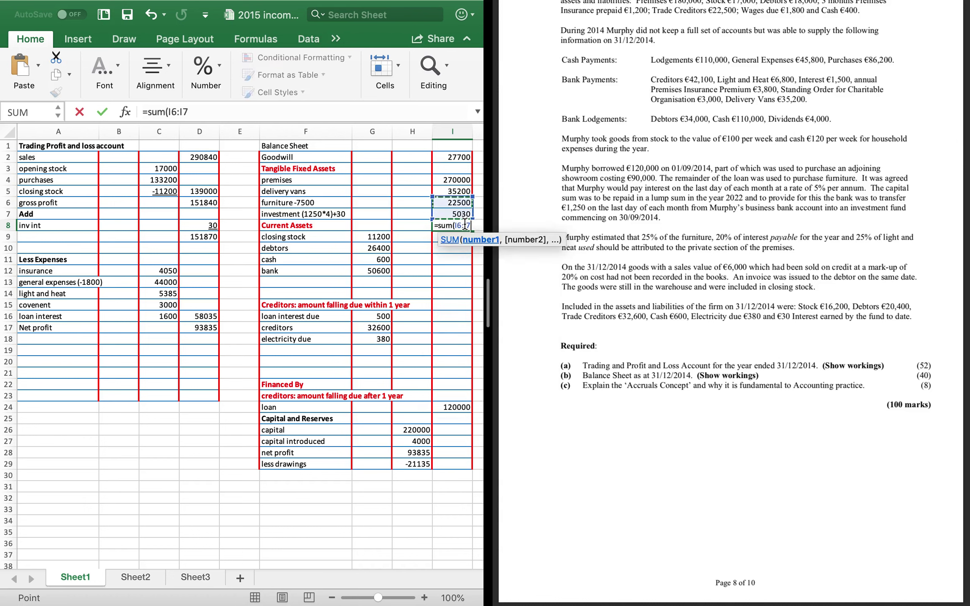
pyautogui.hotkey('shift', 'Up')
pyautogui.hotkey('shift', 'Up')
pyautogui.hotkey('shift', 'Up')
pyautogui.hotkey('shift', 'Up')
pyautogui.press('Return')
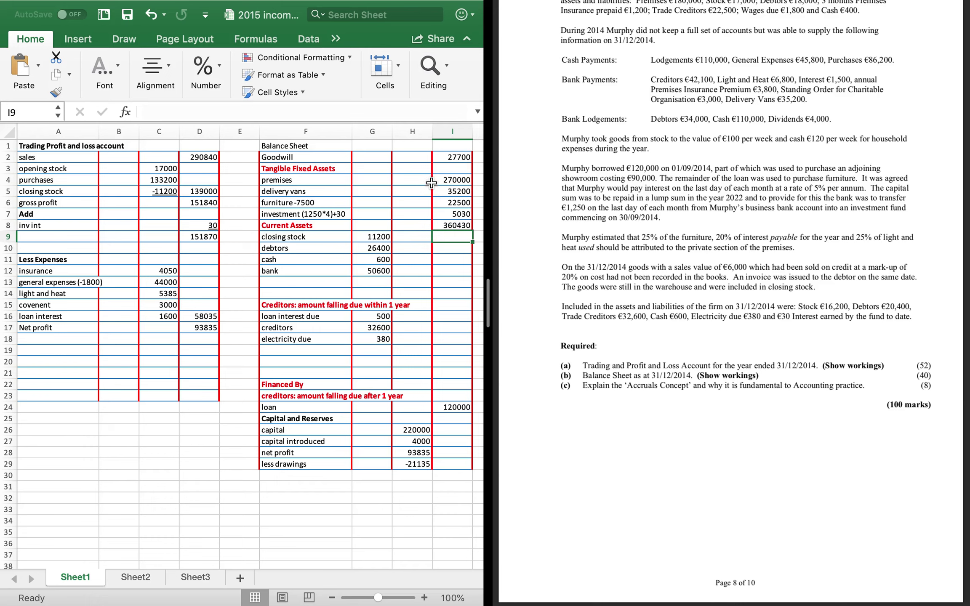
# Total the current assets in H12 with a SUM of G9:G12
pyautogui.click(416, 270)
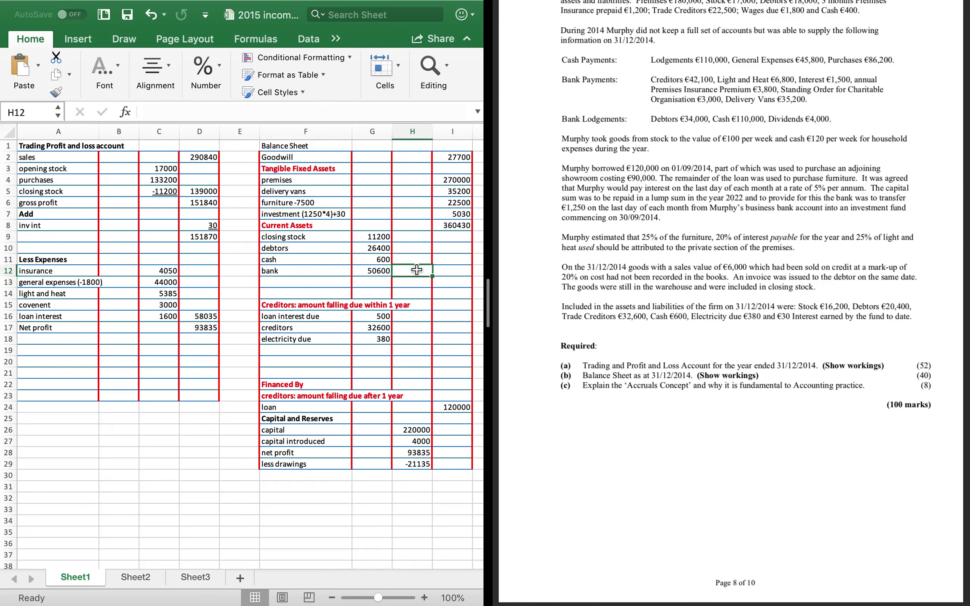
pyautogui.write('=sum(')
pyautogui.press('Left')
pyautogui.hotkey('shift', 'Up')
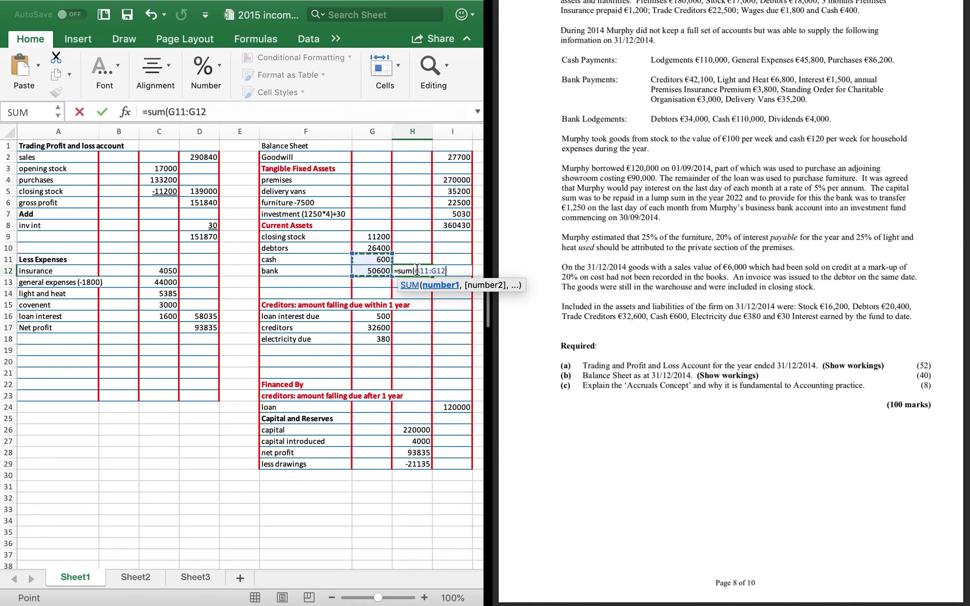
pyautogui.hotkey('shift', 'Up')
pyautogui.hotkey('shift', 'Up')
pyautogui.write(')')
pyautogui.press('Return')
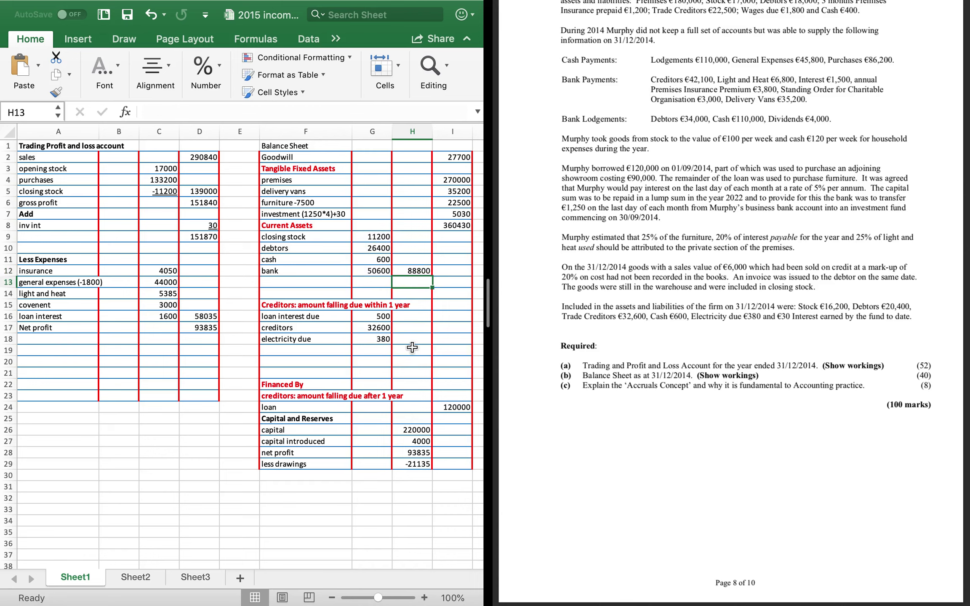
# Total the creditors falling due within 1 year in H18 with a SUM of G16:G18
pyautogui.click(413, 339)
pyautogui.write('=sum(')
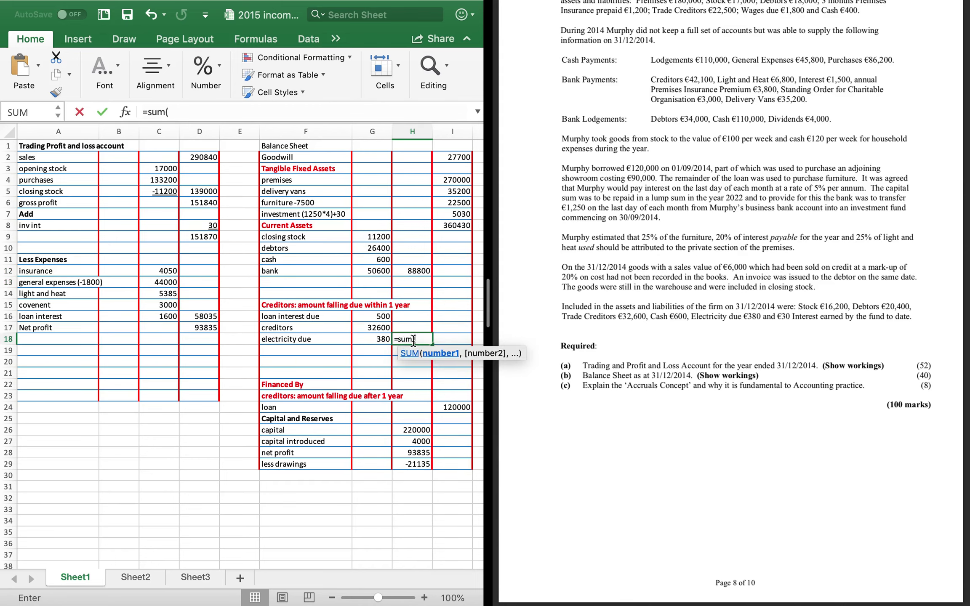
pyautogui.press('Left')
pyautogui.hotkey('shift', 'Up')
pyautogui.hotkey('shift', 'Up')
pyautogui.write(')')
pyautogui.press('Return')
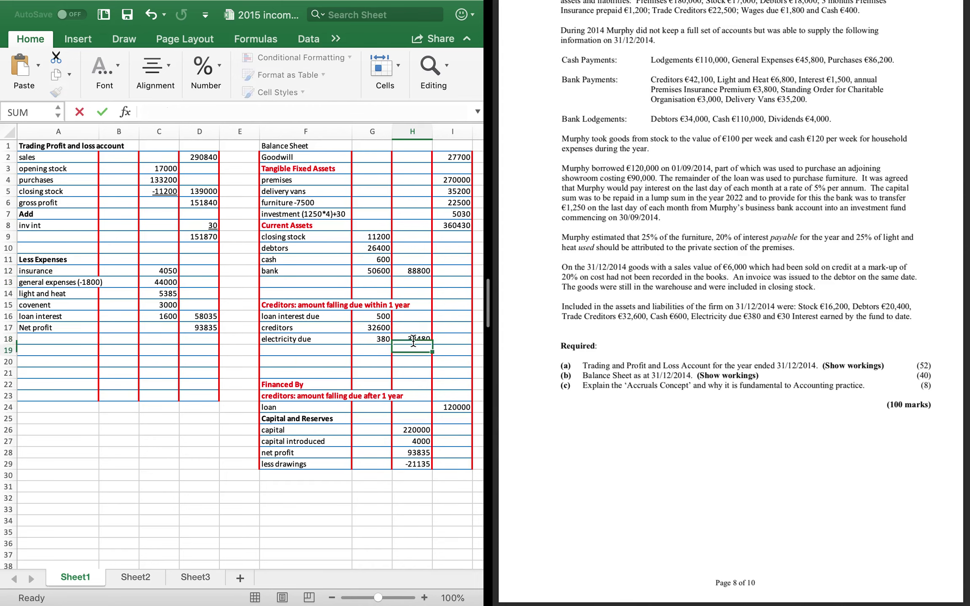
# Calculate the net current assets in I19 as H12-H18
pyautogui.click(448, 352)
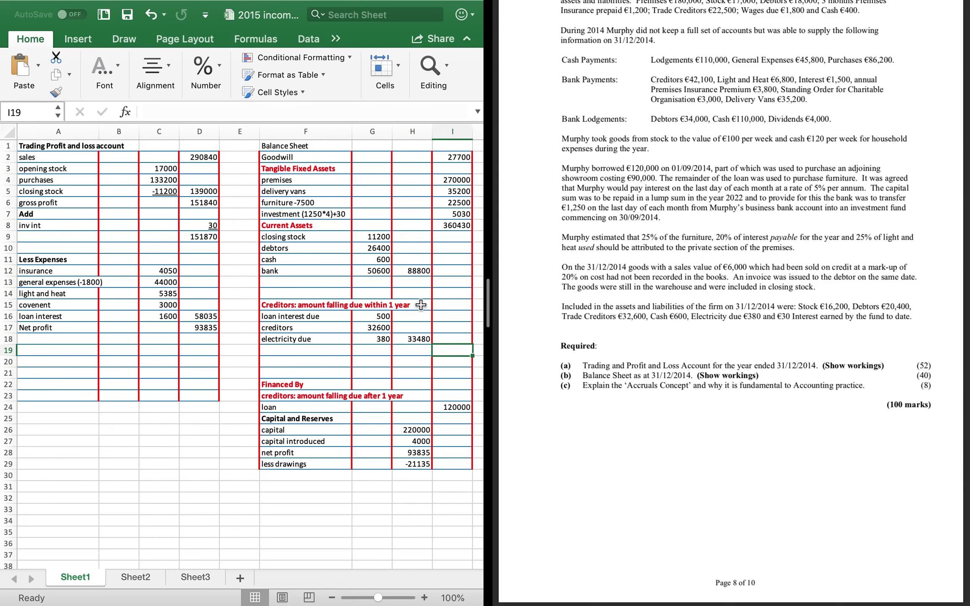
pyautogui.write('=')
pyautogui.click(413, 271)
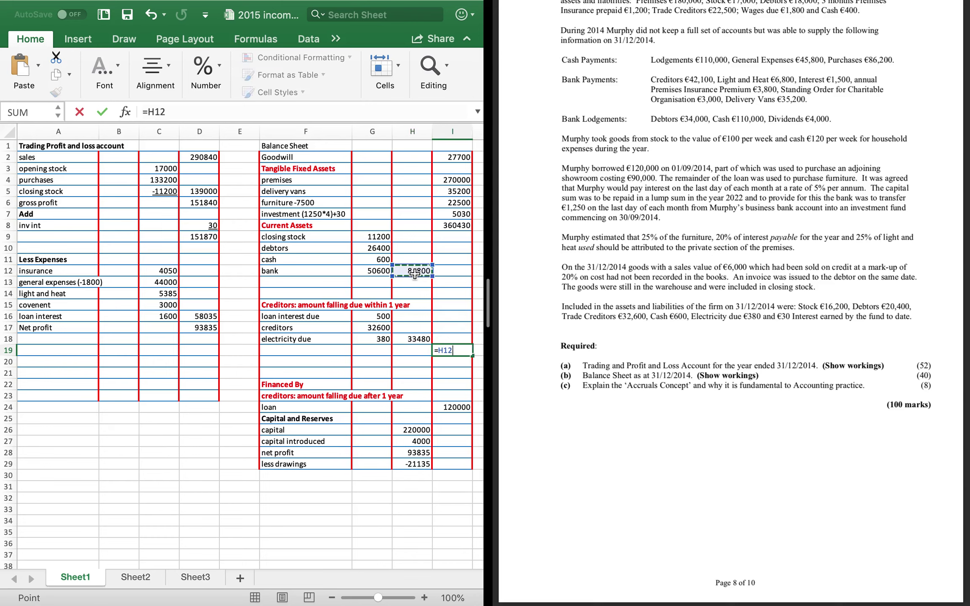
pyautogui.write('-')
pyautogui.click(416, 335)
pyautogui.press('Return')
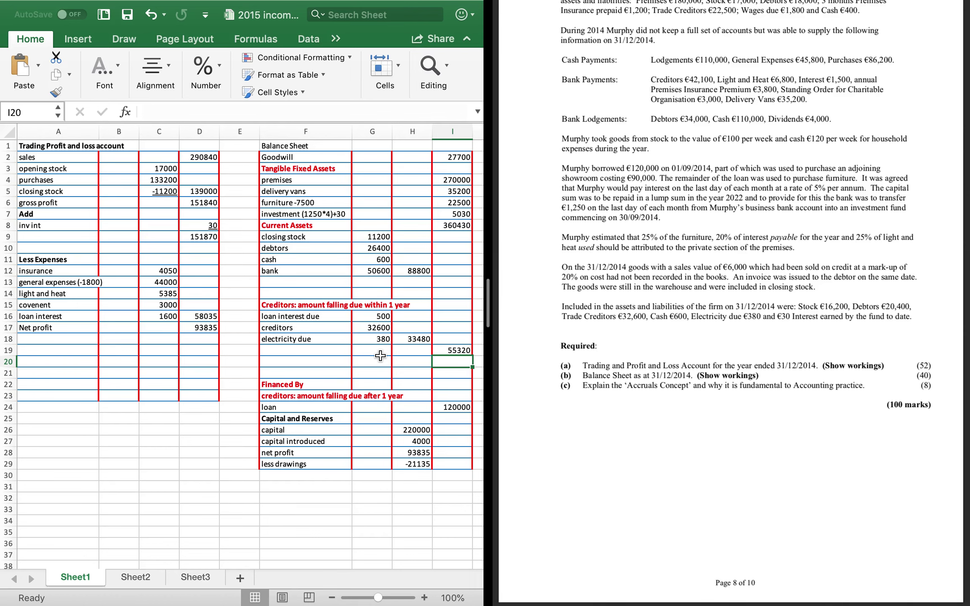
# Add an "ijnsurance prepaid" line under Current Assets in F13
pyautogui.scroll(-1, 381, 356)
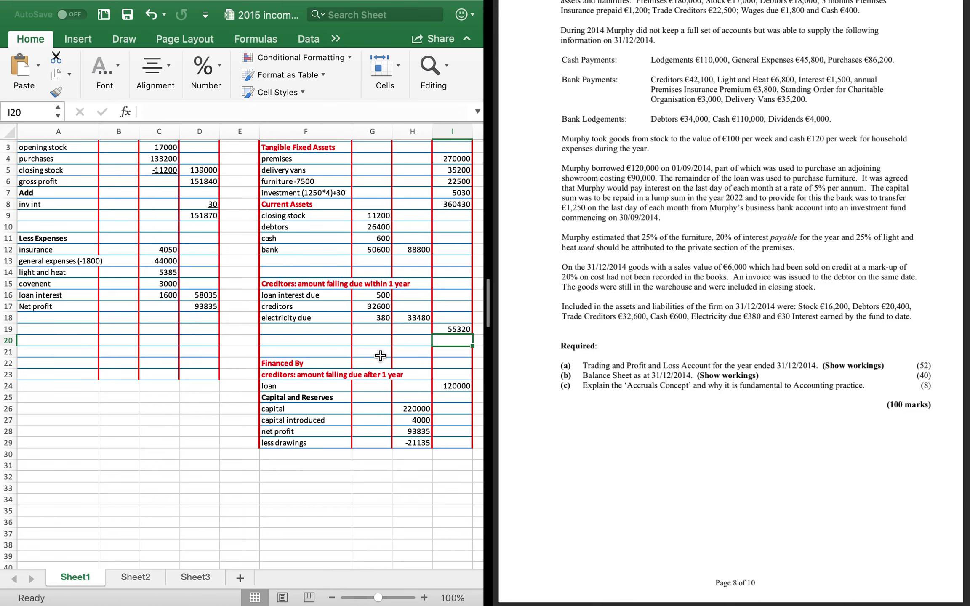
pyautogui.click(314, 260)
pyautogui.write('p')
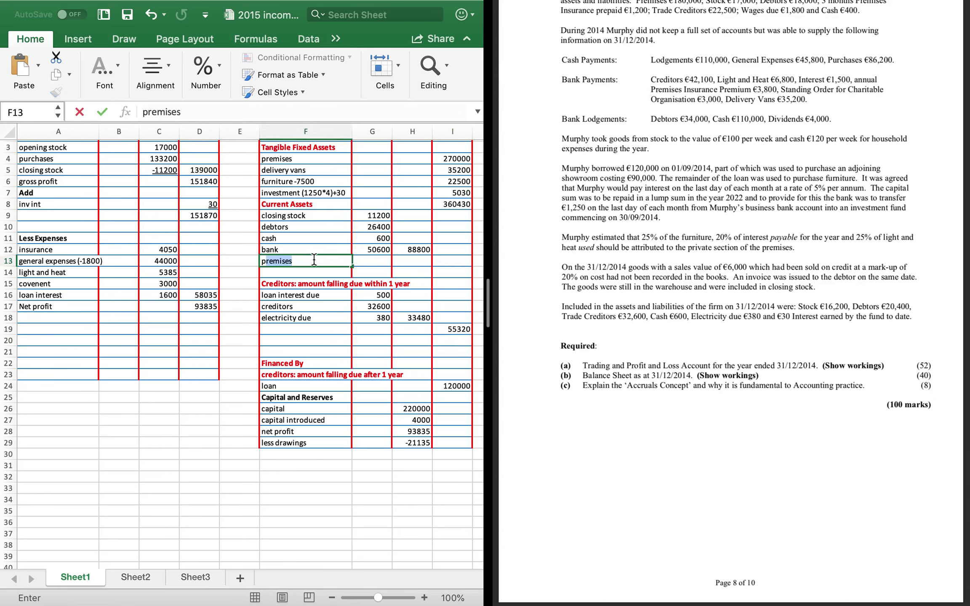
pyautogui.press('BackSpace')
pyautogui.press('BackSpace')
pyautogui.moveTo(187, 586)
pyautogui.write('i')
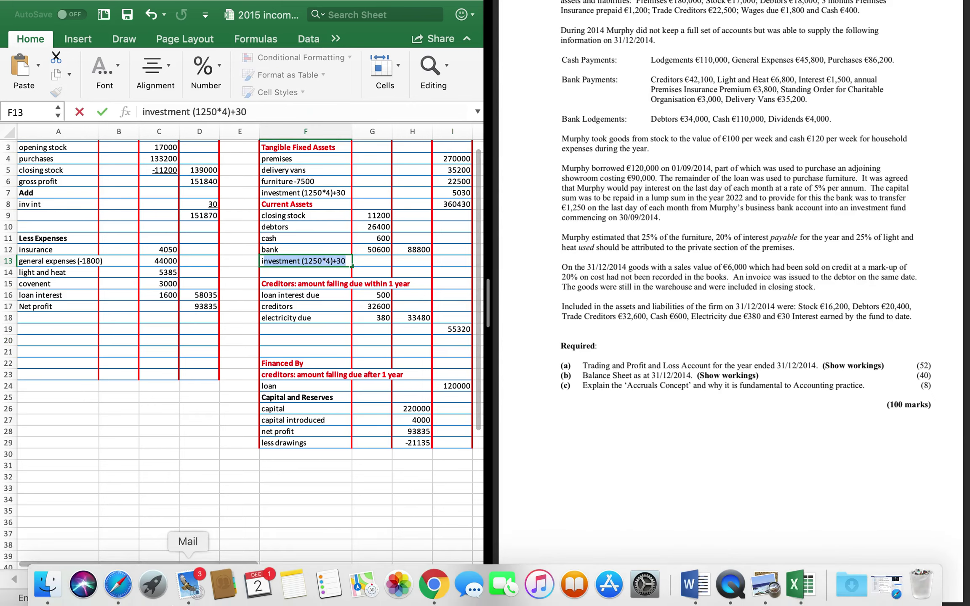
pyautogui.write('jnsurance prepaid')
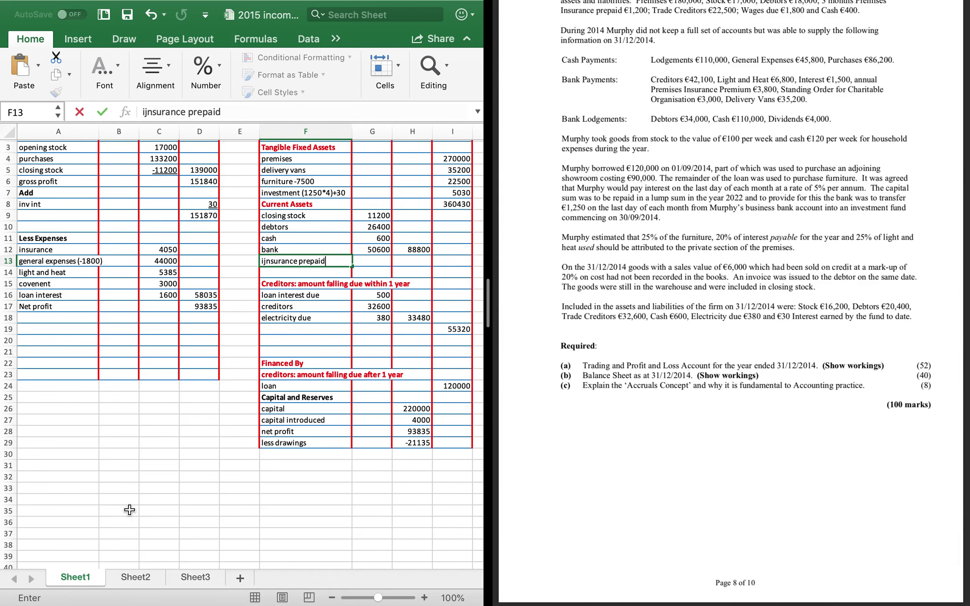
# Clear the current assets total from H12 and select G13 for the prepaid insurance amount
pyautogui.click(409, 251)
pyautogui.press('Delete')
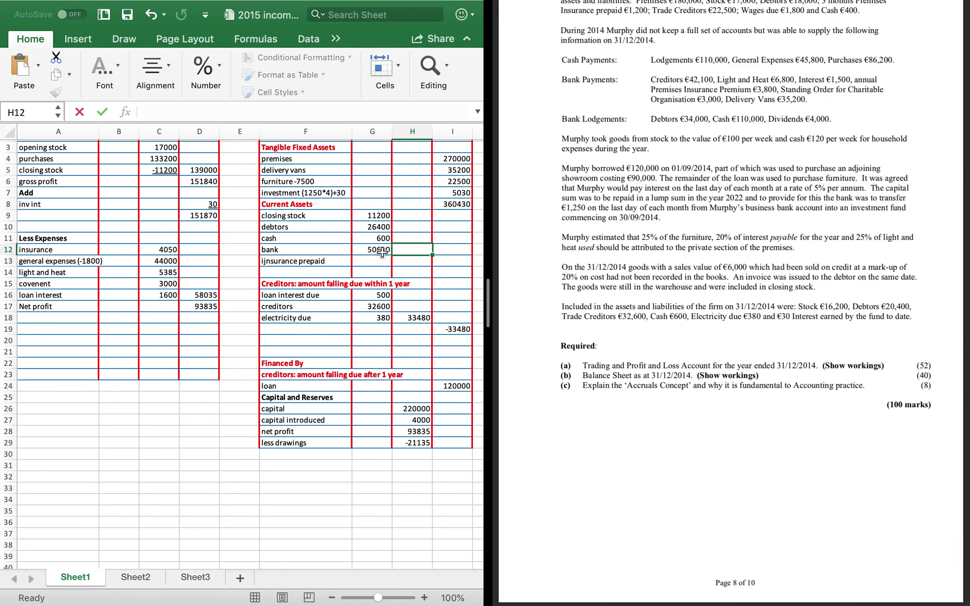
pyautogui.click(375, 261)
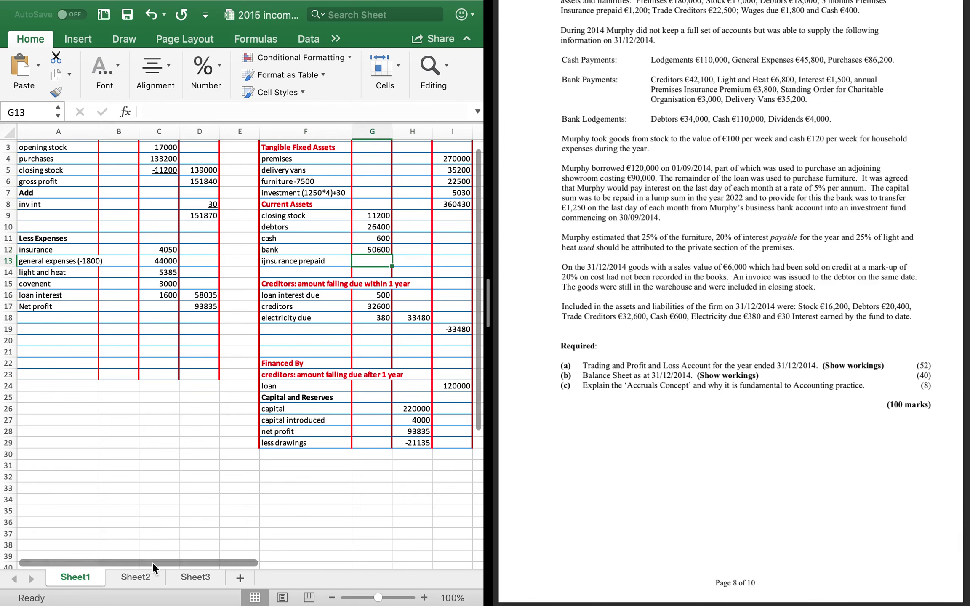
# Look up the year-end prepaid insurance in the Sheet2 workings, enter 950 in G13 of Sheet1 and underline it
pyautogui.click(135, 577)
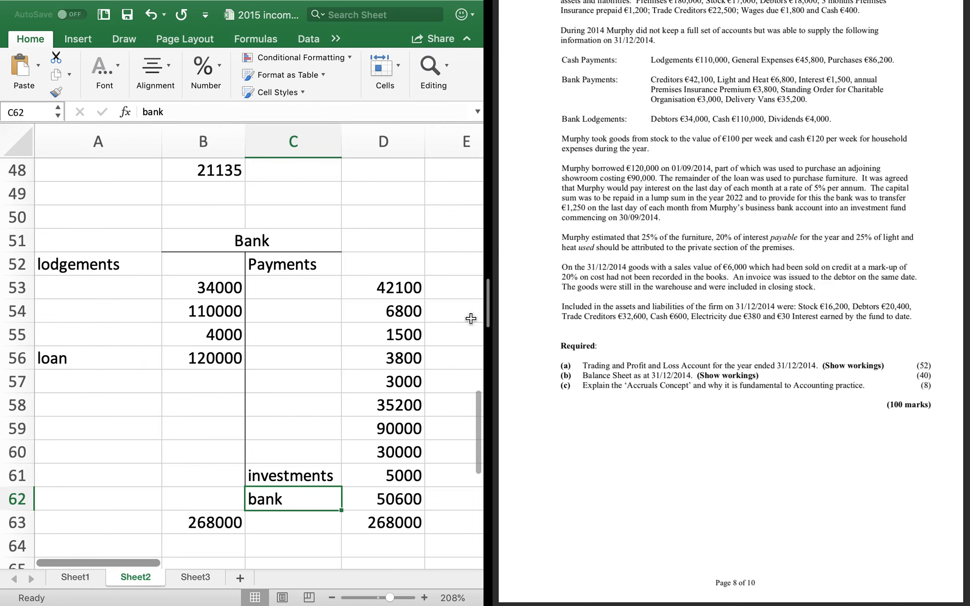
pyautogui.scroll(15, 271, 345)
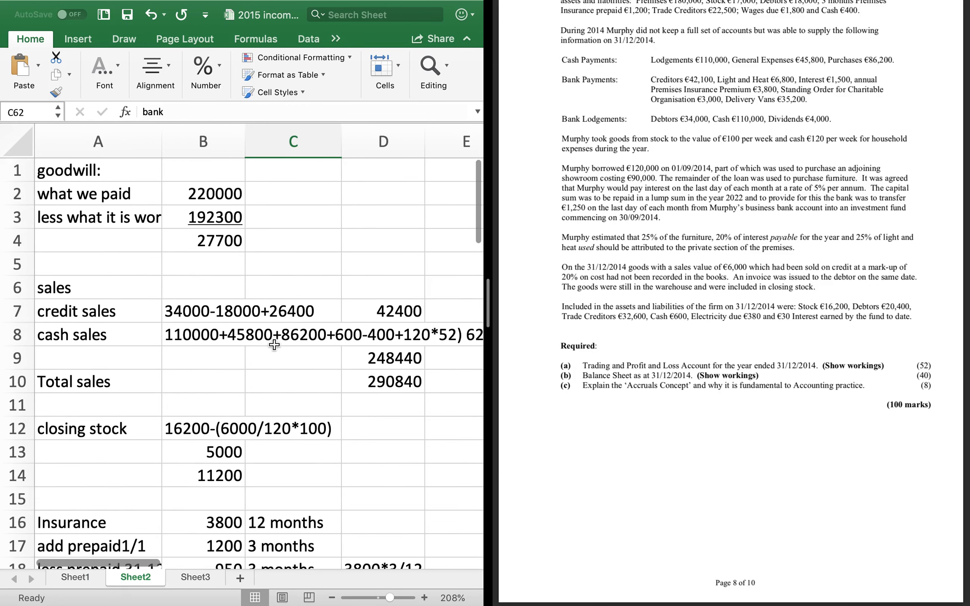
pyautogui.scroll(-3, 273, 295)
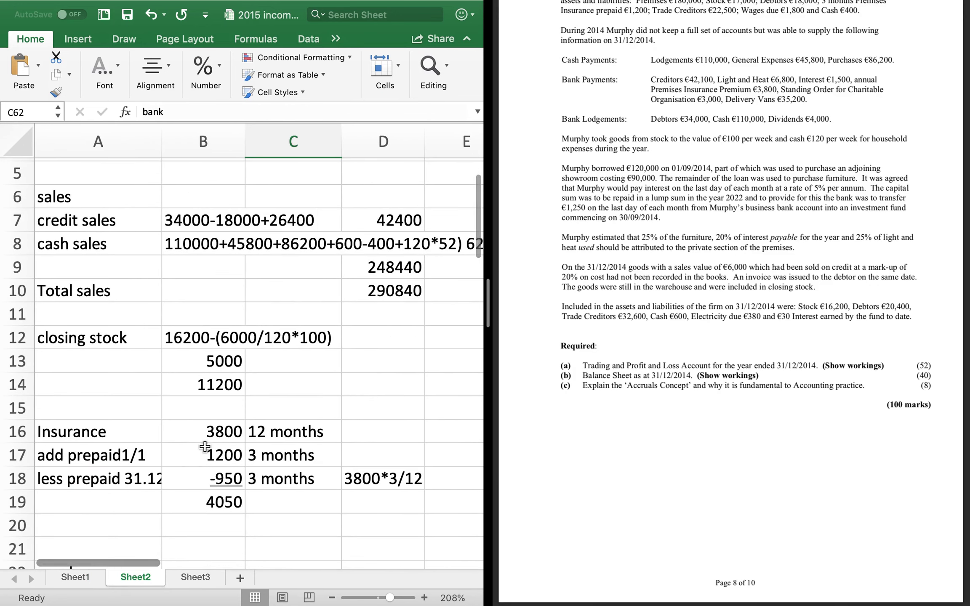
pyautogui.click(78, 577)
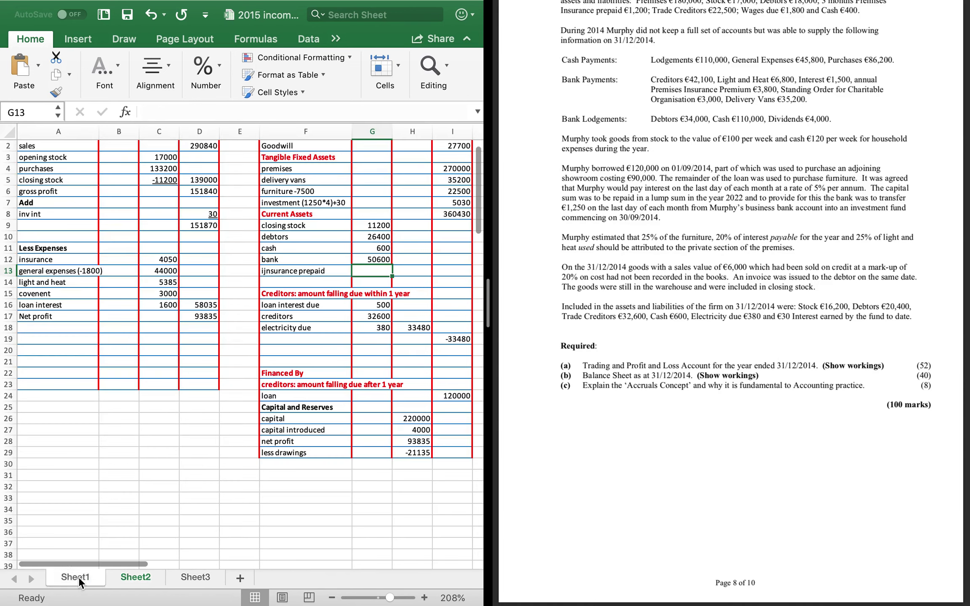
pyautogui.write('950')
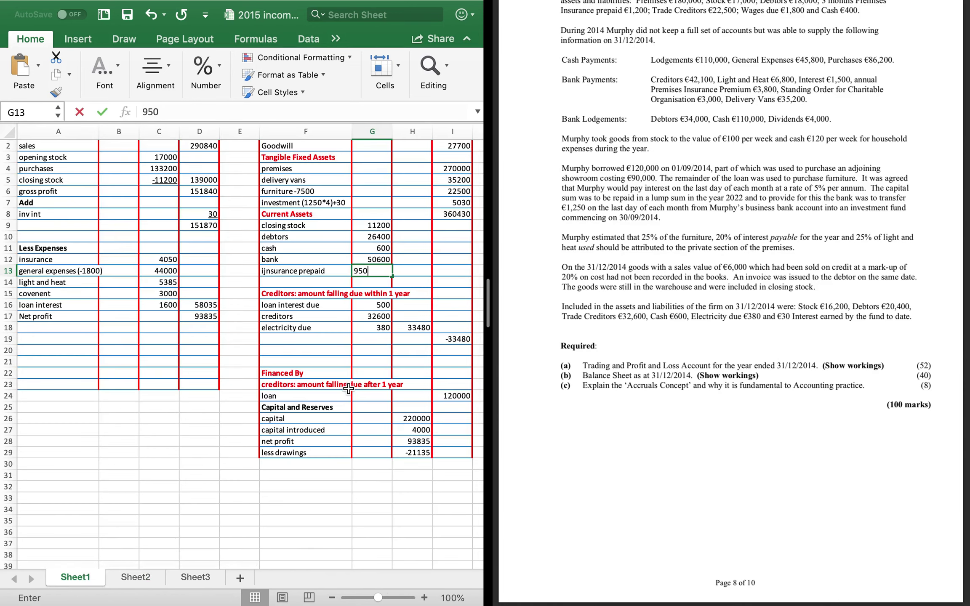
pyautogui.press('Return')
pyautogui.press('Up')
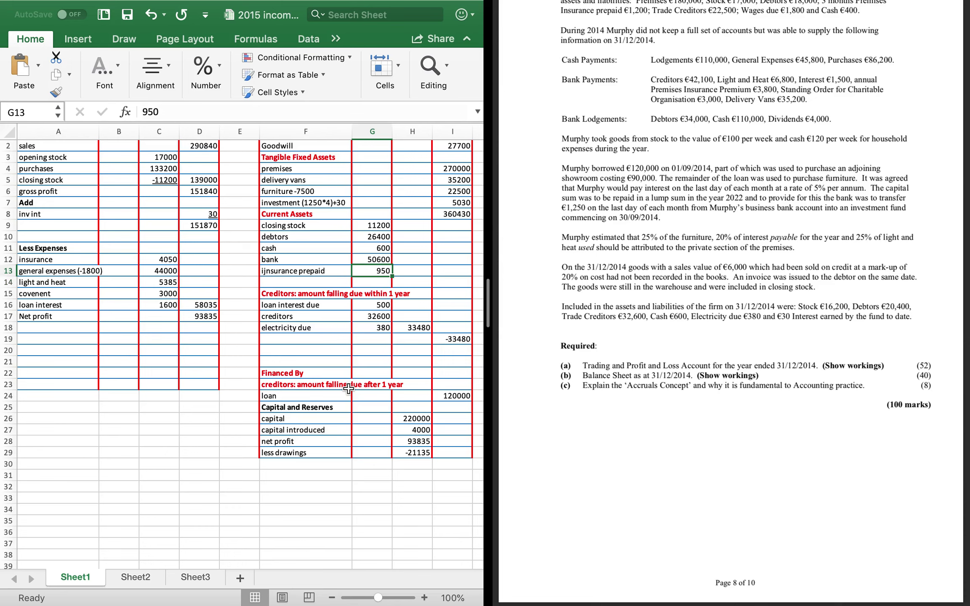
# Total the current assets in H13 with a SUM of G9:G13
pyautogui.press('Right')
pyautogui.write('=sum(')
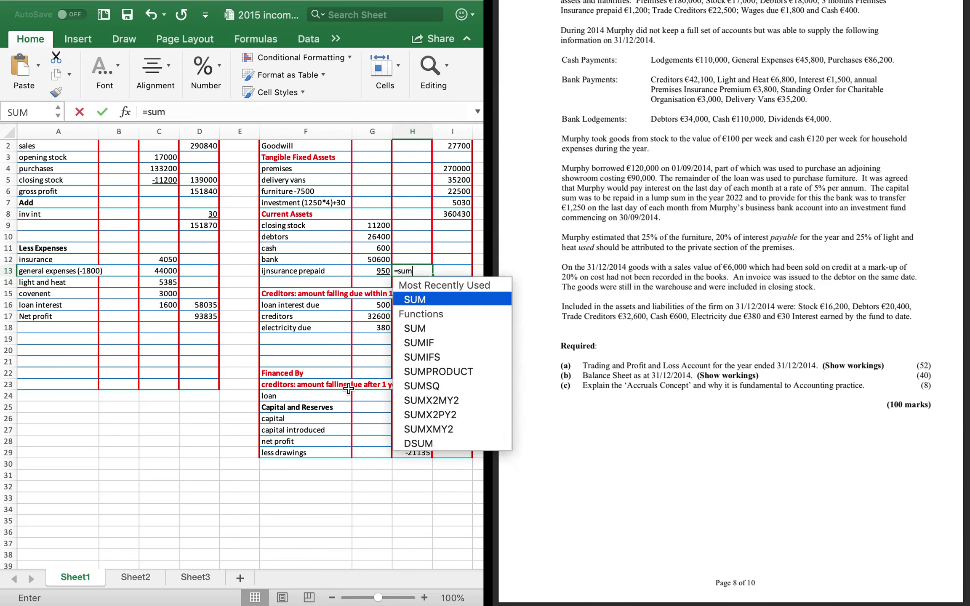
pyautogui.press('Left')
pyautogui.hotkey('shift', 'Up')
pyautogui.hotkey('shift', 'Up')
pyautogui.hotkey('shift', 'Up')
pyautogui.hotkey('shift', 'Up')
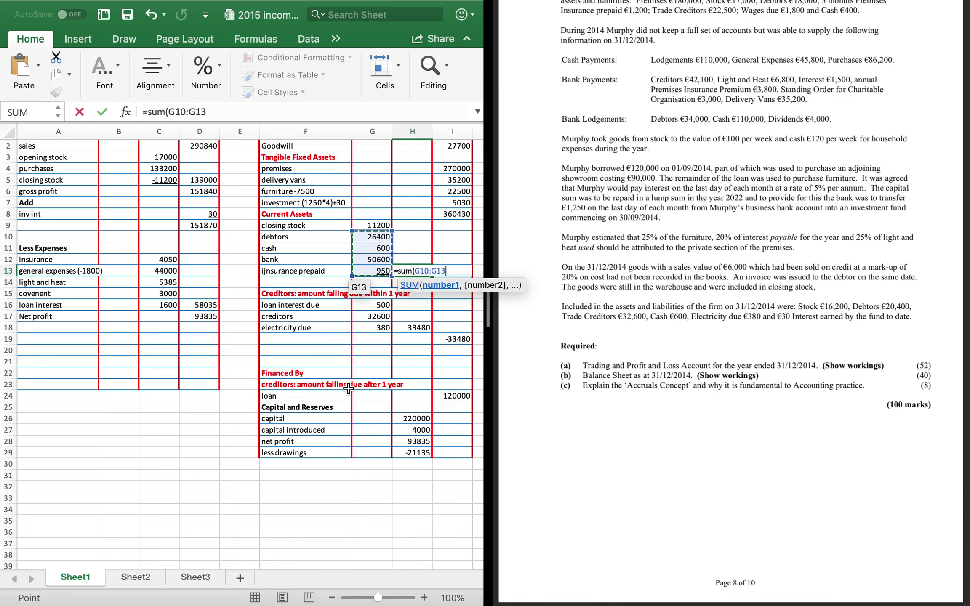
pyautogui.press('Return')
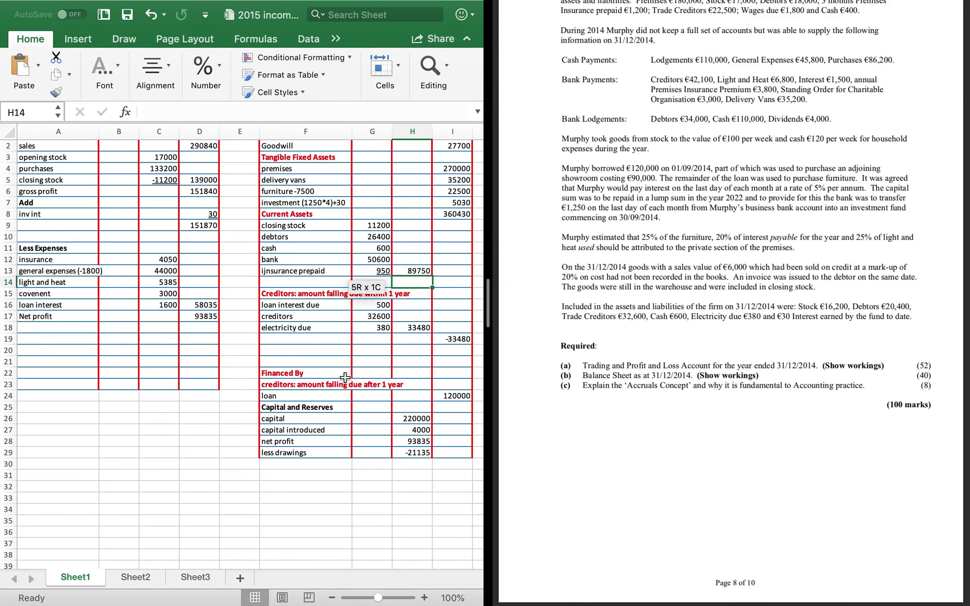
# Replace the net current assets formula in I19 with H13-H18
pyautogui.press('Down')
pyautogui.press('Down')
pyautogui.press('Down')
pyautogui.press('Down')
pyautogui.press('Right')
pyautogui.press('Down')
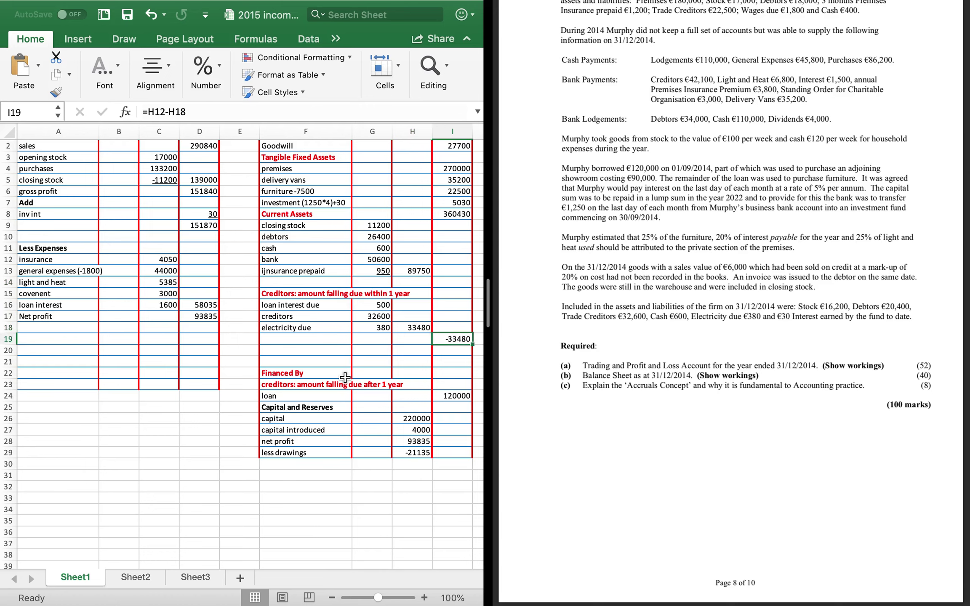
pyautogui.write('=')
pyautogui.press('Left')
pyautogui.press('Up')
pyautogui.press('Up')
pyautogui.press('Up')
pyautogui.press('Up')
pyautogui.press('Up')
pyautogui.press('Up')
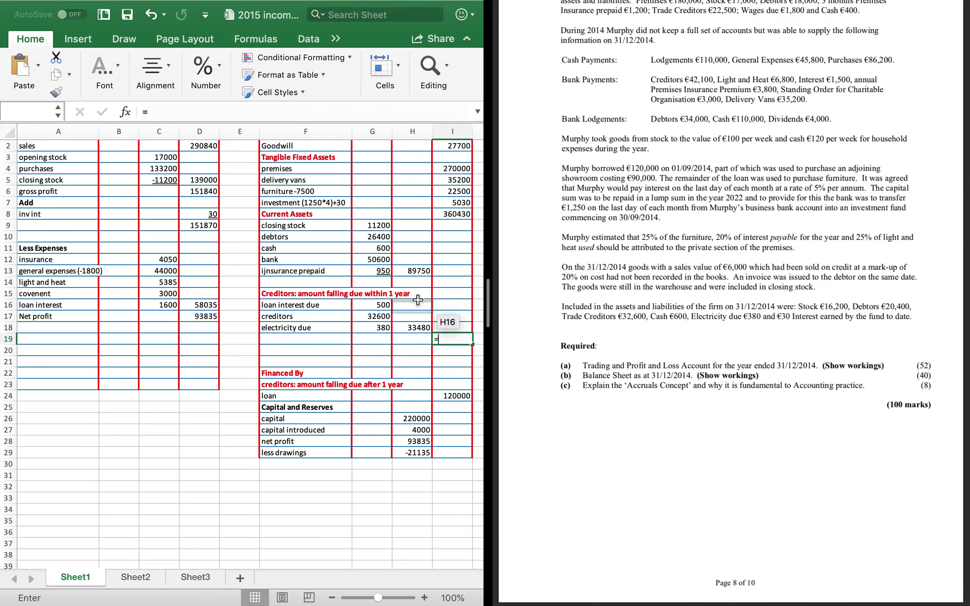
pyautogui.write('-')
pyautogui.click(414, 330)
pyautogui.press('Return')
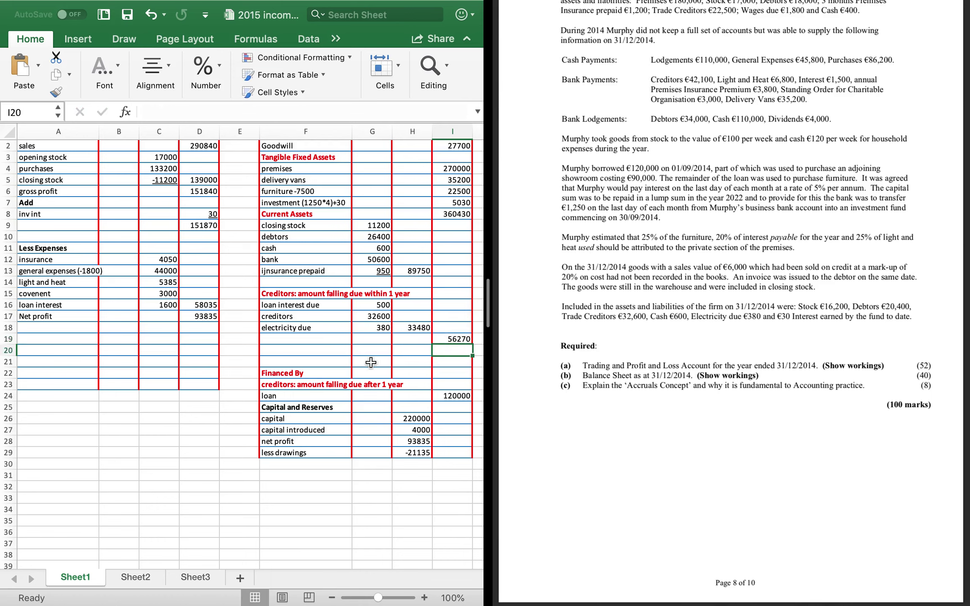
# Calculate the total net assets in I20 as I8+I19
pyautogui.write('=')
pyautogui.click(455, 214)
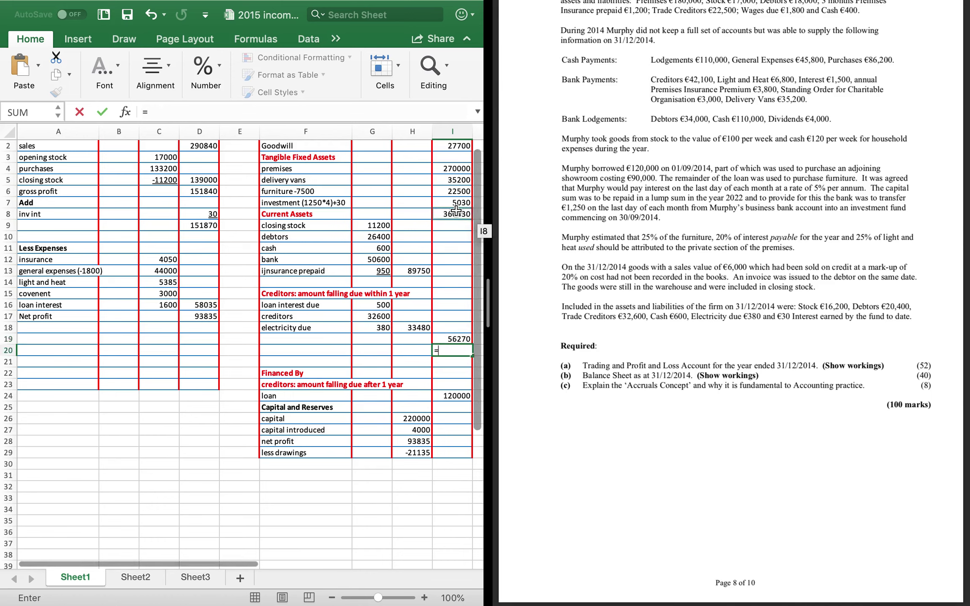
pyautogui.write('+')
pyautogui.click(457, 339)
pyautogui.press('Return')
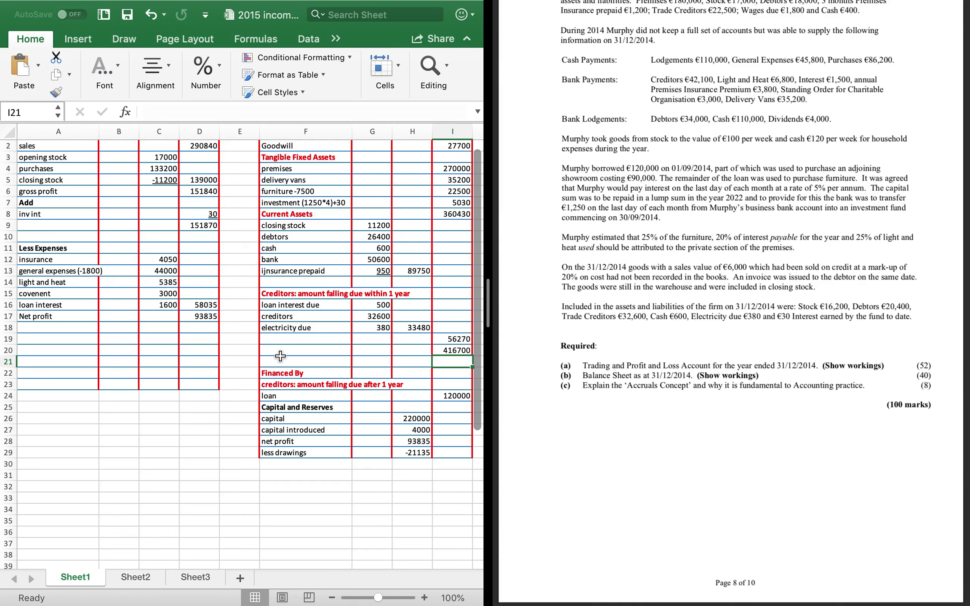
# Total the Capital and Reserves section in I29 with a SUM of H26:H29
pyautogui.press('Down')
pyautogui.press('Down')
pyautogui.press('Down')
pyautogui.press('Down')
pyautogui.press('Down')
pyautogui.press('Down')
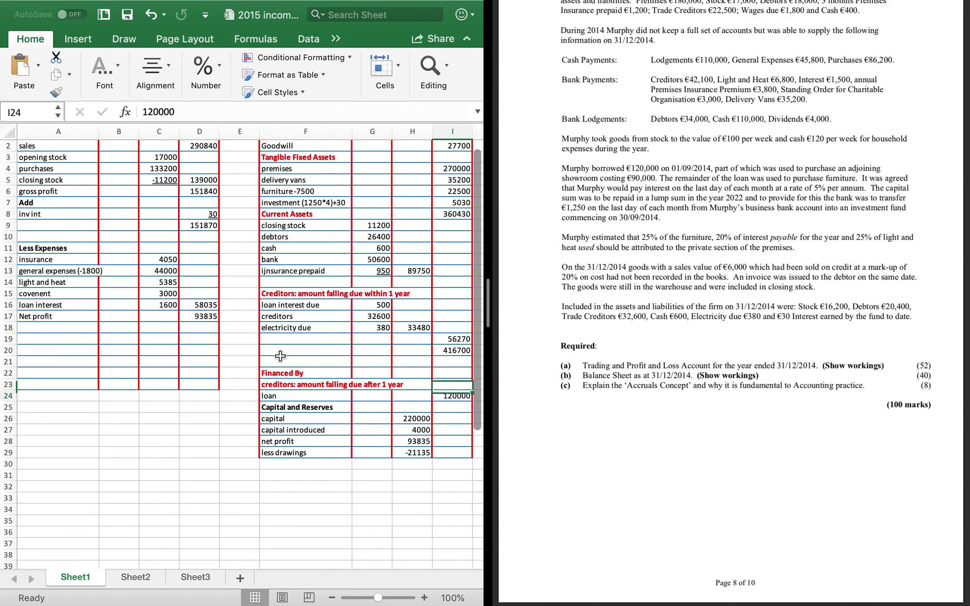
pyautogui.press('Up')
pyautogui.press('Left')
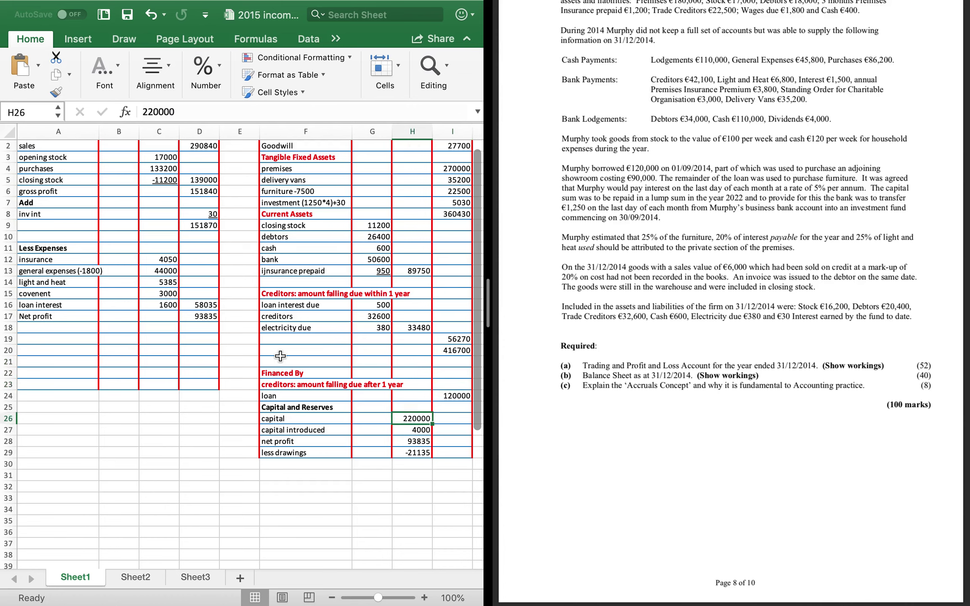
pyautogui.press('Down')
pyautogui.press('Down')
pyautogui.press('Down')
pyautogui.press('Right')
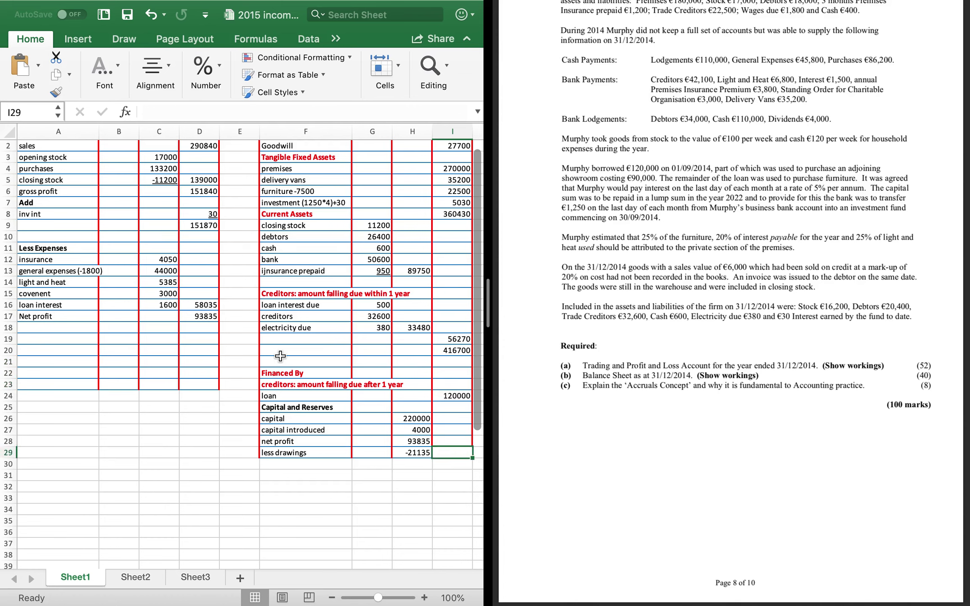
pyautogui.write('=sum(')
pyautogui.press('Left')
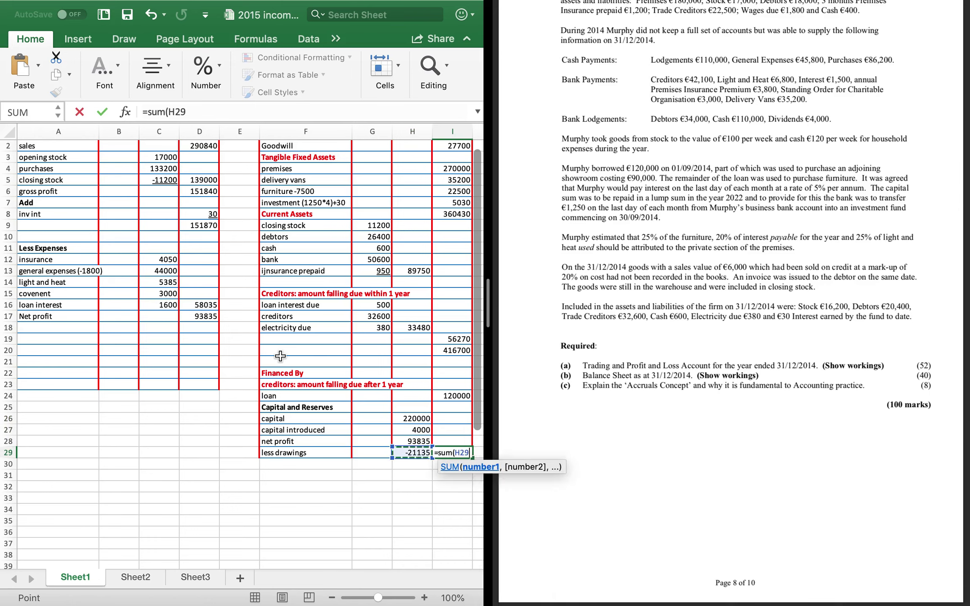
pyautogui.hotkey('shift', 'Up')
pyautogui.hotkey('shift', 'Up')
pyautogui.hotkey('shift', 'Up')
pyautogui.write(')')
pyautogui.press('Return')
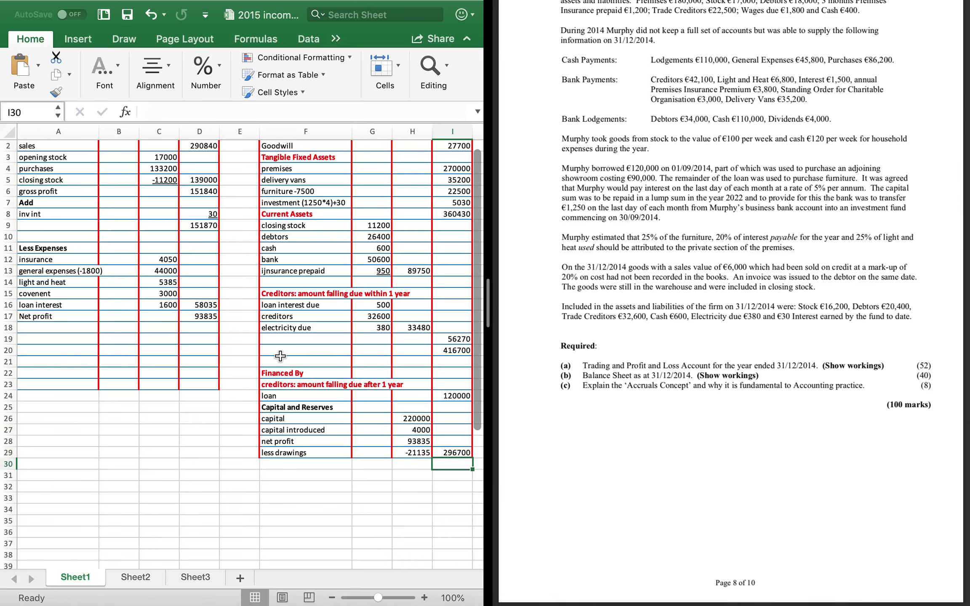
# Calculate the Financed By total in I30 by adding the loan in I24 to I29
pyautogui.write('=')
pyautogui.click(453, 397)
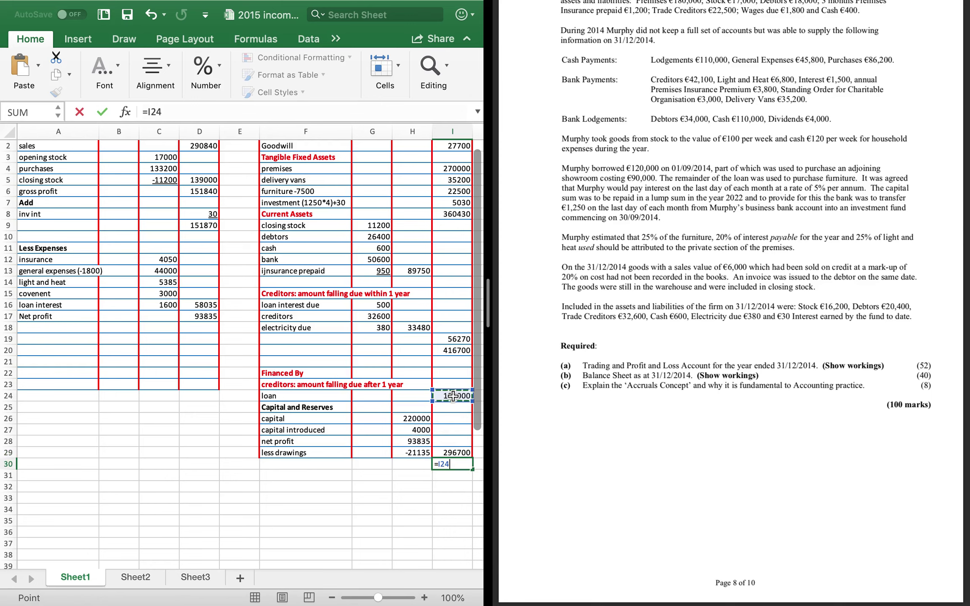
pyautogui.write('+')
pyautogui.click(456, 453)
pyautogui.press('Return')
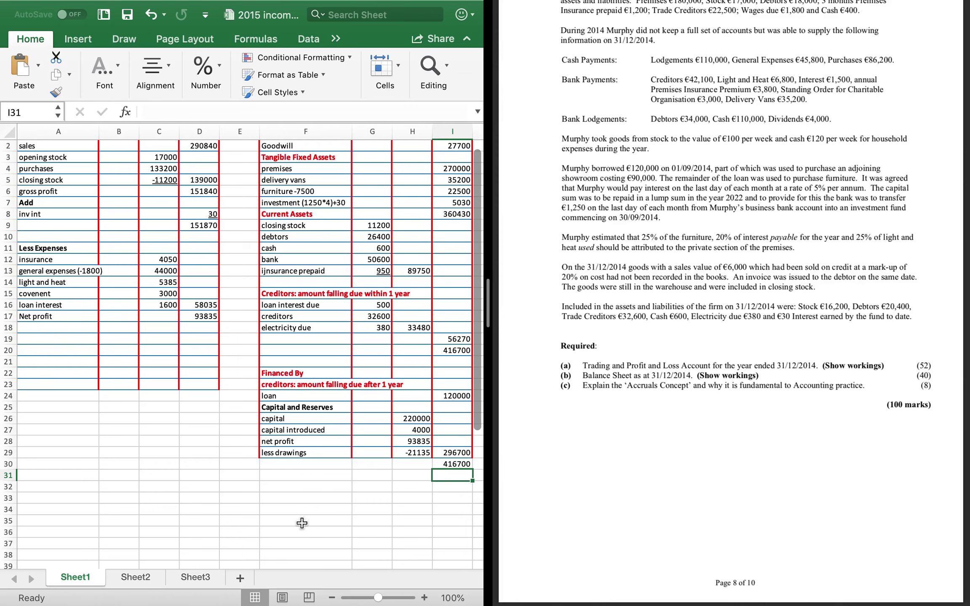
# Correct the spelling of the label in F13 to "insurance prepaid"
pyautogui.doubleClick(266, 270)
pyautogui.press('BackSpace')
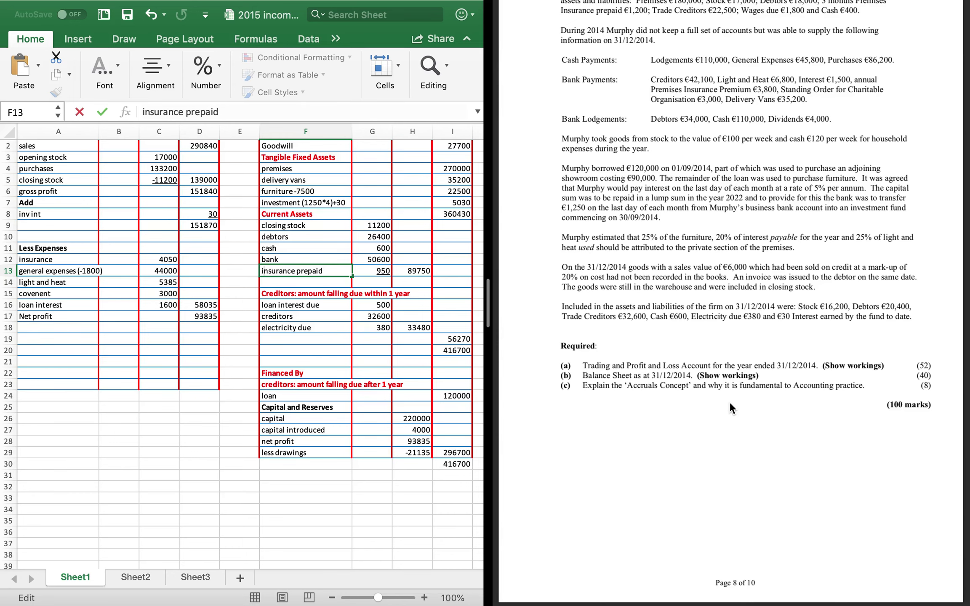
pyautogui.scroll(-1, 730, 404)
pyautogui.scroll(1, 730, 403)
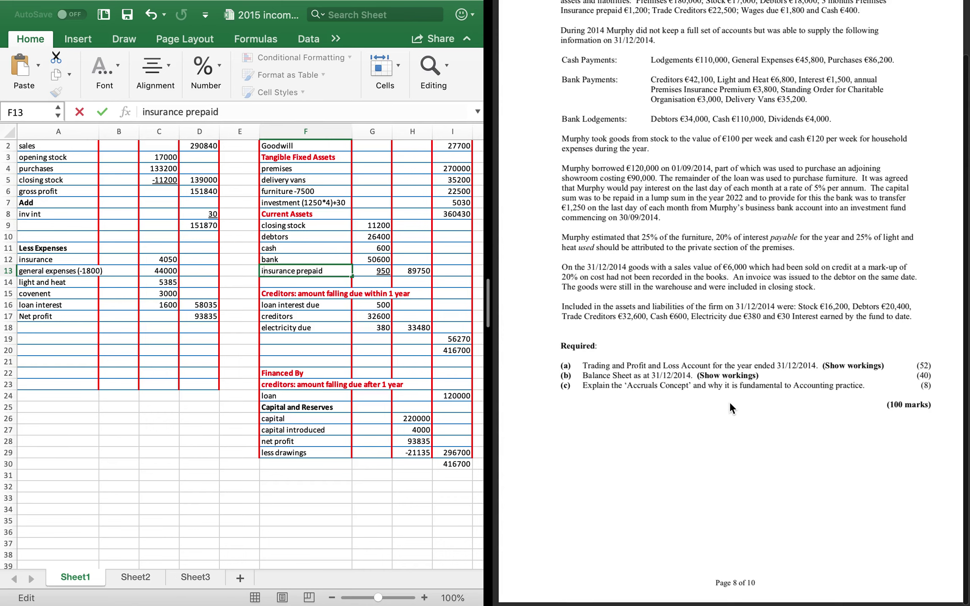